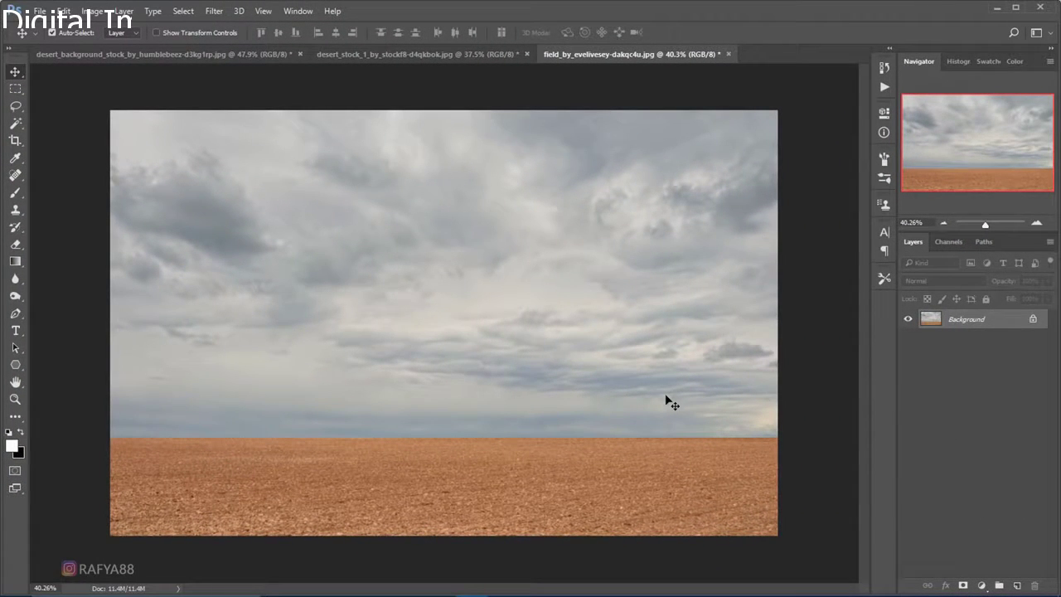
Unlock the field photo and squash it upward to about 80.54% height
left_click(1033, 320)
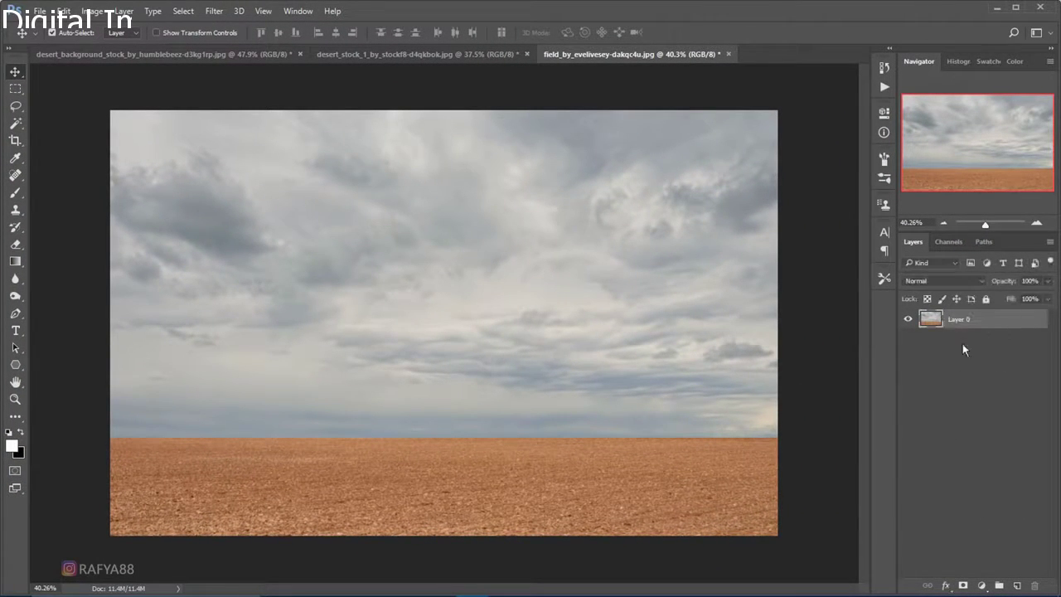
key("ctrl+t")
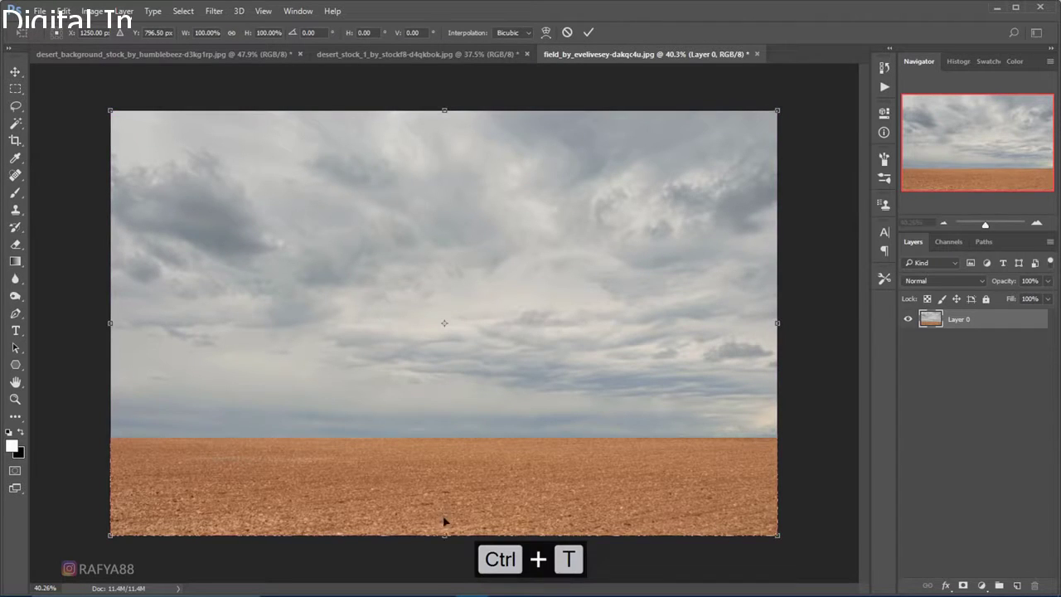
left_click_drag(444, 531, 447, 452)
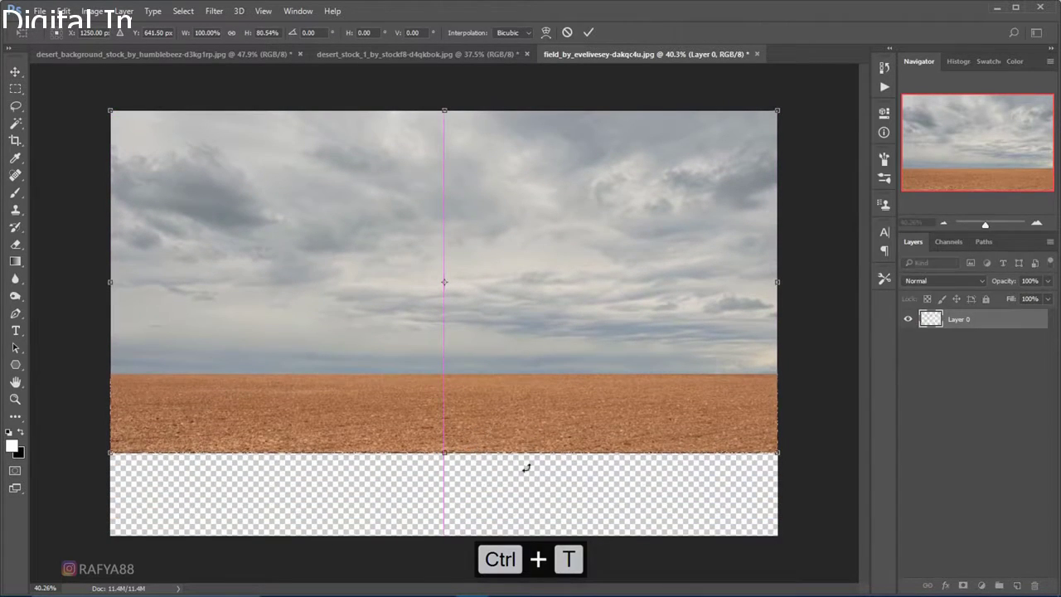
scroll(526, 469, "down", 1)
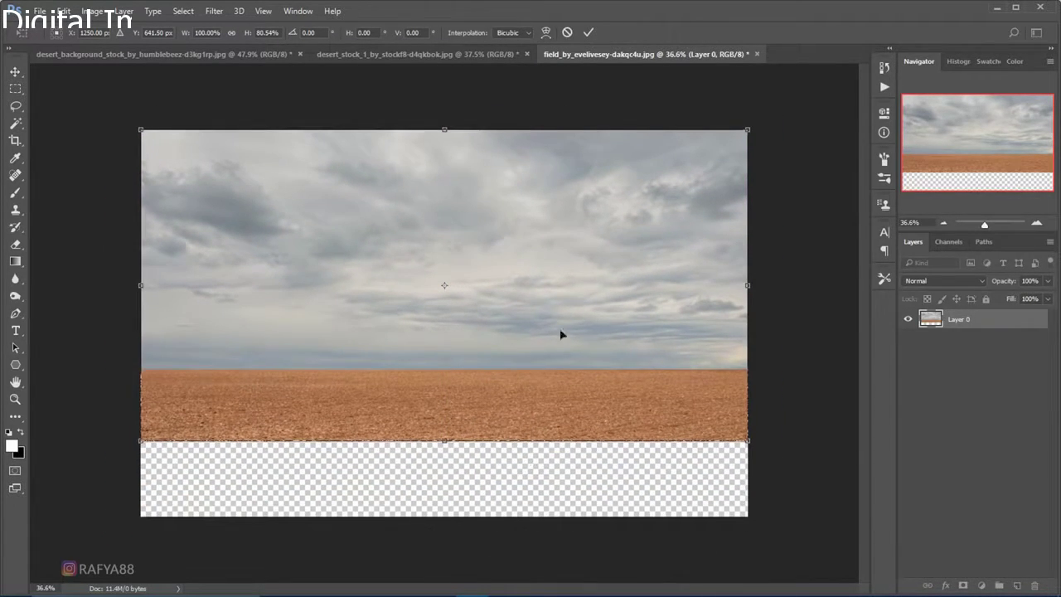
left_click(590, 34)
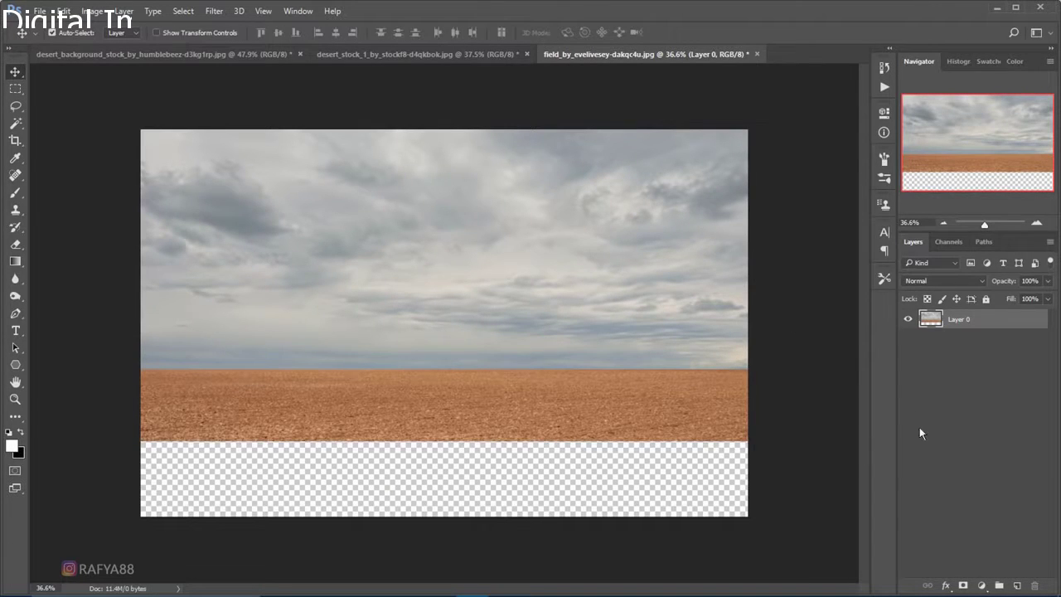
Add a grey Solid Color fill layer beneath the photo layer to fill the bottom strip
left_click(980, 586)
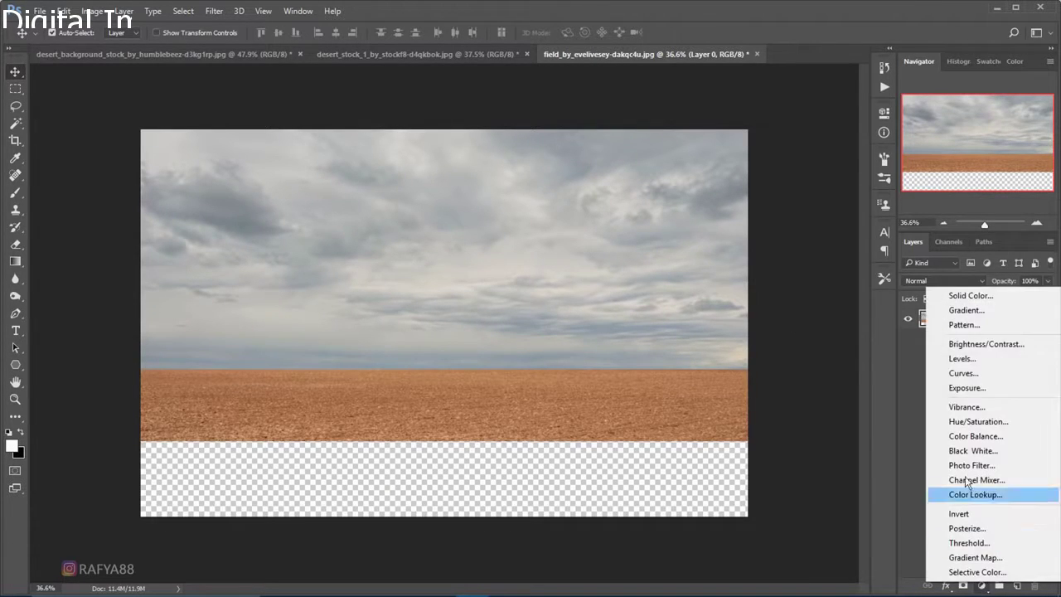
left_click(954, 297)
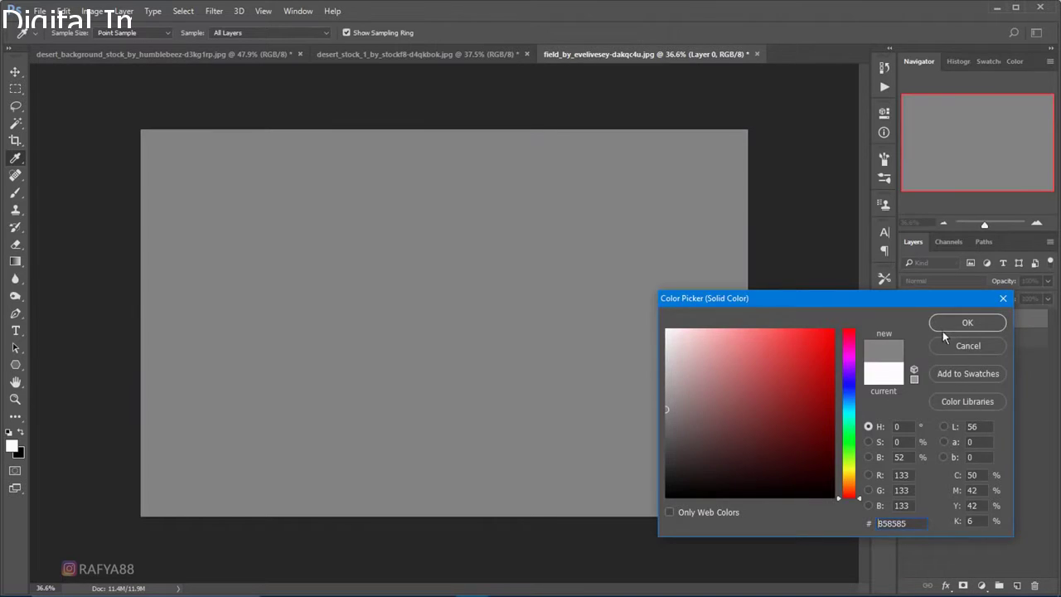
left_click(945, 324)
left_click_drag(1007, 354, 975, 354)
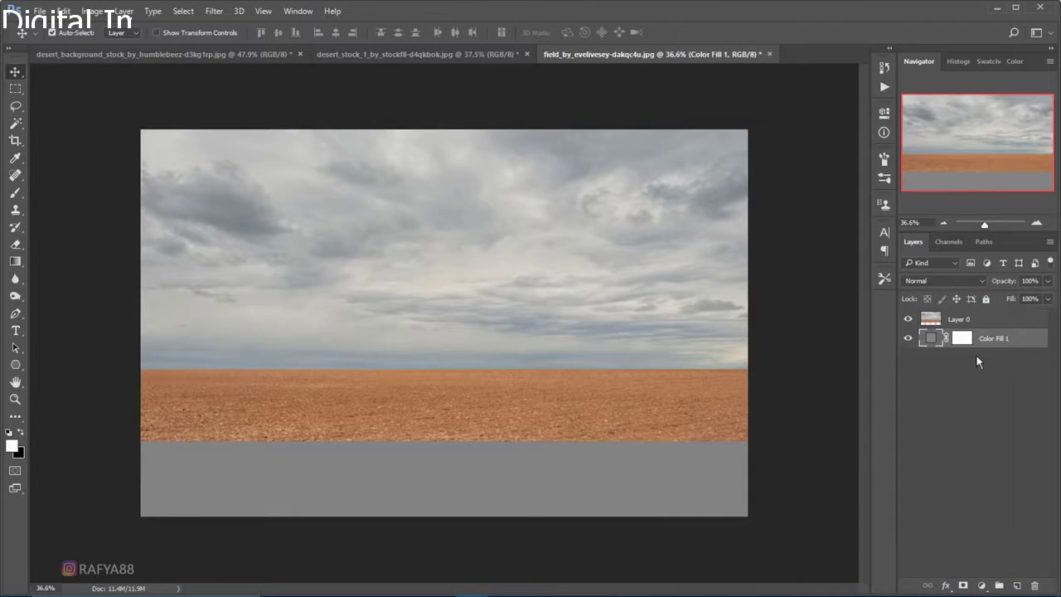
scroll(778, 384, "up", 1)
left_click(966, 322)
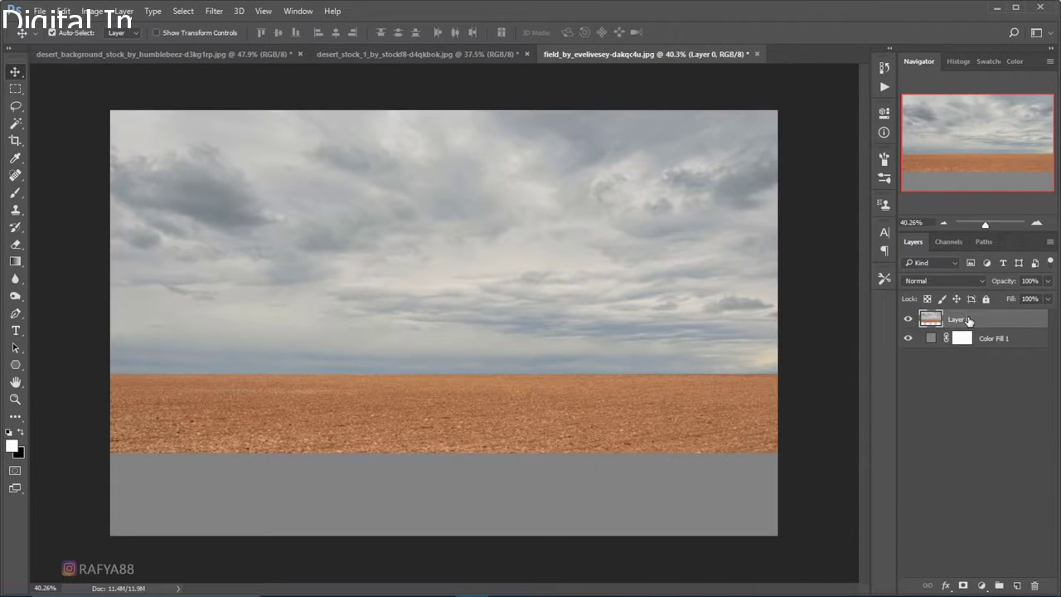
Mask Layer 0 and fade its ground away with an upward black-to-white gradient
left_click(963, 586)
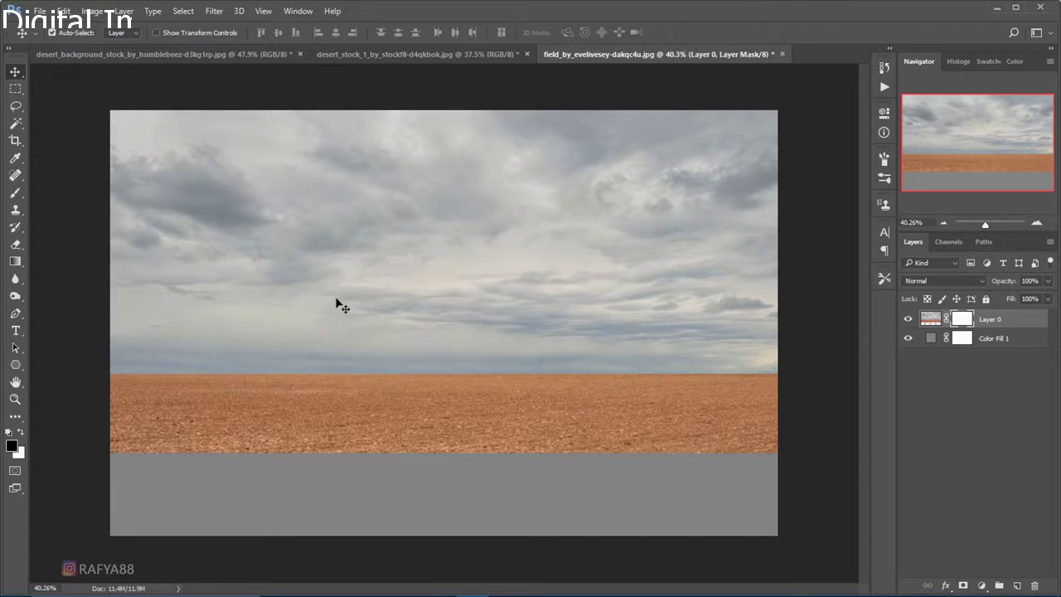
left_click(15, 261)
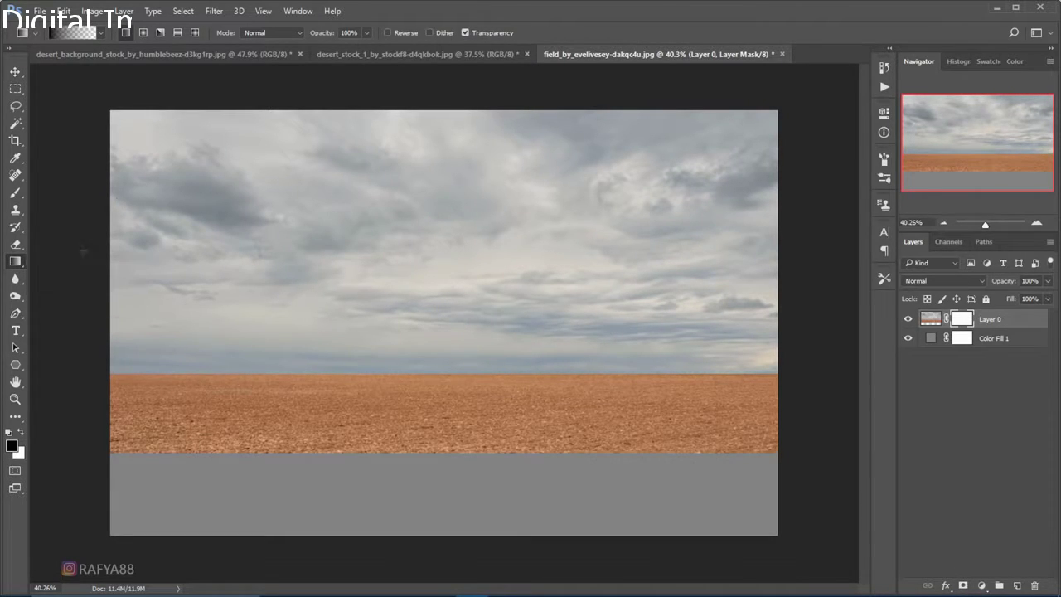
left_click(21, 432)
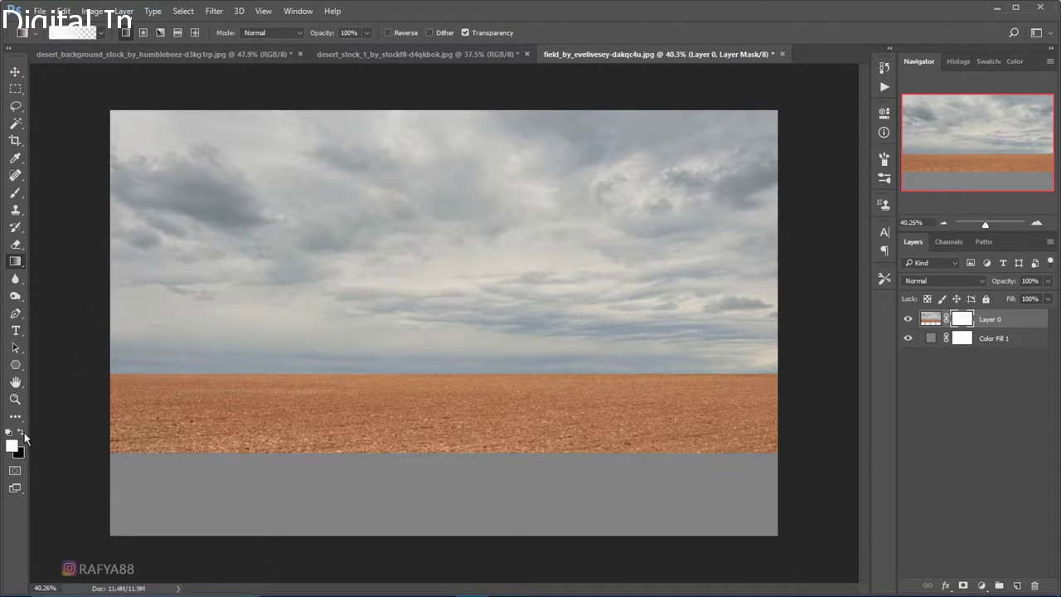
left_click(21, 432)
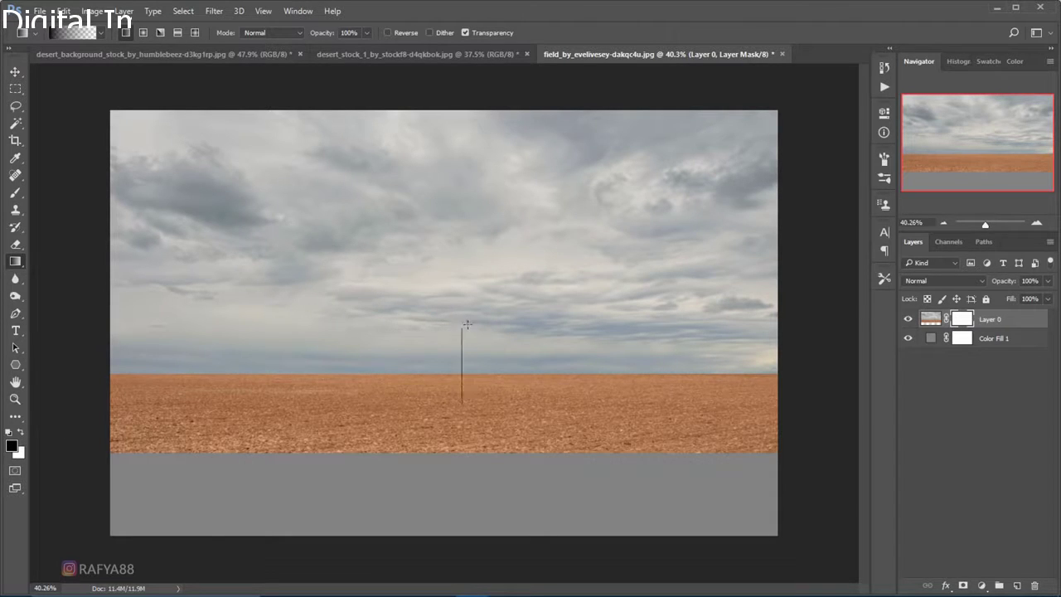
left_click_drag(466, 324, 481, 291)
left_click_drag(474, 398, 481, 290)
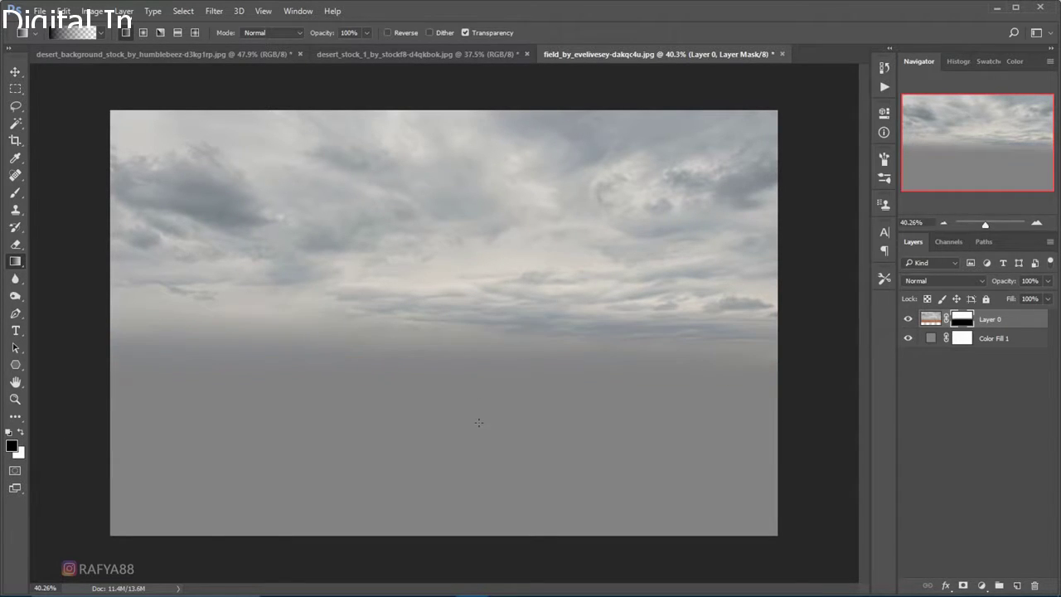
left_click_drag(479, 335, 480, 307)
Rename the photo layer to 'sky'
double_click(991, 319)
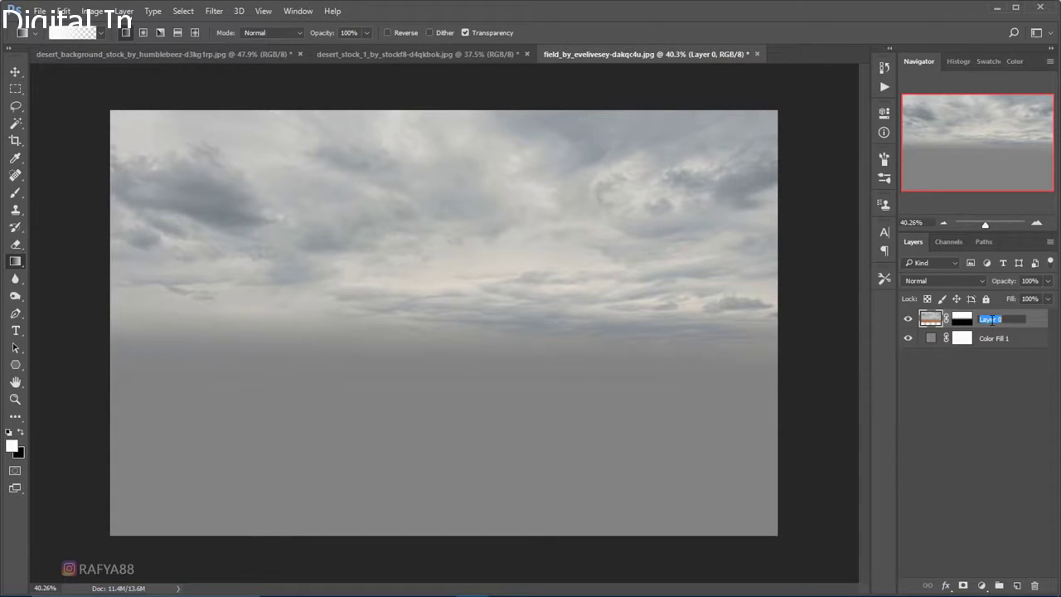
type("sky")
key("Return")
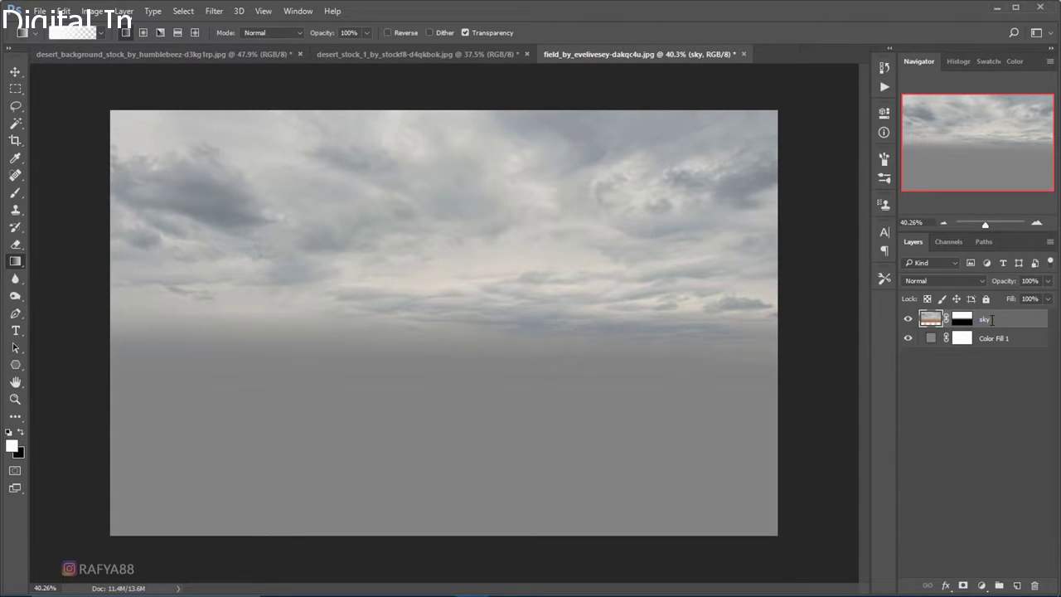
left_click(15, 71)
left_click(390, 54)
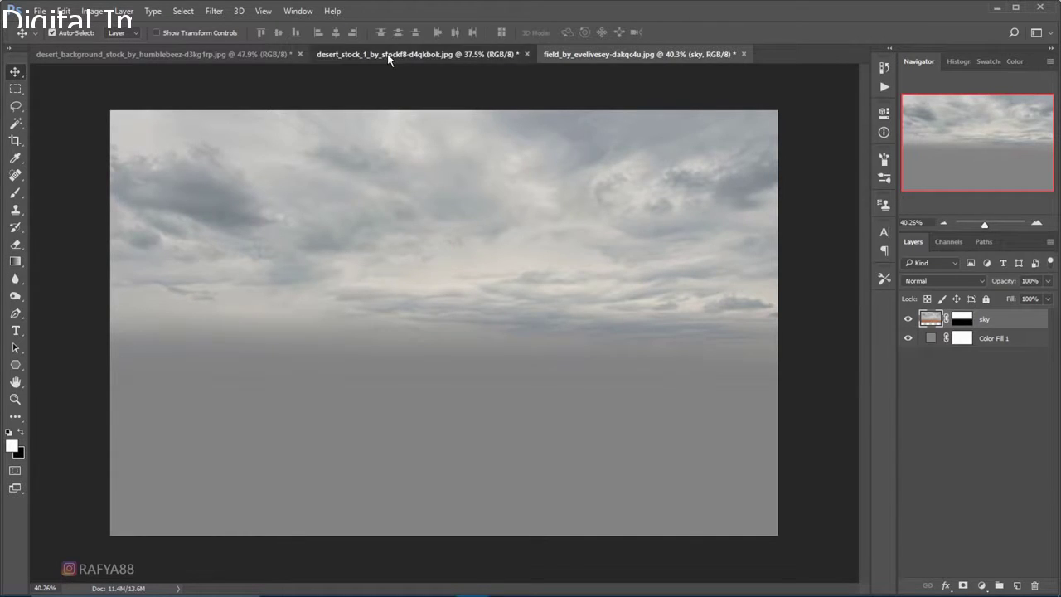
Select the cracked ground in desert_stock_1 and move it into the field composition
left_click(15, 89)
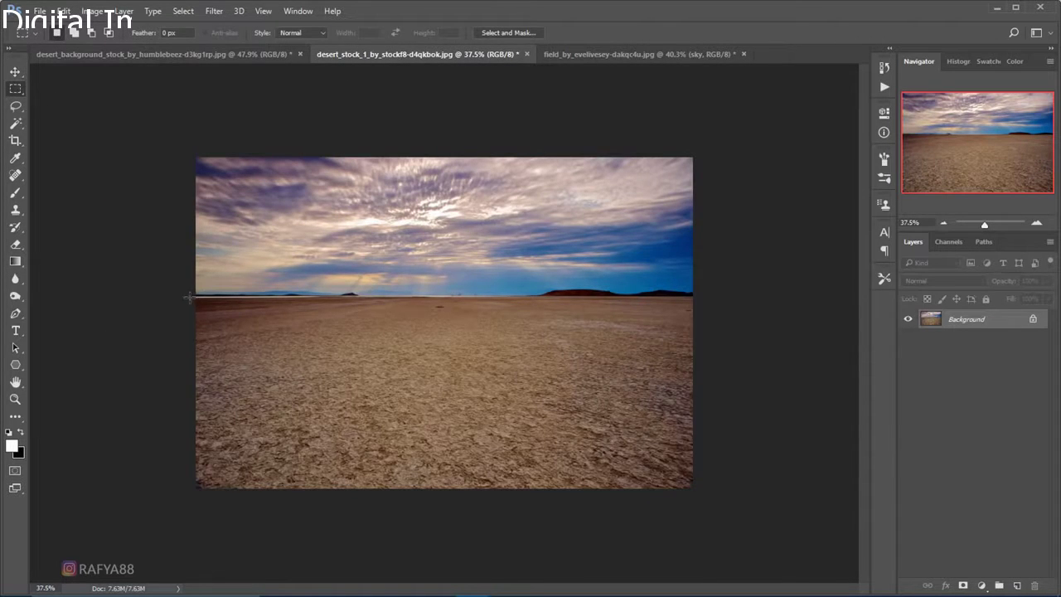
left_click_drag(189, 297, 783, 491)
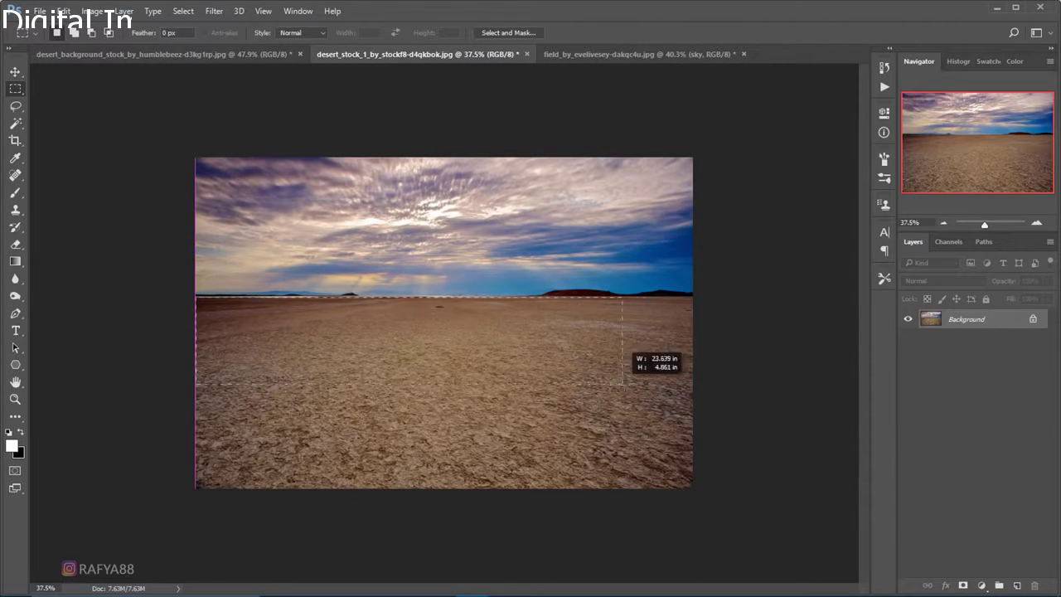
left_click(15, 71)
mouse_move(323, 332)
left_mouse_down()
mouse_move(608, 55)
mouse_move(343, 384)
left_mouse_up()
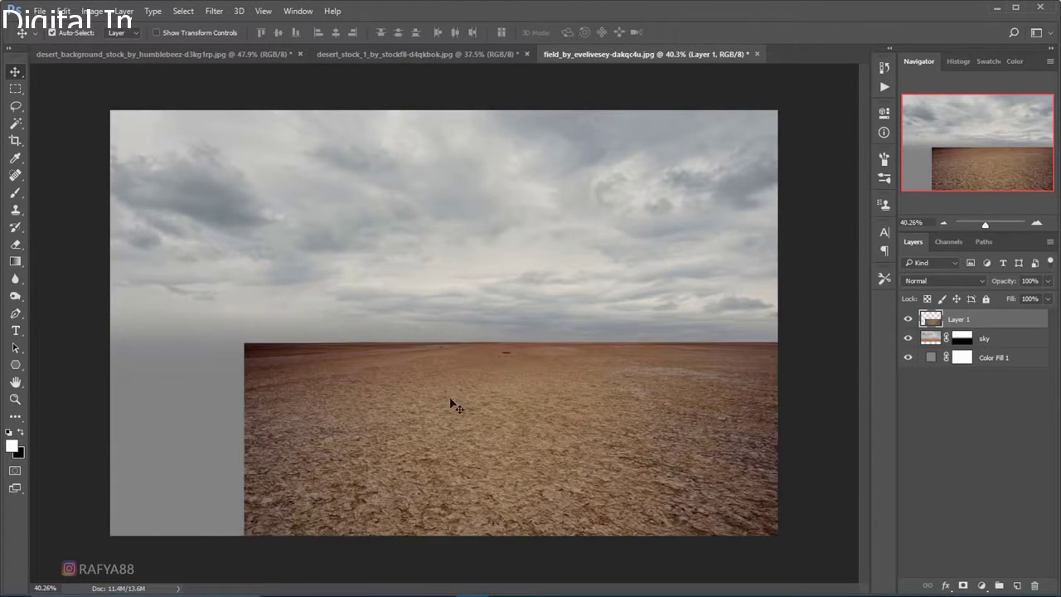
left_click_drag(450, 401, 395, 399)
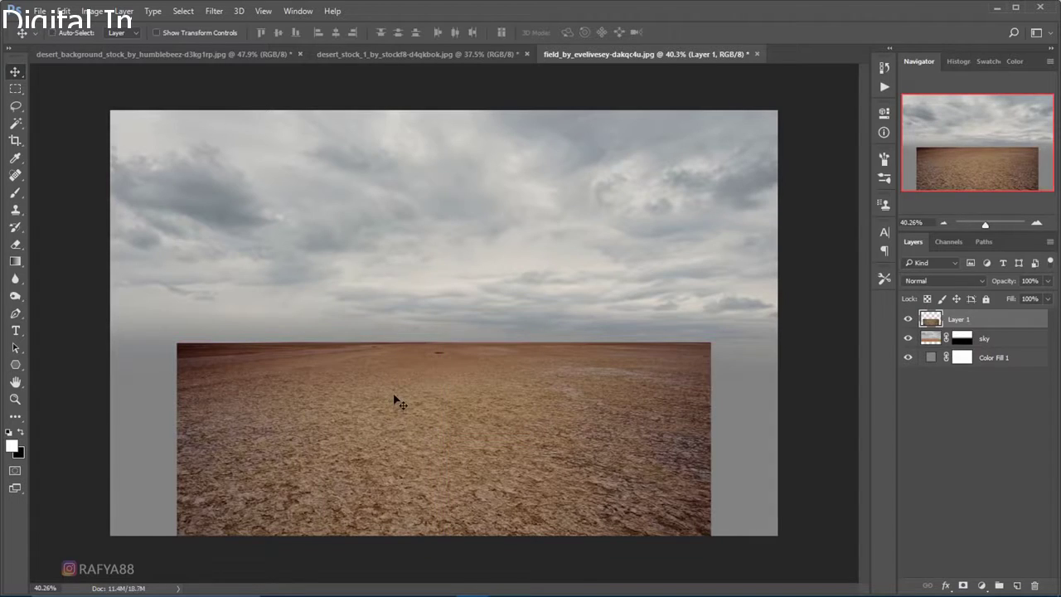
Scale the ground to span the canvas width and fit it beneath the clouds
key("ctrl+t")
left_click_drag(711, 548, 784, 575)
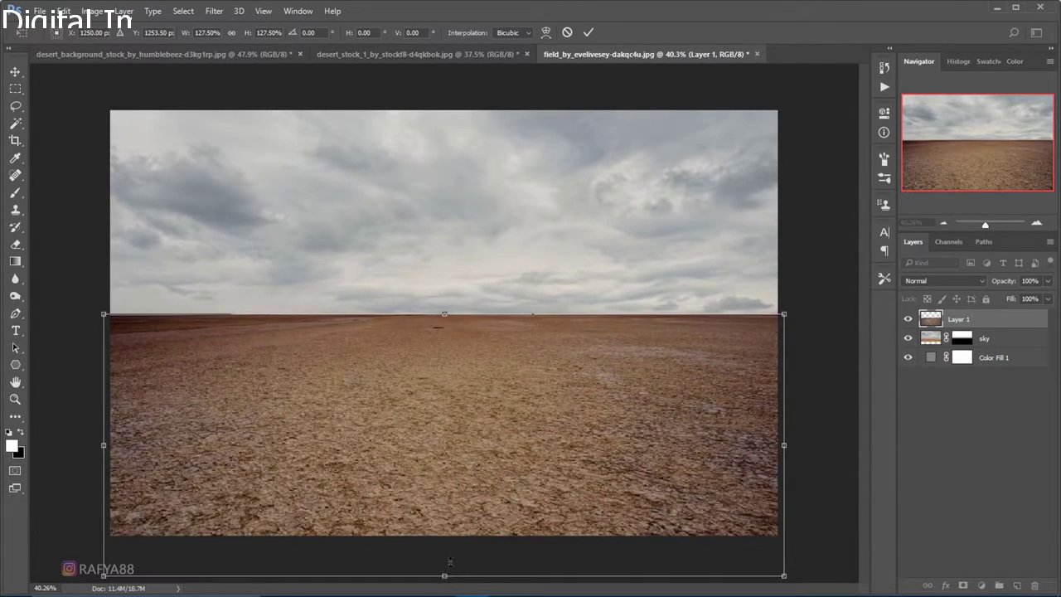
left_click_drag(450, 563, 461, 538)
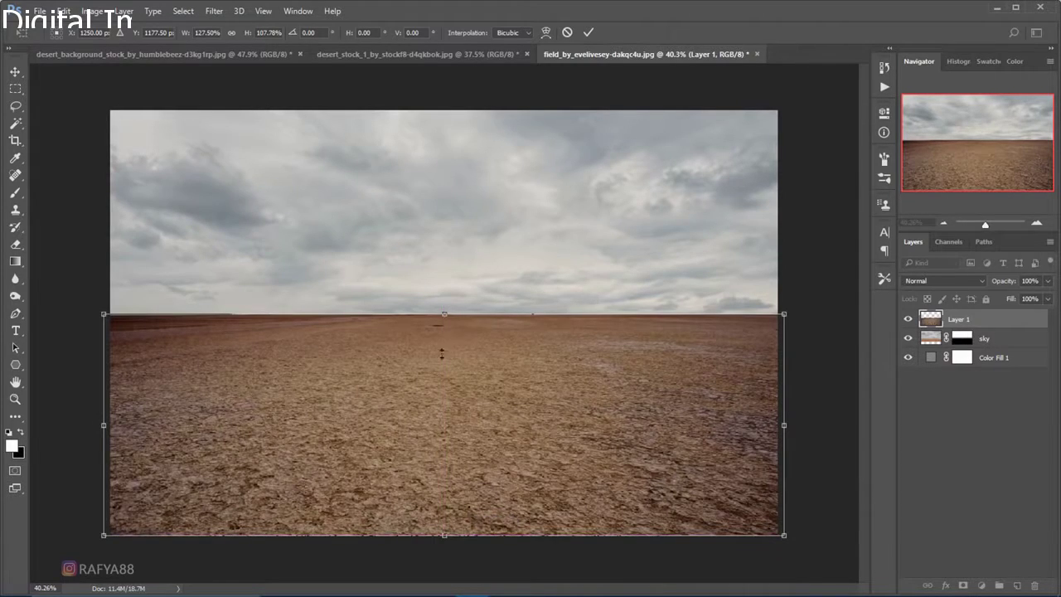
left_click_drag(445, 314, 460, 352)
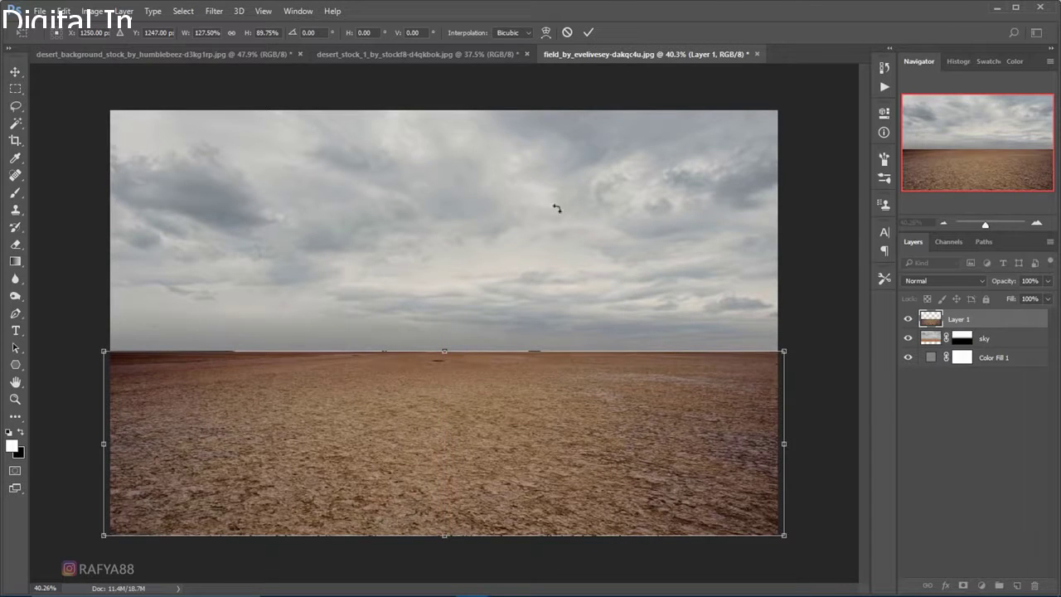
left_click(588, 33)
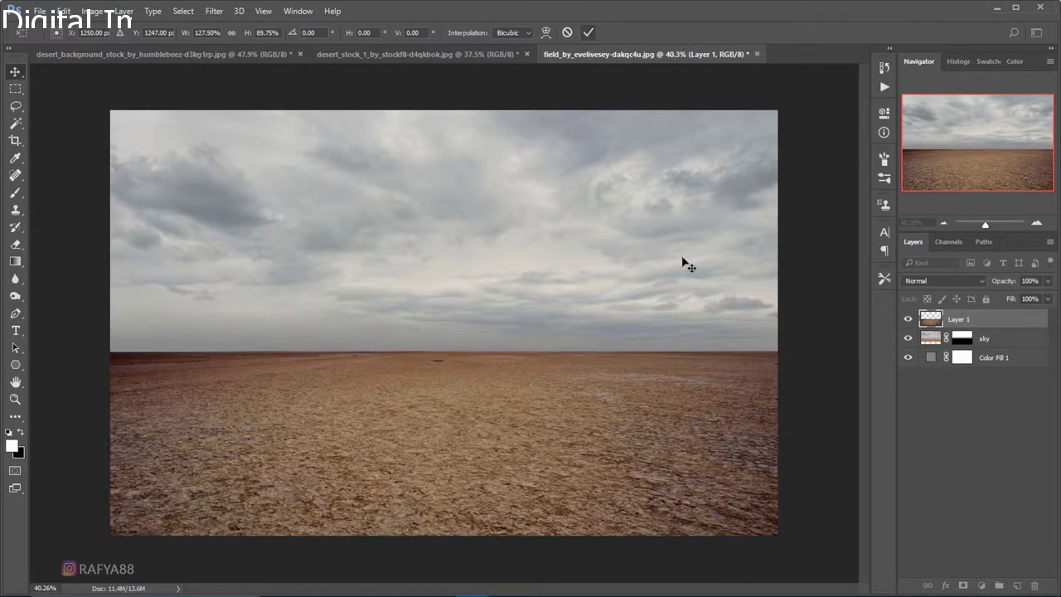
double_click(959, 320)
Name the ground layer 'desert' and give it a layer mask
type("deser")
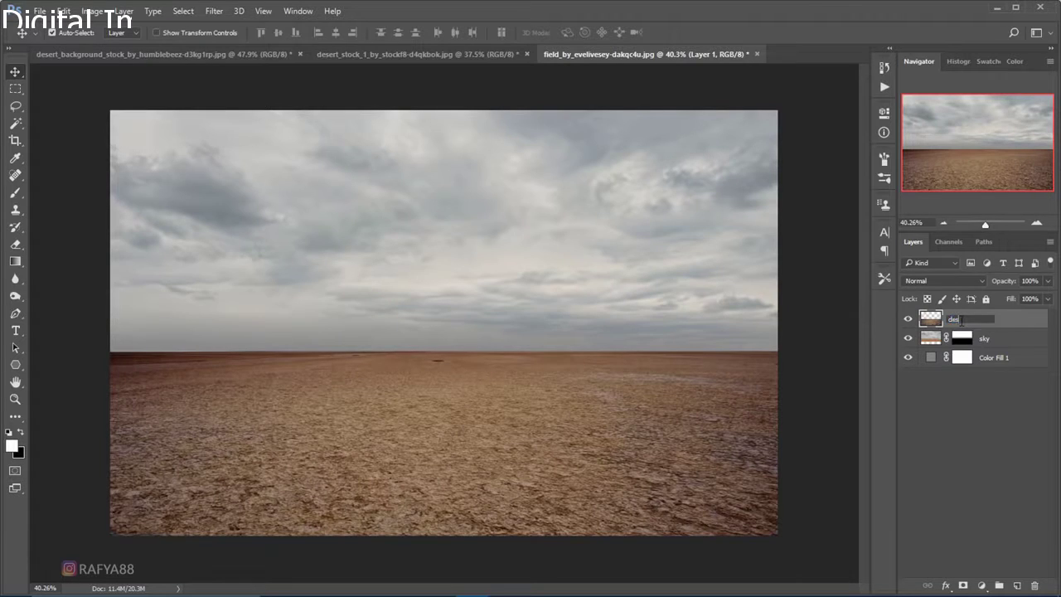
type("t")
key("Return")
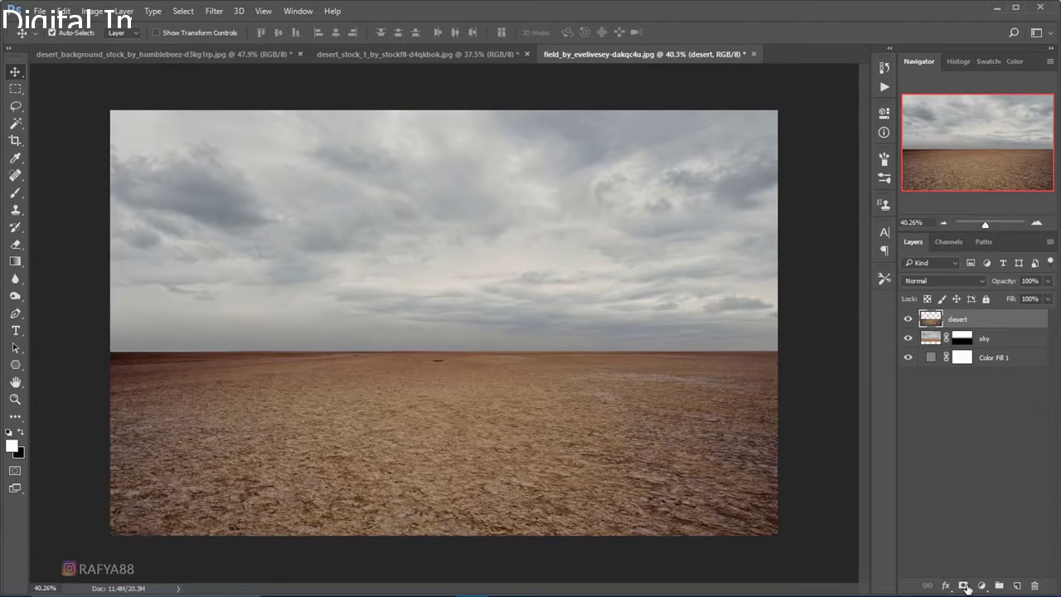
left_click(964, 586)
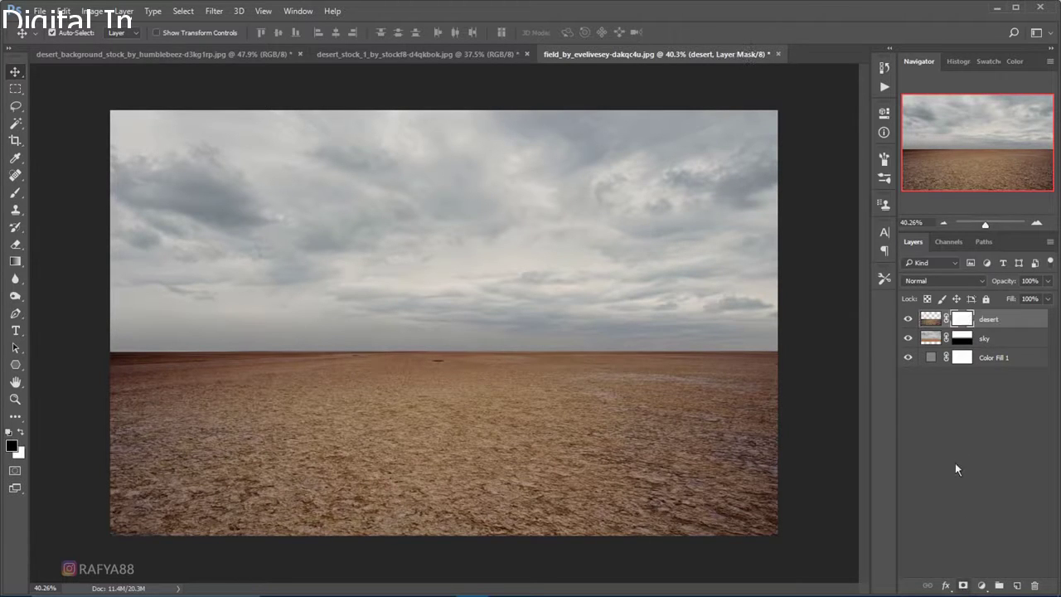
Fade the desert horizon softly into the sky with a black-to-white mask gradient
left_click(15, 262)
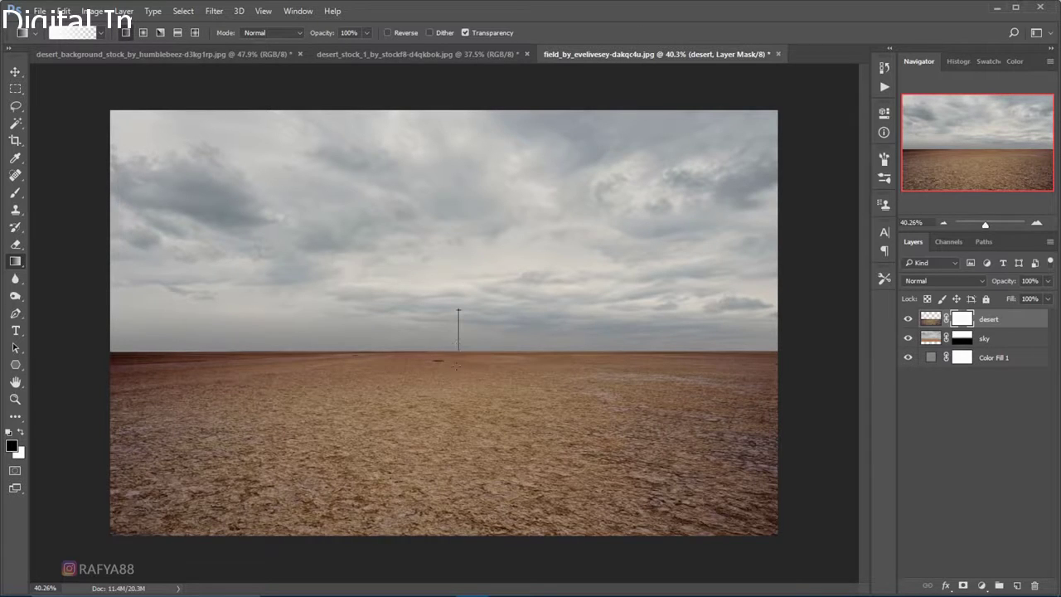
mouse_move(475, 352)
left_mouse_down()
mouse_move(475, 396)
mouse_move(461, 373)
left_mouse_up()
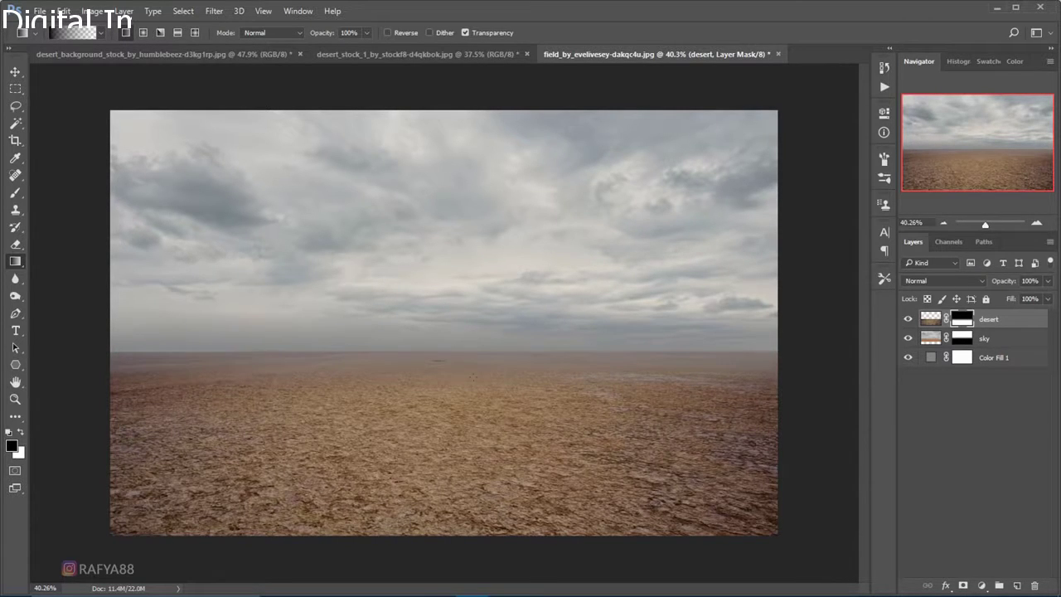
left_click_drag(222, 348, 222, 369)
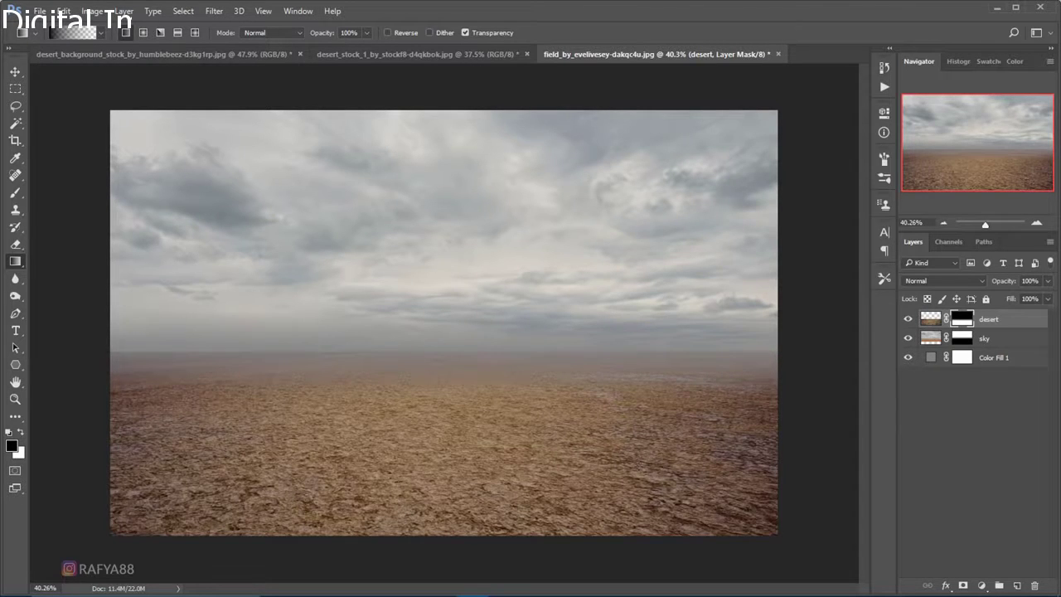
scroll(443, 322, "down", 2)
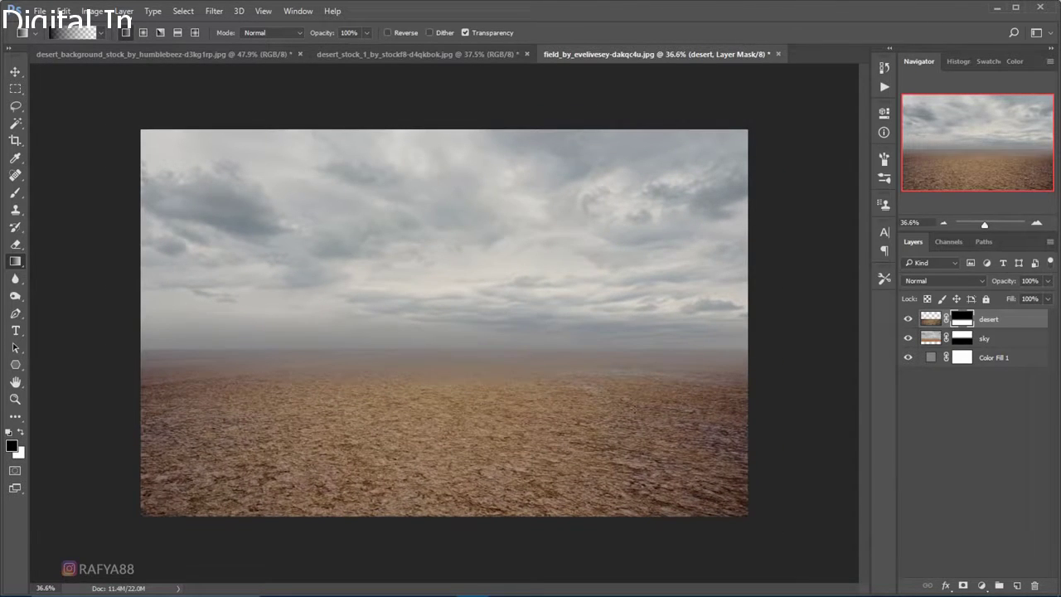
left_click(1002, 340)
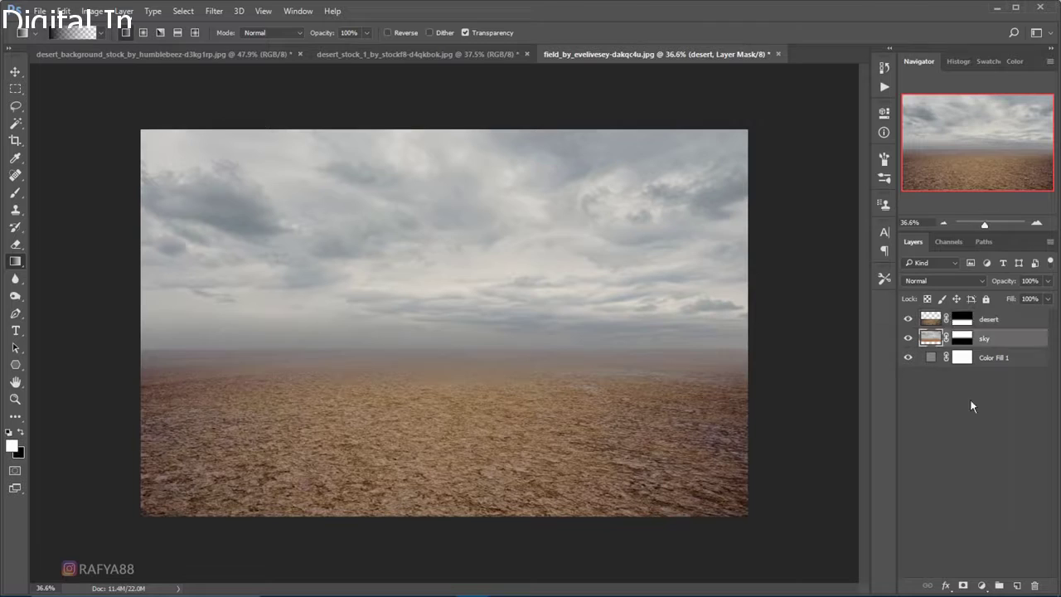
Add a Curves layer clipped to sky, lowering white output to 218 and darkening midtones
left_click(981, 585)
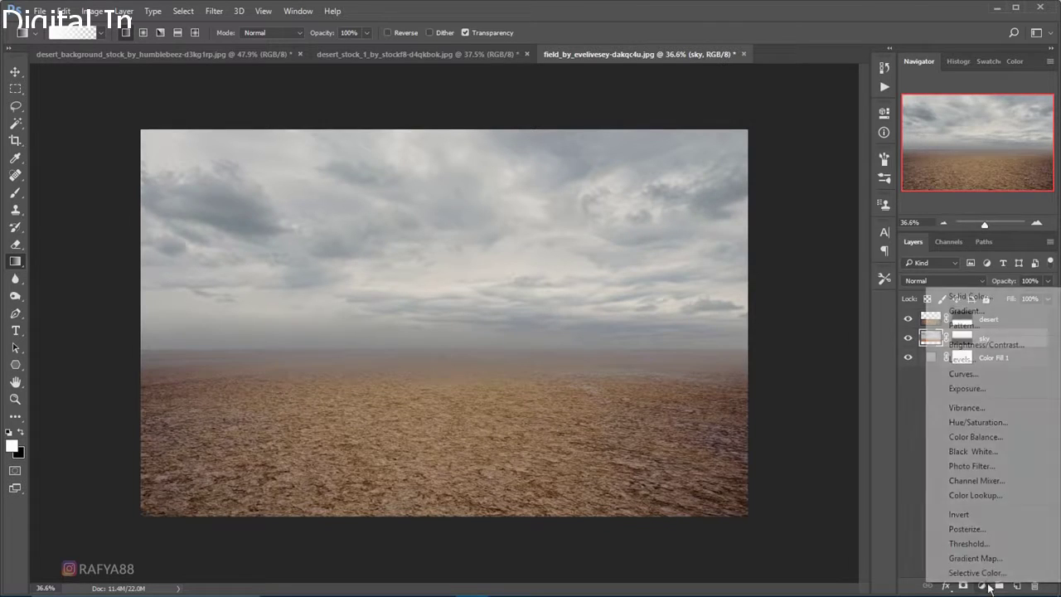
left_click(1026, 376)
left_click(767, 355)
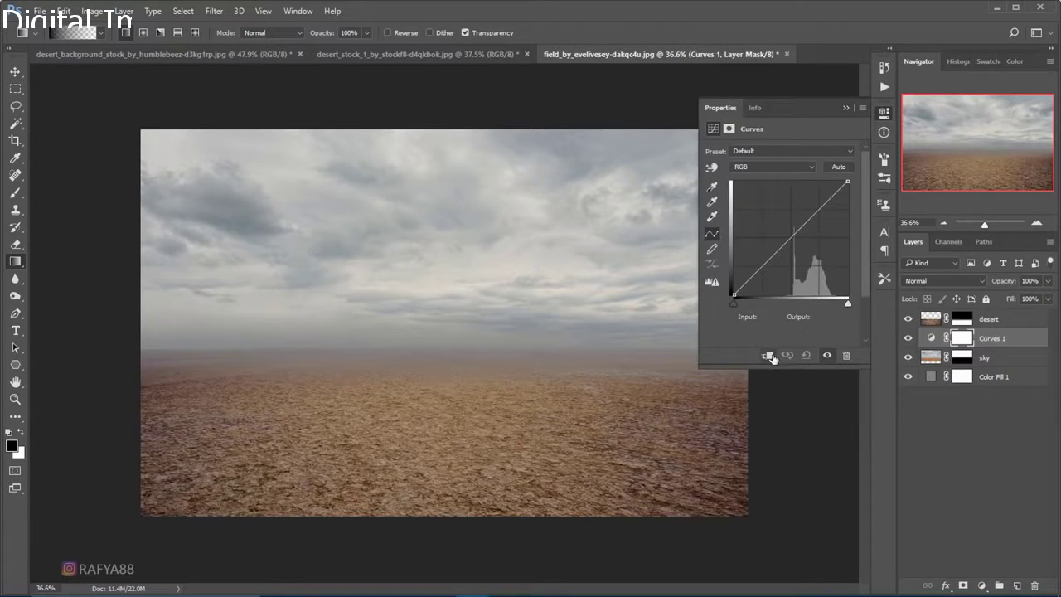
left_click_drag(847, 181, 847, 200)
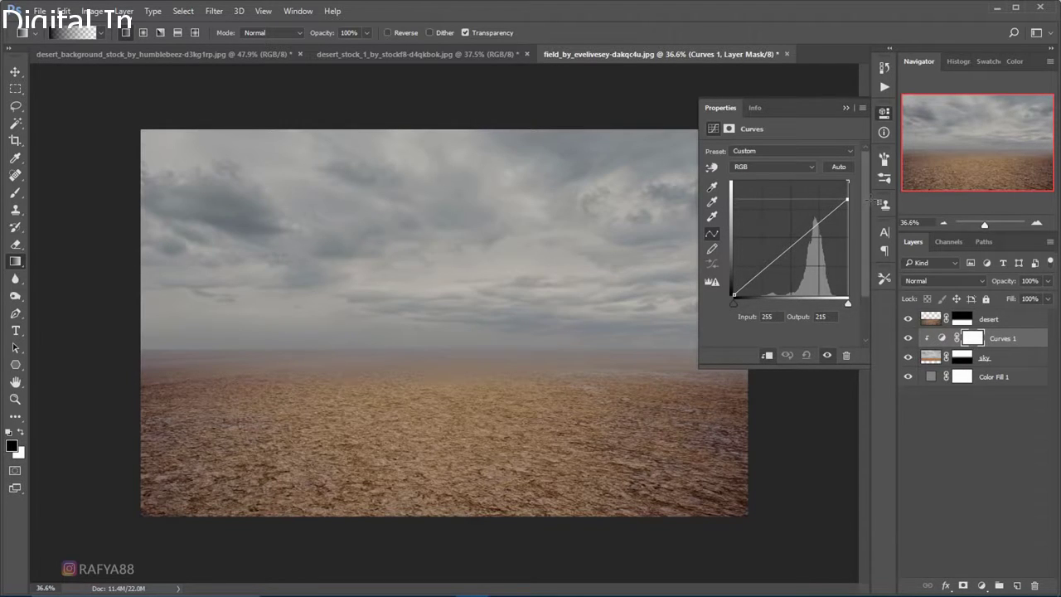
left_click_drag(805, 234, 804, 243)
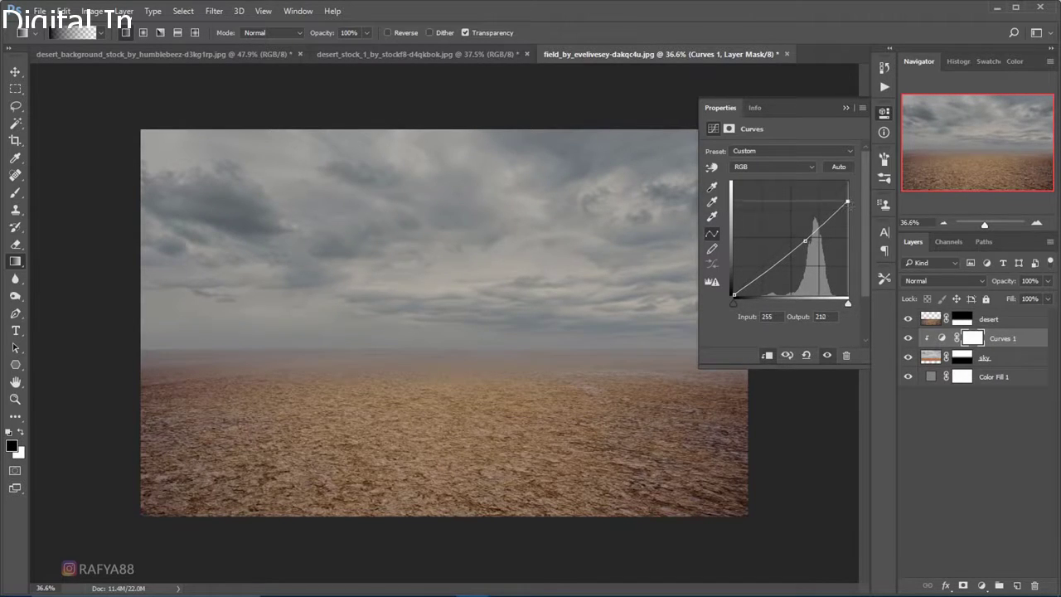
left_click_drag(847, 201, 851, 200)
left_click(846, 107)
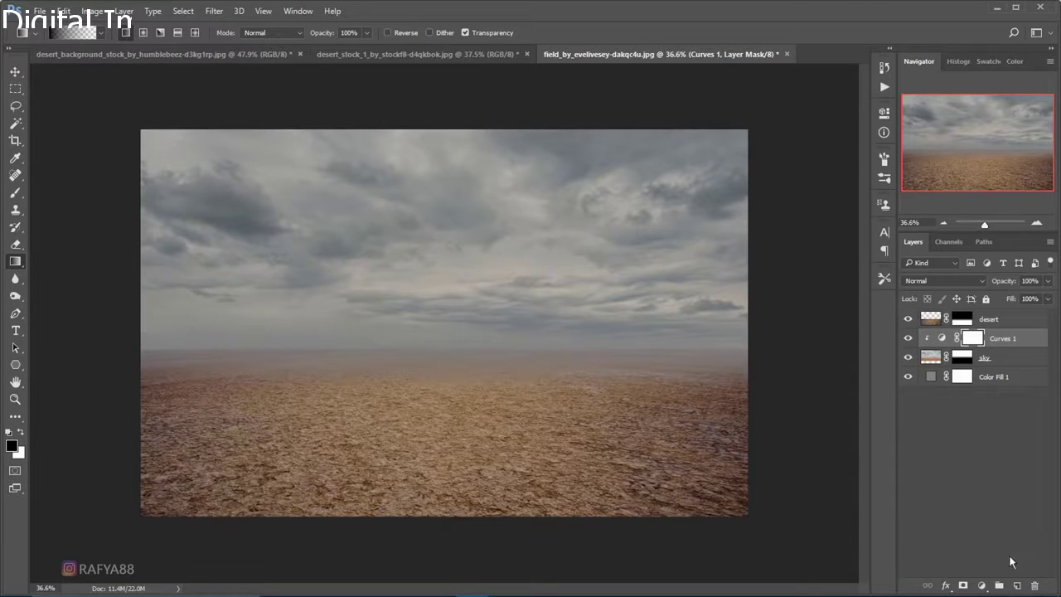
On a new layer, paint cloud-sampled grey across the top of the sky with a 1000 px brush
left_click(1018, 585)
key("x")
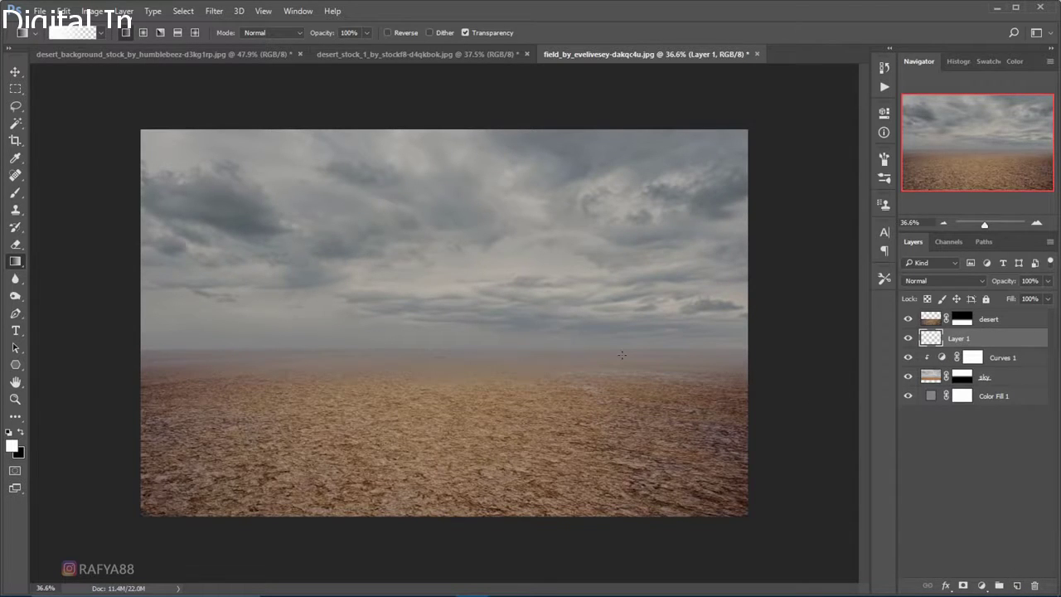
key("b")
right_click(533, 307)
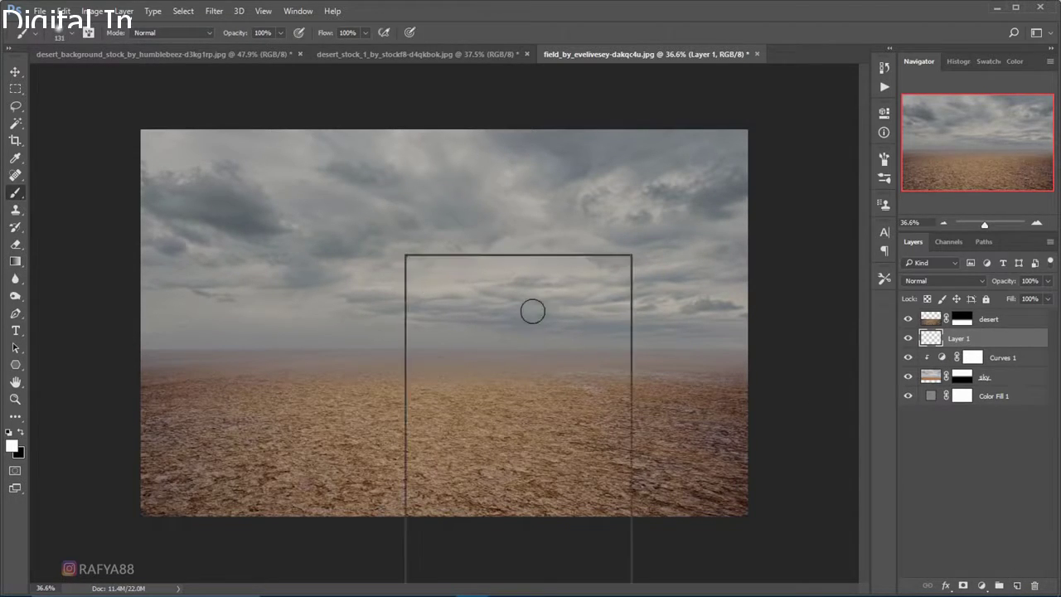
left_click(12, 446)
left_click(238, 201)
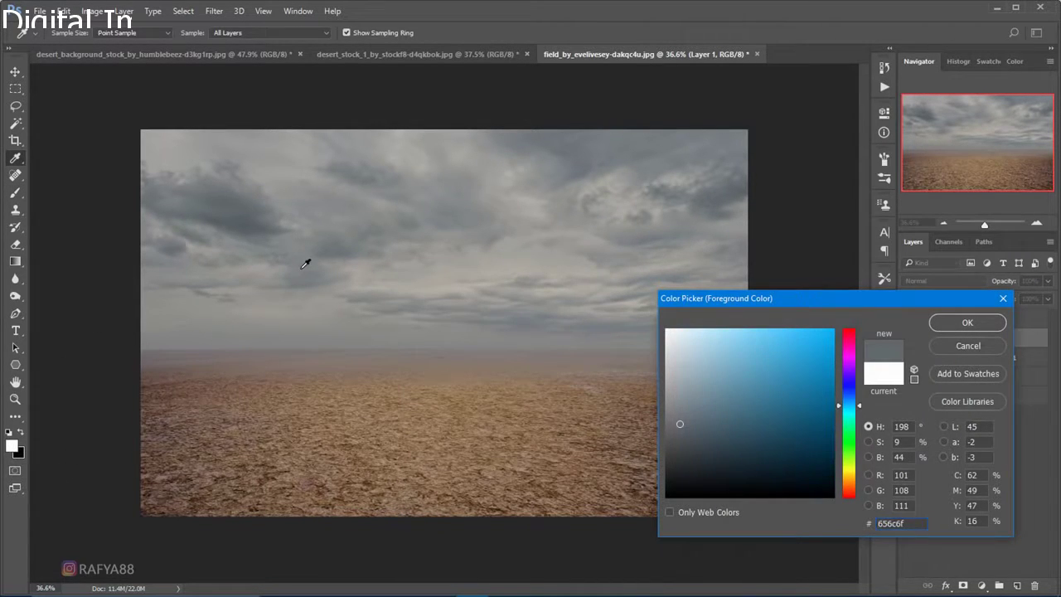
left_click(933, 330)
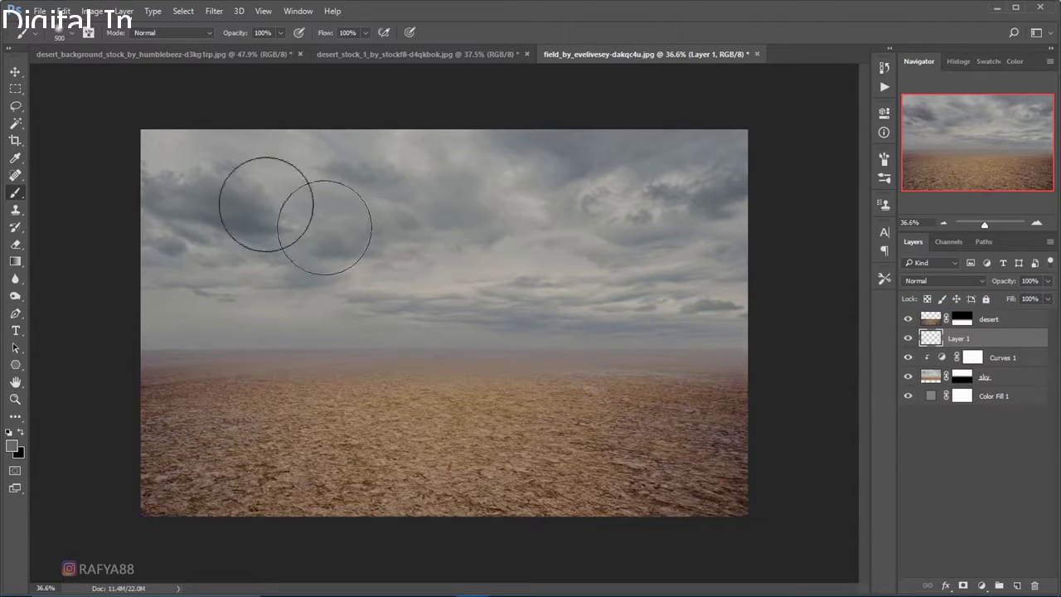
key("bracketright")
mouse_move(169, 156)
left_mouse_down()
mouse_move(443, 158)
mouse_move(754, 196)
left_mouse_up()
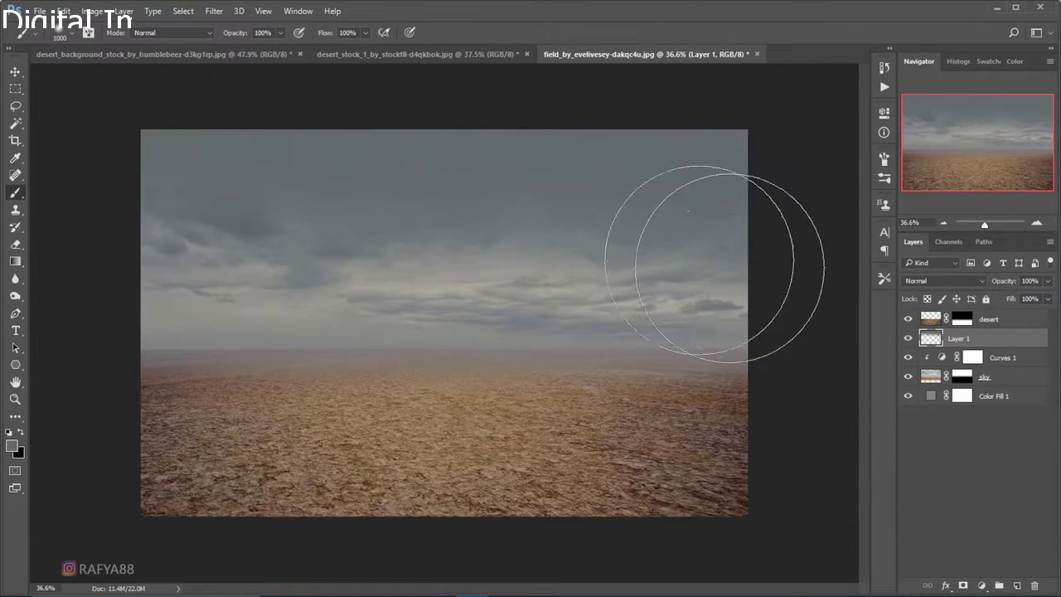
Set Layer 1 to Multiply and darken the sky with strokes at 30% opacity, 39% flow
left_click(914, 280)
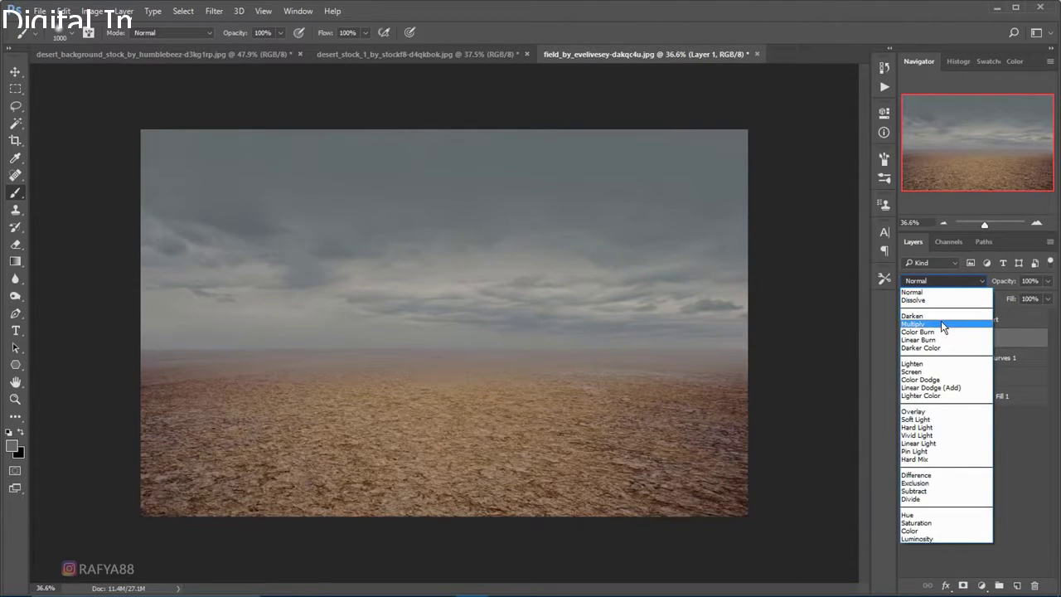
left_click(941, 321)
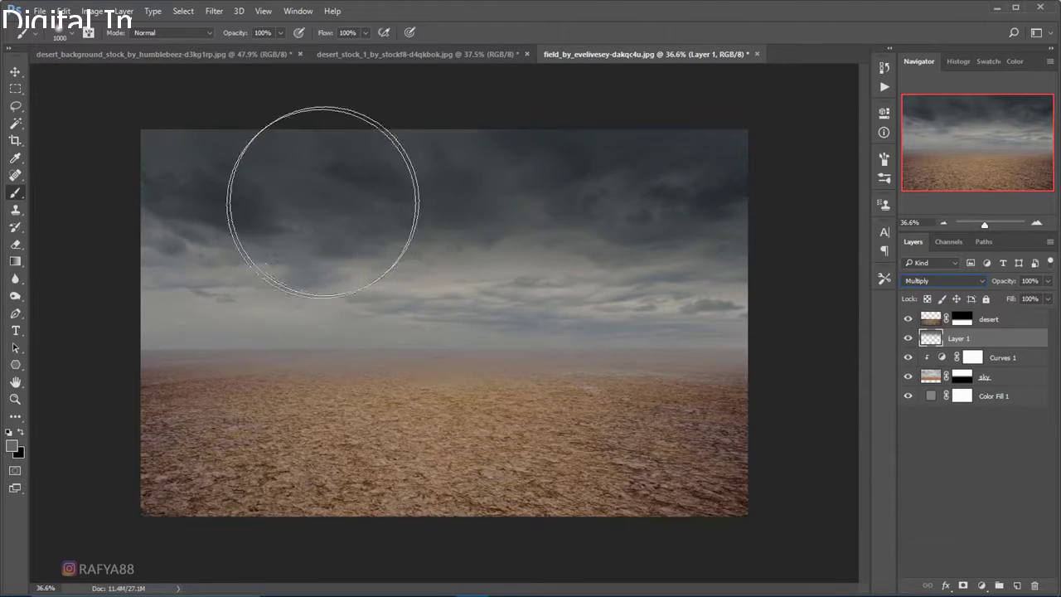
left_click(162, 253)
key("ctrl+z")
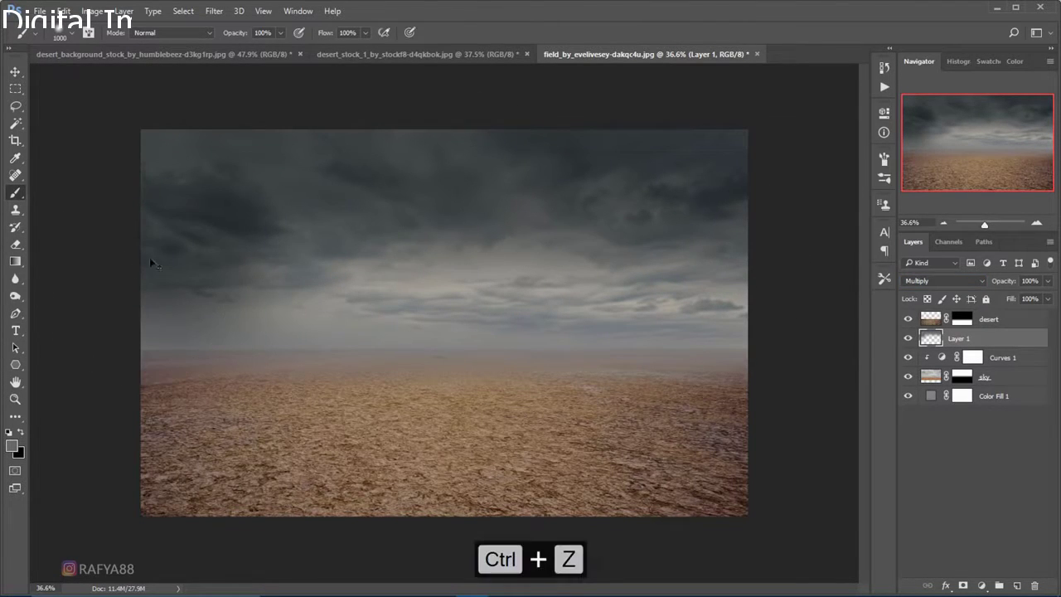
key("5")
key("2")
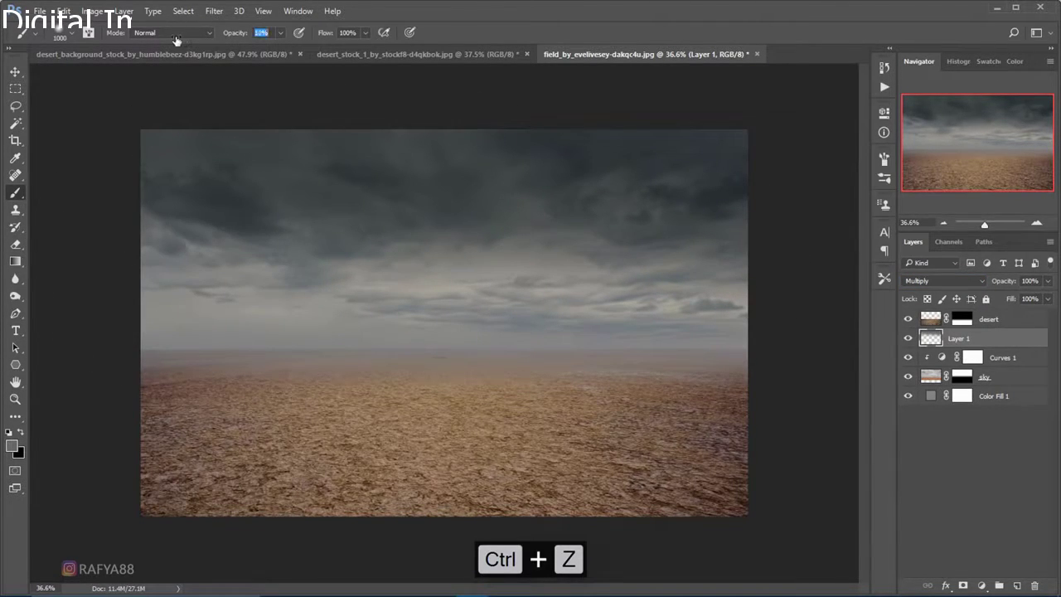
left_click_drag(335, 33, 297, 34)
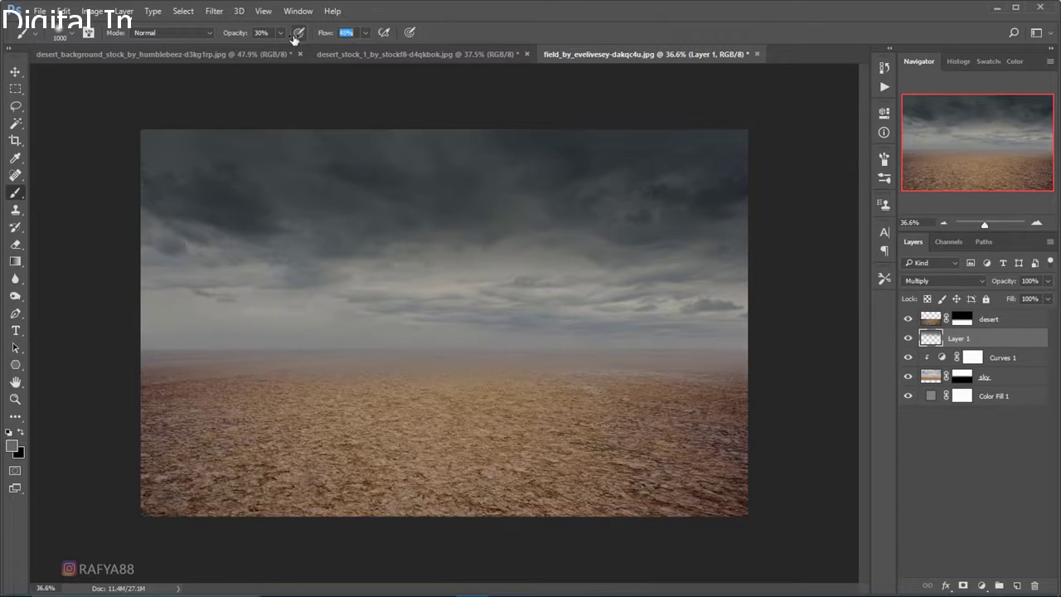
left_click_drag(213, 273, 296, 225)
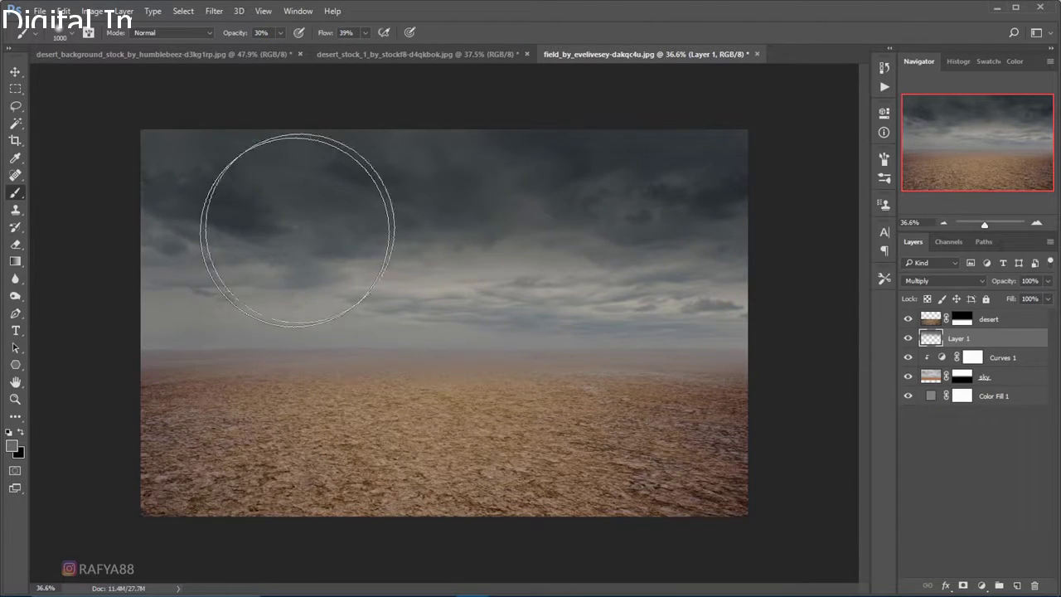
mouse_move(242, 186)
left_mouse_down()
mouse_move(549, 189)
mouse_move(739, 279)
mouse_move(273, 276)
mouse_move(142, 379)
mouse_move(154, 450)
left_mouse_up()
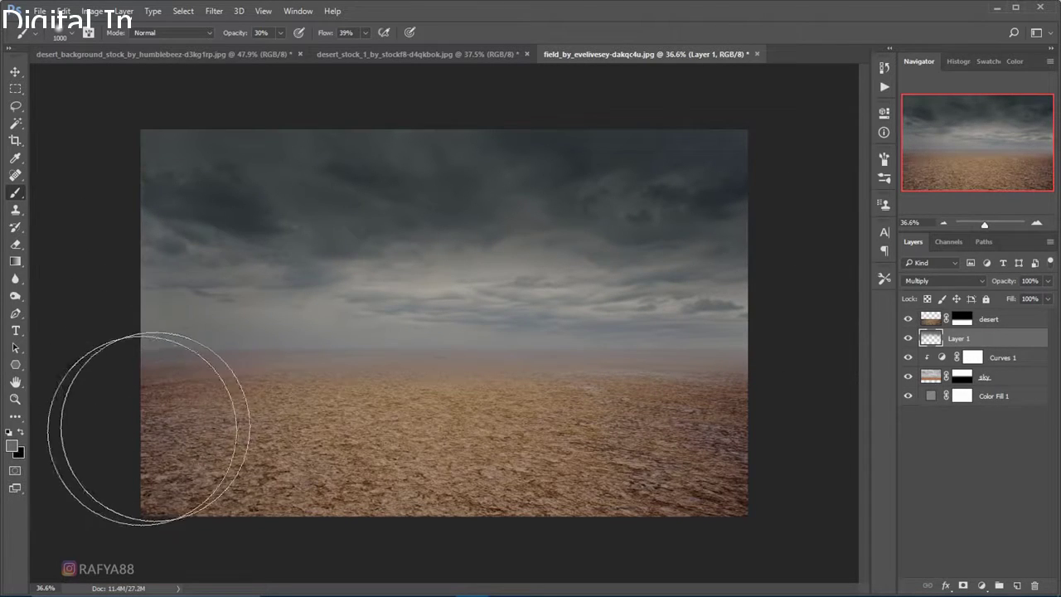
mouse_move(431, 389)
left_mouse_down()
mouse_move(569, 320)
mouse_move(746, 279)
mouse_move(136, 260)
mouse_move(647, 274)
mouse_move(547, 306)
mouse_move(142, 296)
mouse_move(568, 279)
mouse_move(649, 263)
mouse_move(539, 248)
mouse_move(552, 224)
left_mouse_up()
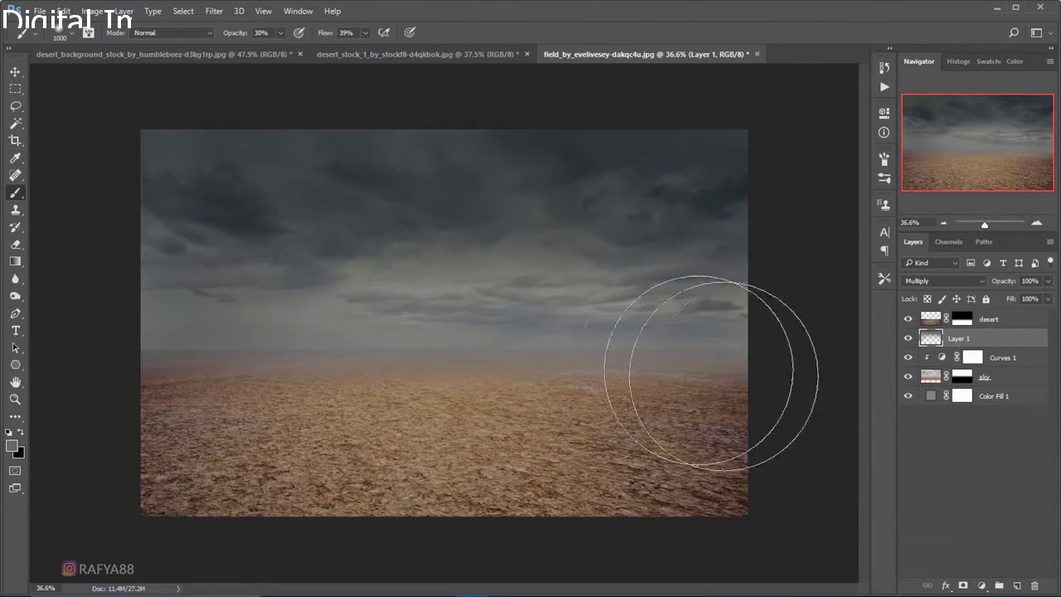
left_click(909, 339)
left_click(909, 339)
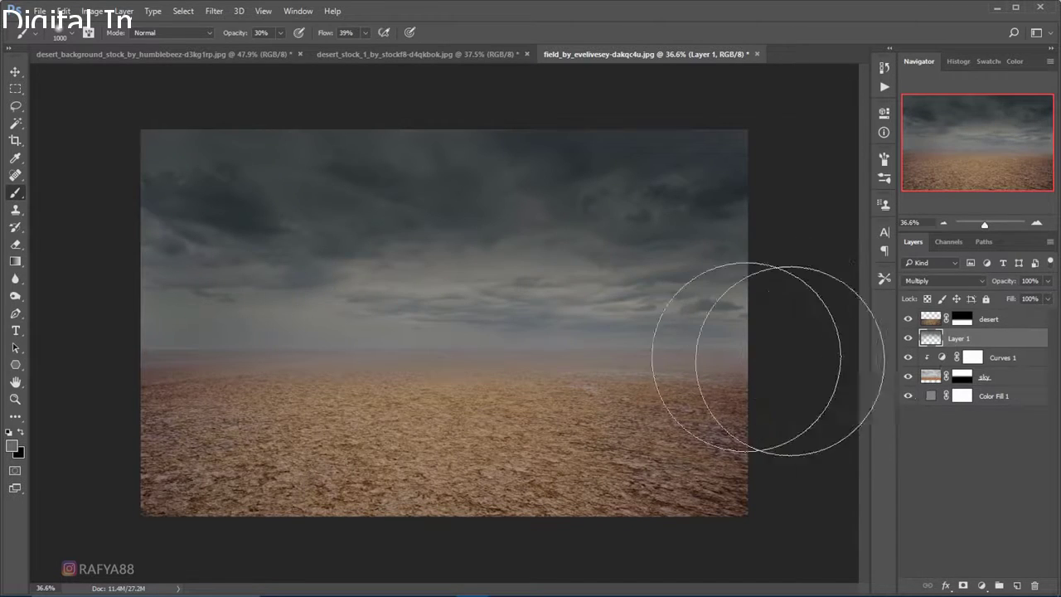
Add a Curves 2 adjustment clipped to the desert layer, lowering its highlights and midtones
left_click(1013, 320)
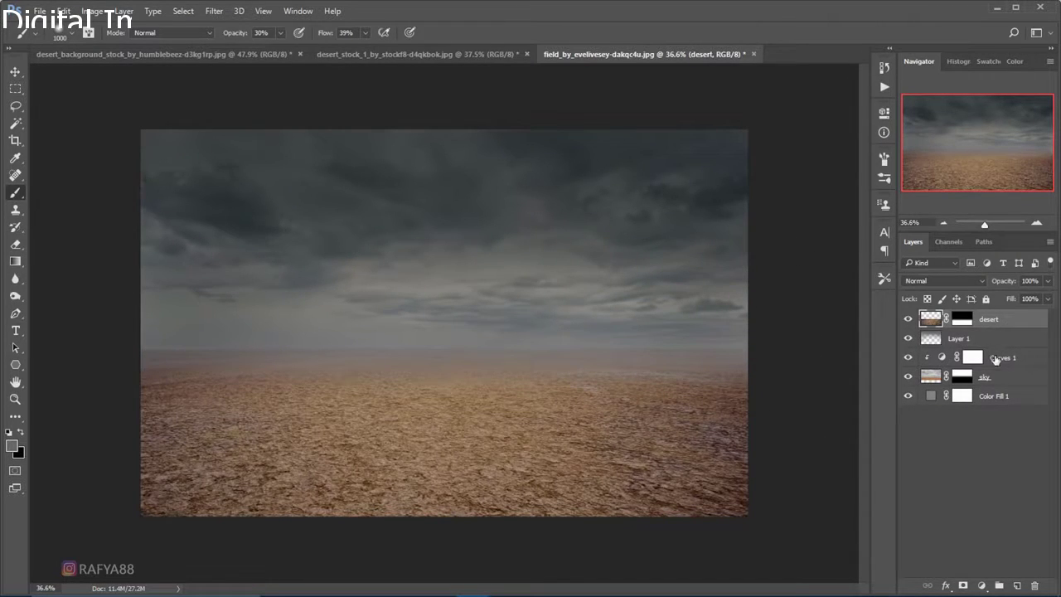
left_click(984, 583)
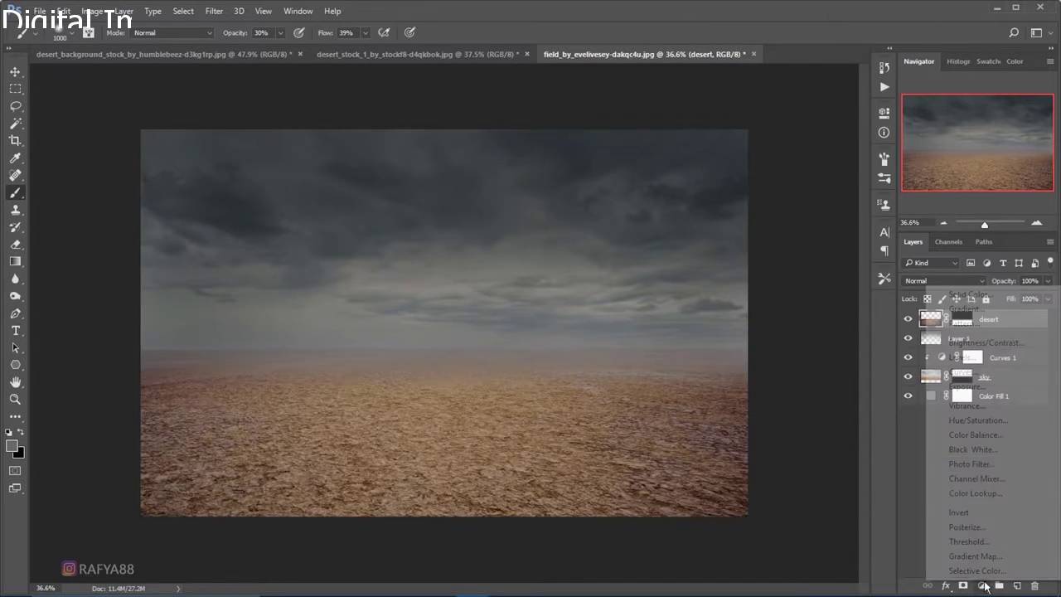
left_click(1021, 374)
left_click(767, 355)
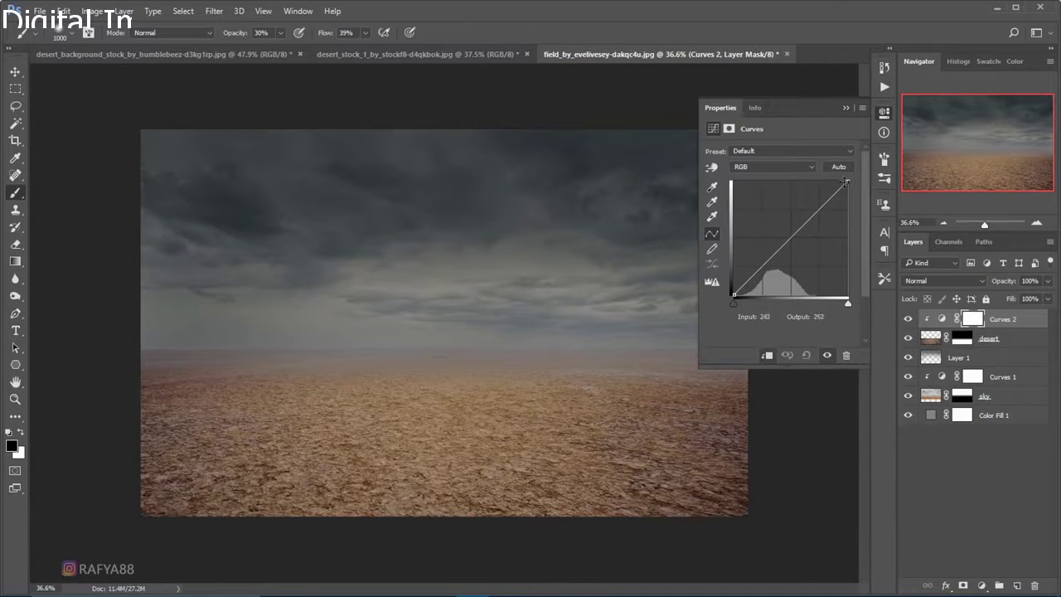
left_click_drag(846, 181, 848, 227)
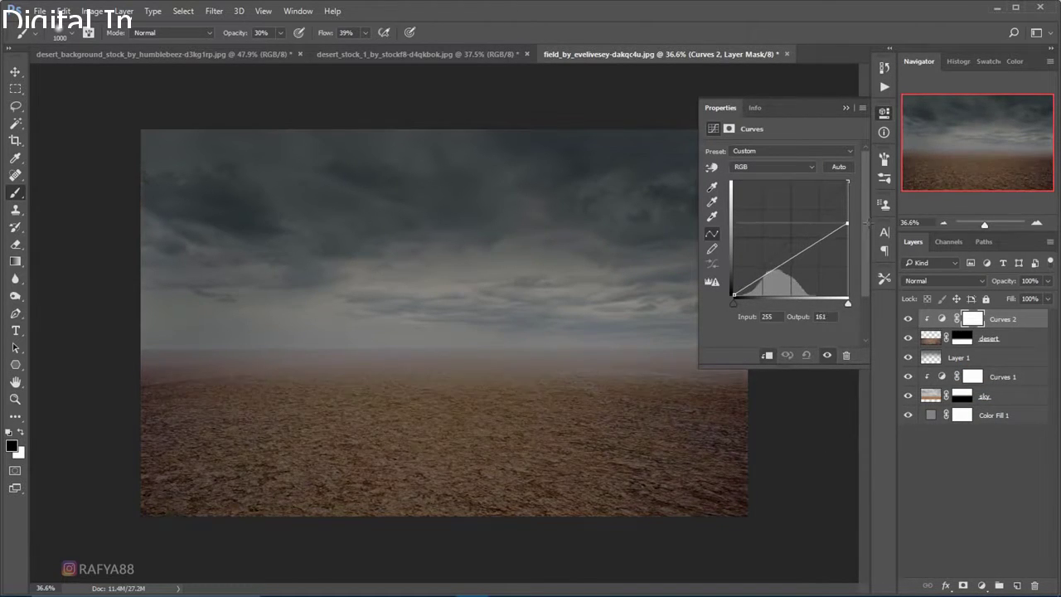
left_click_drag(794, 259, 795, 263)
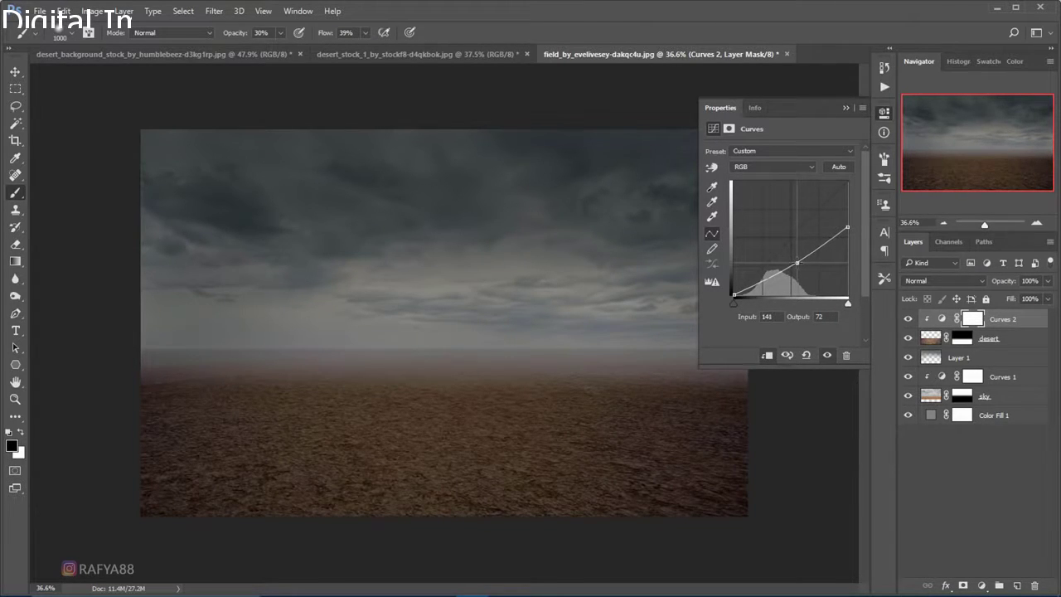
left_click_drag(847, 227, 847, 220)
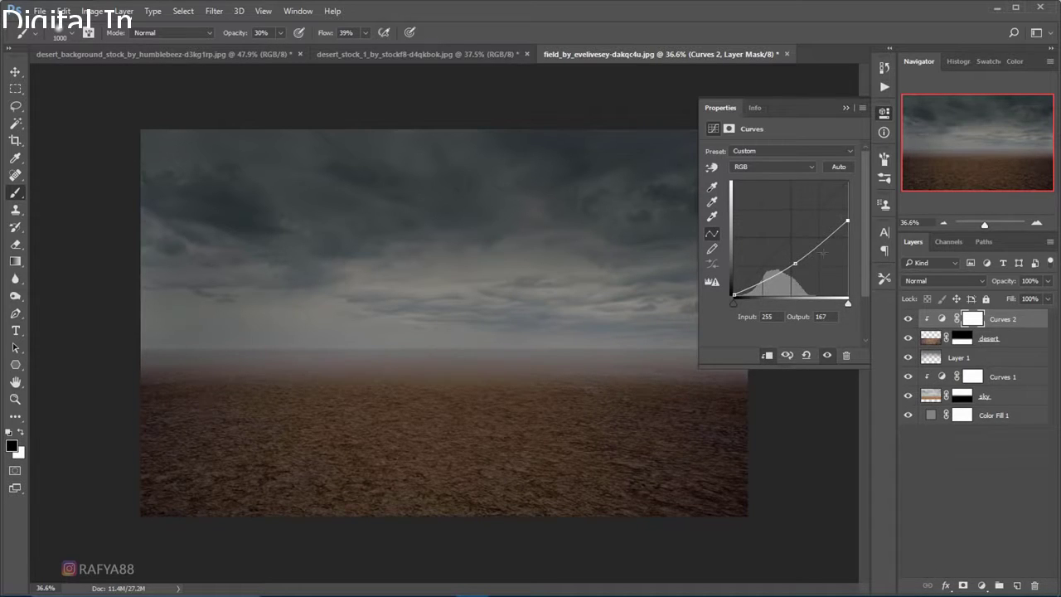
left_click(845, 107)
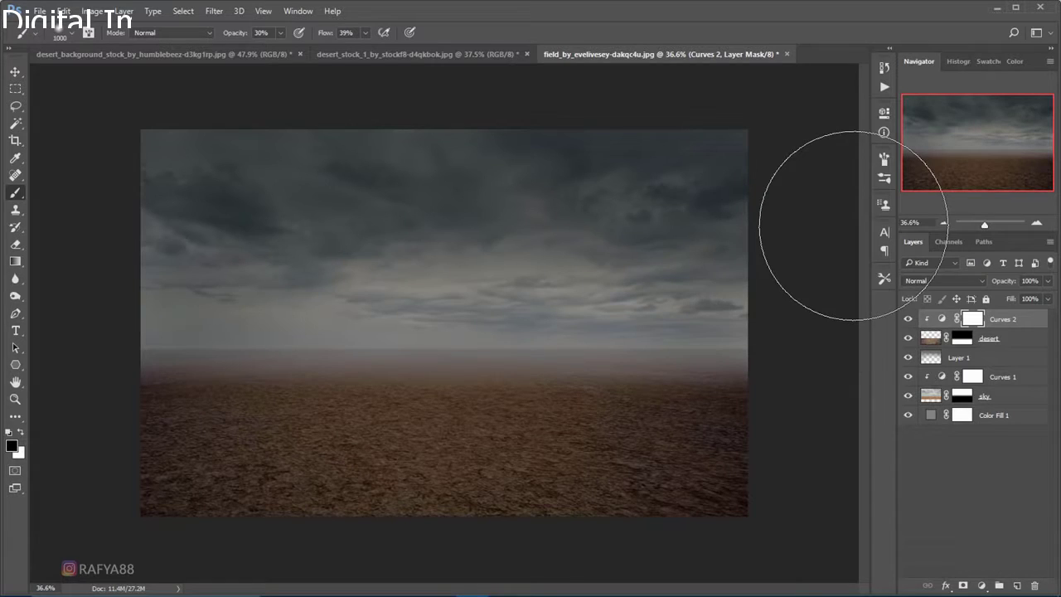
Add a Hue/Saturation adjustment with Saturation -24 to mute the ground
left_click(985, 583)
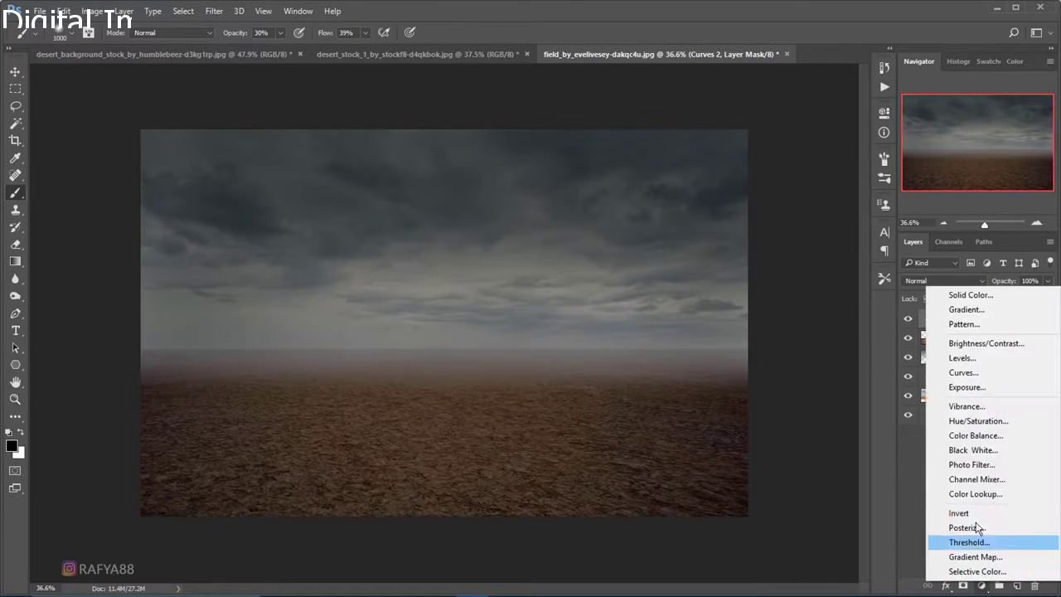
left_click(1029, 421)
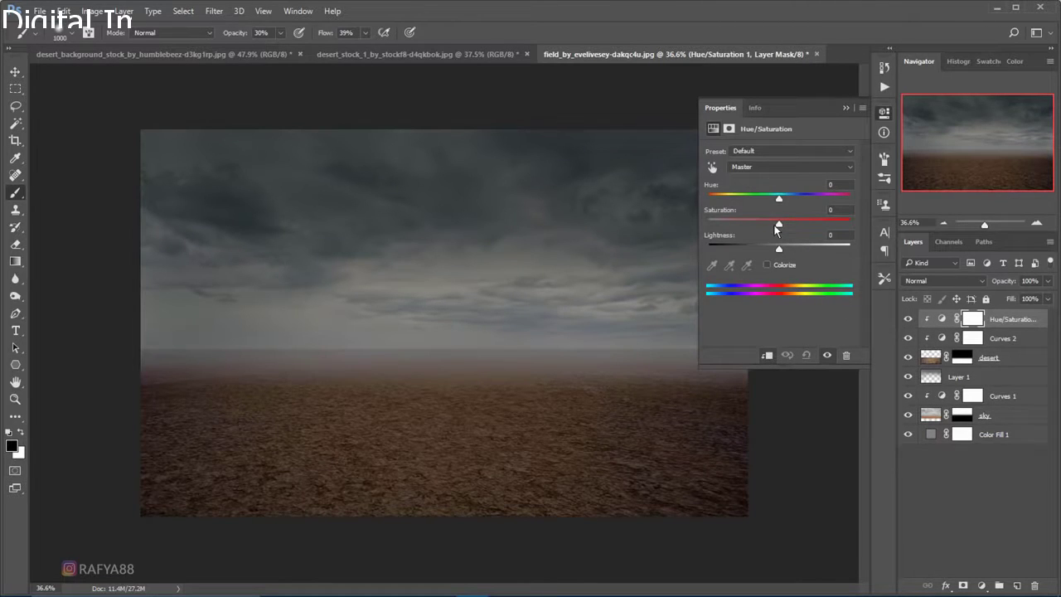
left_click_drag(779, 226, 768, 226)
left_click_drag(762, 226, 763, 227)
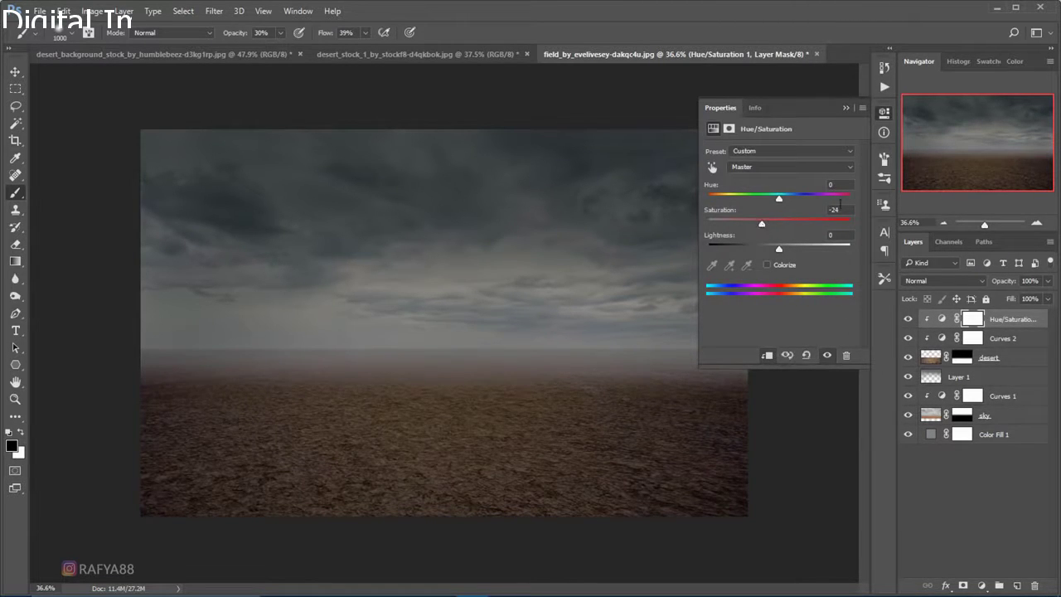
left_click(846, 108)
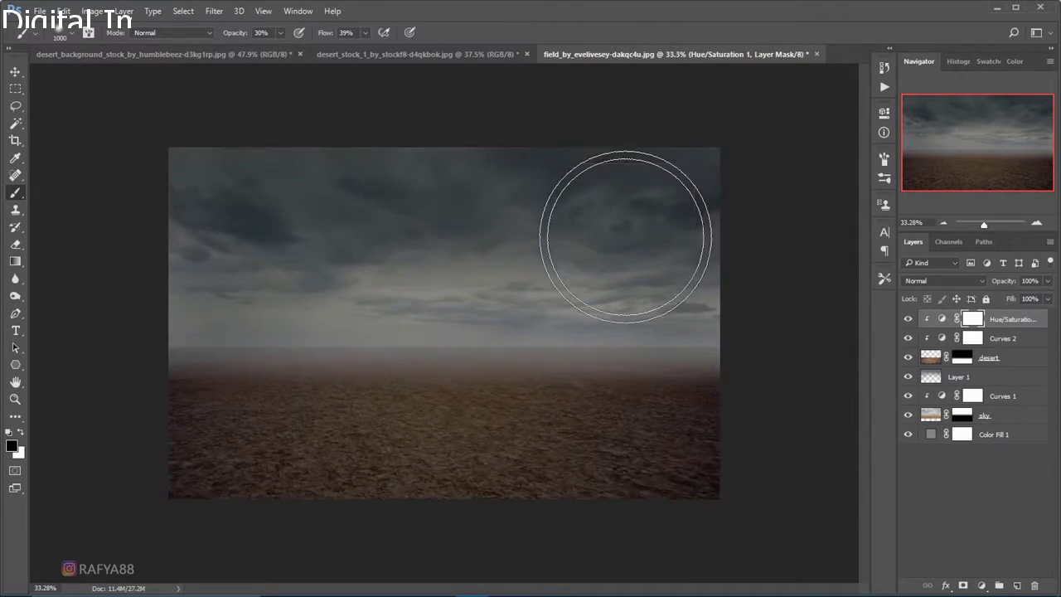
key("shift+alt+m")
Set Color Fill 1 to a canvas-sampled neutral grey, fine-tuned to about 6f6f6f
left_click(958, 380)
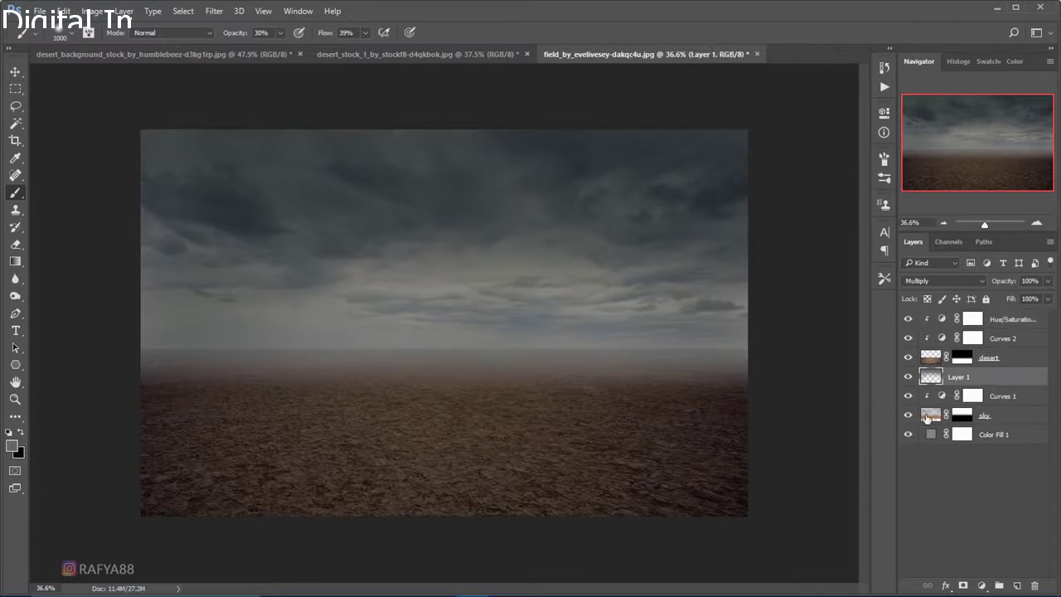
left_click(933, 415)
left_click(908, 435)
left_click(908, 435)
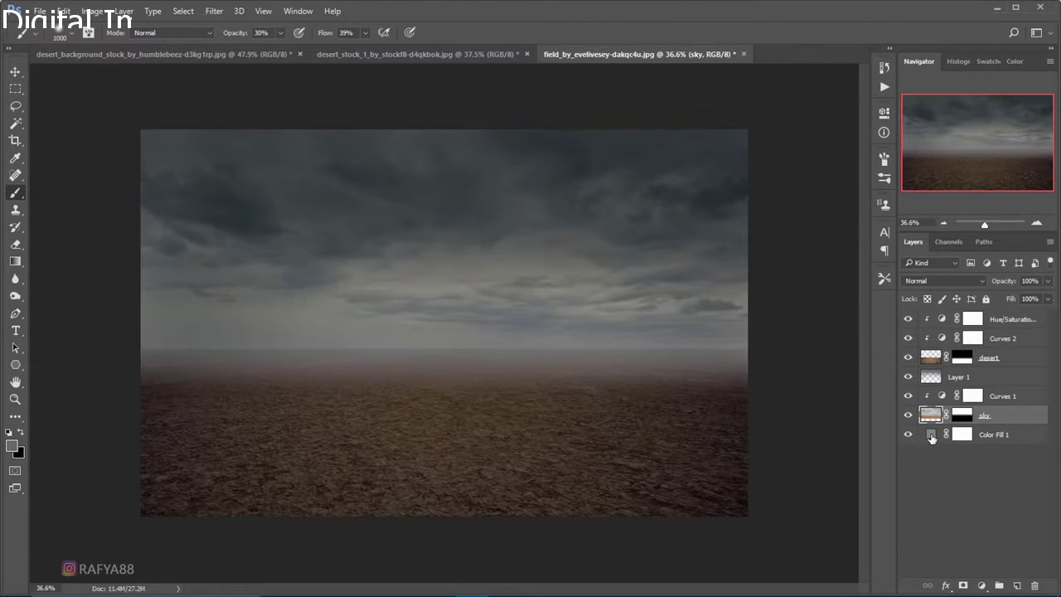
double_click(931, 434)
left_click(615, 276)
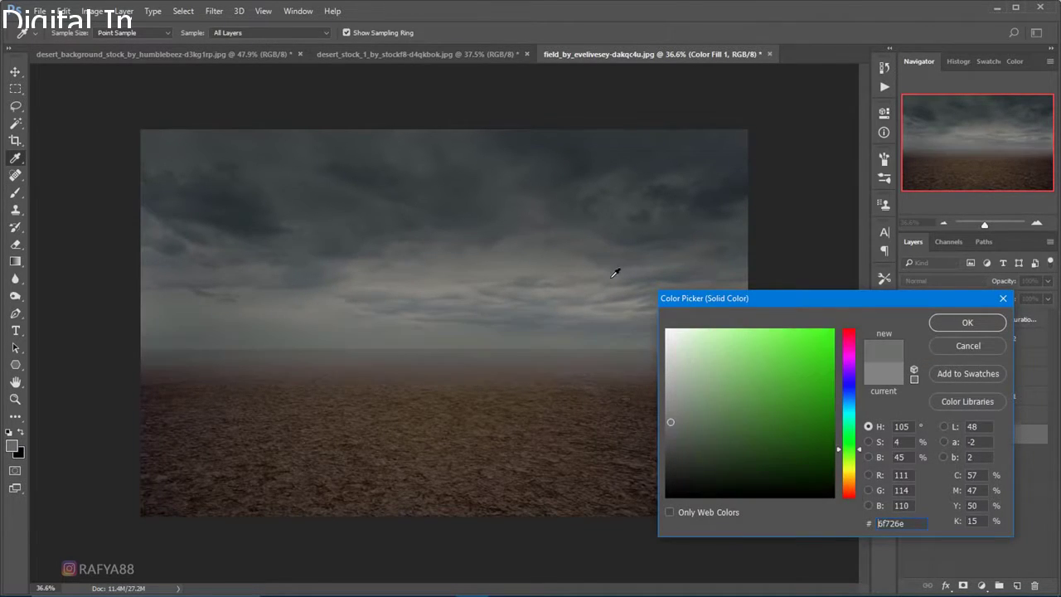
left_click_drag(655, 356, 655, 428)
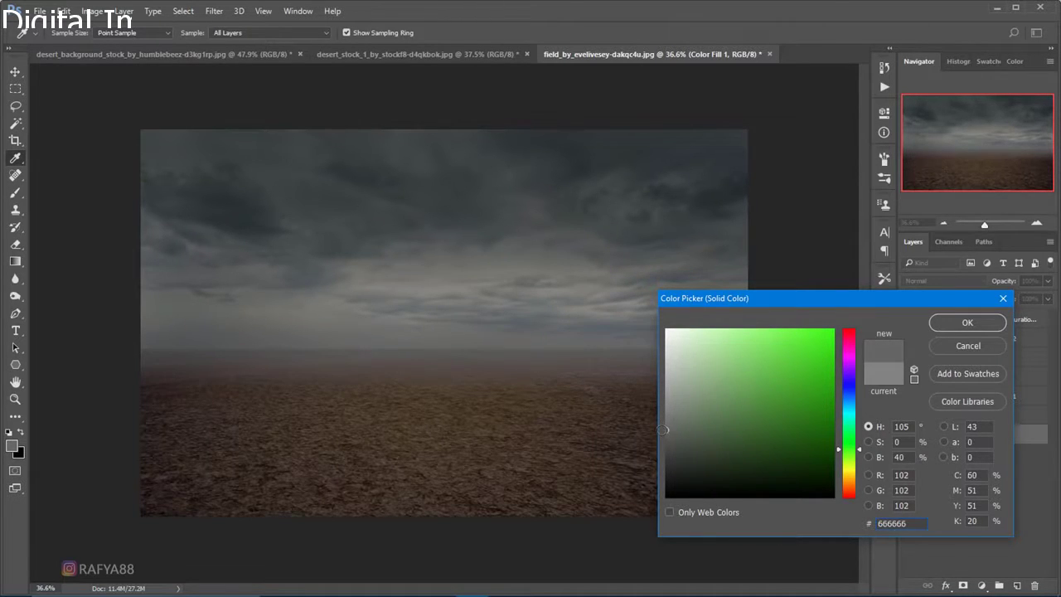
left_click_drag(663, 429, 663, 419)
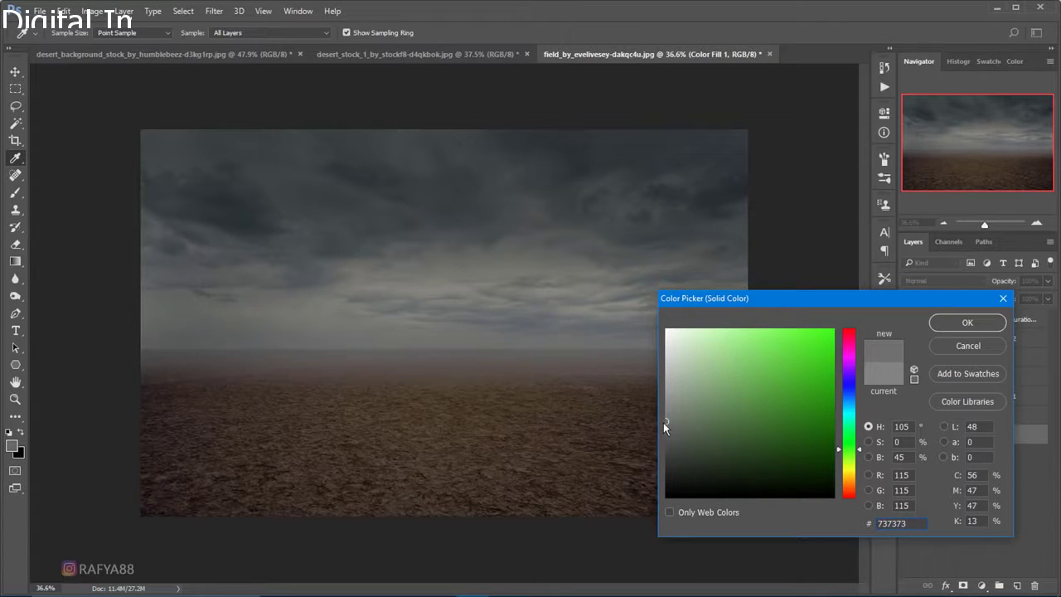
left_click_drag(664, 424, 664, 420)
Confirm the grey fill, then bring the desert photo's mountain band into Book.psd
left_click(950, 325)
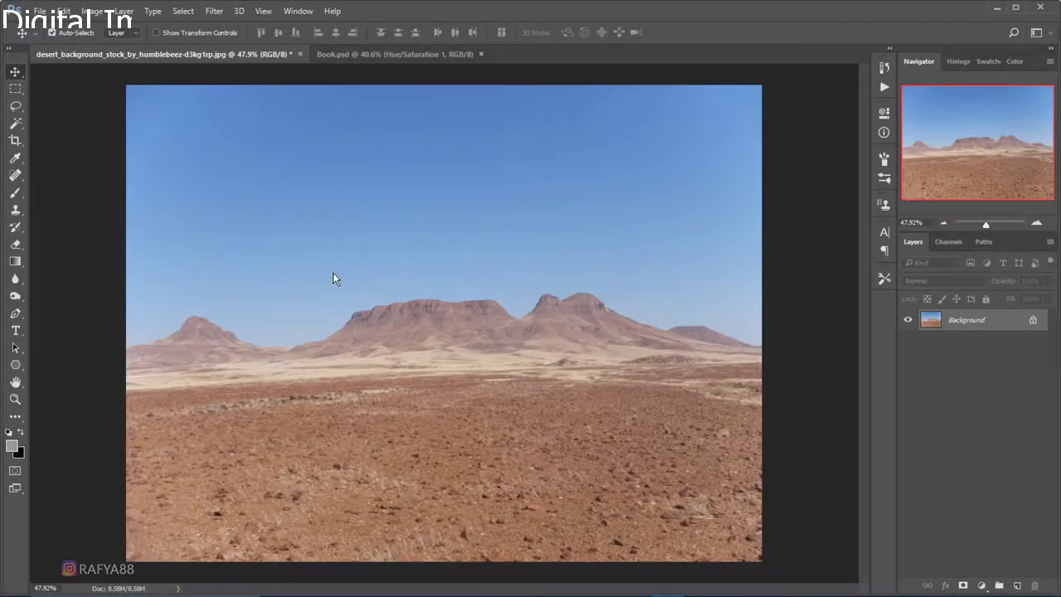
left_click(15, 88)
mouse_move(103, 266)
left_mouse_down()
mouse_move(289, 282)
mouse_move(792, 374)
left_mouse_up()
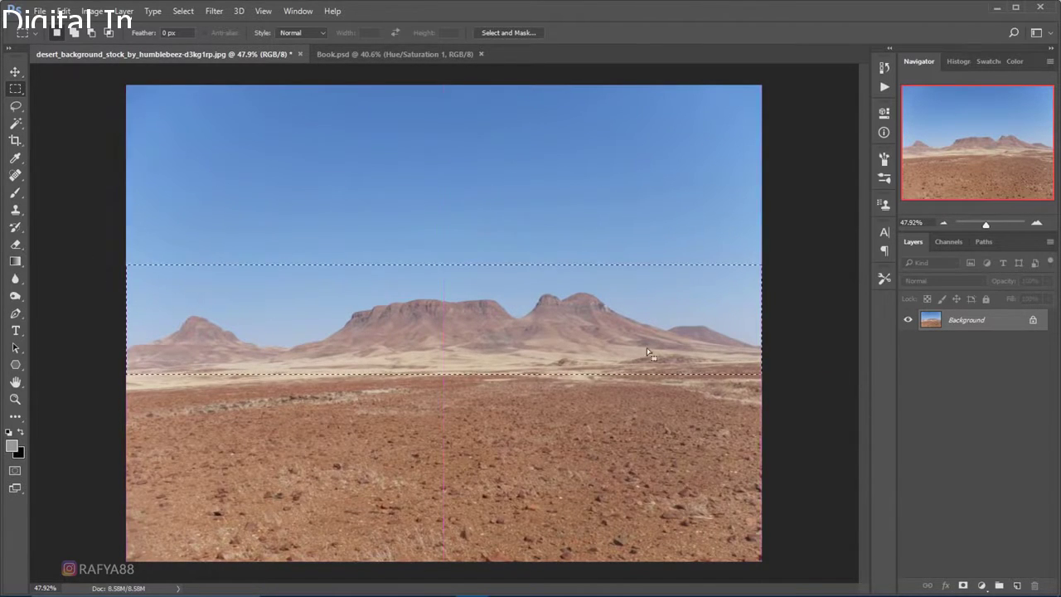
left_click(15, 72)
mouse_move(294, 320)
left_mouse_down()
mouse_move(396, 287)
mouse_move(455, 316)
left_mouse_up()
Stretch the mountain strip to 137.45% width and position it along the horizon
key("ctrl+t")
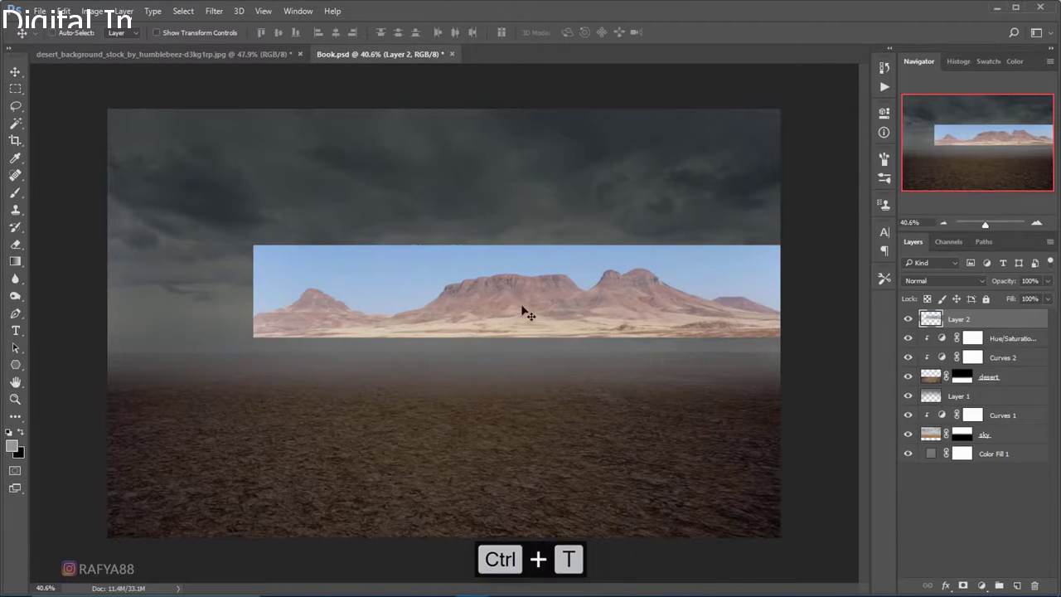
left_click_drag(526, 307, 473, 324)
left_click_drag(585, 362, 585, 362)
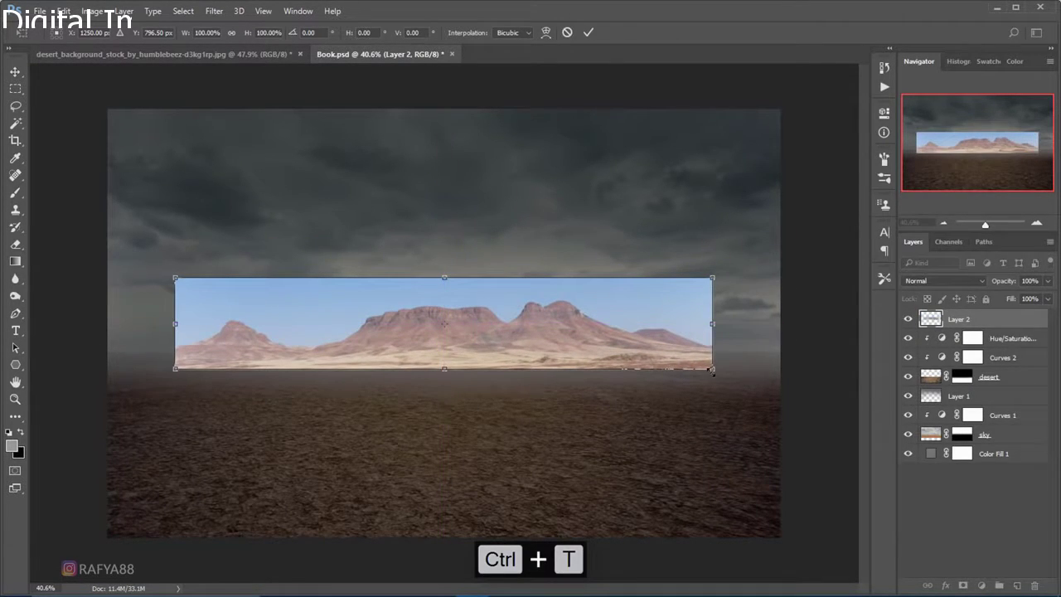
left_click_drag(715, 325, 814, 324)
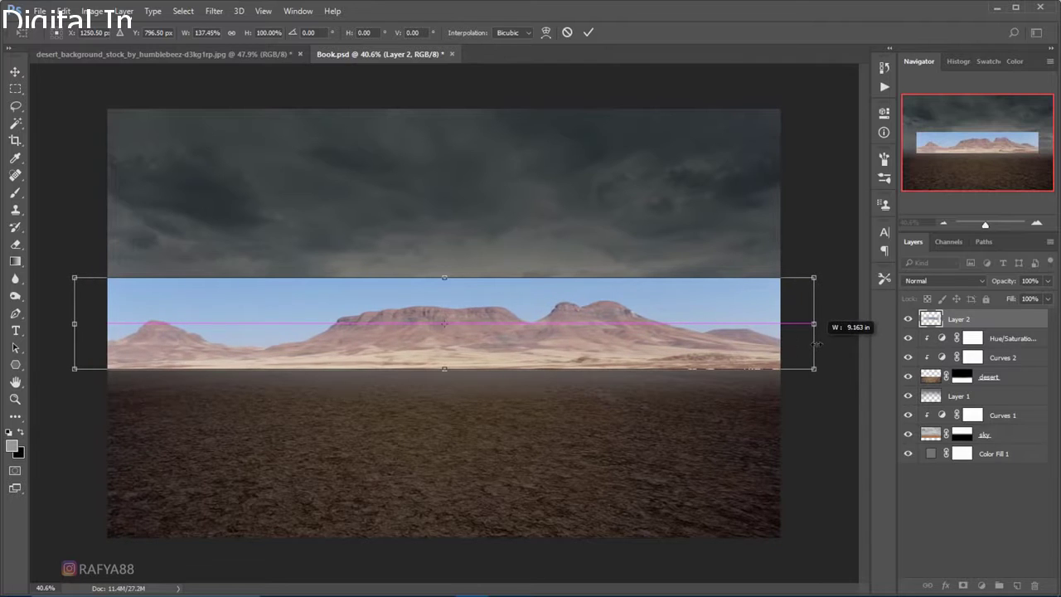
mouse_move(697, 362)
left_mouse_down()
mouse_move(664, 348)
mouse_move(679, 348)
left_mouse_up()
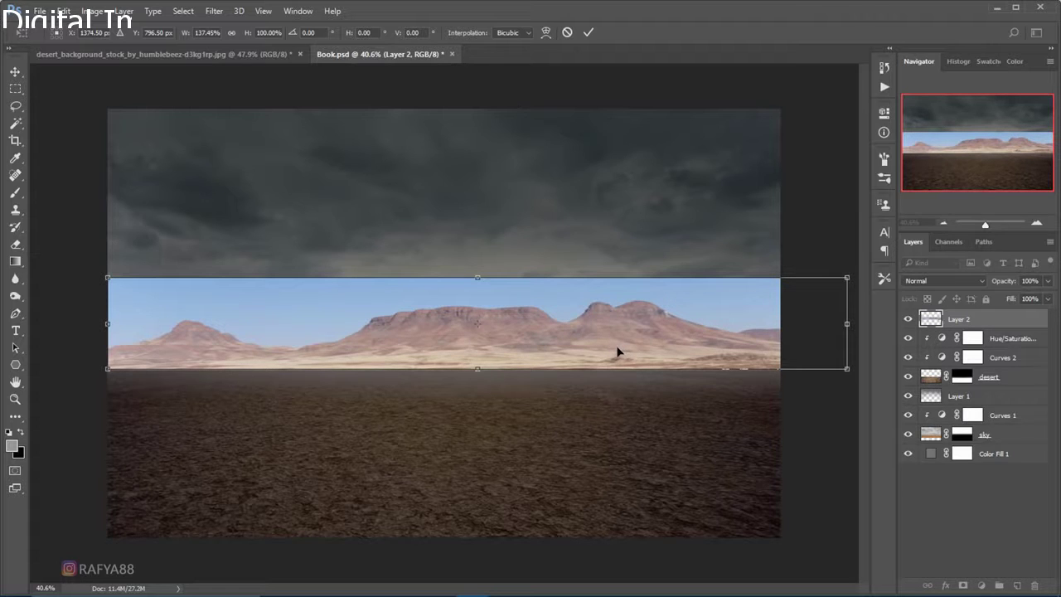
left_click(588, 32)
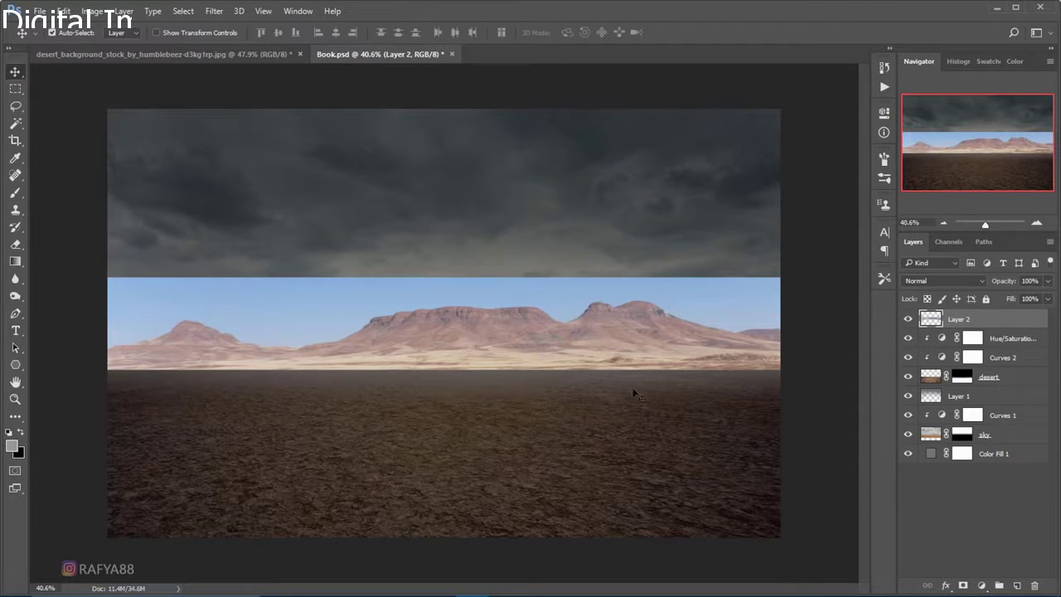
Hide the blue sky above the mountains with a Magic Wand-based inverted layer mask
left_click(15, 123)
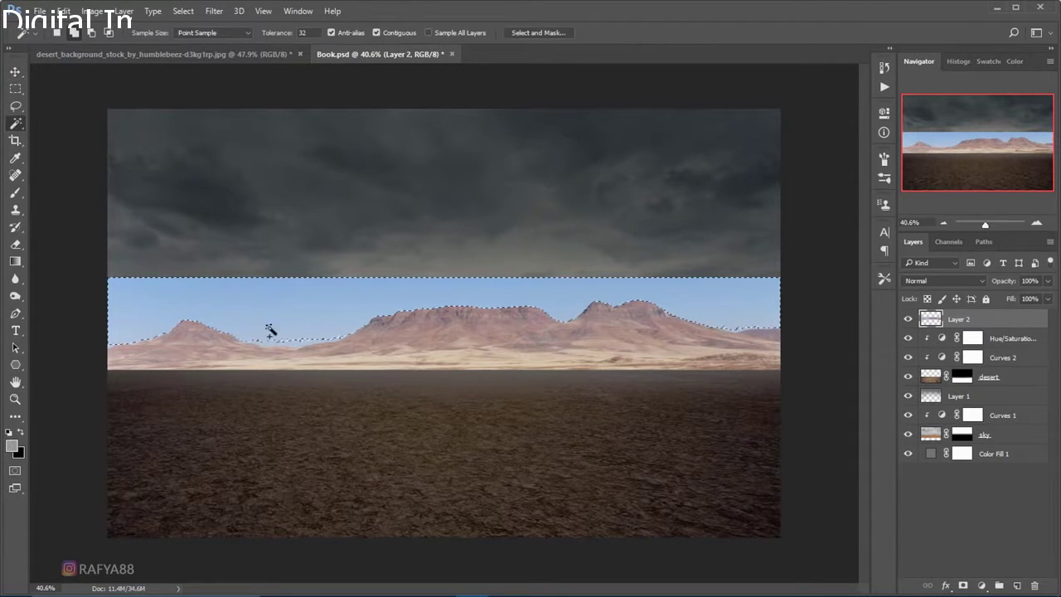
left_click(741, 331)
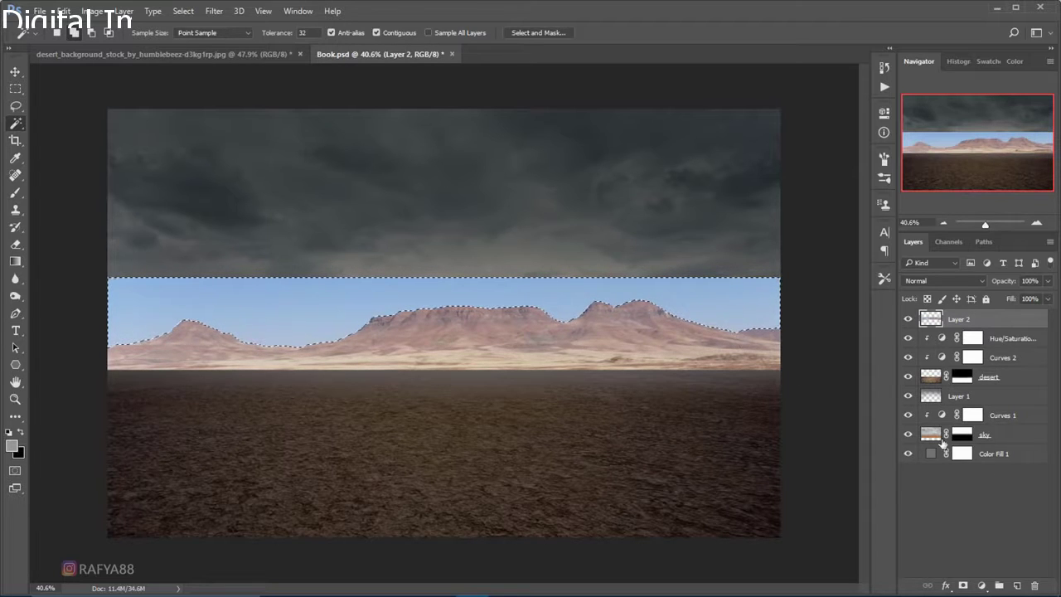
left_click(964, 585)
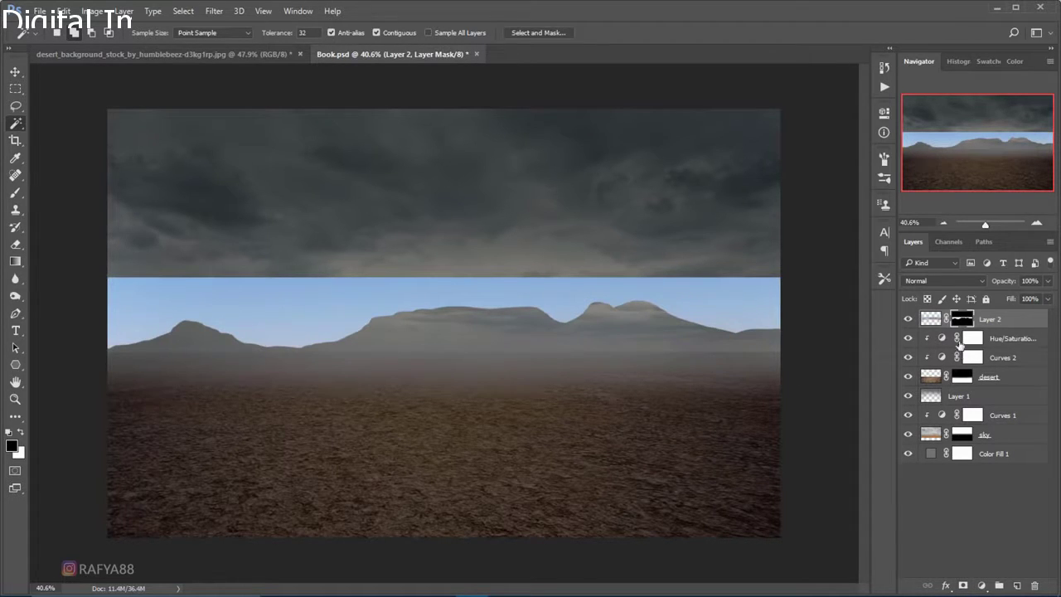
key("ctrl+i")
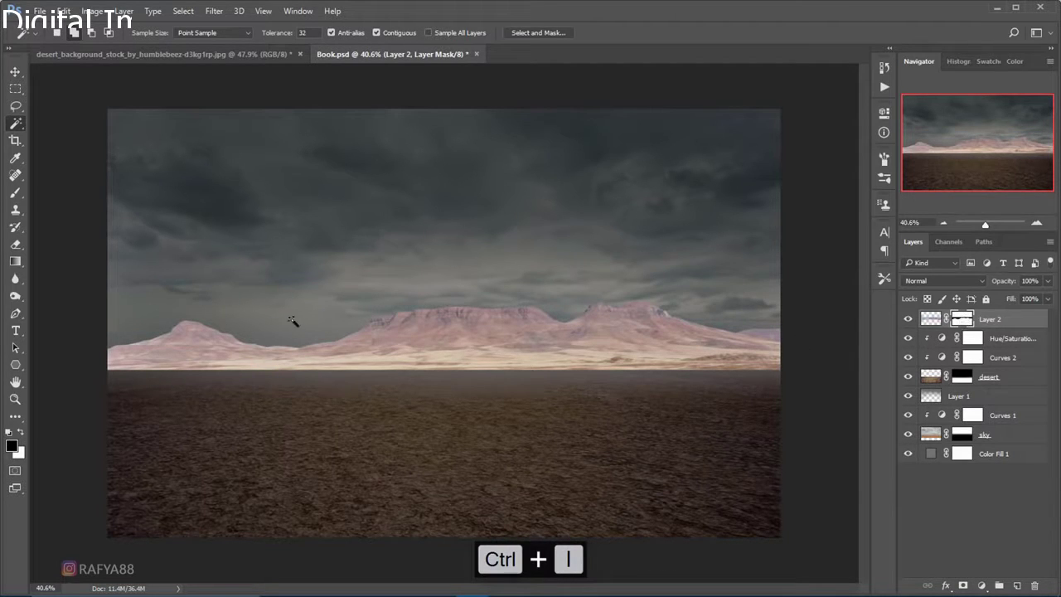
Brush the Layer 2 mask to blend the bright horizon band softly into the ground
key("b")
right_click(564, 332)
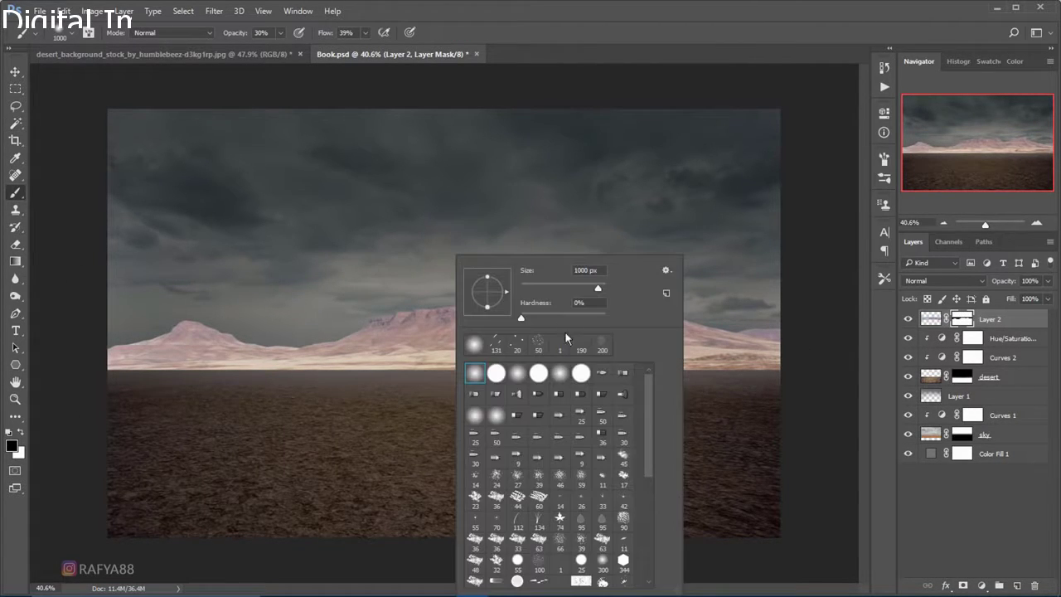
key("Return")
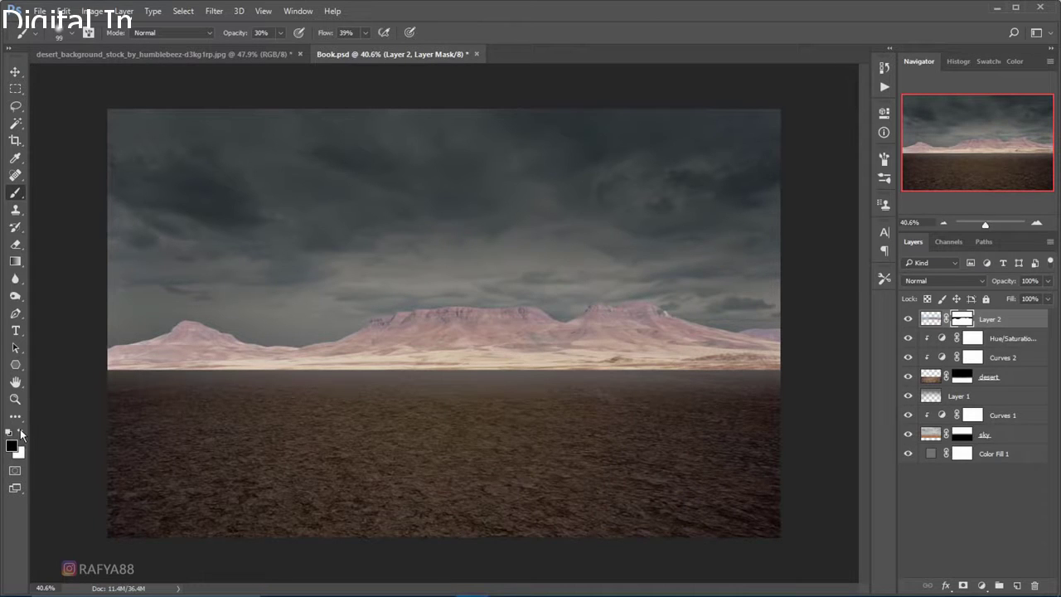
key("bracketright")
key("bracketright")
key("bracketright")
key("5")
left_click(264, 35)
left_click_drag(326, 35, 366, 35)
key("bracketright")
key("bracketright")
key("bracketright")
mouse_move(526, 387)
left_mouse_down()
mouse_move(377, 386)
mouse_move(832, 384)
left_mouse_up()
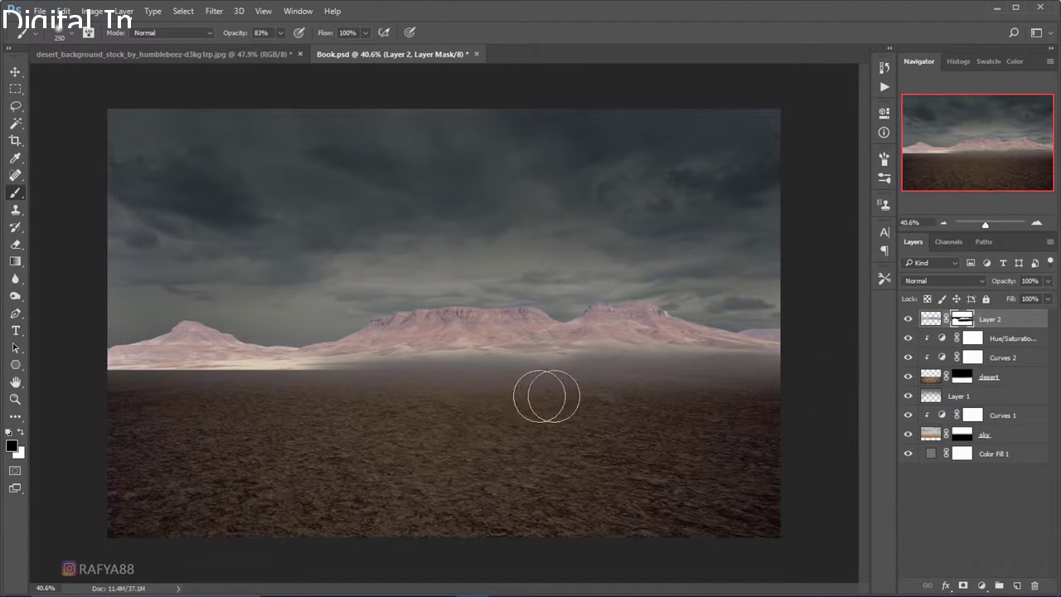
mouse_move(197, 383)
left_mouse_down()
mouse_move(108, 373)
mouse_move(292, 395)
mouse_move(108, 377)
left_mouse_up()
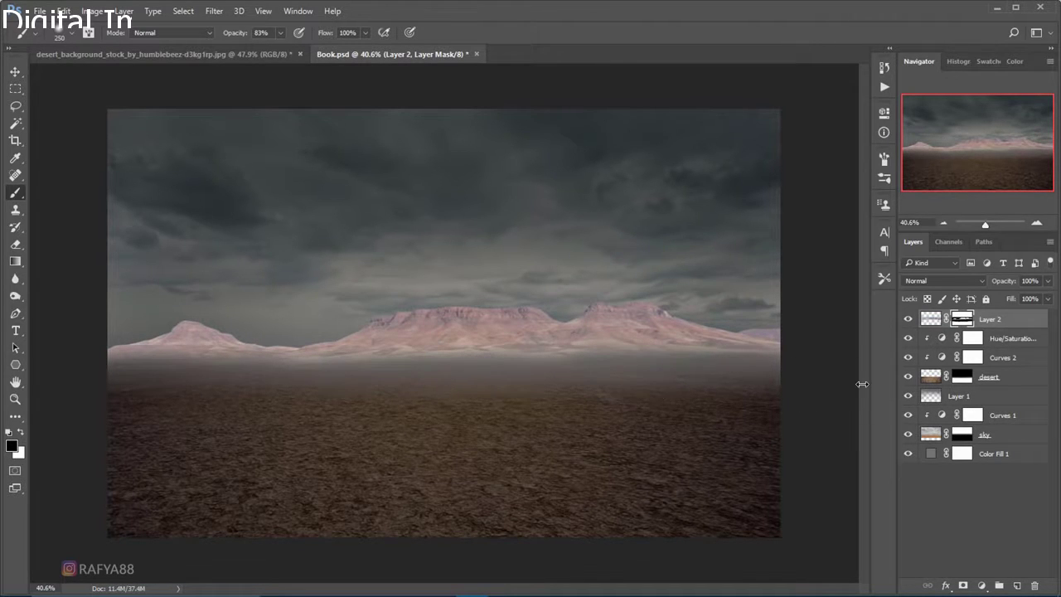
left_click(1023, 329)
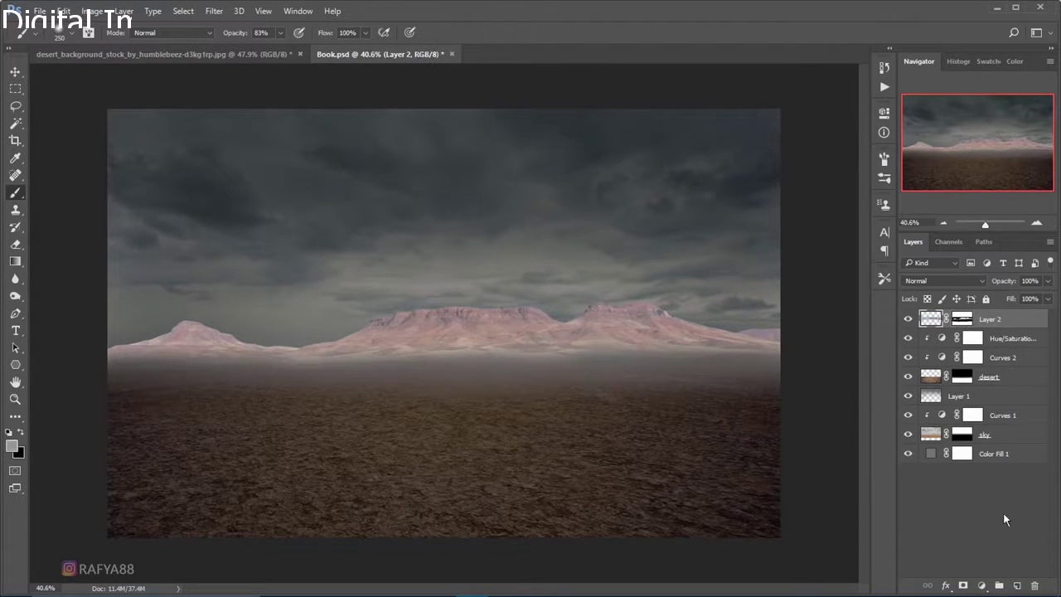
Add a Brightness/Contrast adjustment with brightness about -81 to darken the mountains
left_click(983, 587)
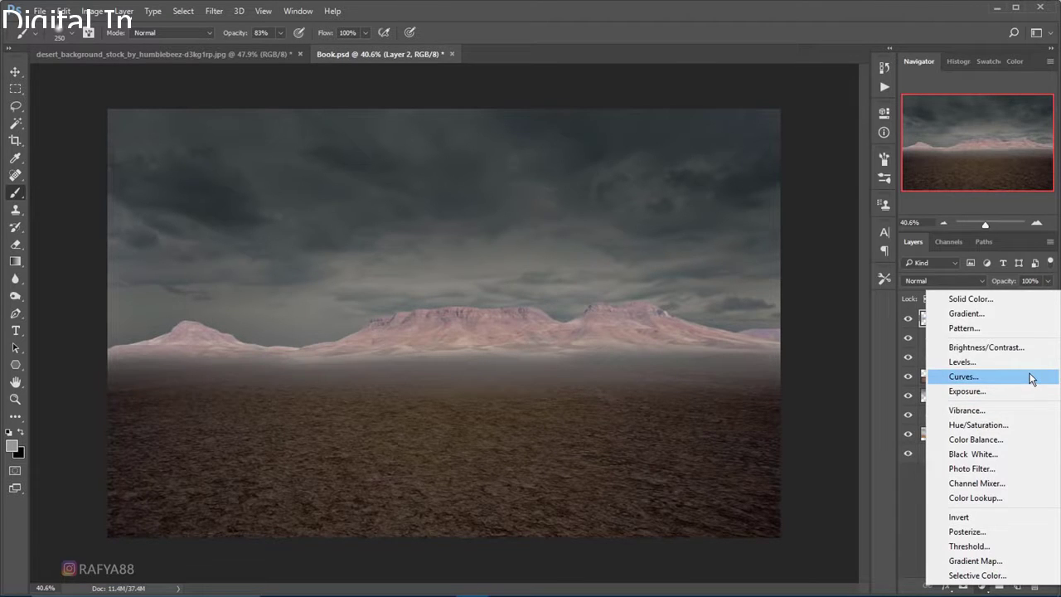
left_click(995, 347)
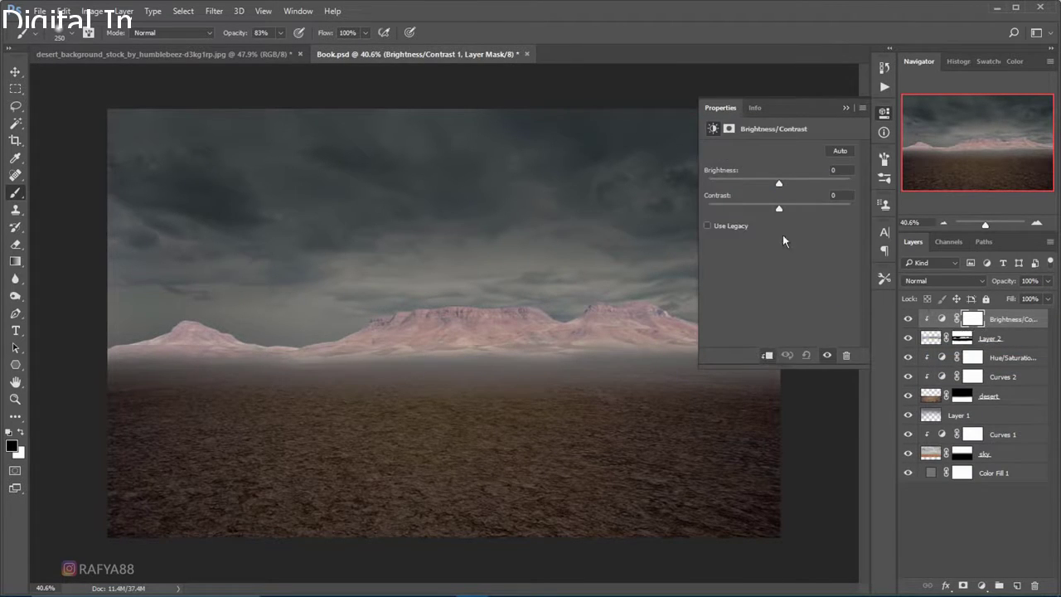
left_click_drag(779, 184, 739, 184)
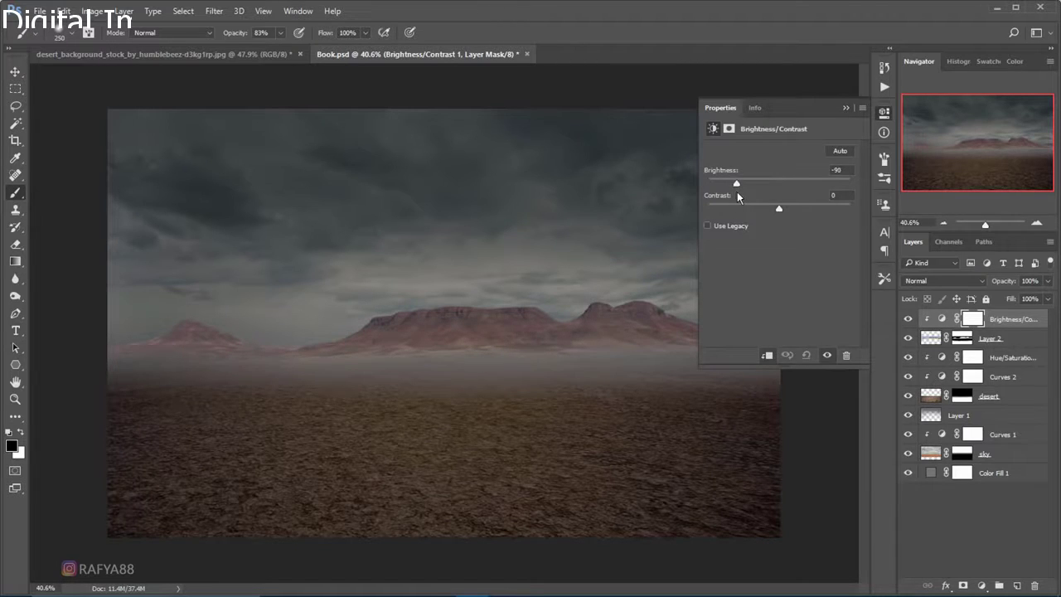
left_click_drag(735, 192, 741, 190)
mouse_move(740, 190)
left_mouse_down()
mouse_move(760, 211)
mouse_move(728, 185)
left_mouse_up()
left_click(841, 161)
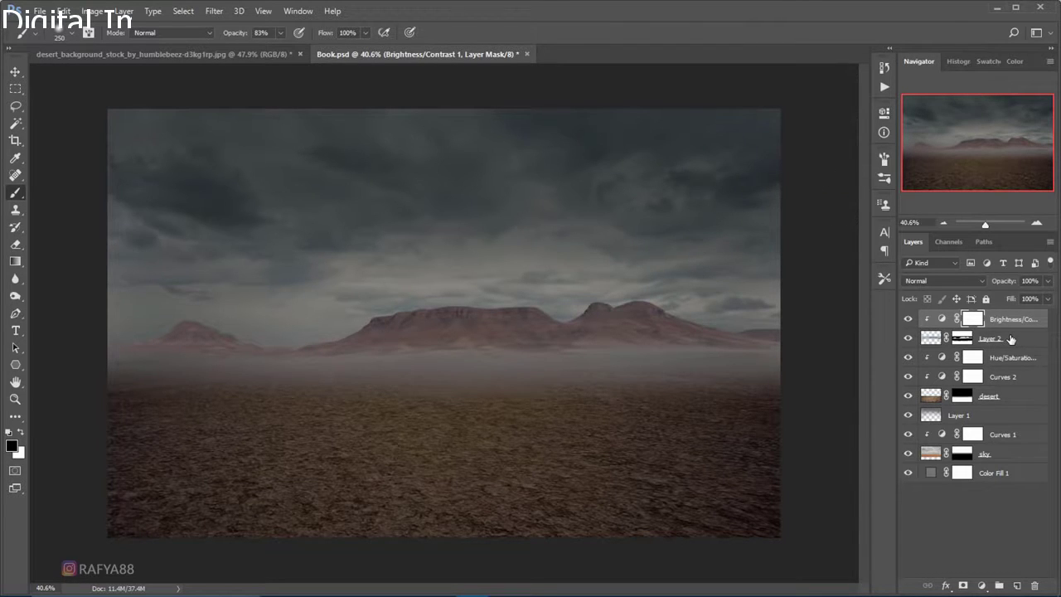
Nudge Layer 2's mountain strip about 17 px lower with Free Transform
left_click(1011, 339)
key("ctrl+t")
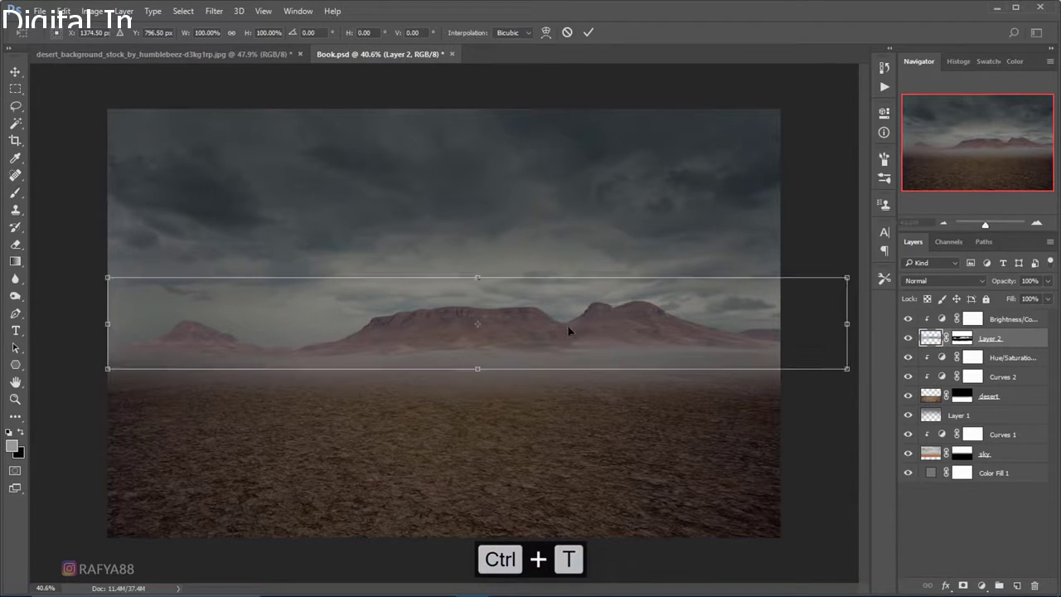
left_click_drag(567, 325, 567, 330)
left_click(589, 32)
key("b")
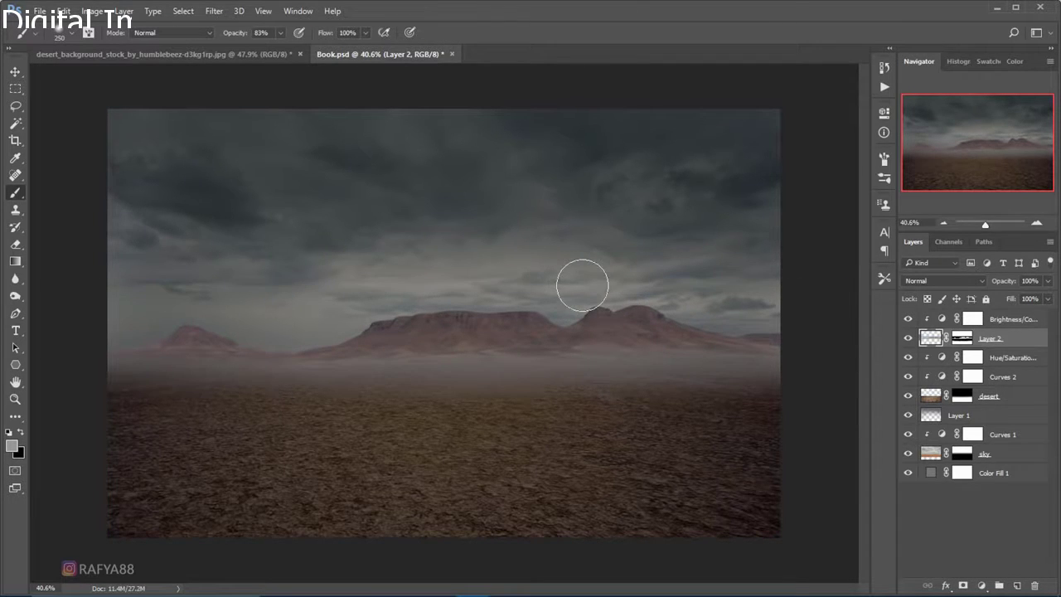
Select the Brightness/Contrast layer and bring up the new adjustment layer menu
scroll(584, 280, "down", 1)
scroll(630, 294, "up", 2)
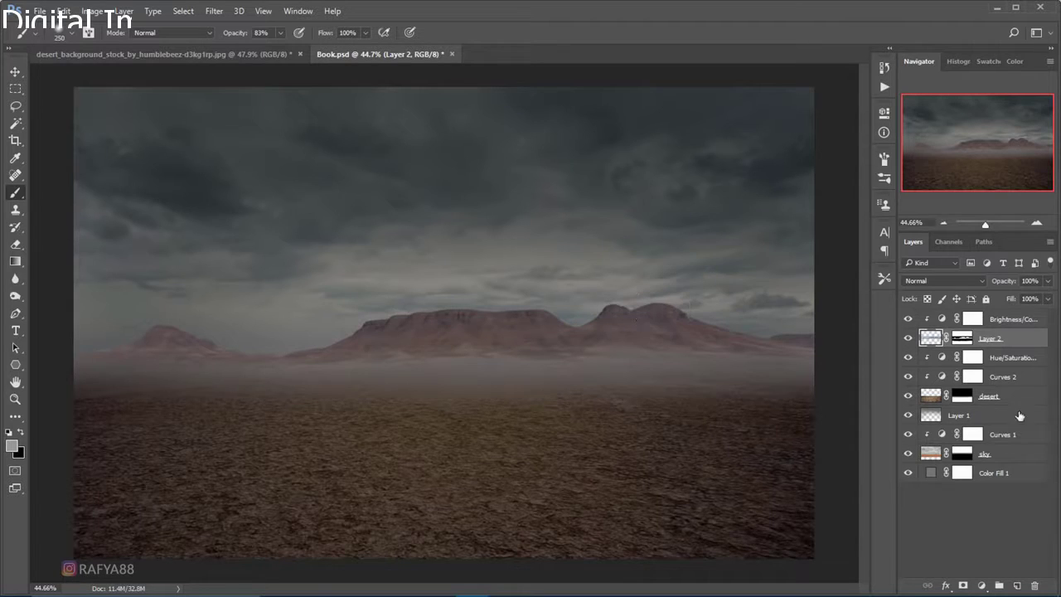
left_click(1004, 318)
left_click(981, 585)
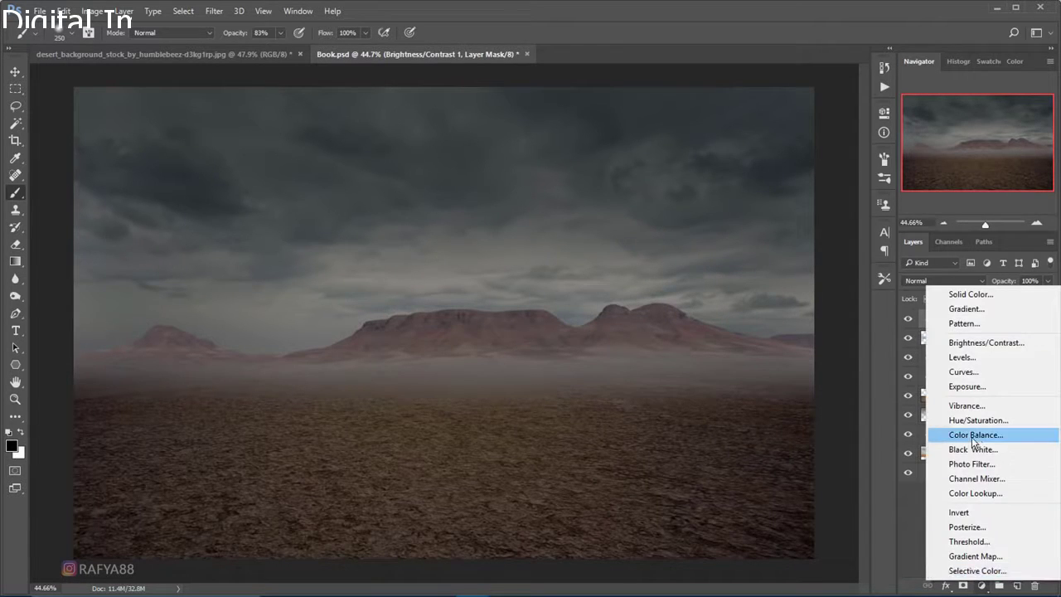
Add a Hue/Saturation adjustment clipped to the mountains with saturation -35
left_click(1004, 422)
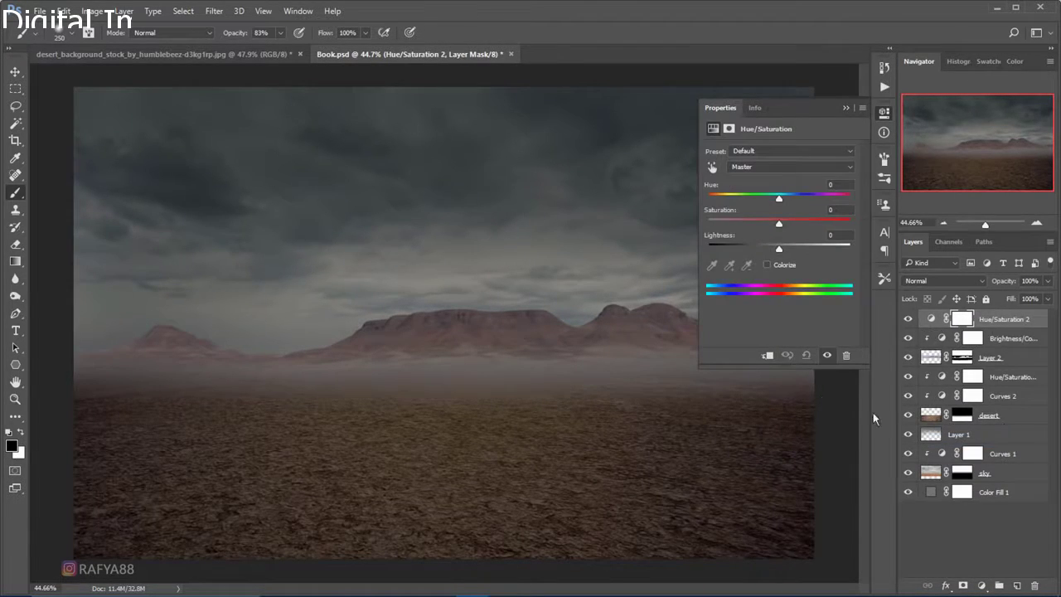
left_click(768, 357)
left_click_drag(778, 223, 755, 224)
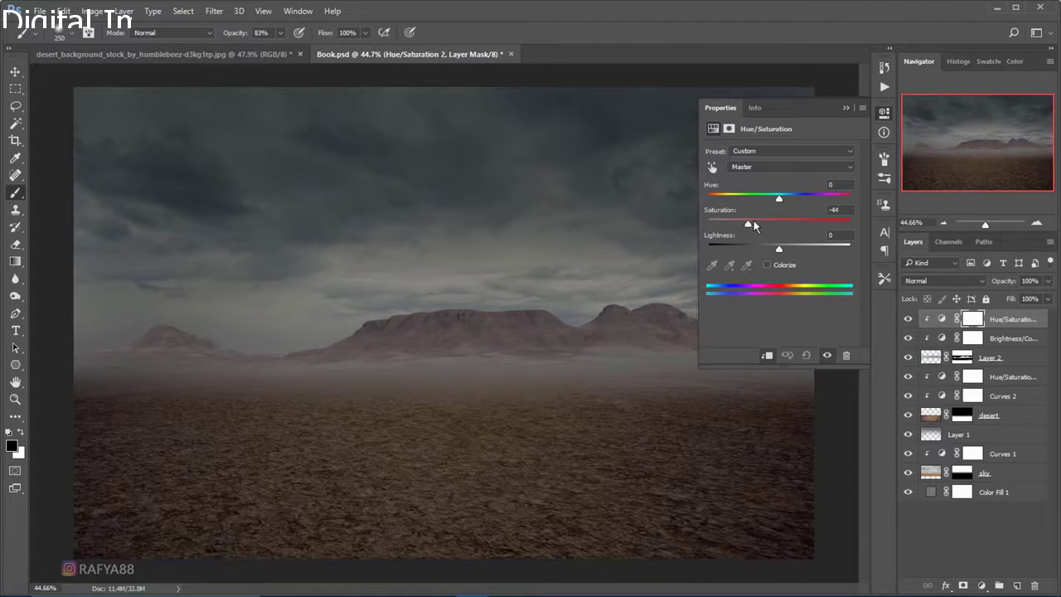
left_click(846, 108)
Toggle the desert layer's visibility to compare, then select the desert layer
left_click(907, 416)
left_click(908, 416)
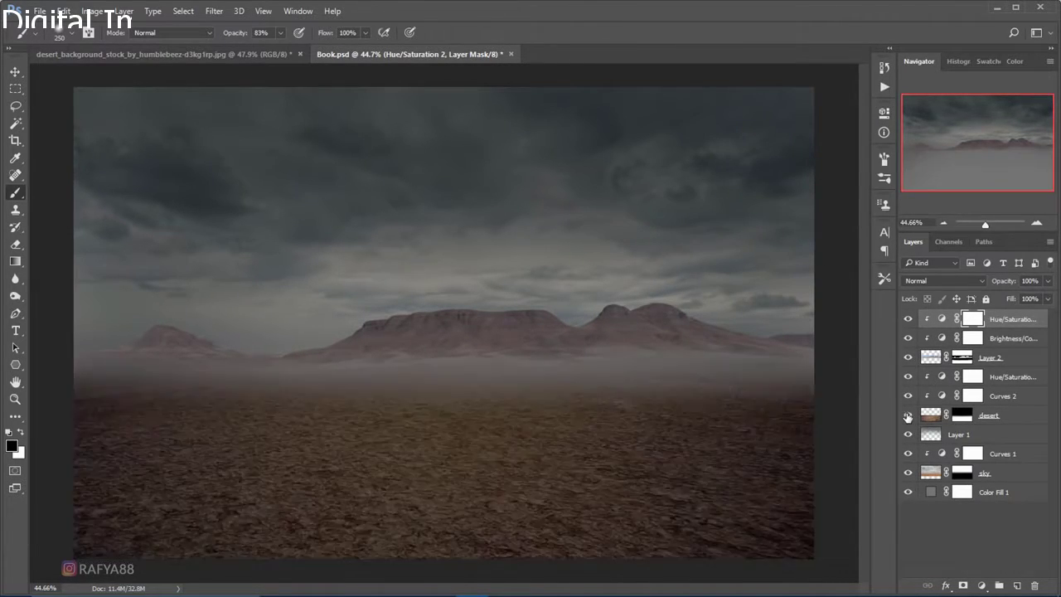
left_click(1010, 416)
Stretch the desert ground upward toward the mountains to 110.12% height
key("ctrl+t")
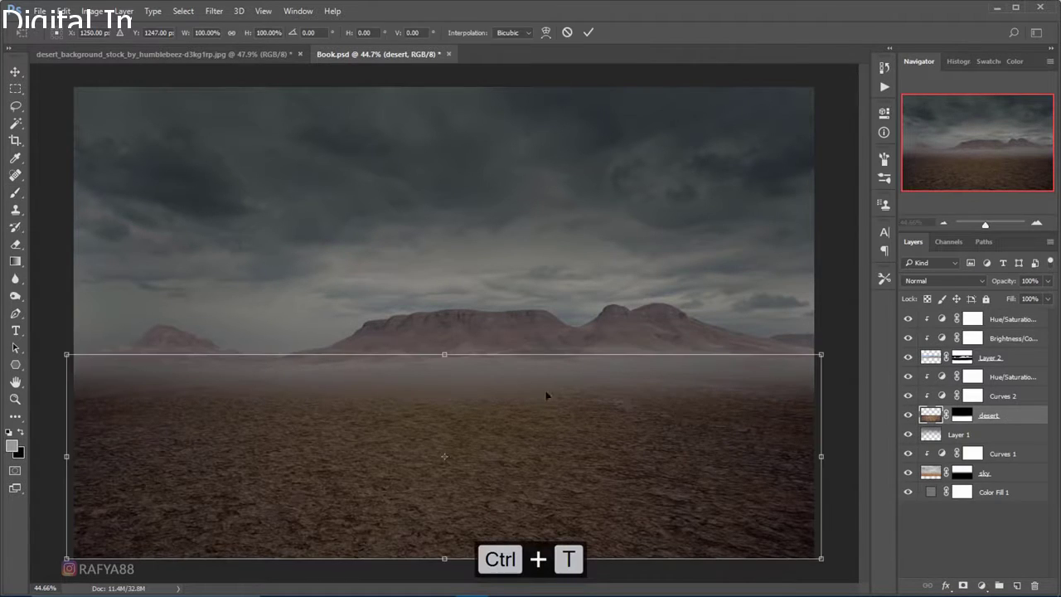
left_click_drag(450, 354, 459, 326)
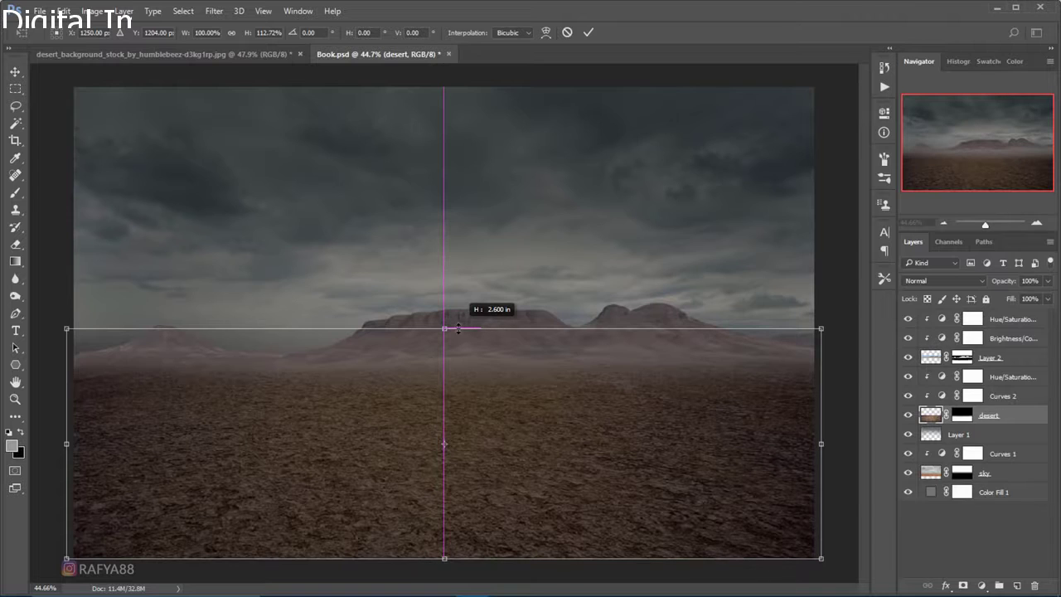
left_click_drag(459, 329, 446, 326)
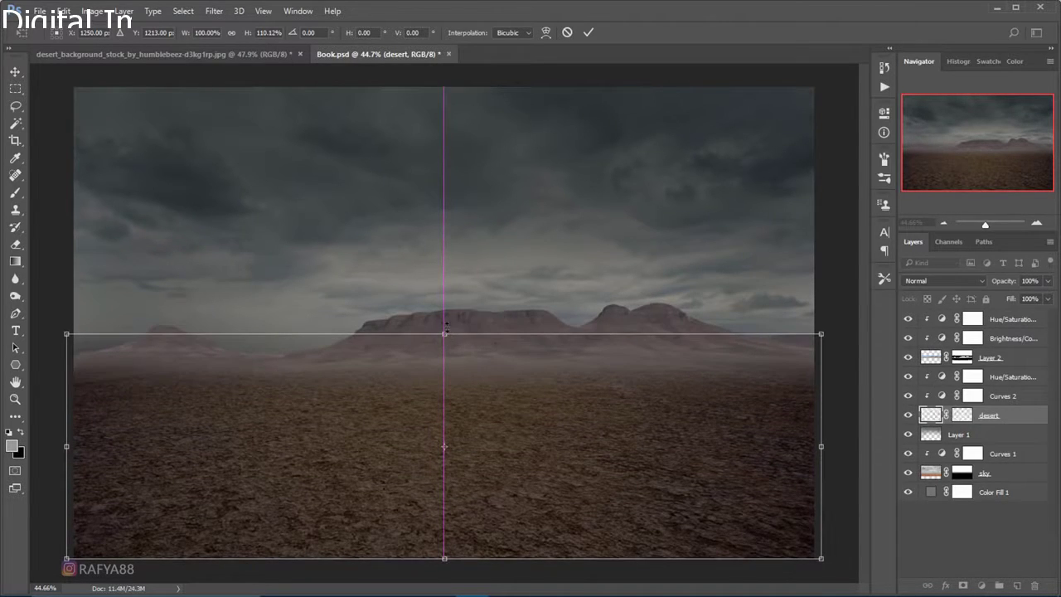
left_click(587, 32)
Ready a black brush on the desert layer's mask to blend the horizon
key("b")
scroll(398, 284, "down", 1)
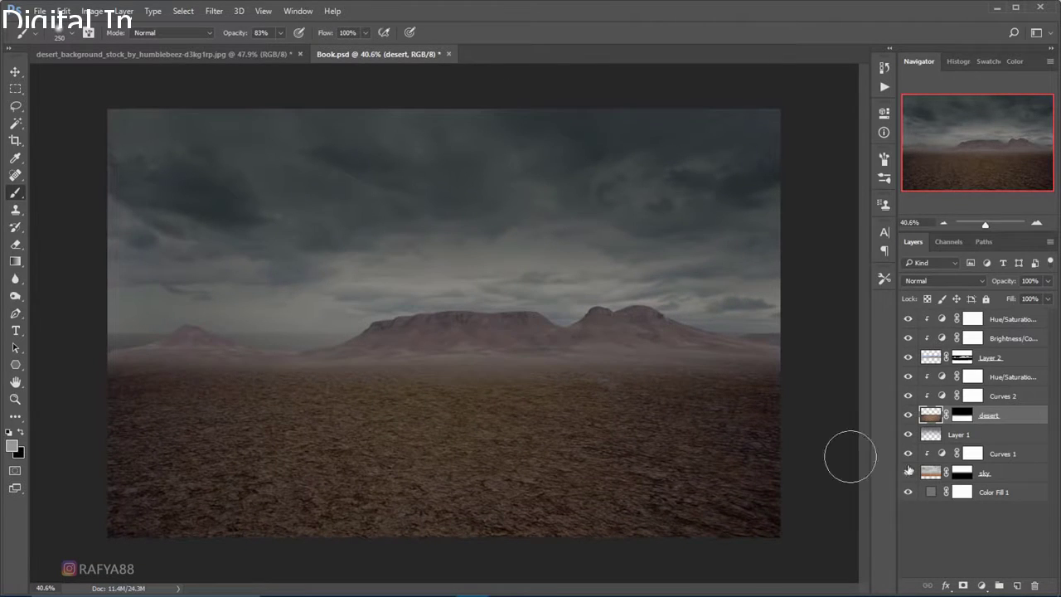
left_click(962, 415)
key("d")
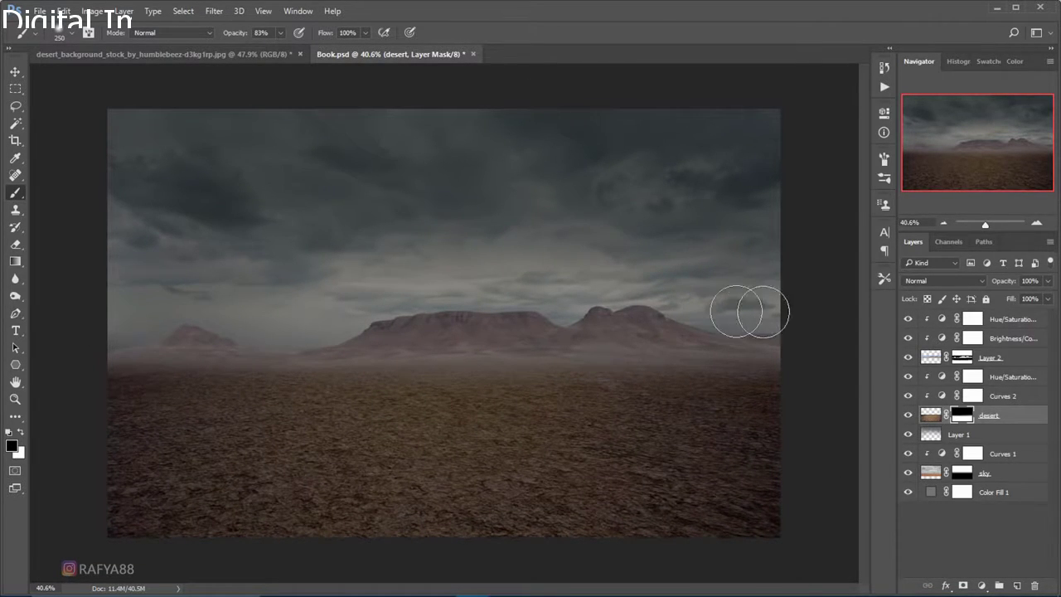
scroll(616, 239, "down", 1)
scroll(616, 240, "down", 1)
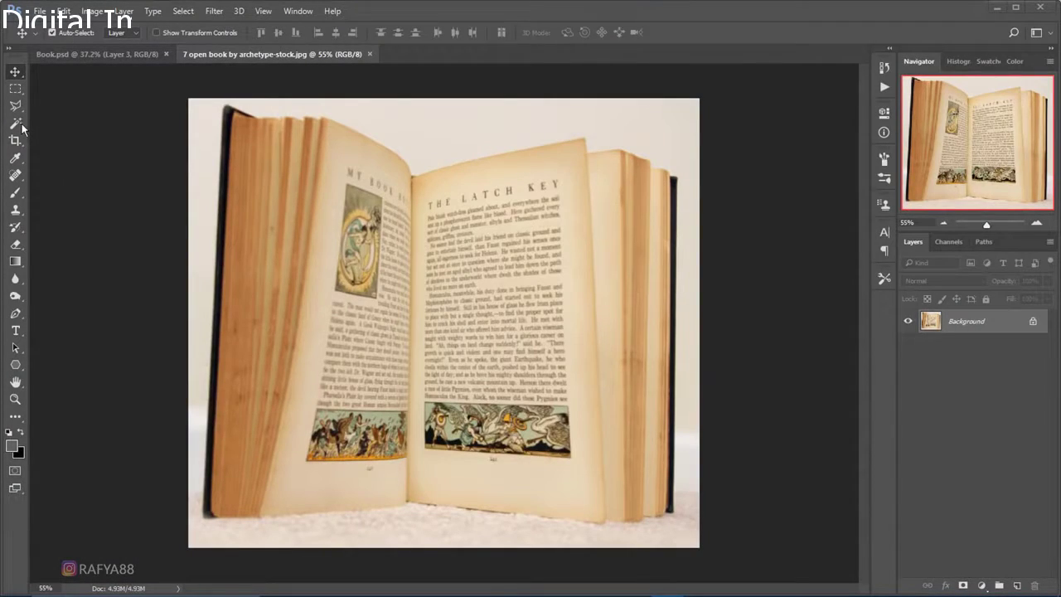
Select the open book with Quick Selection, including the top page edges but not the floor
left_click(16, 124)
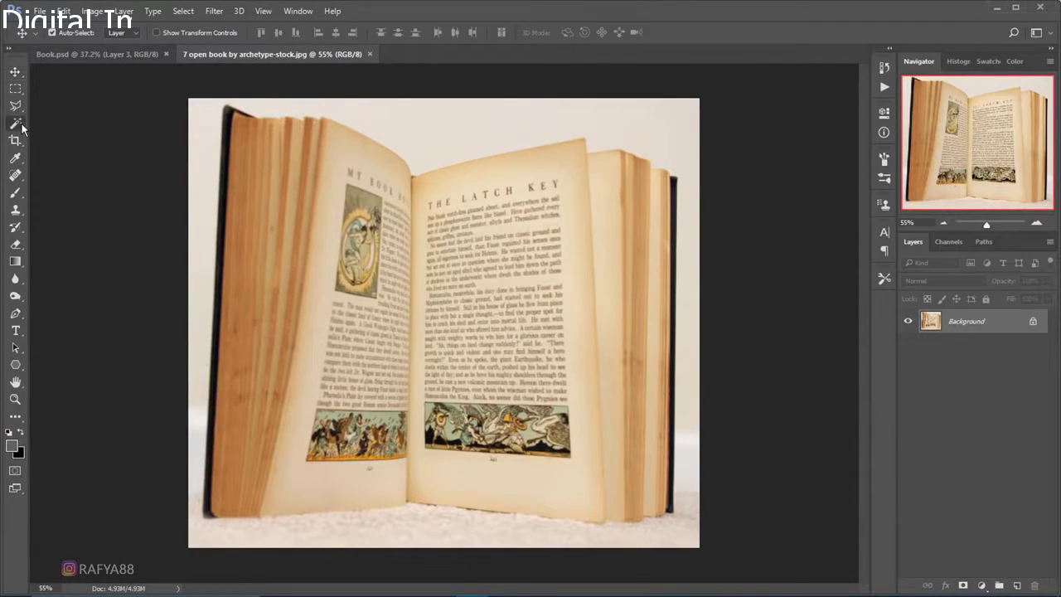
right_click(15, 123)
left_click(63, 125)
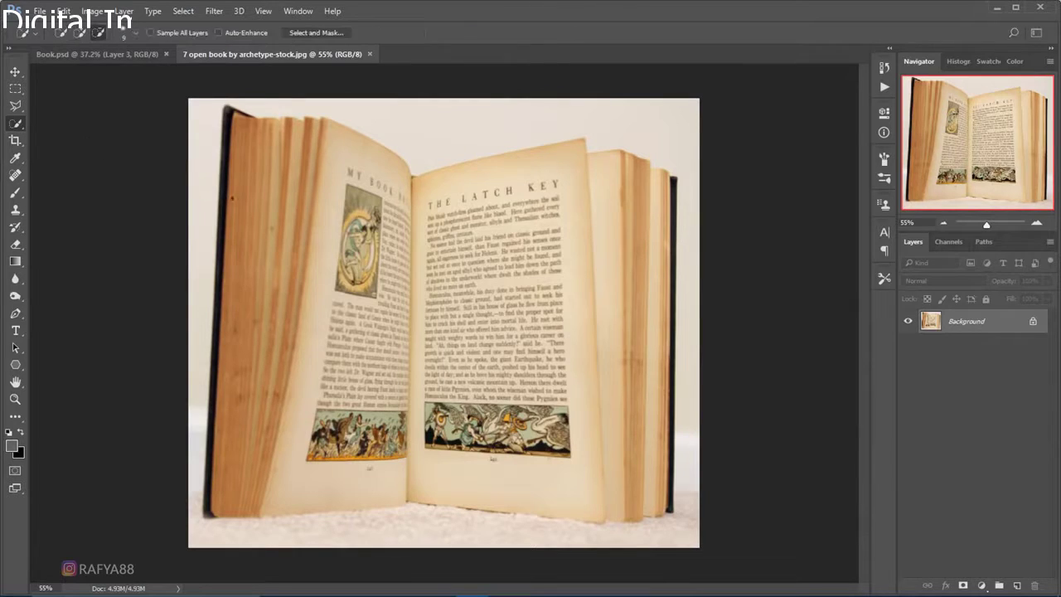
left_click_drag(232, 137, 249, 126)
left_click(80, 32)
mouse_move(296, 136)
left_mouse_down()
mouse_move(316, 143)
mouse_move(656, 489)
mouse_move(298, 131)
left_mouse_up()
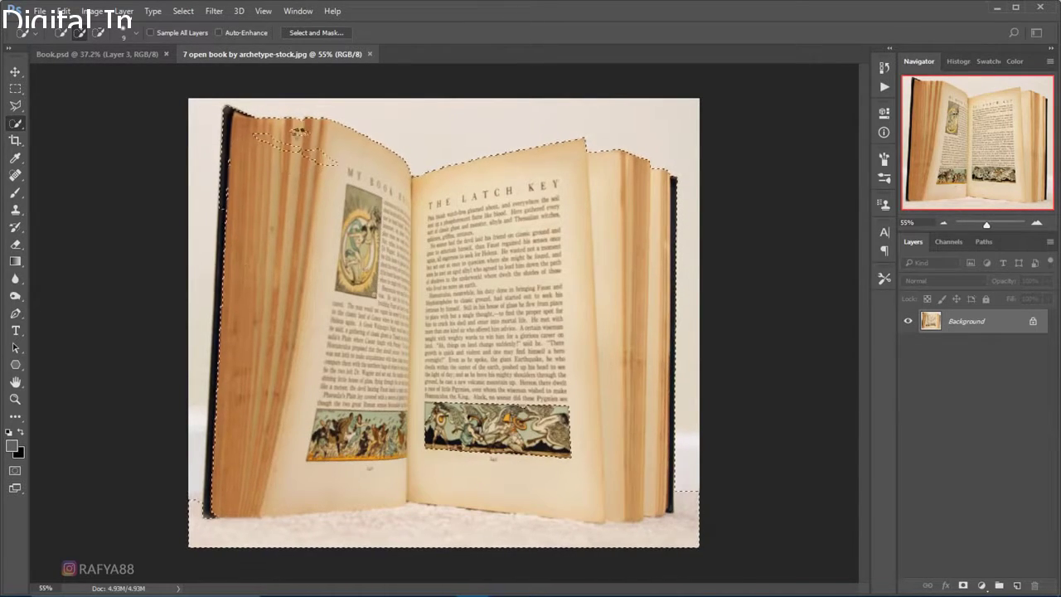
key("bracketright")
key("bracketright")
key("bracketright")
left_click(296, 132)
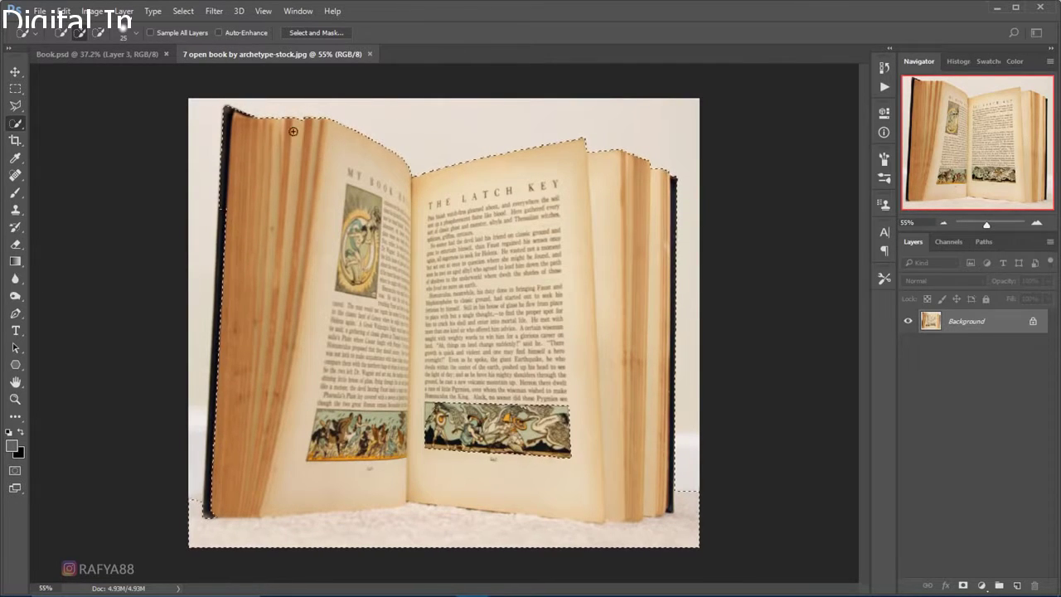
left_click_drag(443, 540, 668, 540)
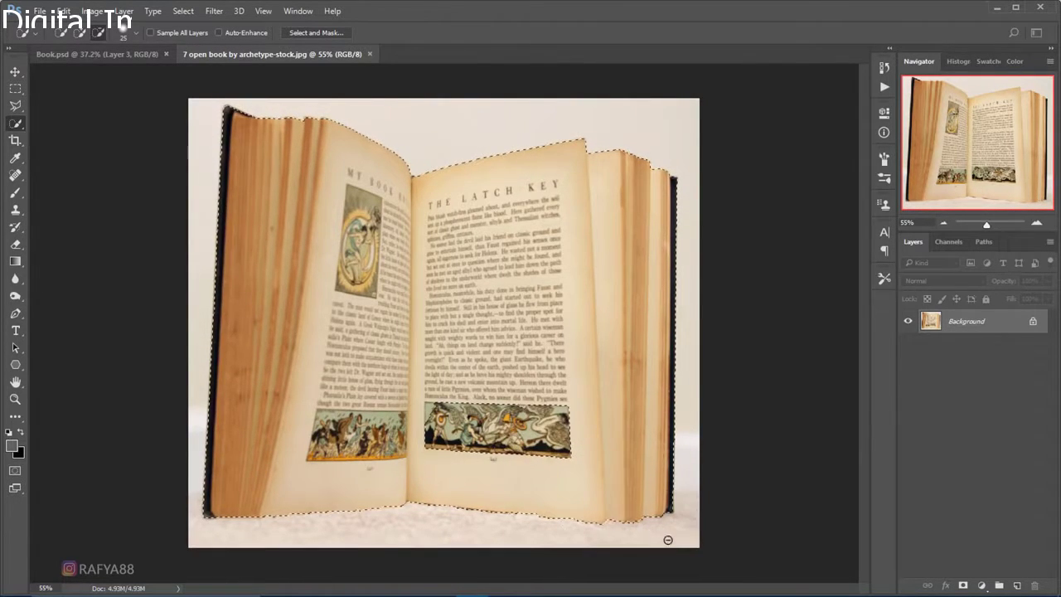
key("ctrl+minus")
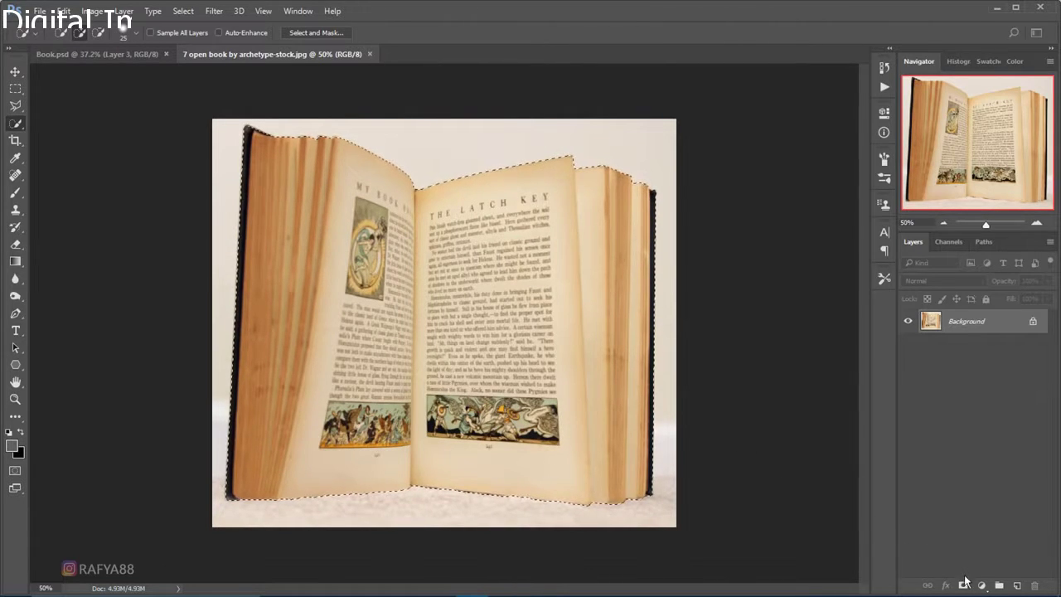
Mask out the book's white background and drag it onto the Book.psd tab
left_click(963, 585)
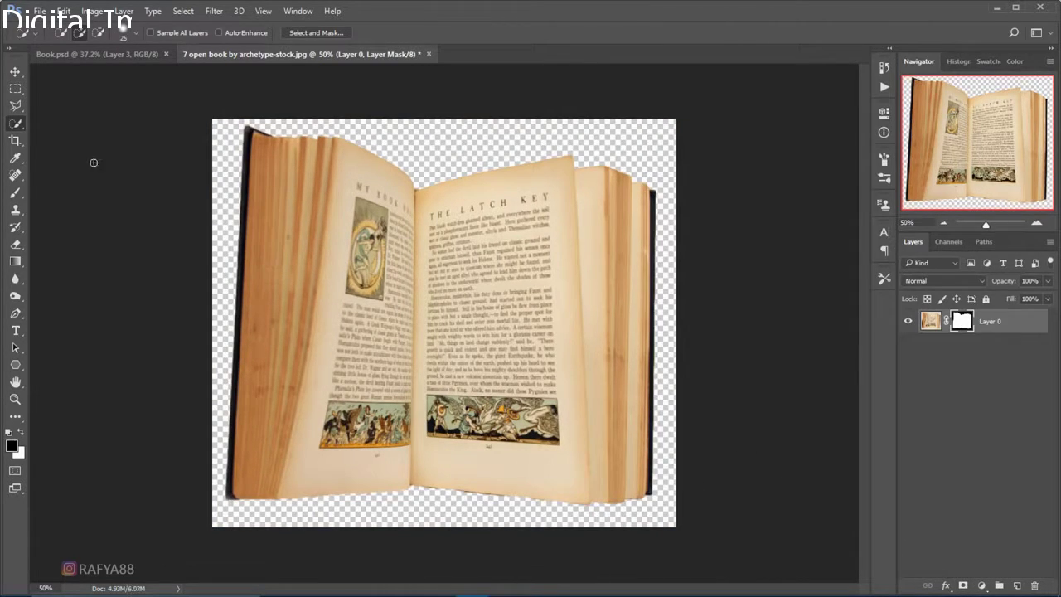
left_click(15, 73)
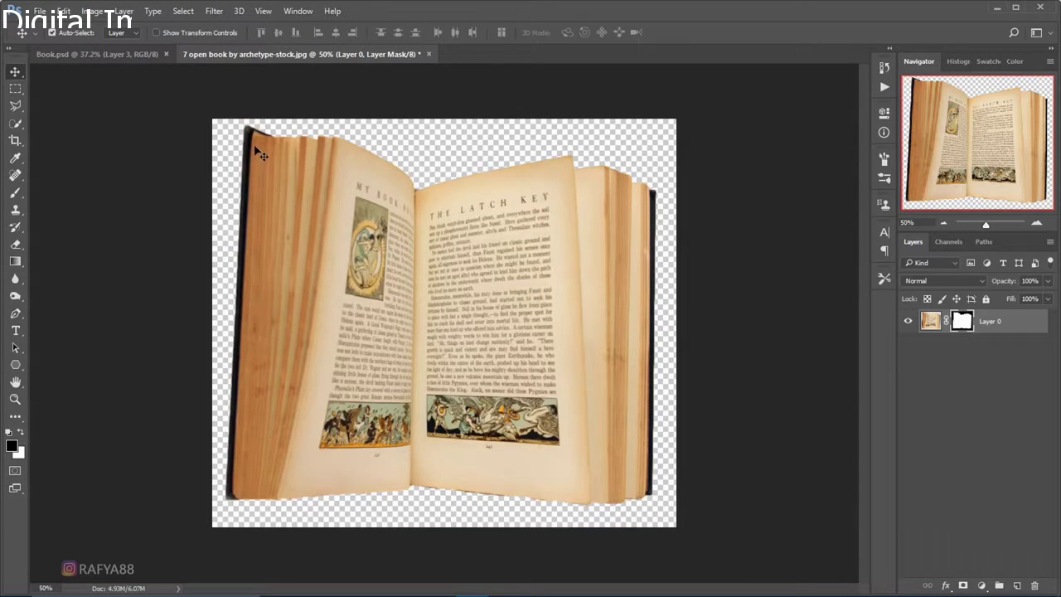
left_click_drag(259, 155, 389, 244)
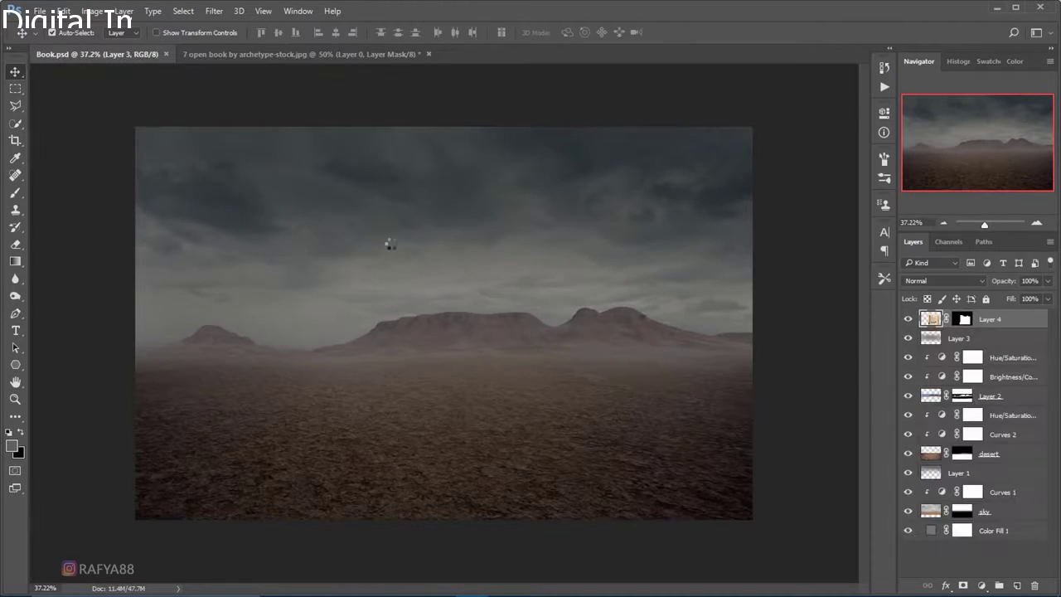
Move the book up and left into the middle of the desert scene
key("ctrl+t")
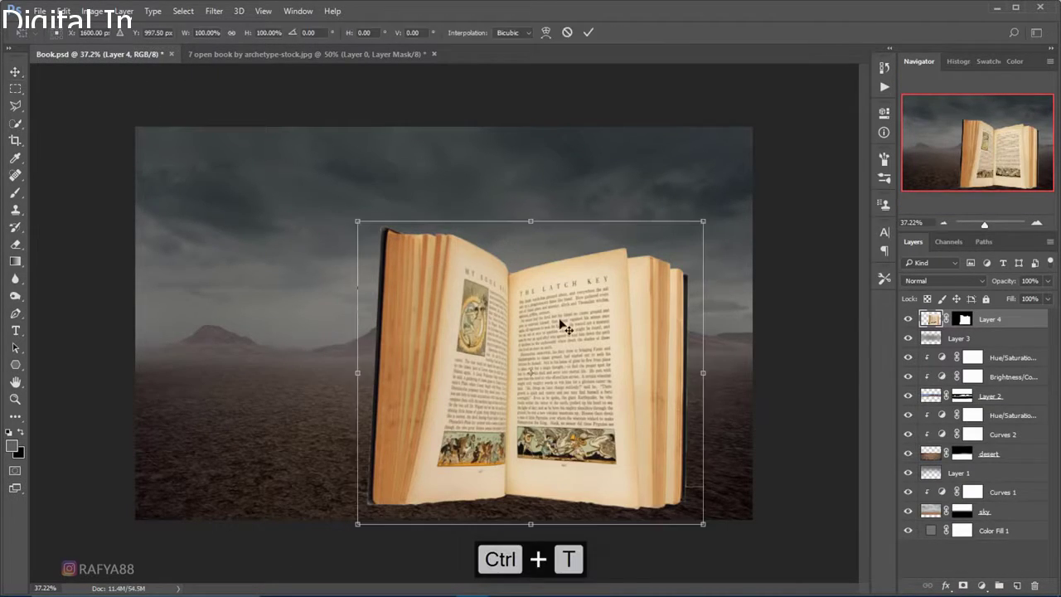
left_click_drag(564, 324, 479, 251)
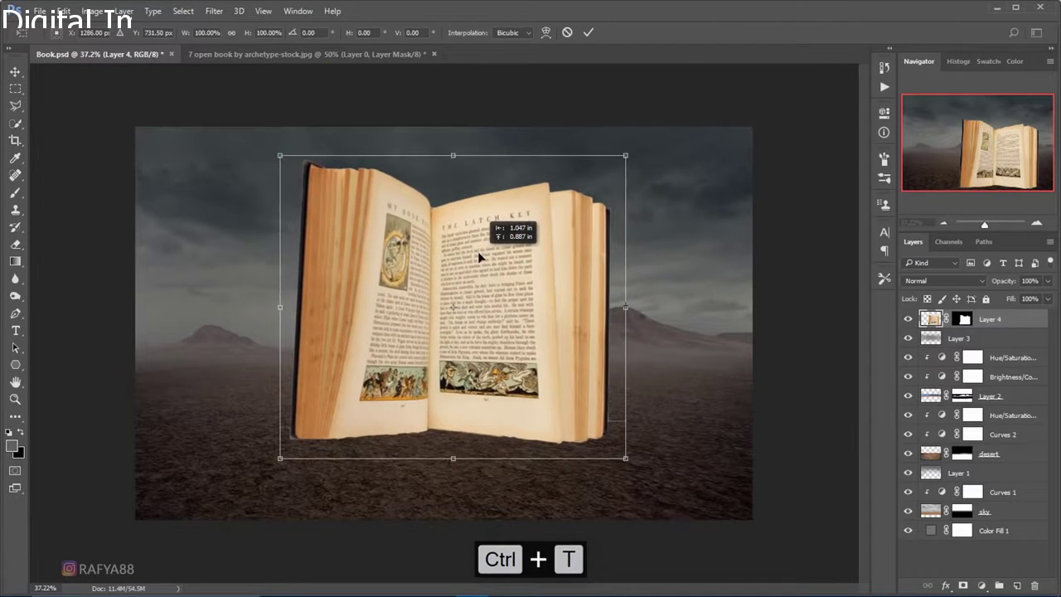
left_click_drag(479, 251, 481, 258)
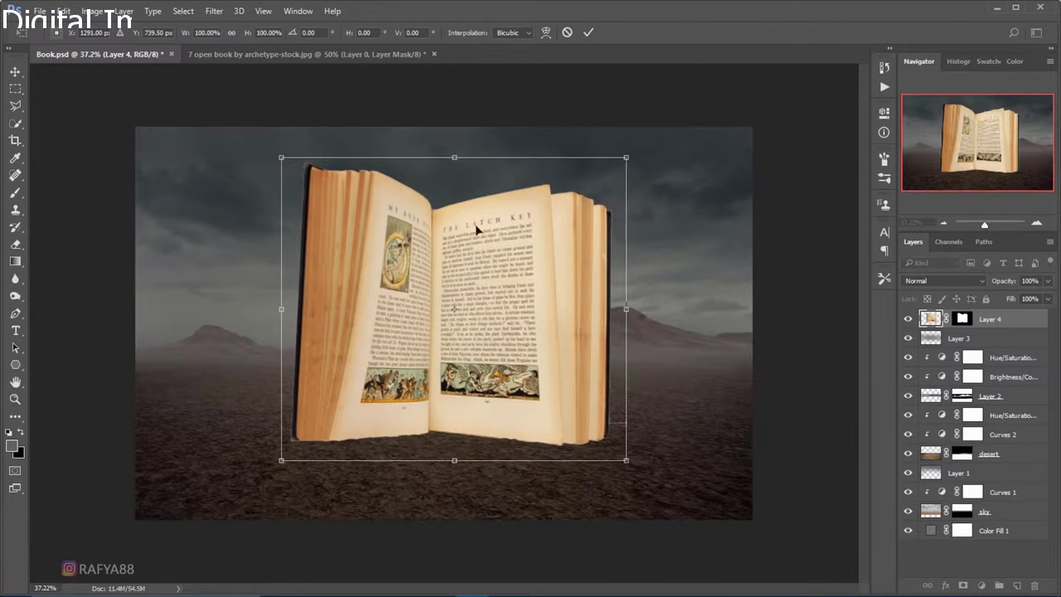
Widen the book's top with Perspective to 108.43% width and -2.75° skew
right_click(489, 225)
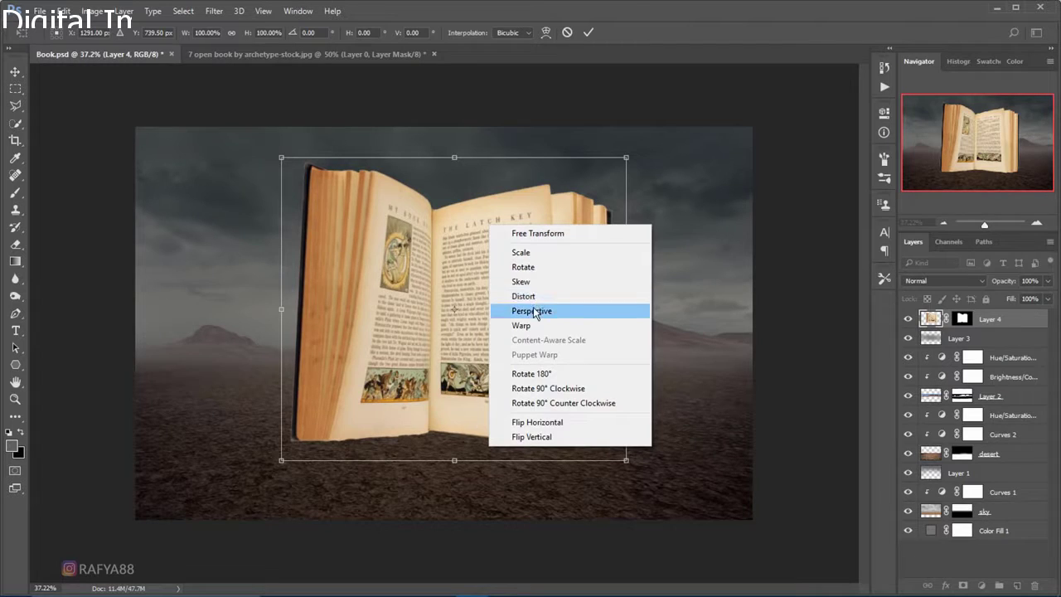
left_click(540, 308)
left_click_drag(282, 158, 267, 163)
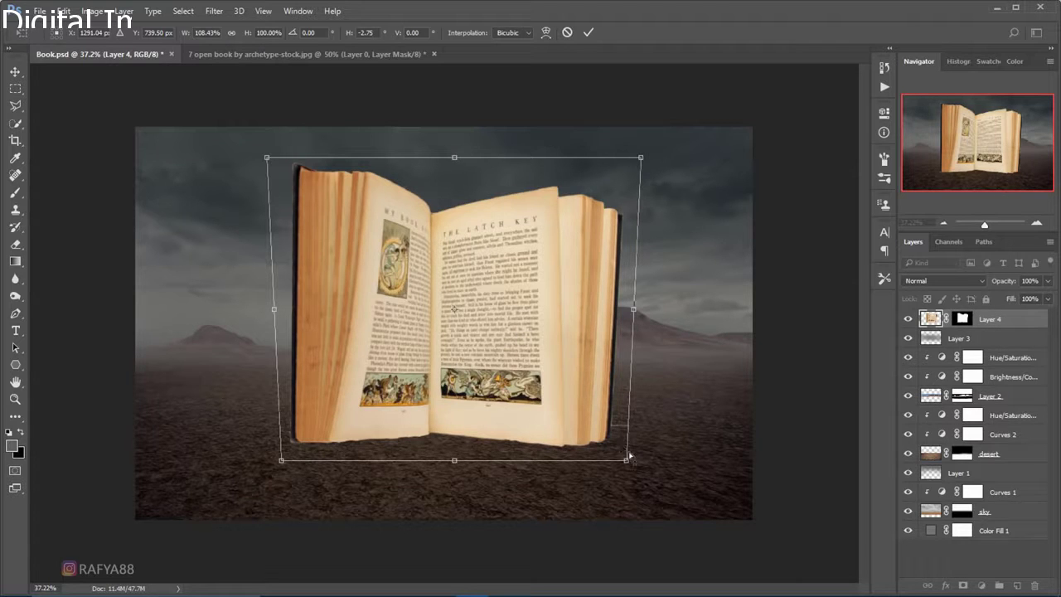
left_click_drag(558, 412, 553, 402)
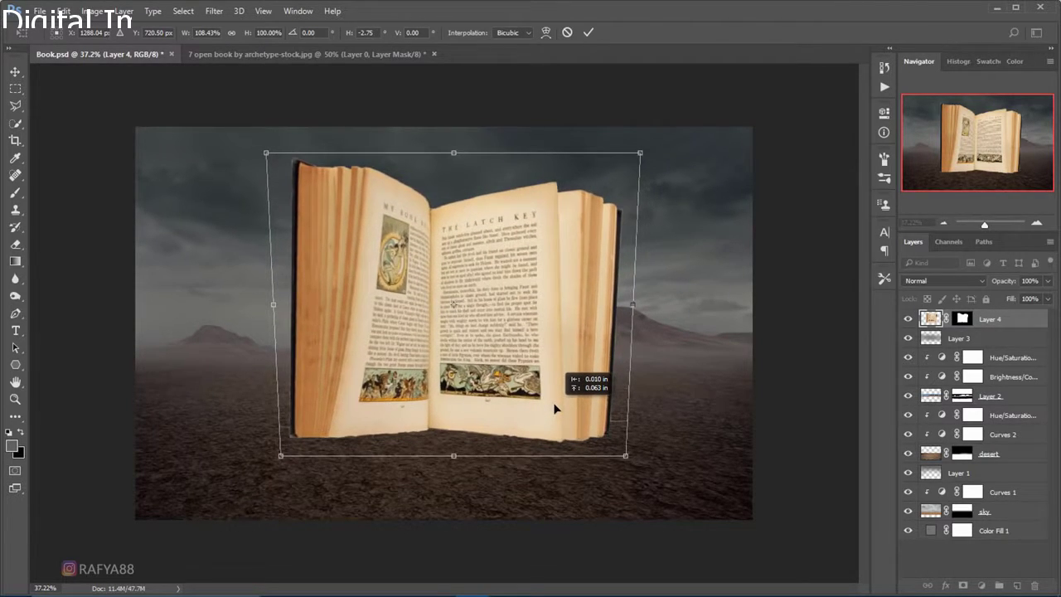
left_click(587, 33)
scroll(514, 265, "down", 3)
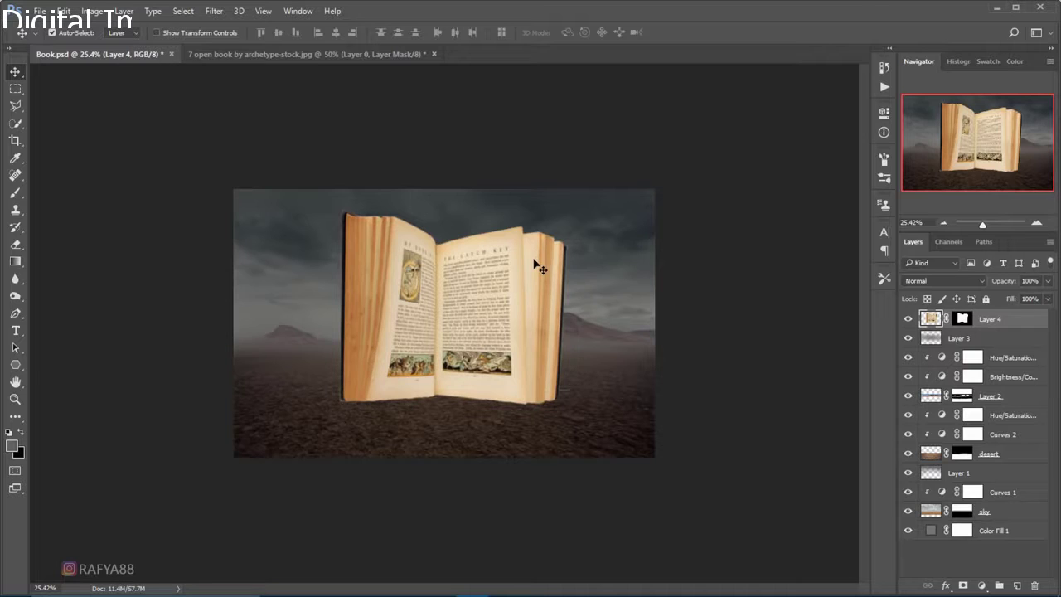
scroll(464, 278, "up", 3)
scroll(398, 274, "up", 1)
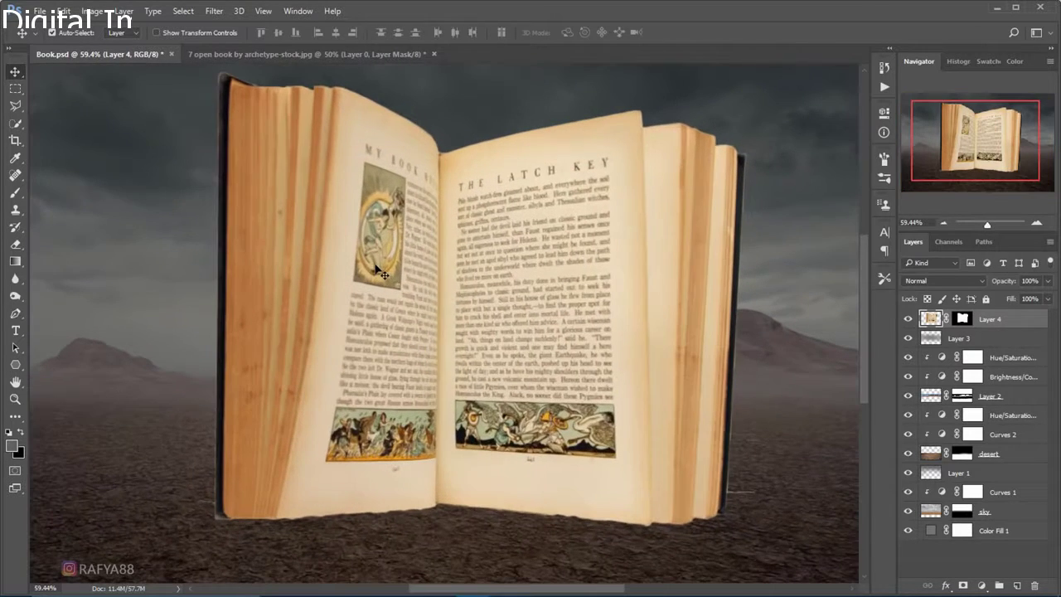
Refine Layer 4's mask in Select and Mask: Radius 2 px, Shift Edge -49%, Feather 0.6 px
right_click(961, 318)
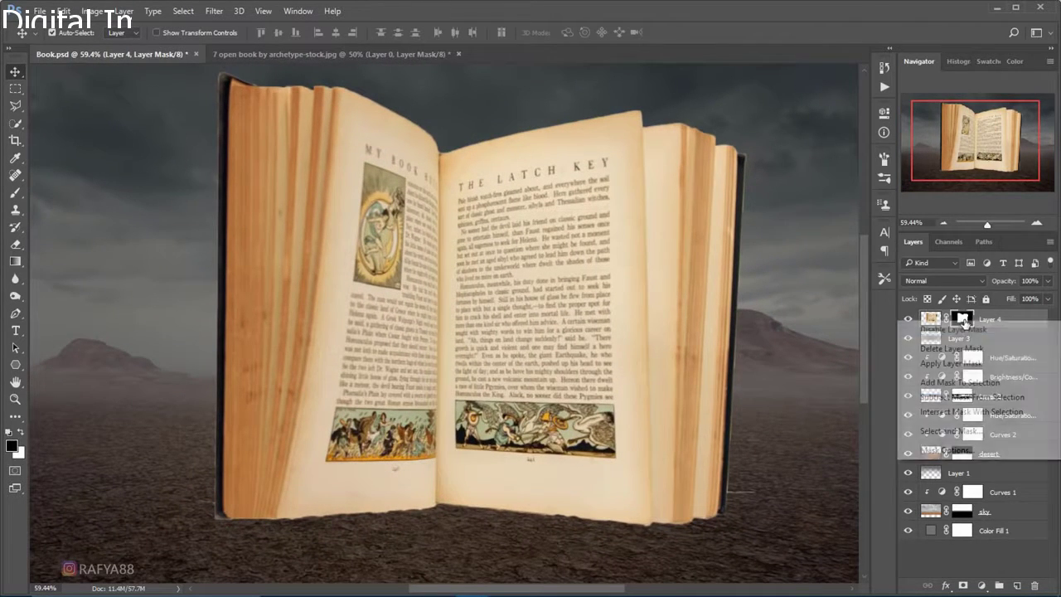
left_click(976, 430)
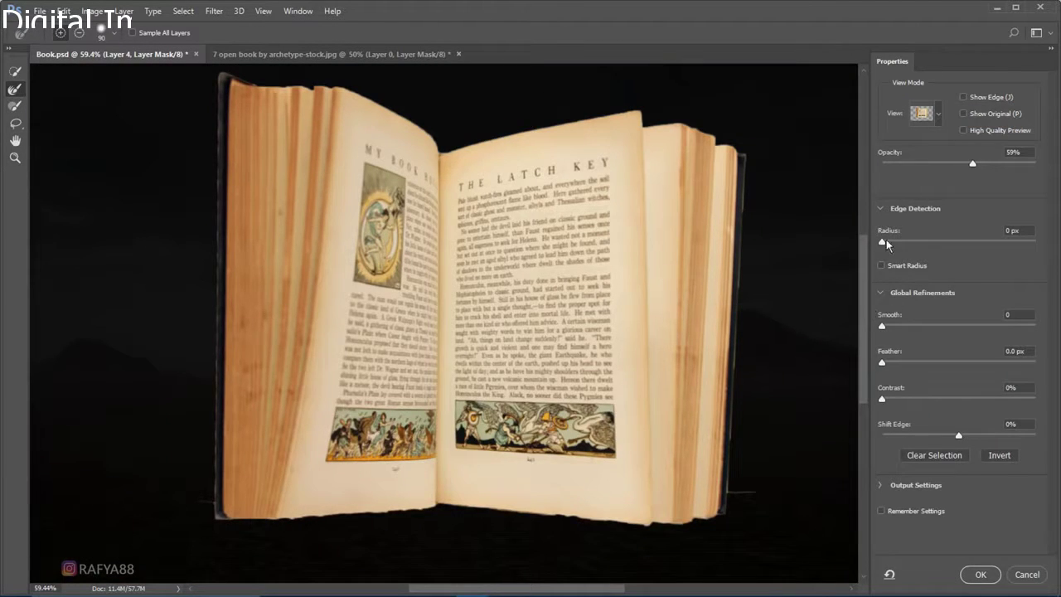
left_click_drag(884, 240, 902, 241)
left_click(925, 432)
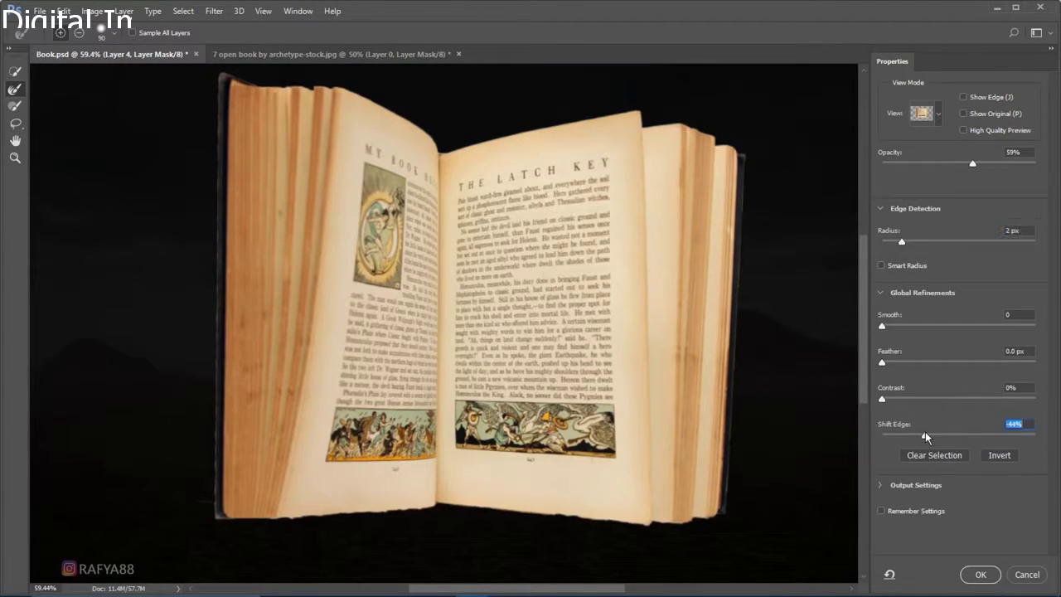
left_click_drag(925, 432, 920, 432)
left_click(882, 326)
left_click(882, 362)
left_click(979, 574)
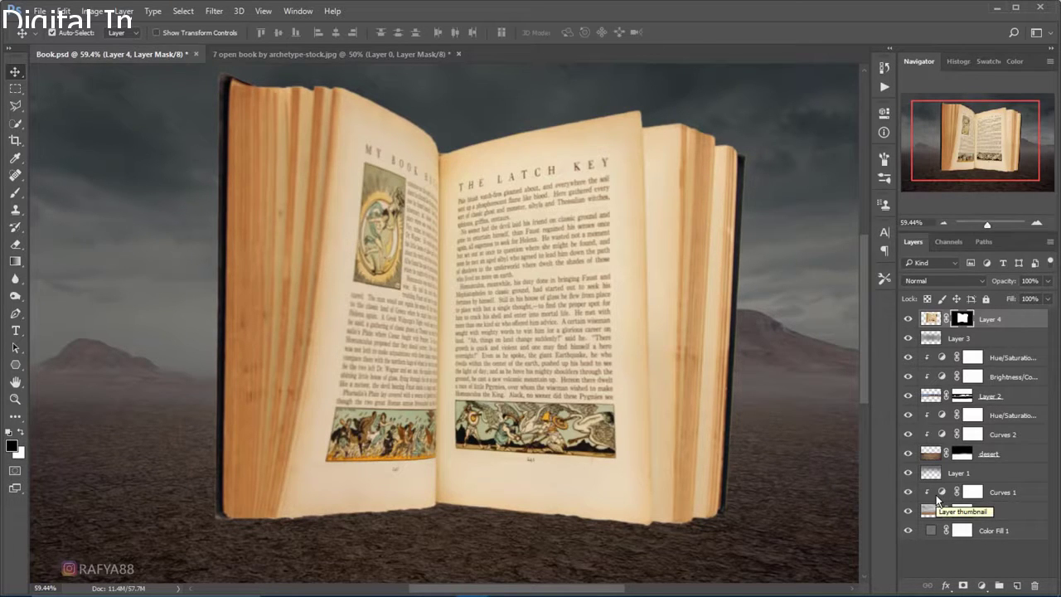
Scale Layer 4's book to 88%, tilt it -0.91°, and lower it onto the ground
scroll(492, 340, "down", 1)
scroll(522, 332, "down", 1)
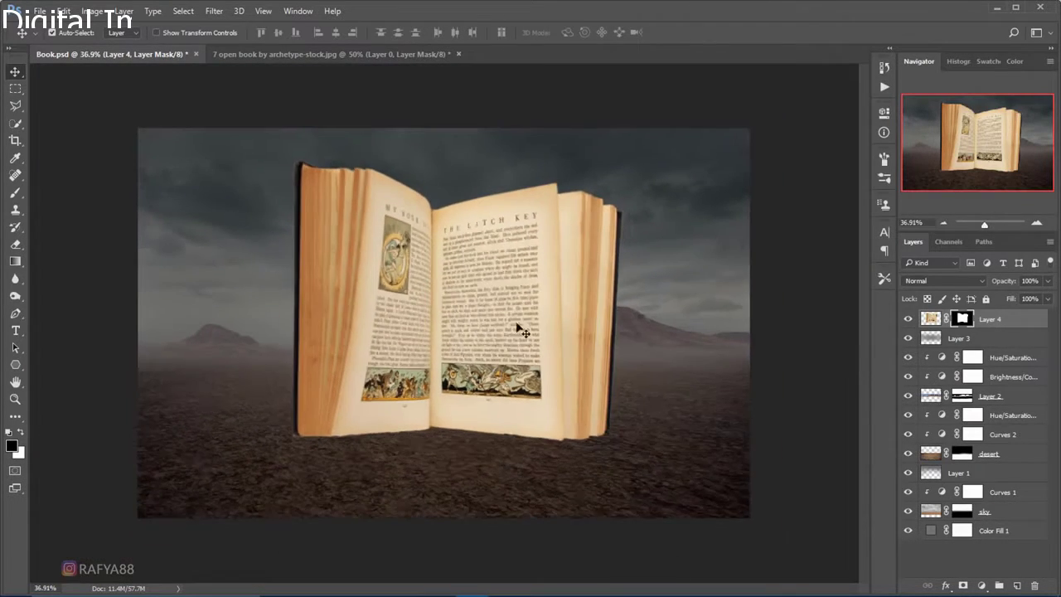
scroll(569, 326, "down", 1)
scroll(414, 283, "up", 1)
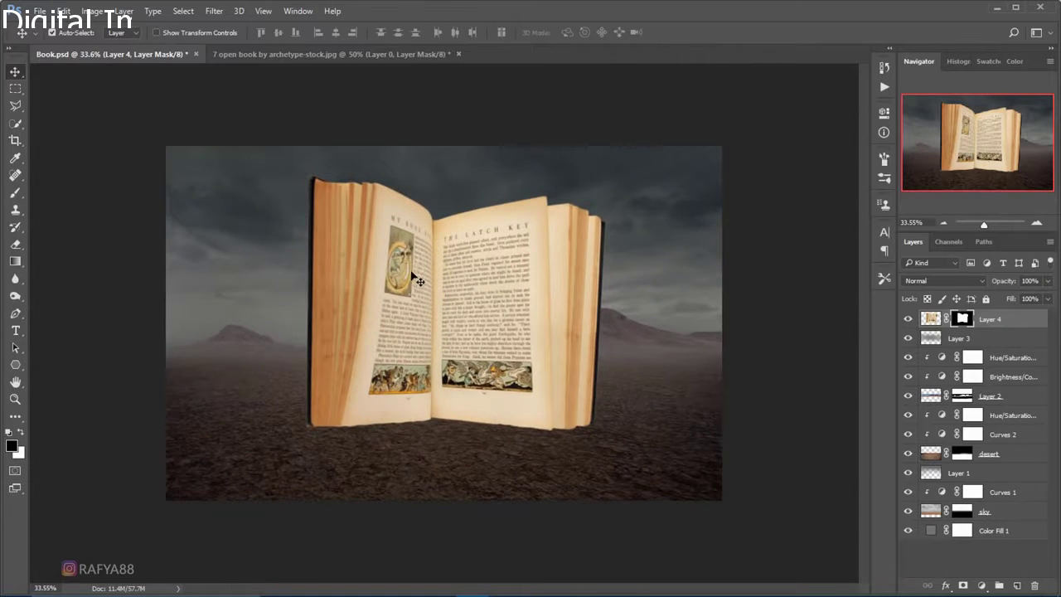
key("ctrl+t")
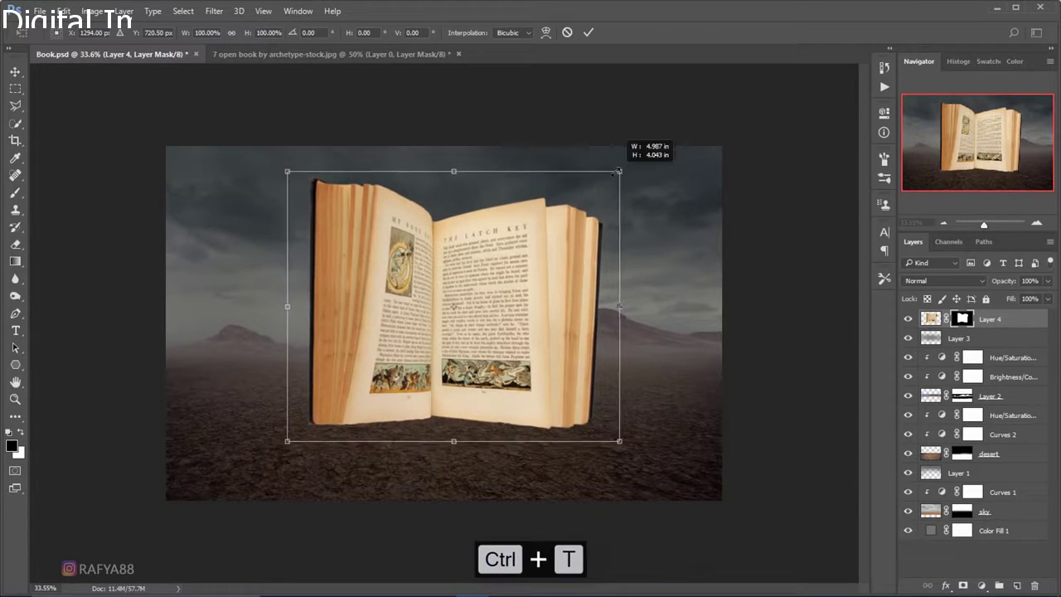
left_click_drag(620, 167, 598, 184)
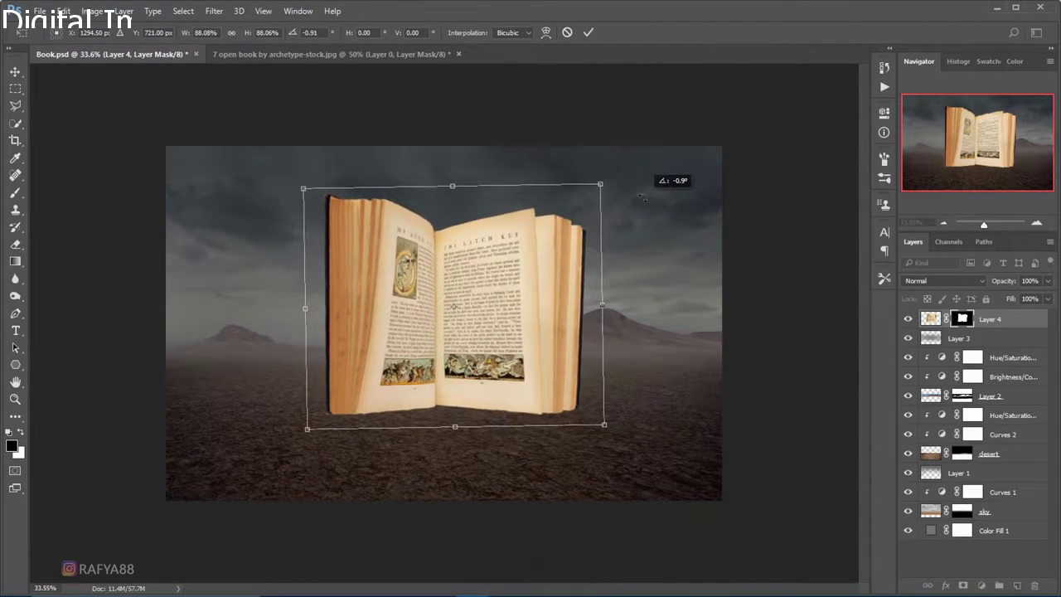
left_click_drag(611, 237, 602, 217)
left_click_drag(509, 249, 509, 252)
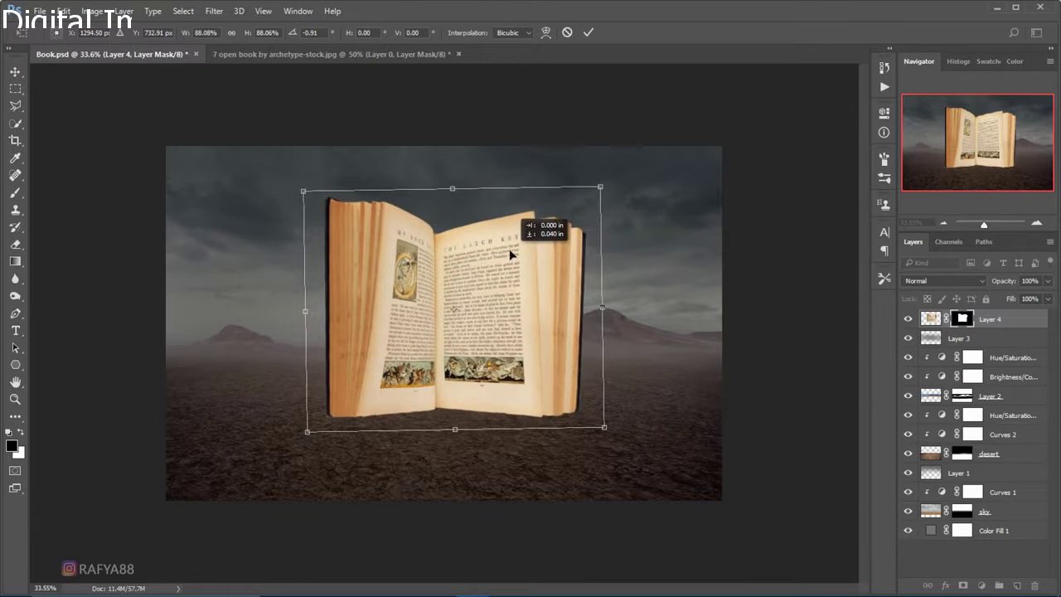
left_click(589, 31)
scroll(444, 331, "up", 1)
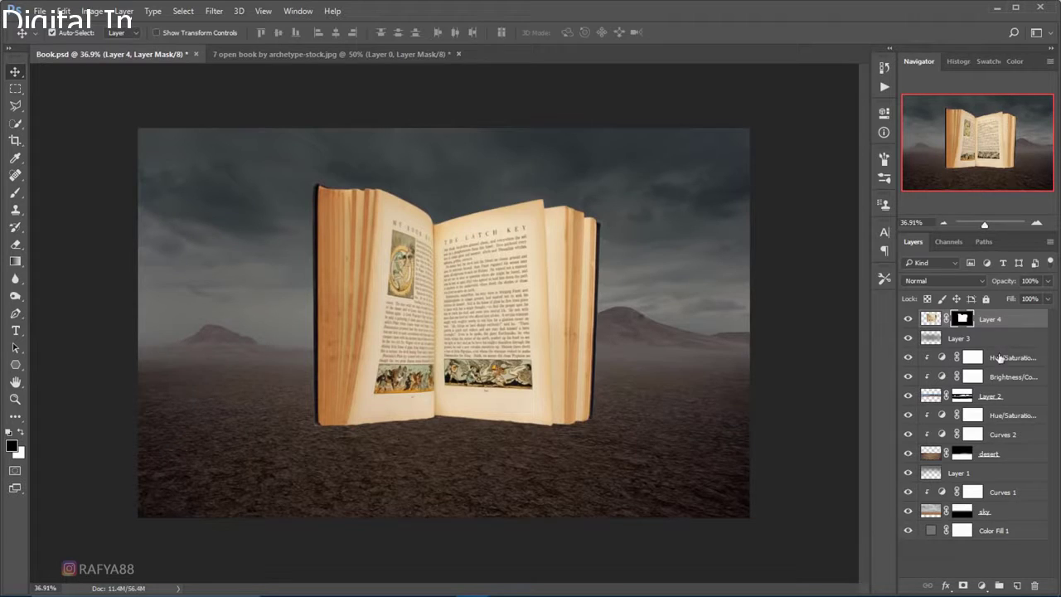
Add a Brightness/Contrast adjustment clipped to the book, brightness -52 and contrast 19
left_click(930, 318)
left_click(981, 585)
left_click(1019, 344)
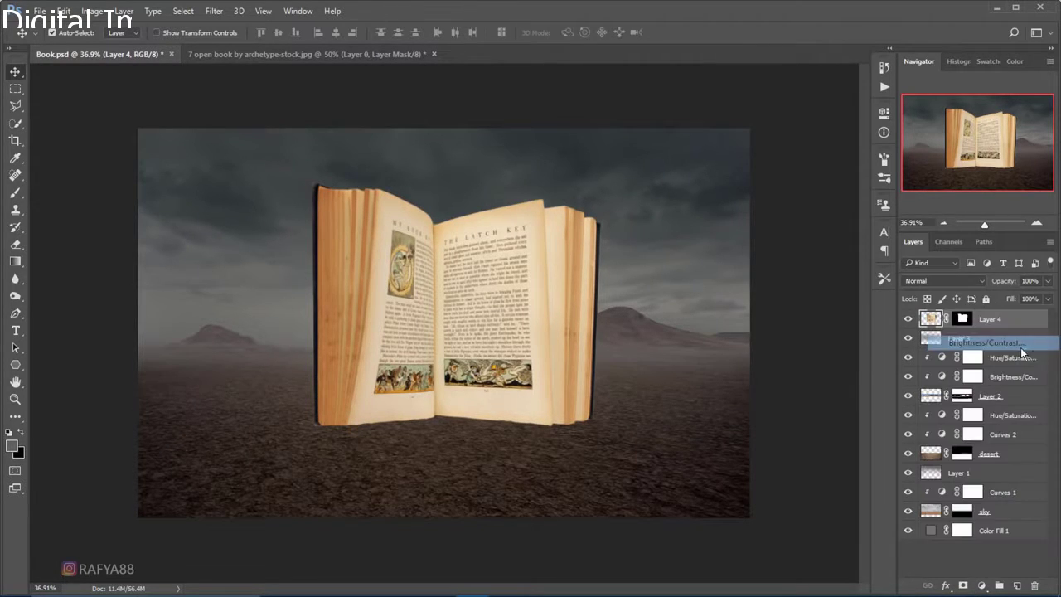
left_click(768, 355)
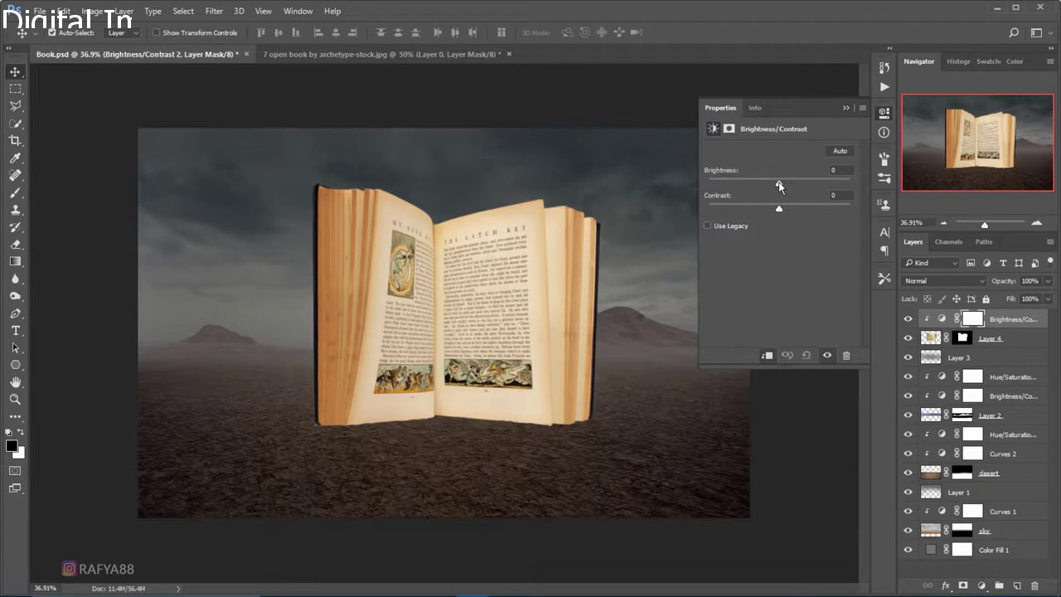
mouse_move(778, 182)
left_mouse_down()
mouse_move(762, 183)
mouse_move(793, 208)
mouse_move(755, 183)
left_mouse_up()
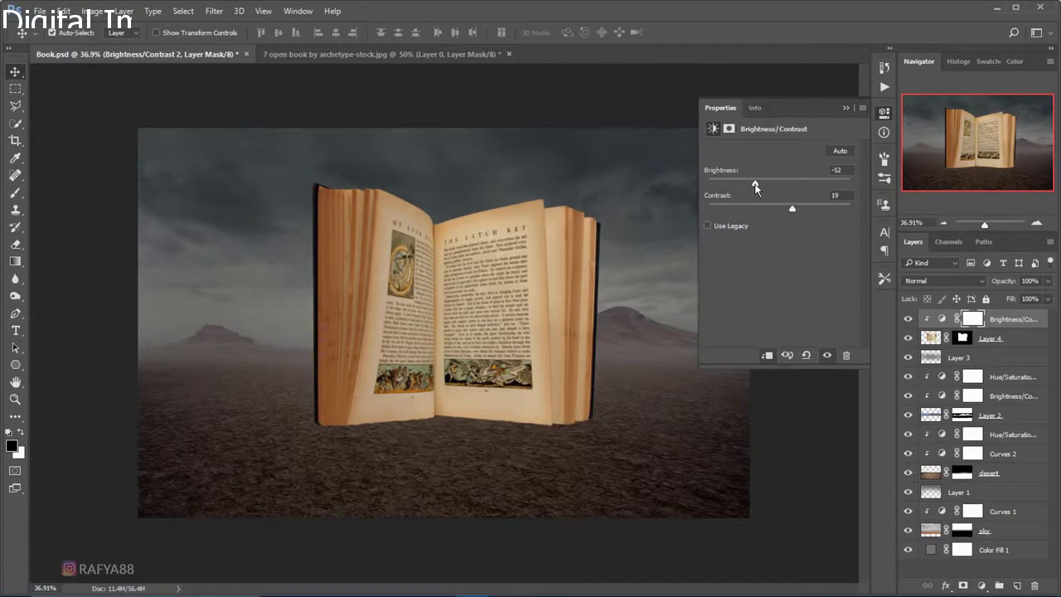
left_click(846, 109)
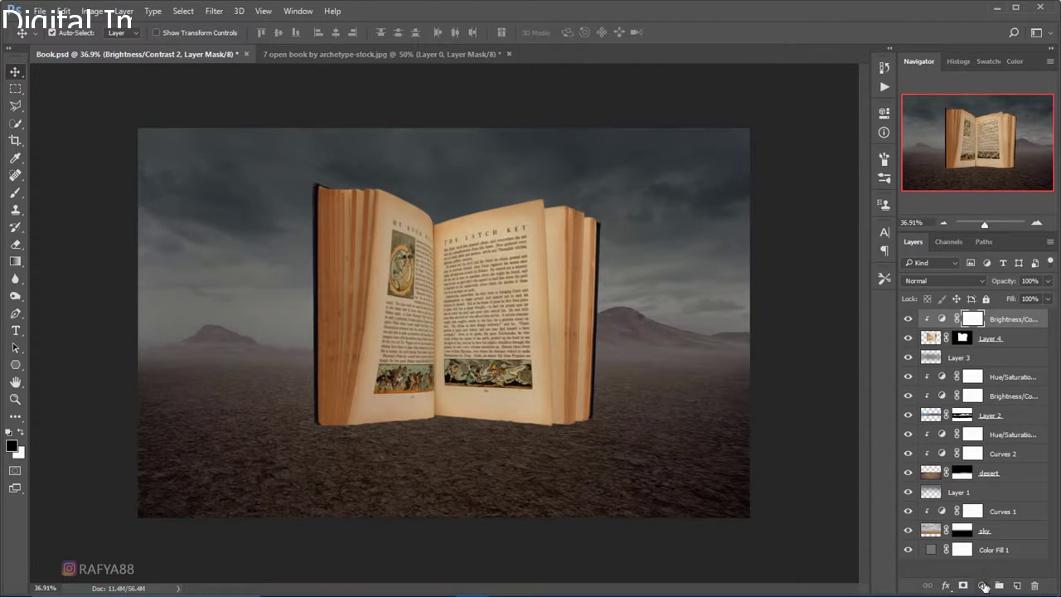
Add a clipped Color Balance adjustment shifting the book's midtones to cyan -16, blue +23
left_click(984, 586)
left_click(1040, 436)
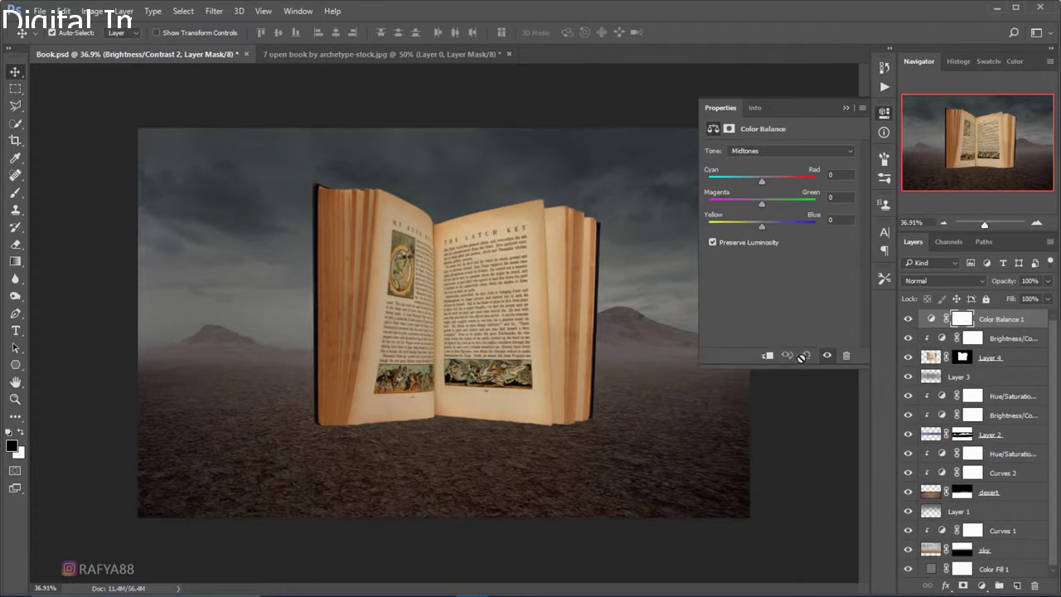
left_click(802, 356)
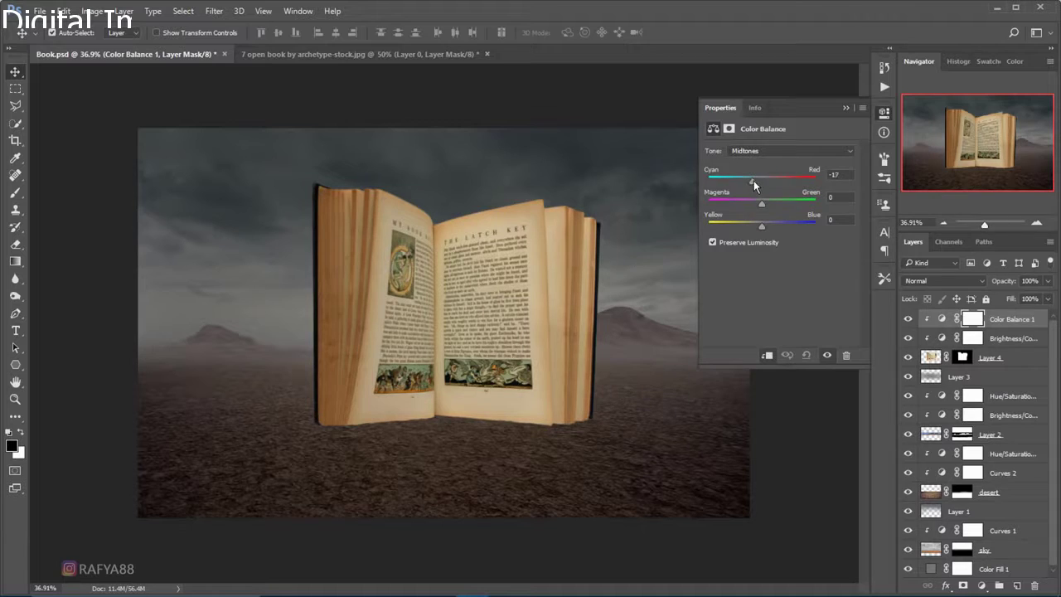
left_click_drag(754, 179, 755, 180)
left_click_drag(762, 225, 774, 226)
left_click(843, 107)
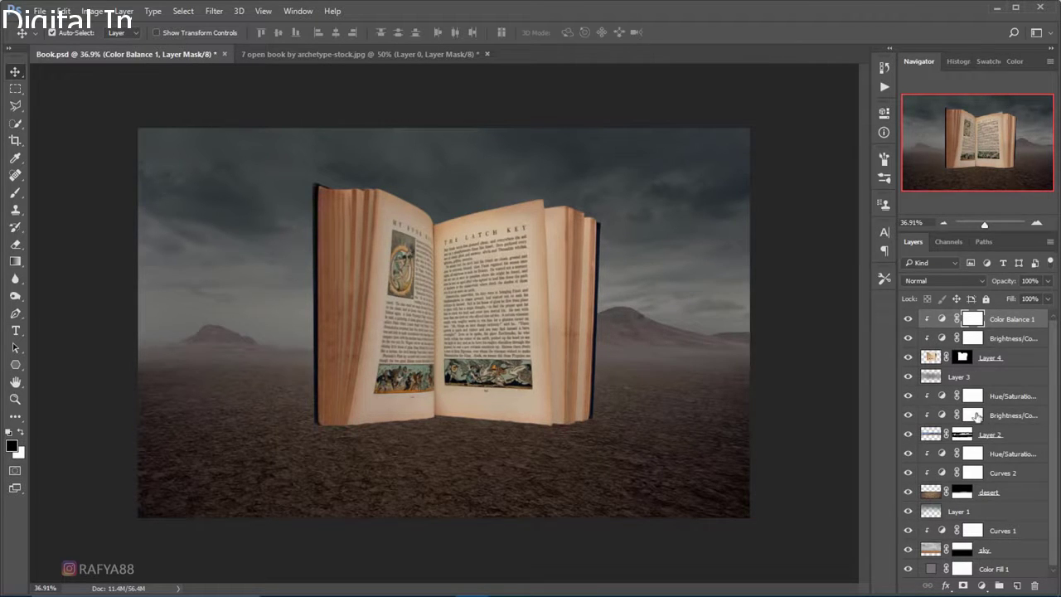
Create a new Layer 5 clipped to the book and switch to the Brush
left_click(1017, 586)
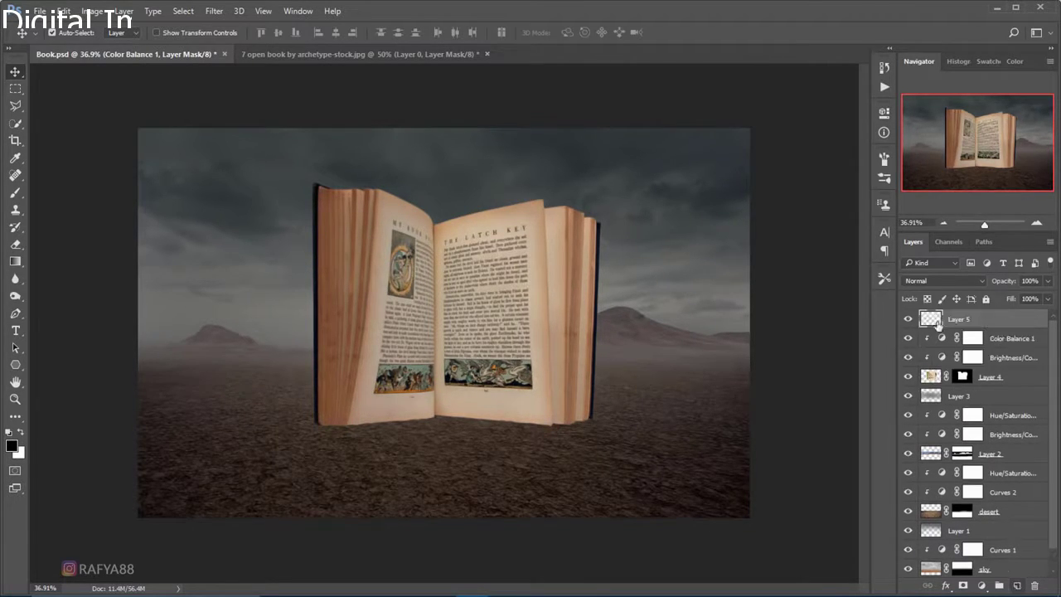
right_click(1012, 320)
left_click(786, 338)
key("b")
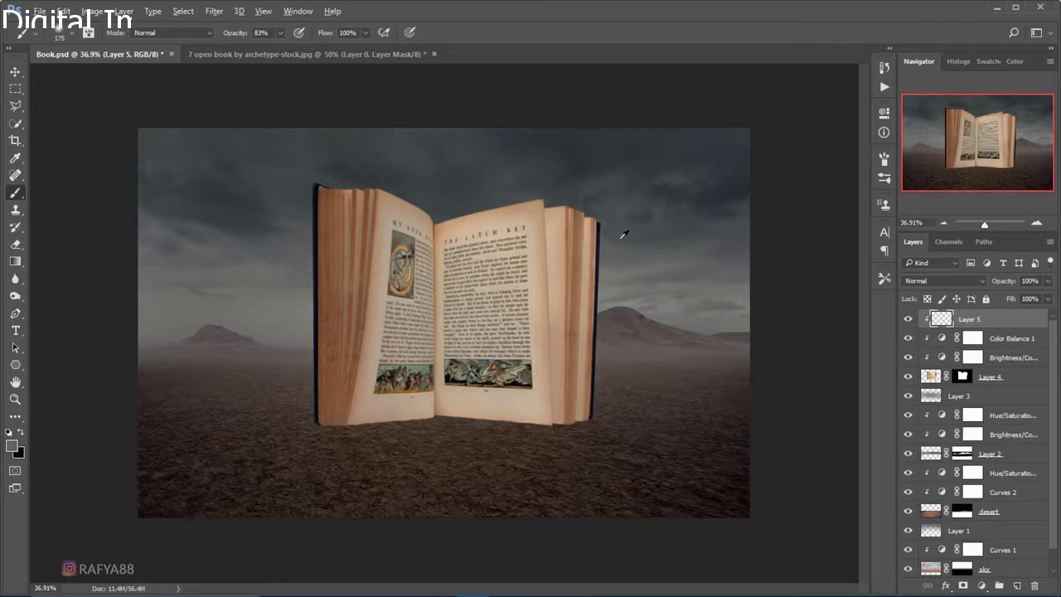
Sample a brown from the book and paint it over the book's lower pages
left_click(574, 395, "alt")
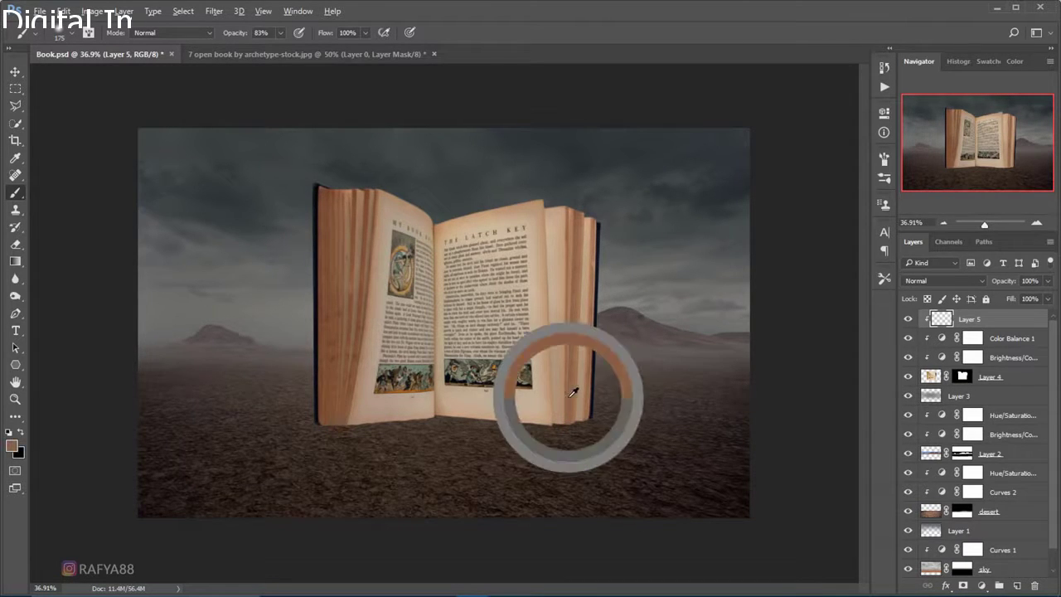
scroll(528, 445, "up", 1)
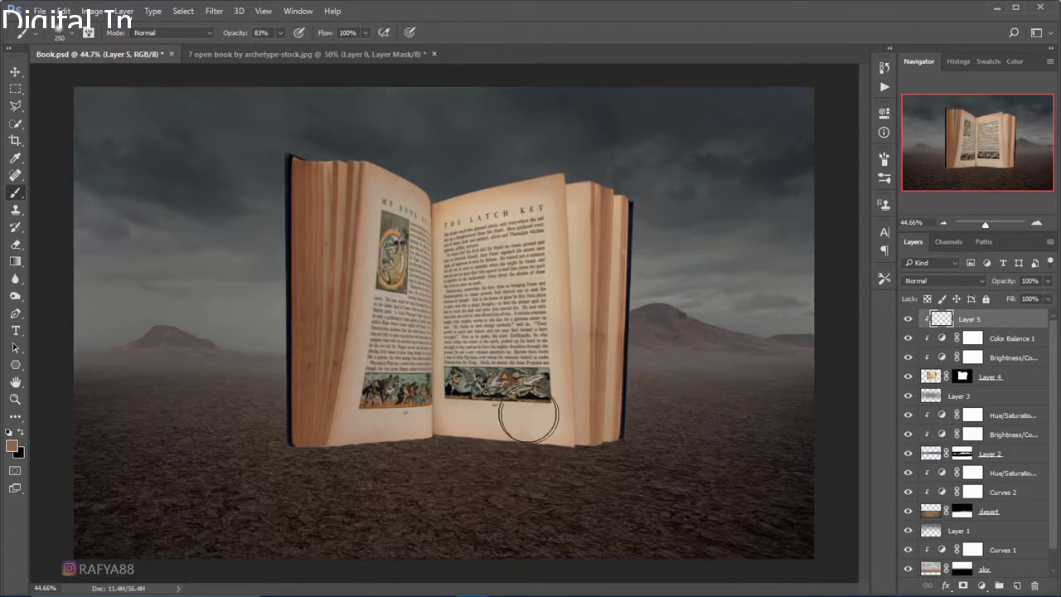
key("bracketright")
key("bracketright")
key("bracketright")
key("bracketright")
key("bracketright")
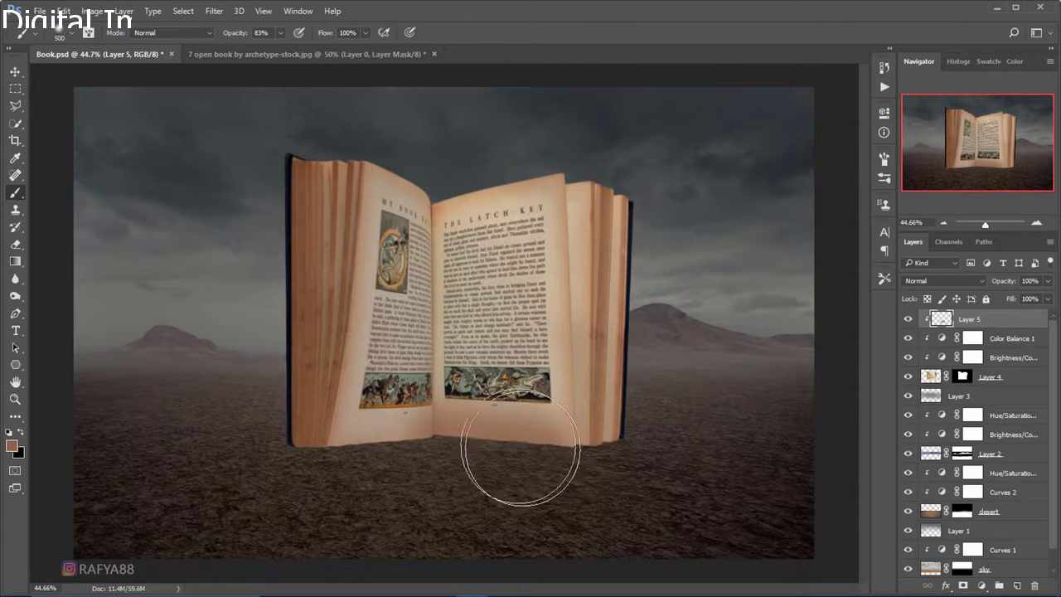
left_click_drag(516, 464, 493, 431)
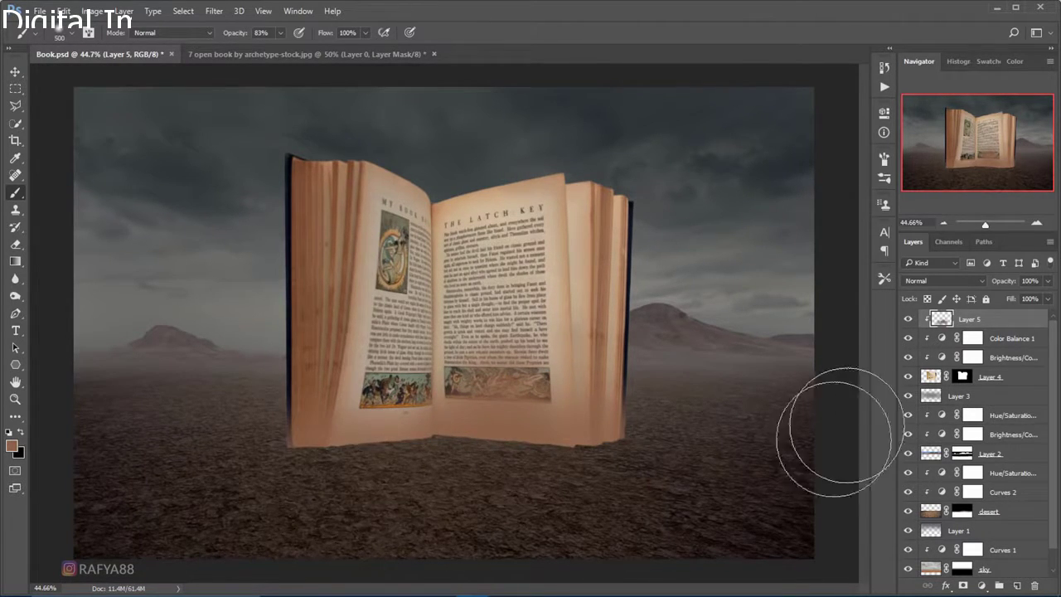
left_click(951, 282)
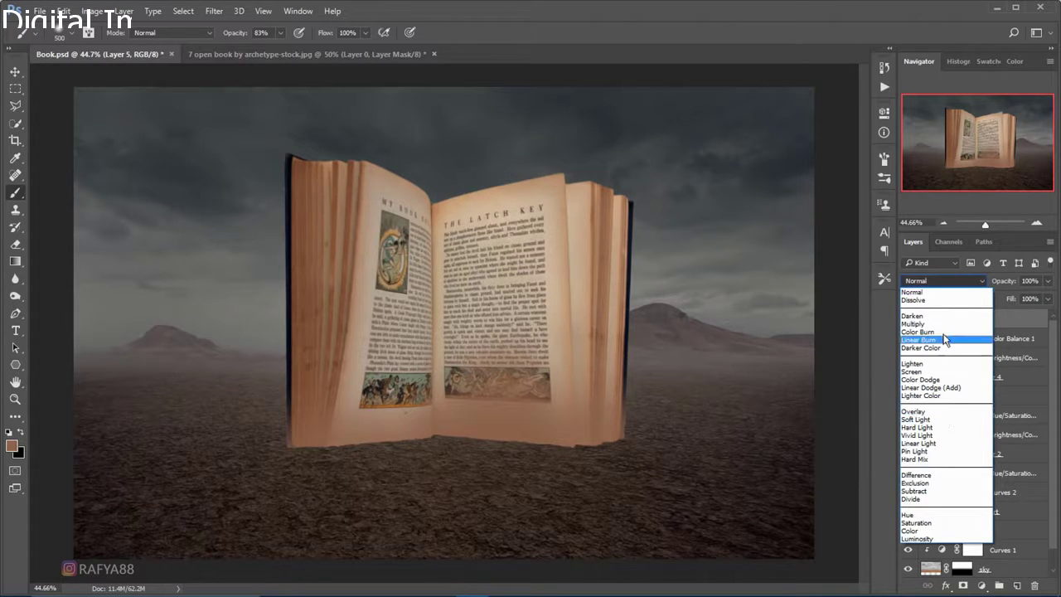
Set Layer 5's brown wash to Multiply at 81% opacity, undoing a stray stroke
left_click(946, 324)
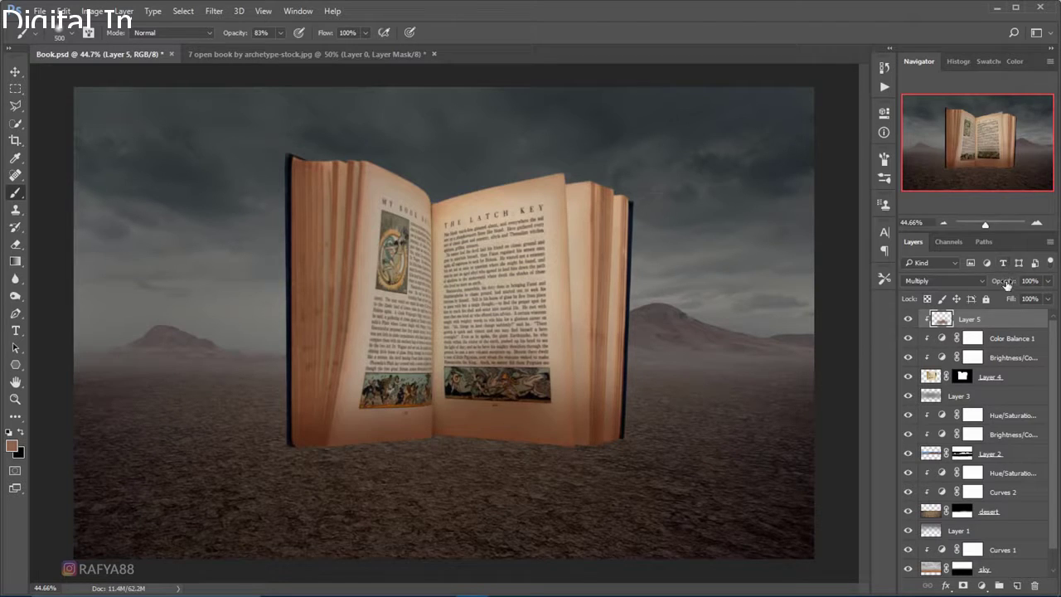
left_click_drag(1006, 286, 997, 285)
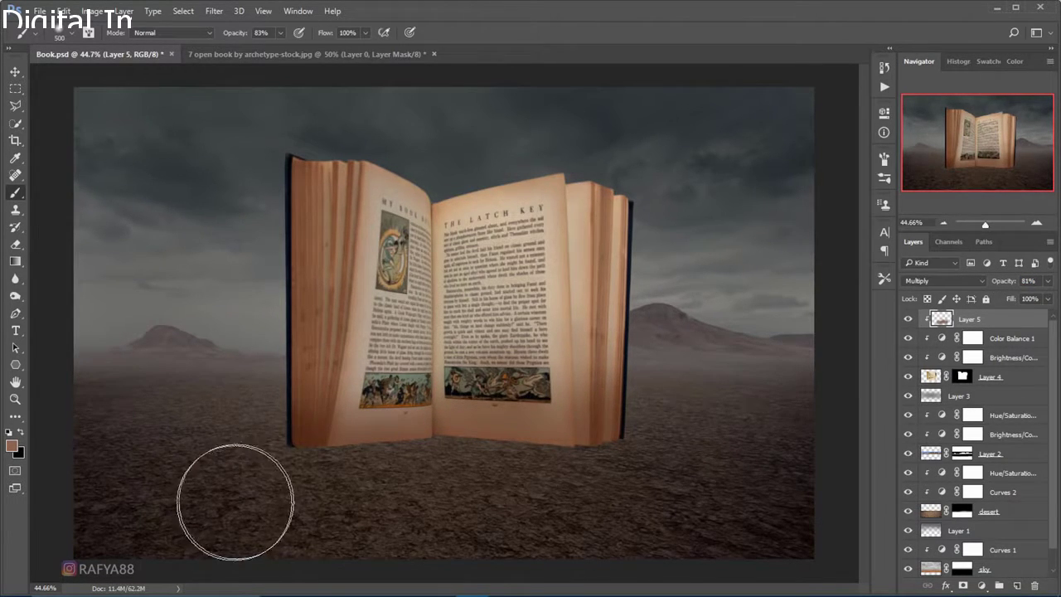
left_click(640, 281)
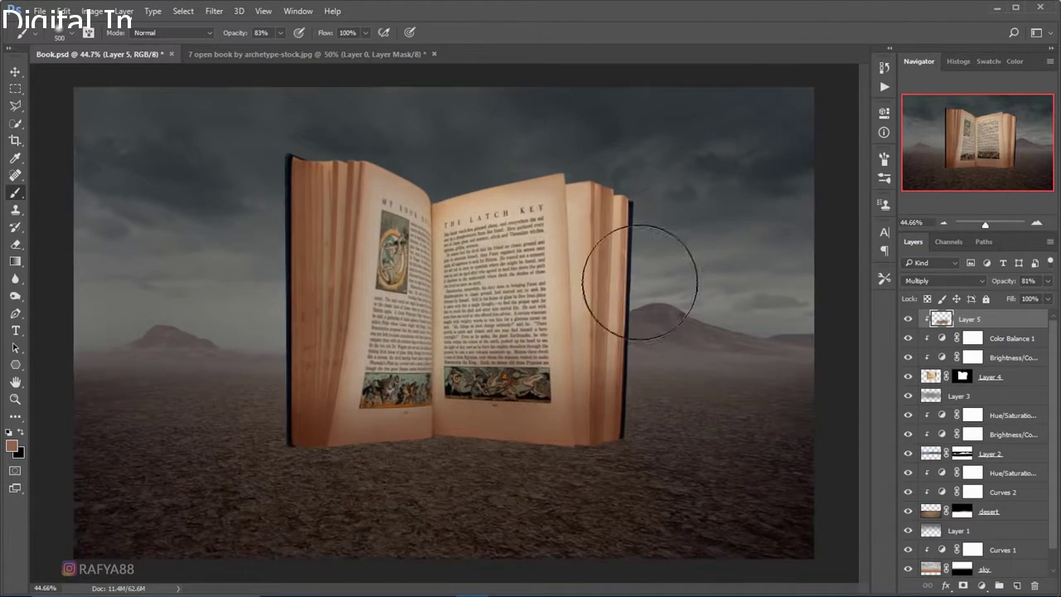
scroll(640, 281, "up", 3)
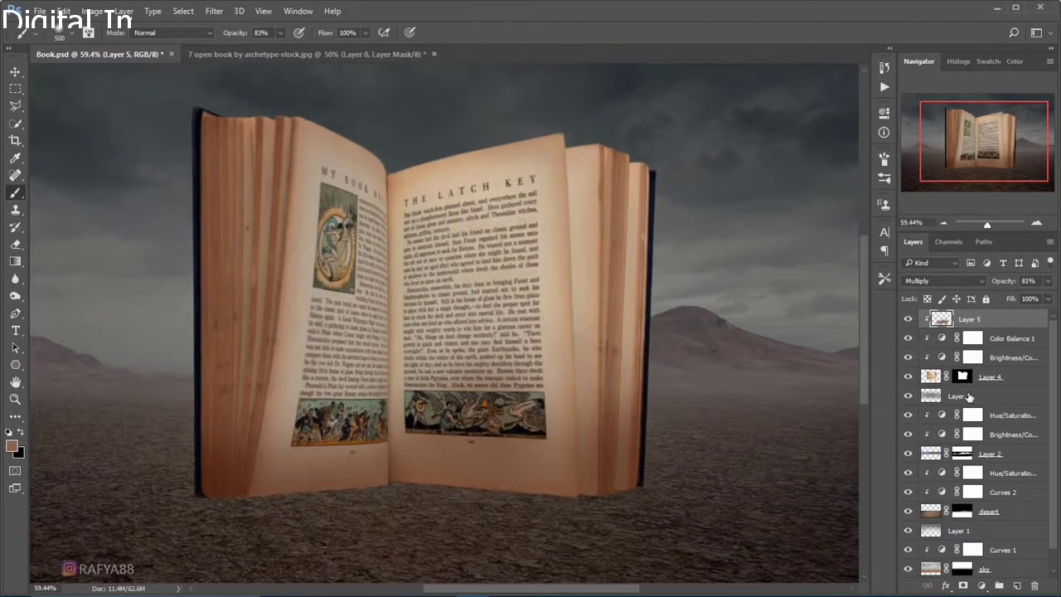
left_click(963, 378)
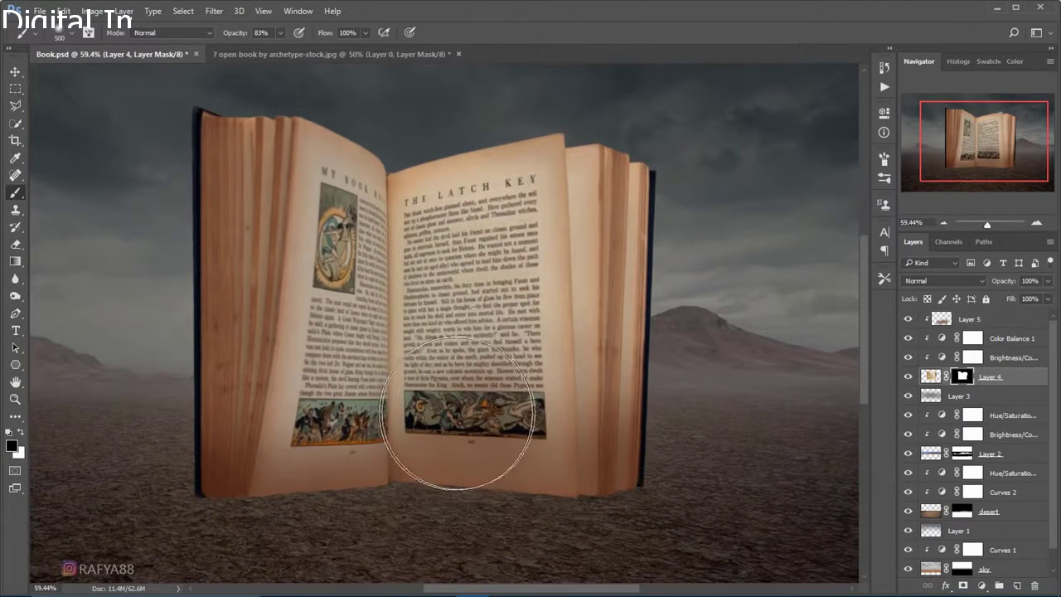
left_click(963, 323)
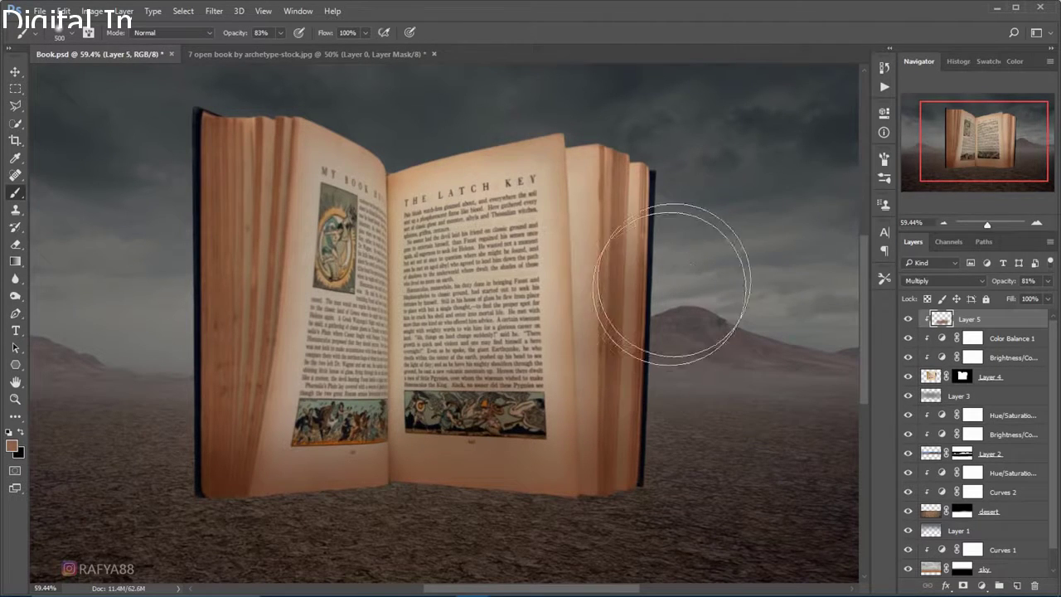
key("ctrl+z")
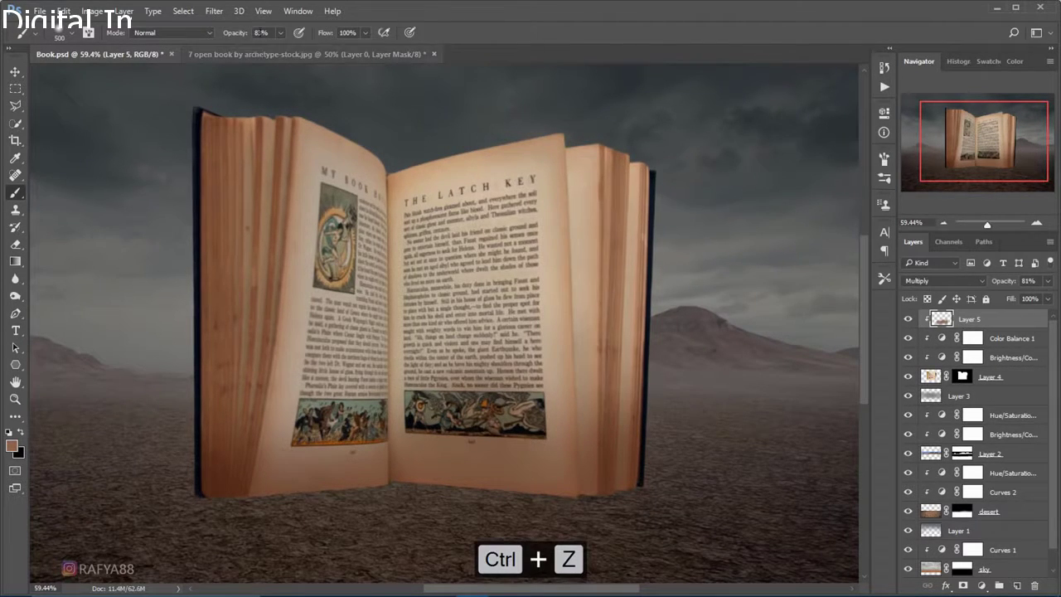
At 47% brush opacity, darken the book's right and left page edges
left_click_drag(242, 38, 217, 38)
left_click_drag(675, 213, 509, 455)
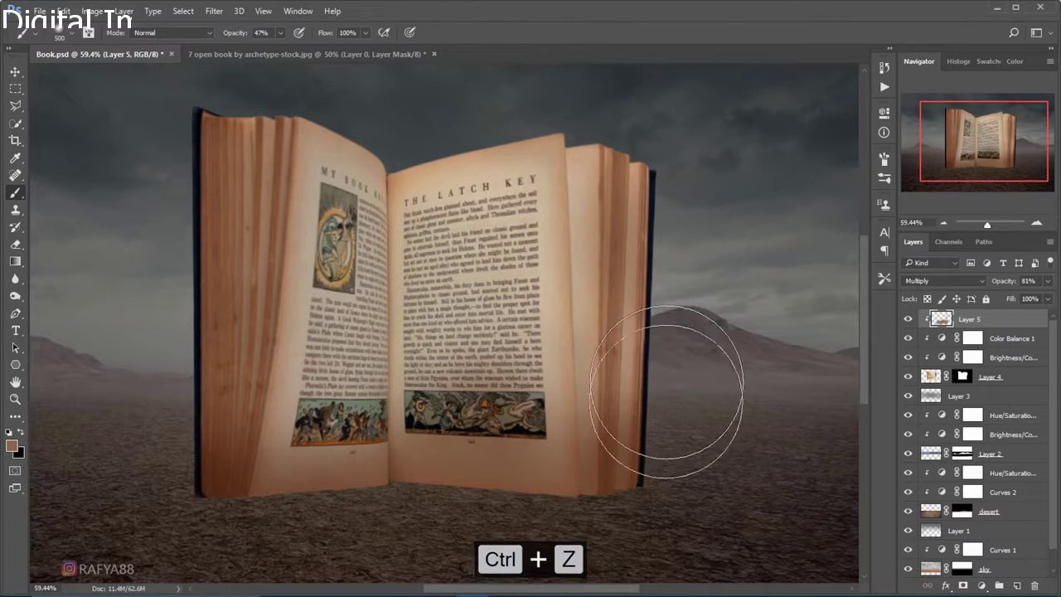
left_click_drag(249, 171, 308, 450)
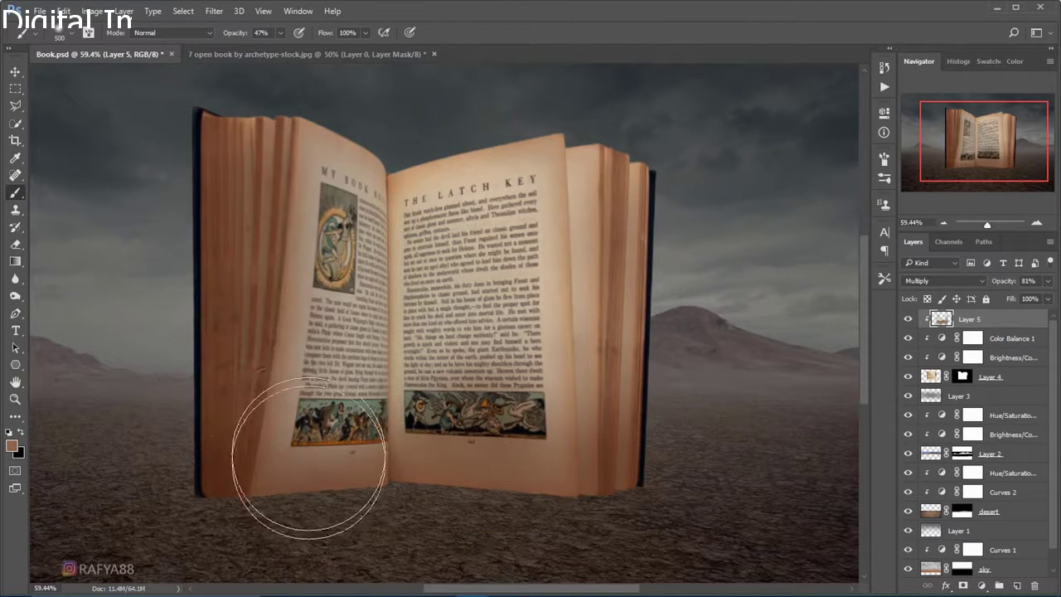
scroll(543, 242, "down", 2, "alt")
scroll(543, 243, "down", 1, "alt")
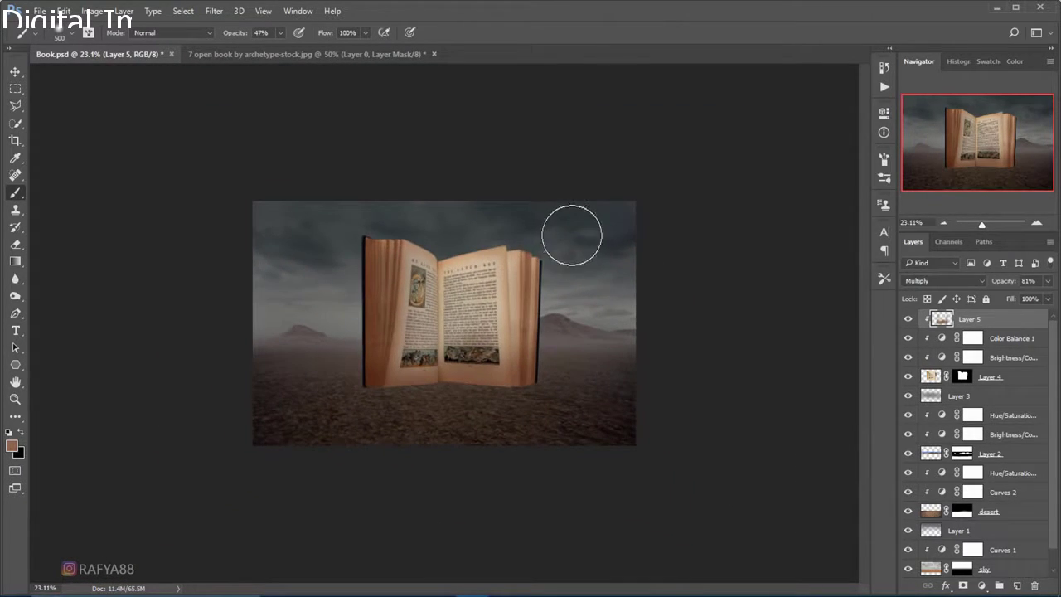
scroll(531, 273, "up", 1, "alt")
scroll(501, 299, "up", 1, "alt")
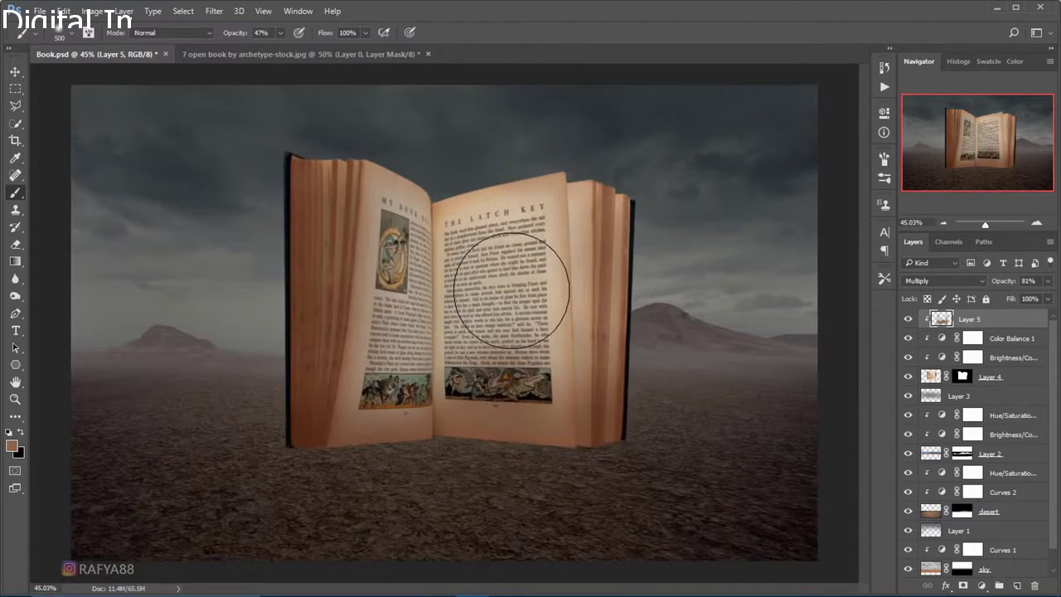
scroll(505, 307, "up", 1, "alt")
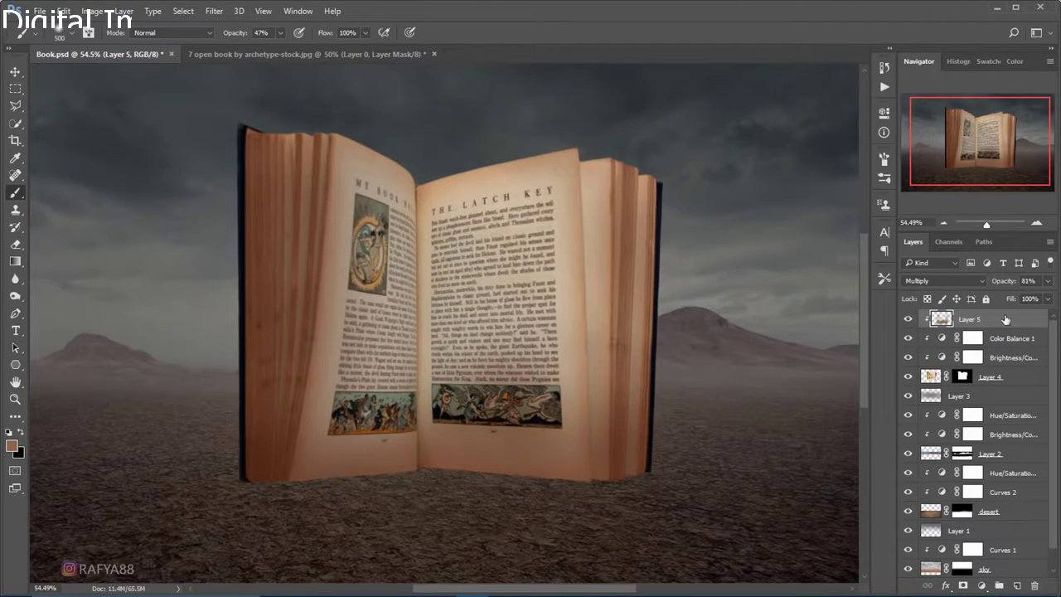
Lower Layer 5's opacity to 59%, compare it on and off, then select Layer 3
left_click_drag(1009, 284, 998, 285)
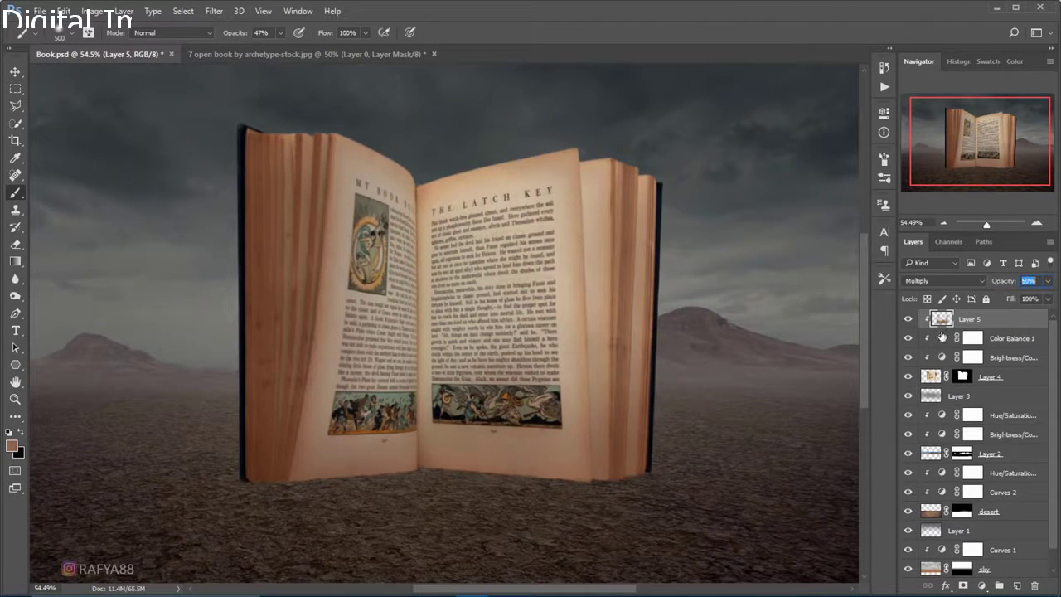
left_click(908, 319)
left_click(909, 320)
left_click(961, 377)
scroll(504, 469, "up", 2)
scroll(422, 450, "up", 2)
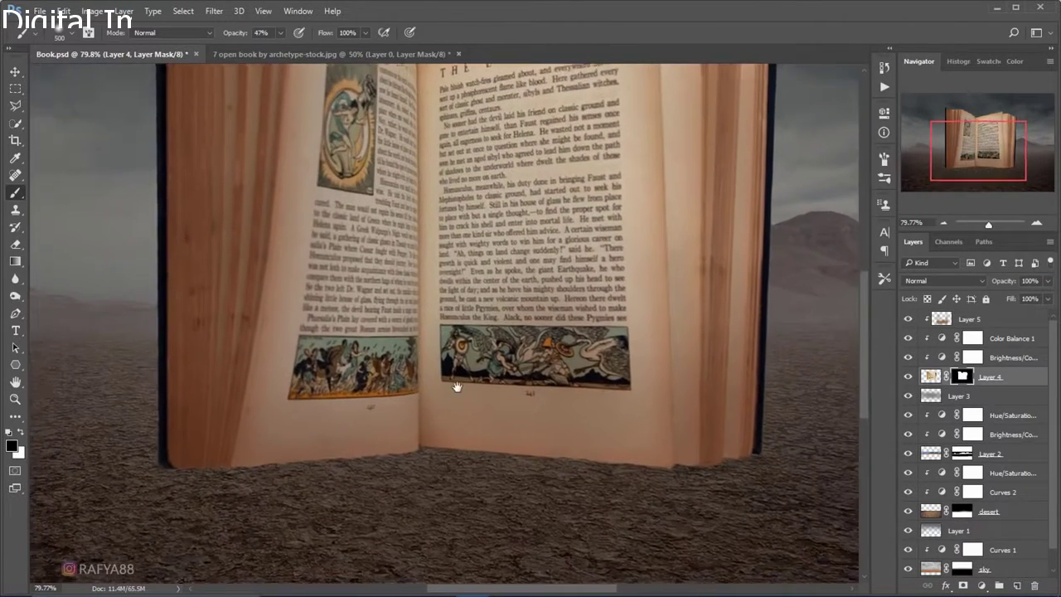
left_click_drag(435, 423, 461, 380)
scroll(457, 379, "down", 1)
scroll(440, 415, "down", 1)
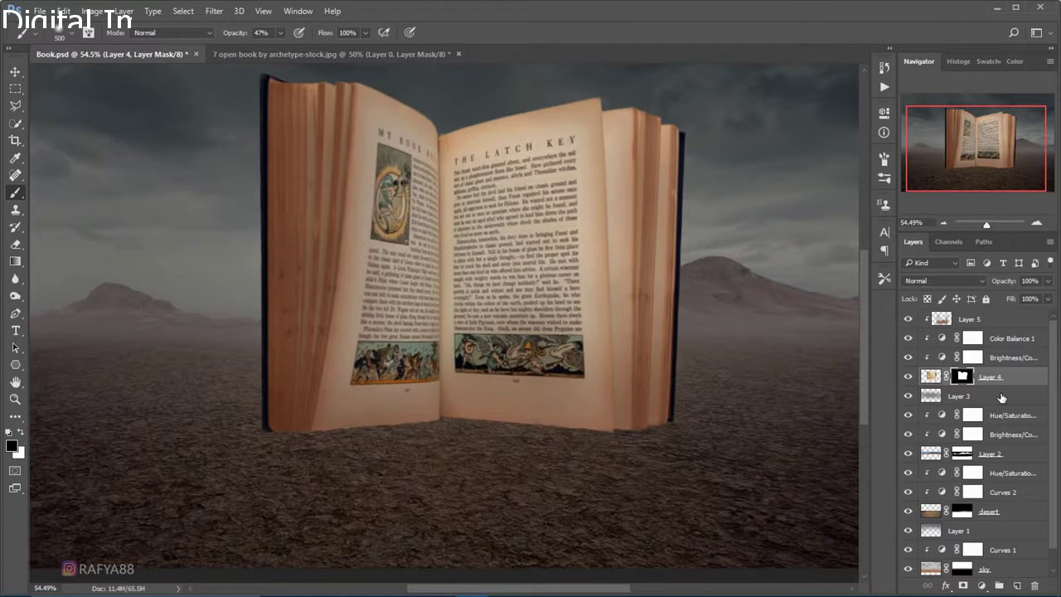
left_click(1001, 398)
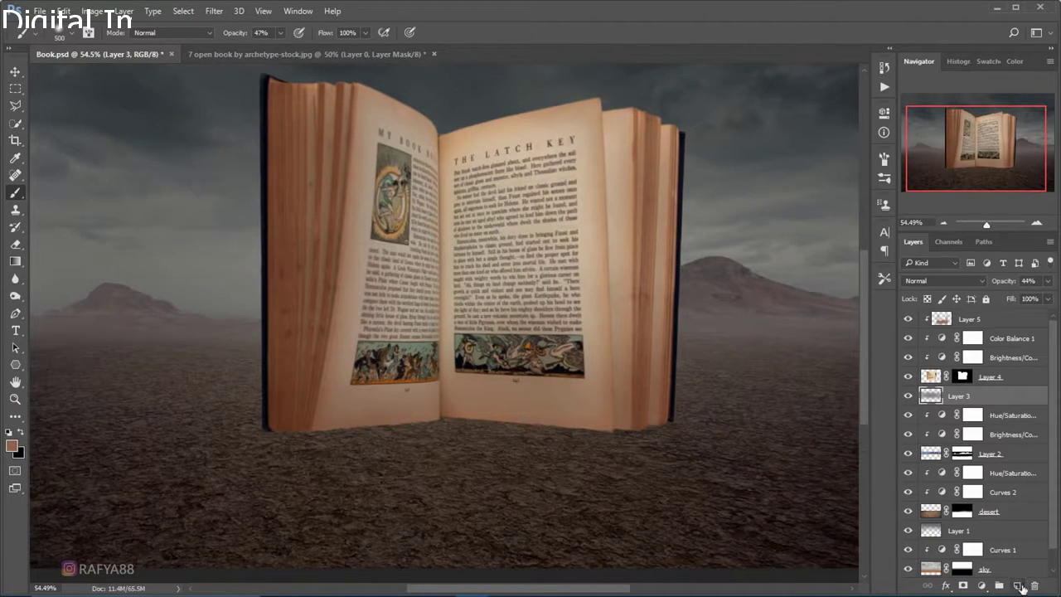
On a new layer, shade the book's bottom edge with a 60 px soft brush
left_click(1019, 586)
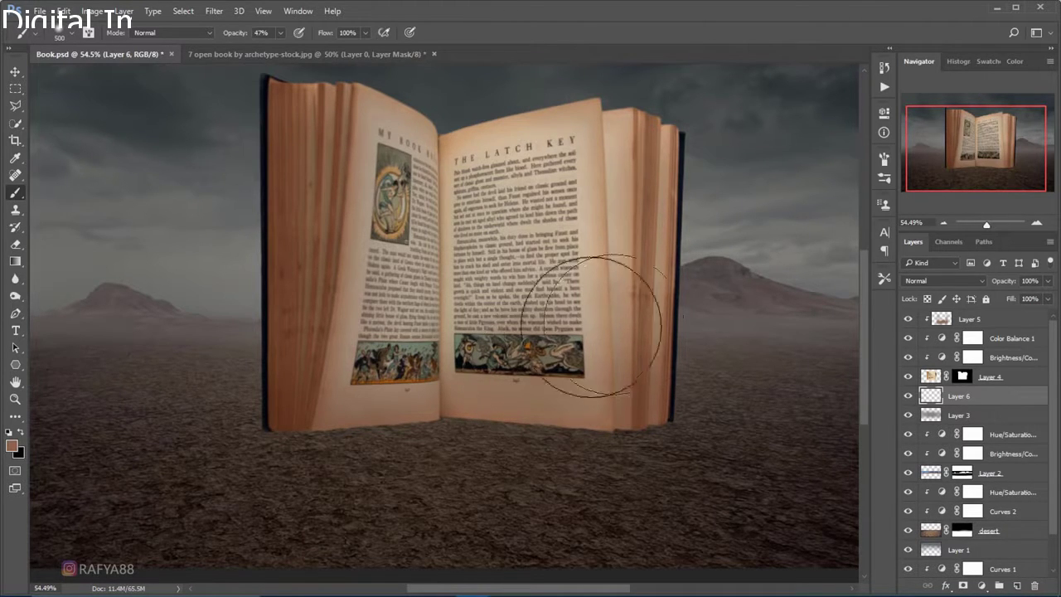
right_click(600, 348)
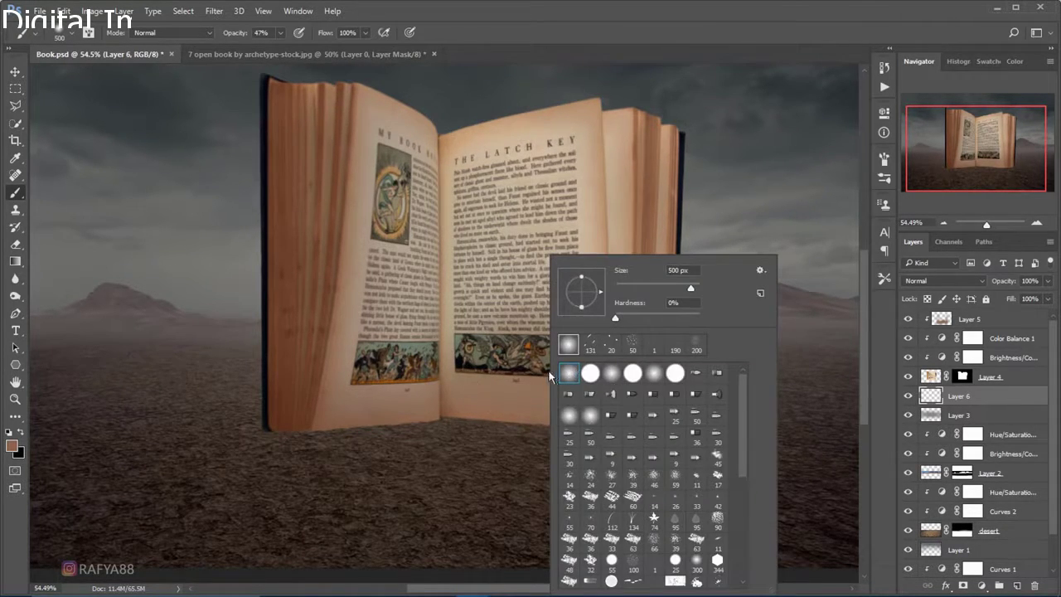
key("Return")
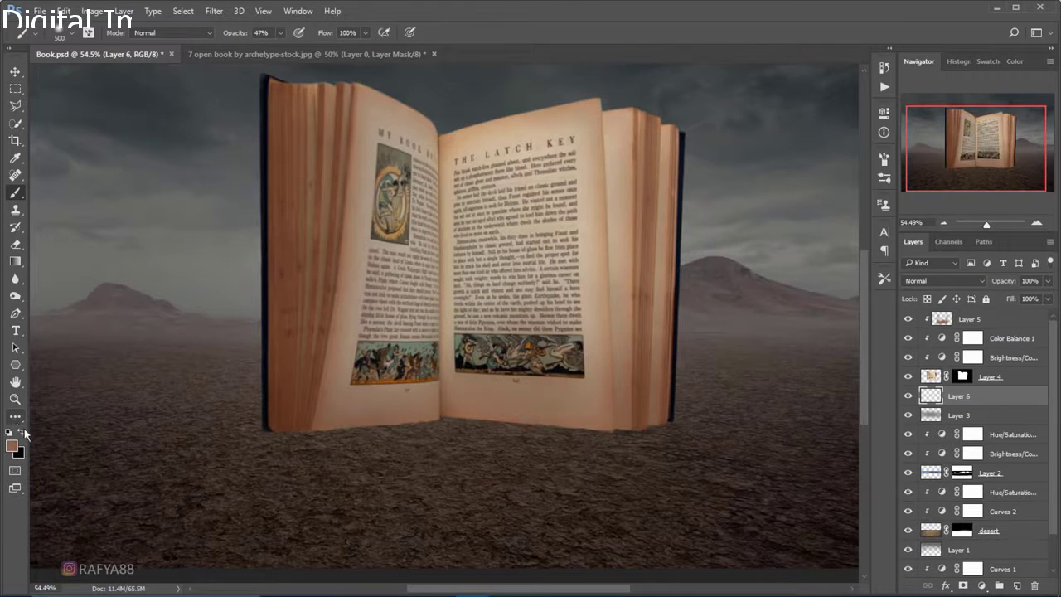
key("bracketleft")
key("bracketleft")
key("bracketleft")
key("bracketleft")
key("bracketleft")
key("bracketleft")
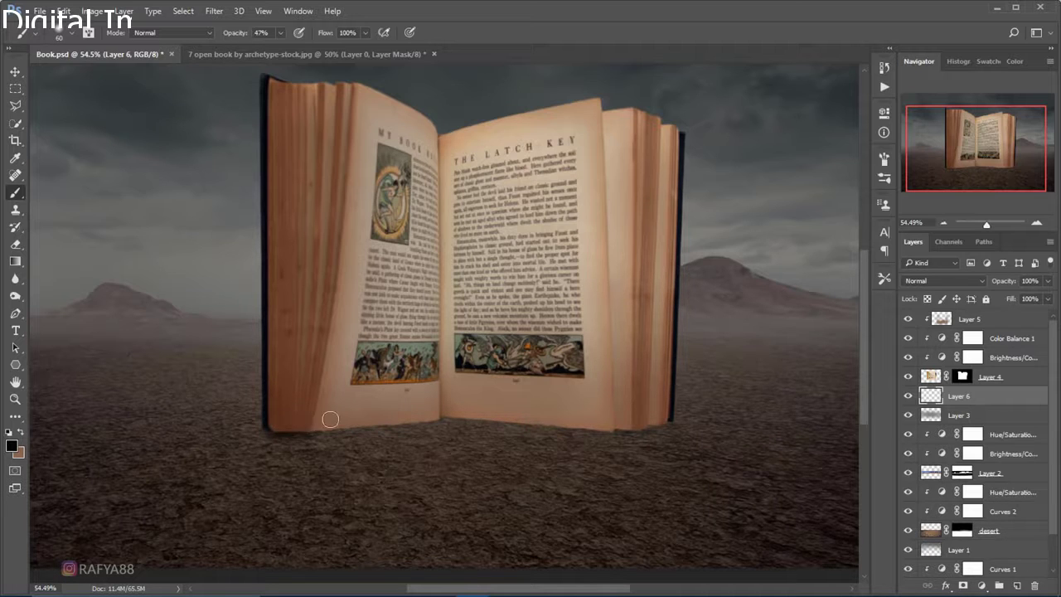
left_click_drag(298, 431, 630, 427)
Paint a dark shadow on the ground beneath the book, enlarging the brush to 400 px
key("bracketright")
key("bracketright")
key("bracketleft")
key("bracketleft")
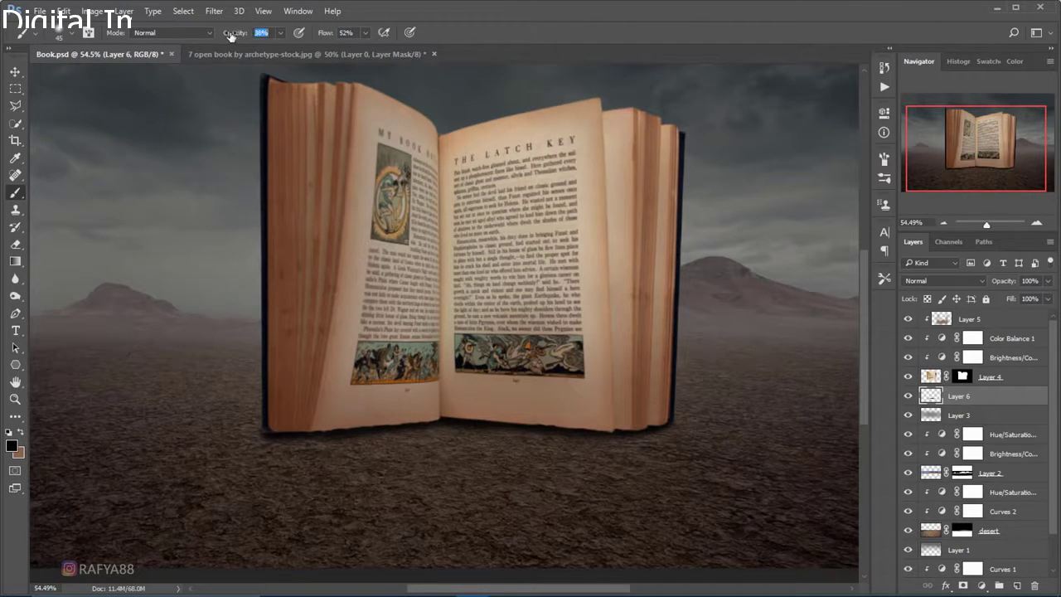
left_click_drag(230, 36, 229, 36)
mouse_move(310, 451)
left_mouse_down()
mouse_move(284, 455)
mouse_move(384, 464)
mouse_move(427, 448)
left_mouse_up()
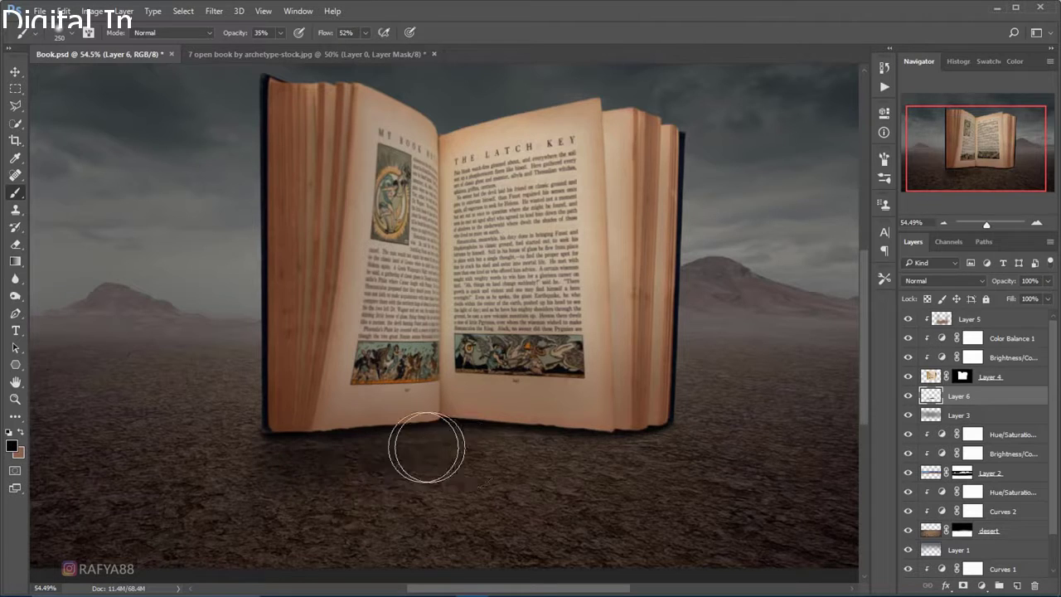
key("bracketright")
key("bracketright")
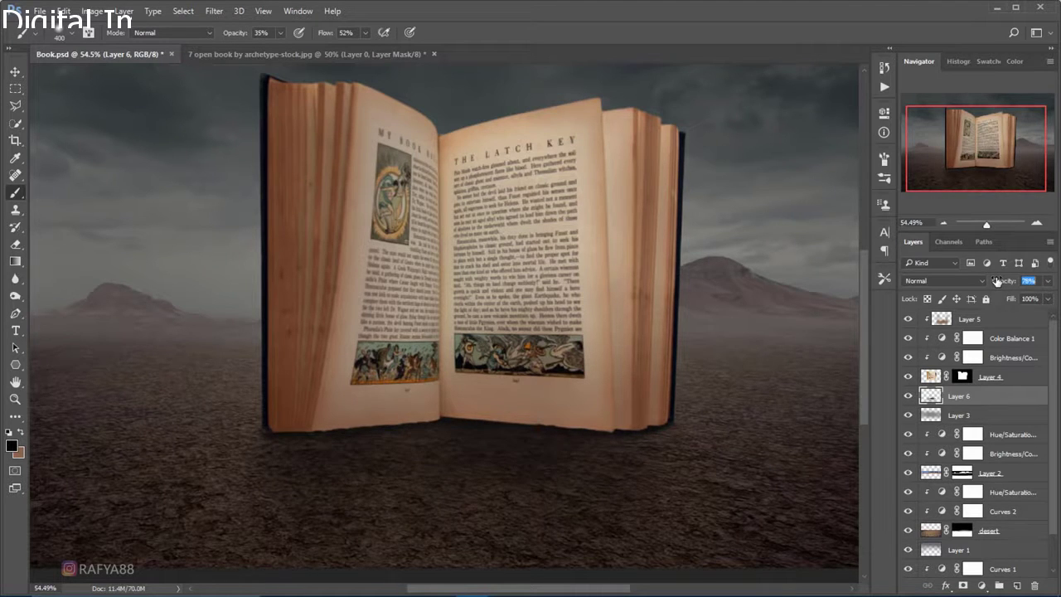
scroll(540, 199, "down", 4)
scroll(576, 208, "up", 3)
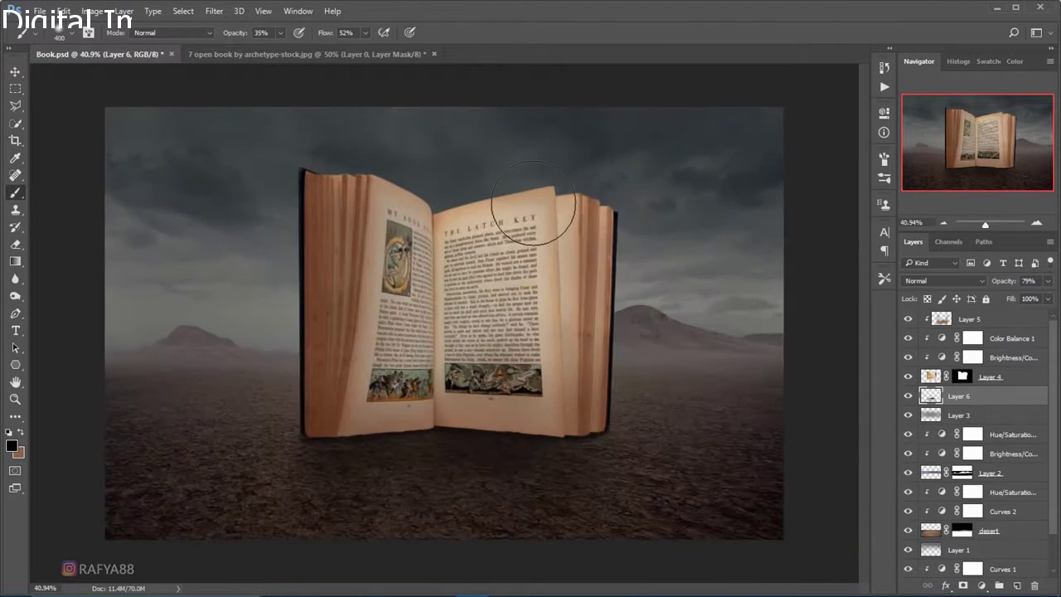
left_click(15, 244)
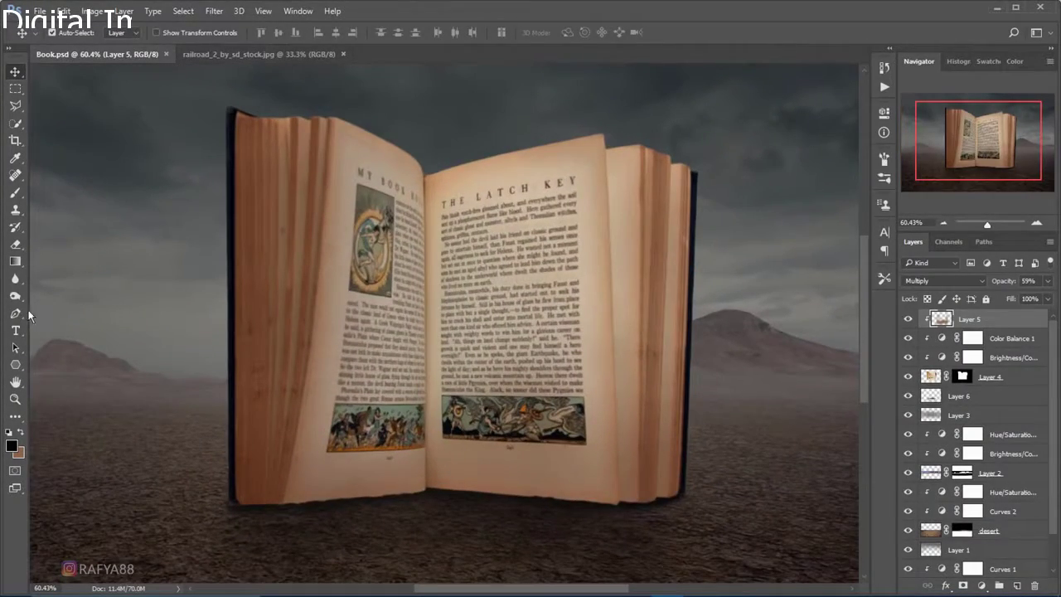
Trace a Pen path around both pages' printed area, from headings to bottom illustrations
left_click(16, 314)
scroll(352, 182, "up", 2)
scroll(360, 170, "up", 2)
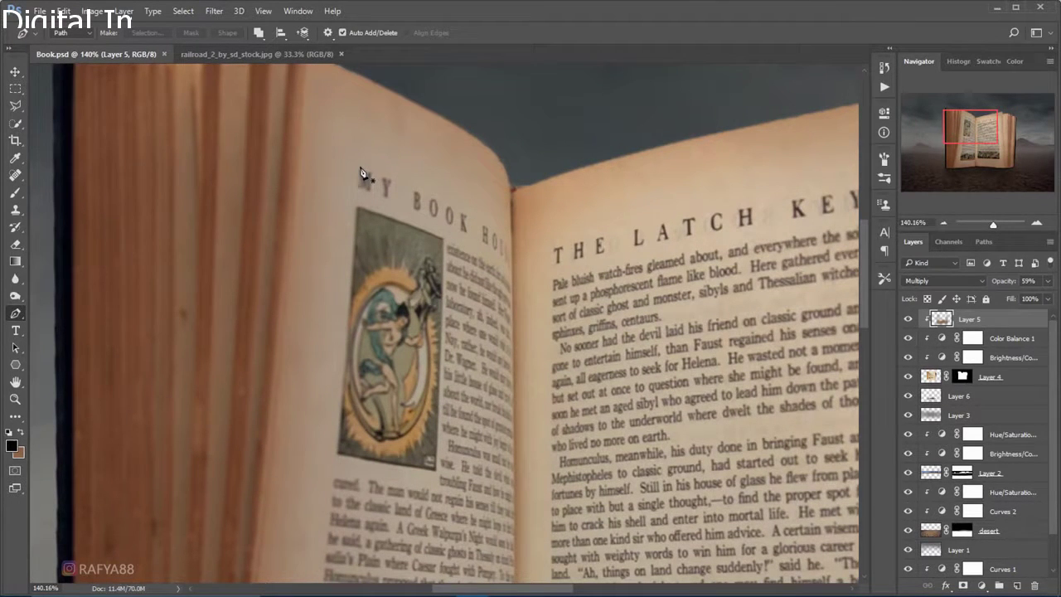
left_click(361, 168)
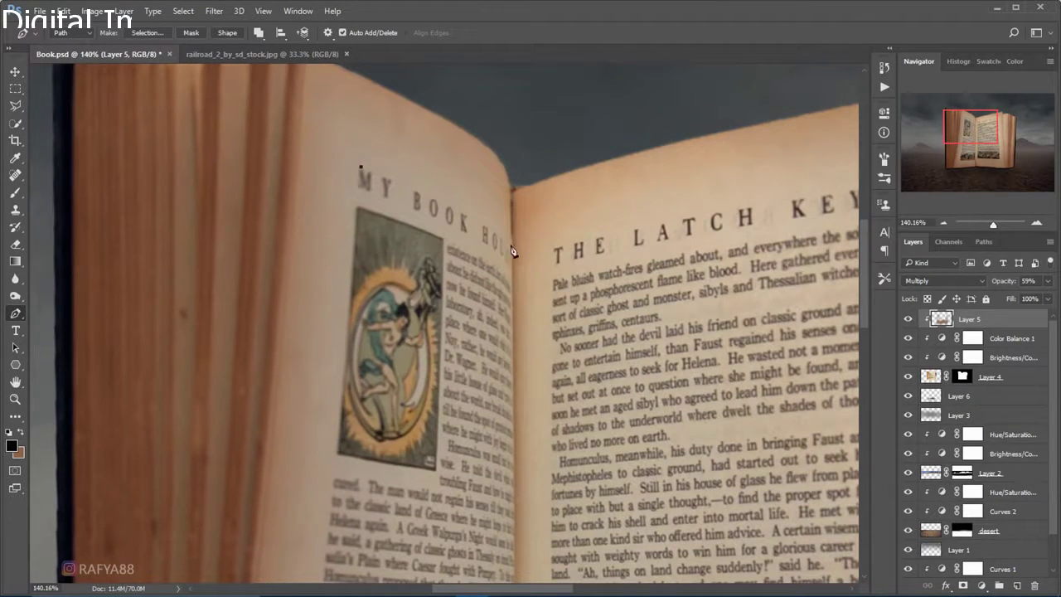
left_click_drag(561, 304, 557, 319)
scroll(515, 268, "down", 5)
scroll(647, 398, "up", 2)
scroll(697, 423, "up", 1)
scroll(712, 430, "up", 1)
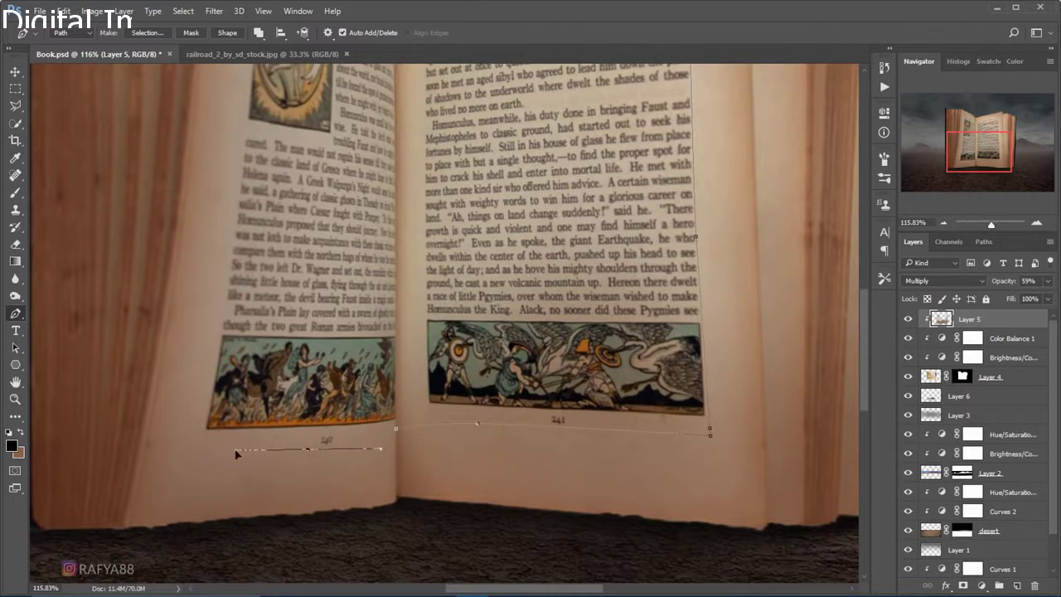
scroll(237, 453, "up", 10)
left_click(414, 264)
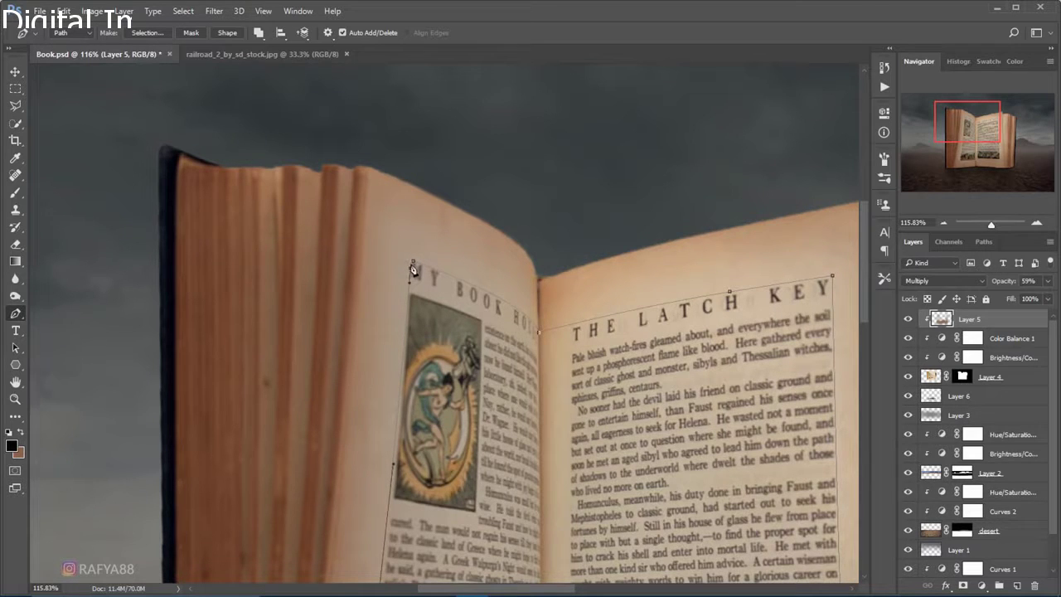
scroll(413, 264, "down", 5)
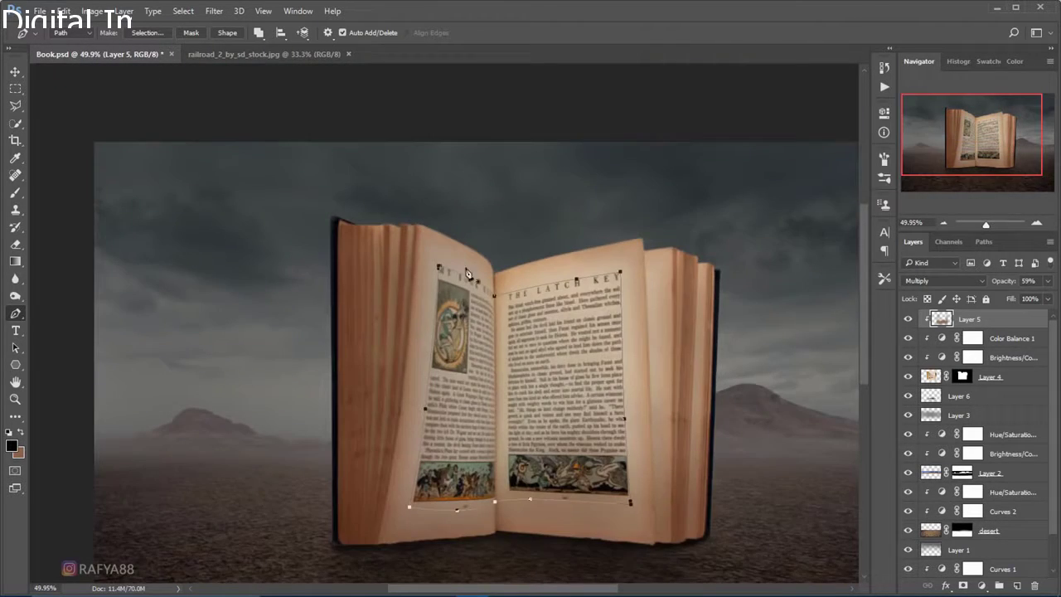
scroll(414, 263, "up", 2)
Turn the path into a selection with a 1 px feather
right_click(549, 262)
left_click(599, 321)
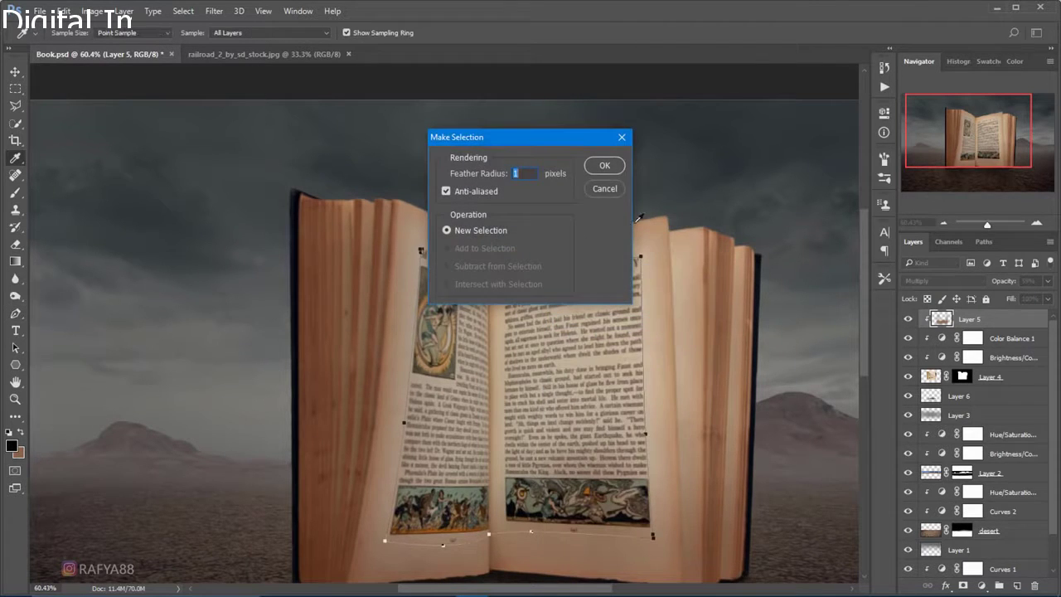
left_click(605, 166)
scroll(479, 254, "down", 2)
scroll(478, 255, "up", 1)
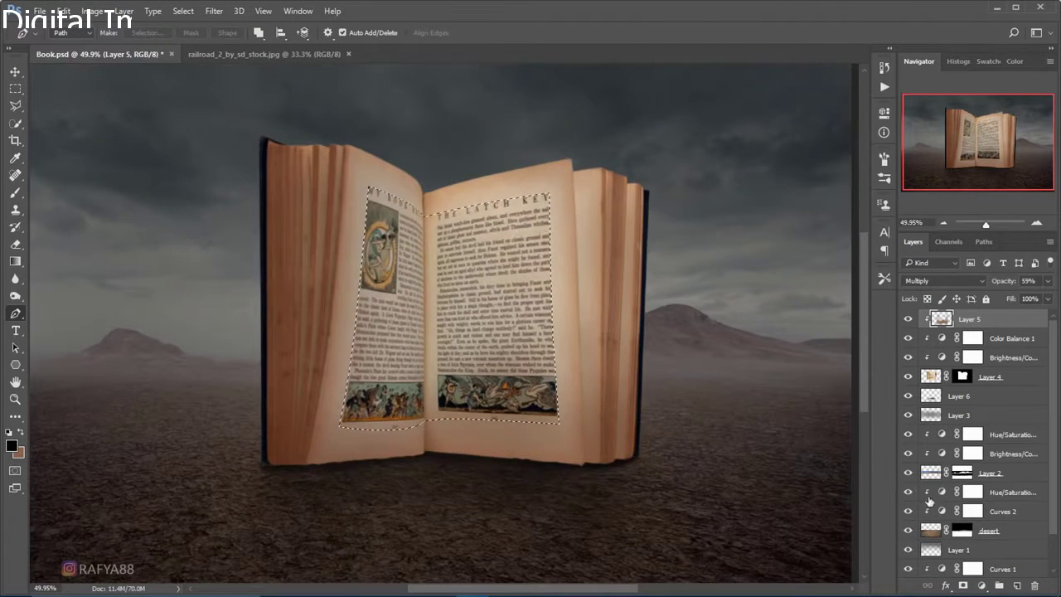
Fill the page selection with black on new Layer 7, then deselect
left_click(1019, 586)
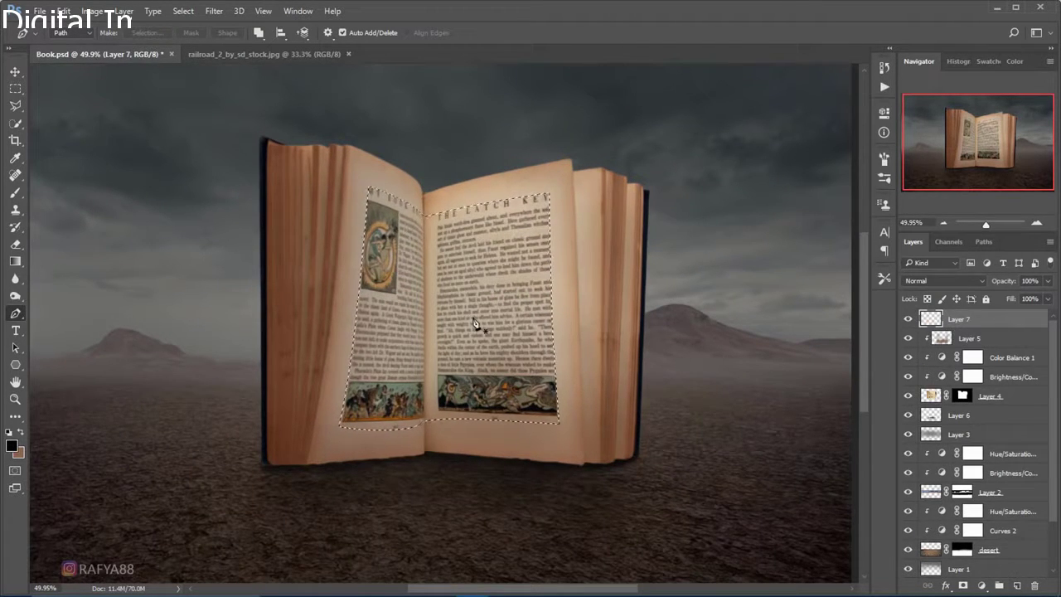
scroll(475, 323, "up", 1)
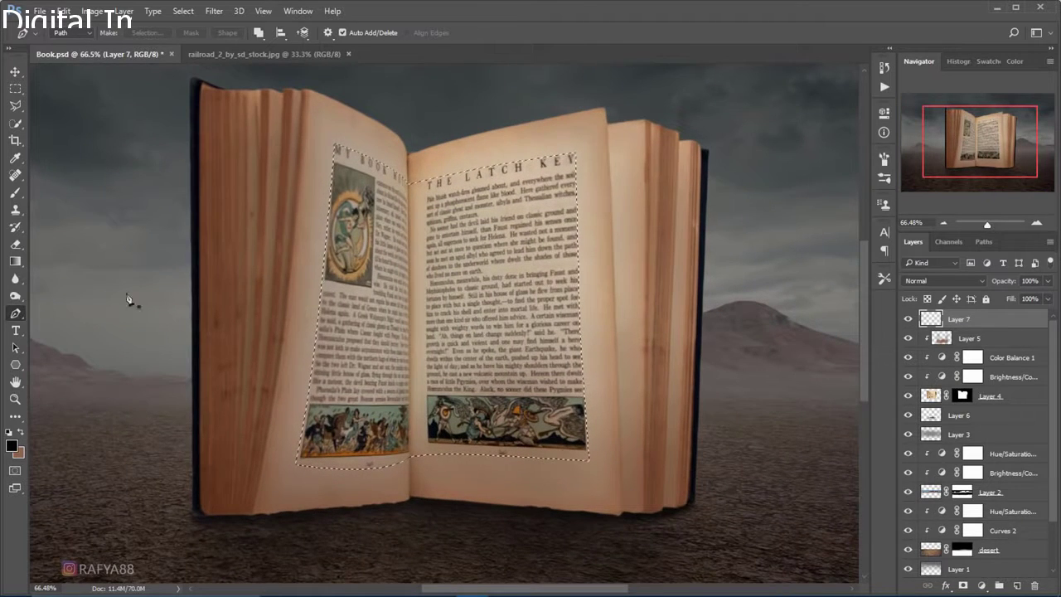
right_click(16, 261)
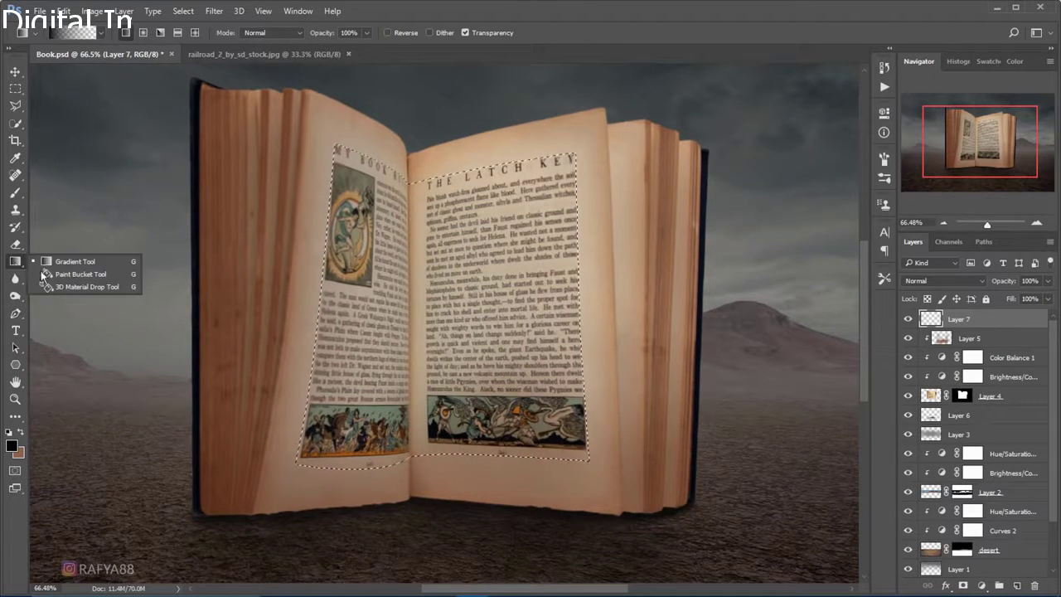
left_click(74, 270)
left_click(395, 355)
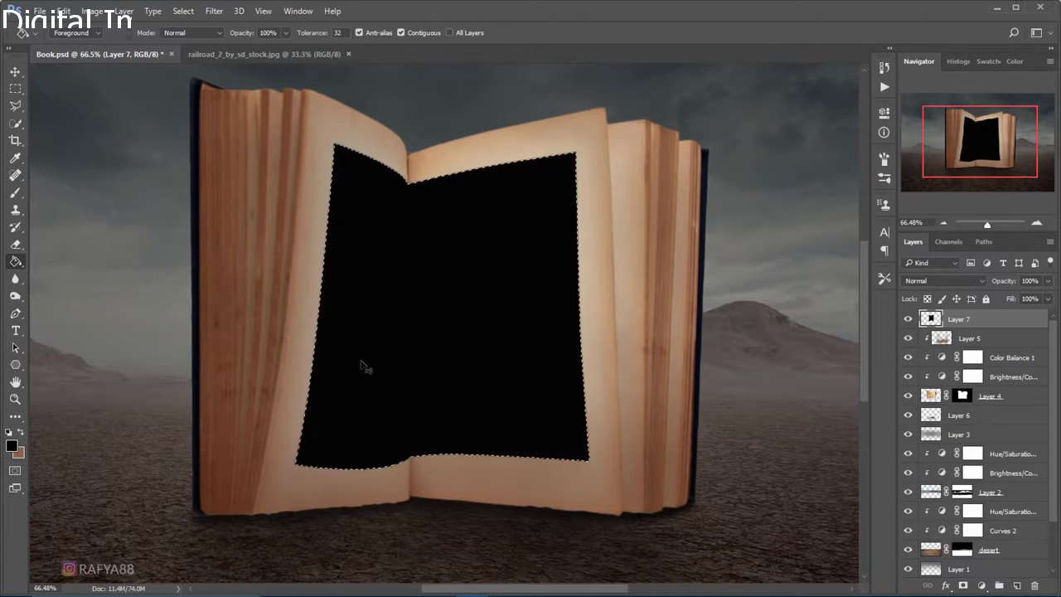
key("ctrl+d")
scroll(522, 356, "down", 1)
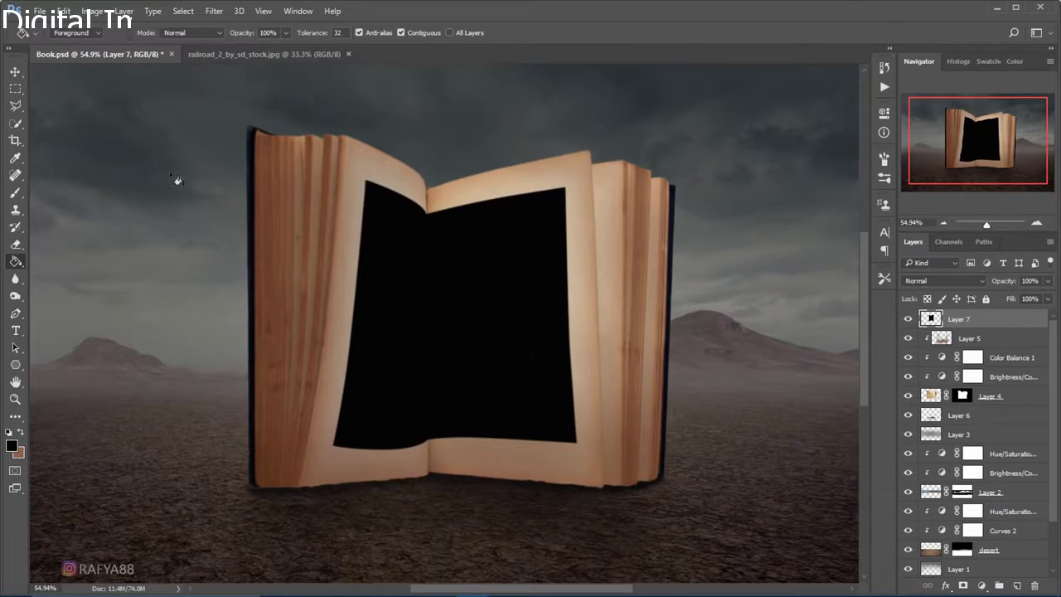
Drag the railroad_2 photo into the book document with the Move tool
left_click(14, 72)
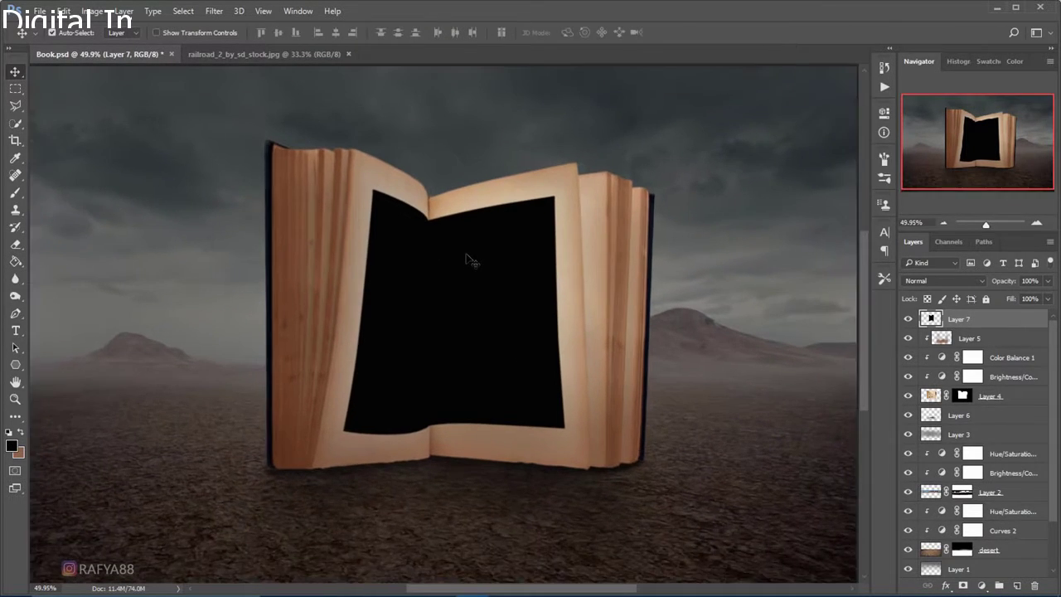
left_click(264, 54)
mouse_move(445, 244)
left_mouse_down()
mouse_move(123, 52)
mouse_move(535, 298)
mouse_move(400, 290)
left_mouse_up()
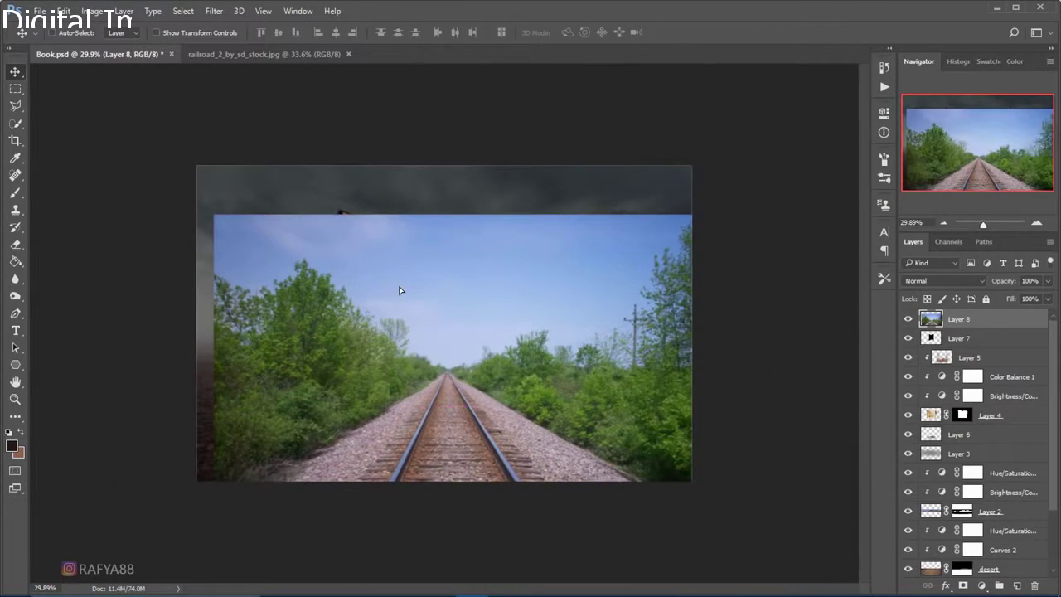
Scale the railroad photo to about 72% width and 59% height over the book's lower half
key("ctrl+t")
left_click_drag(723, 214, 640, 277)
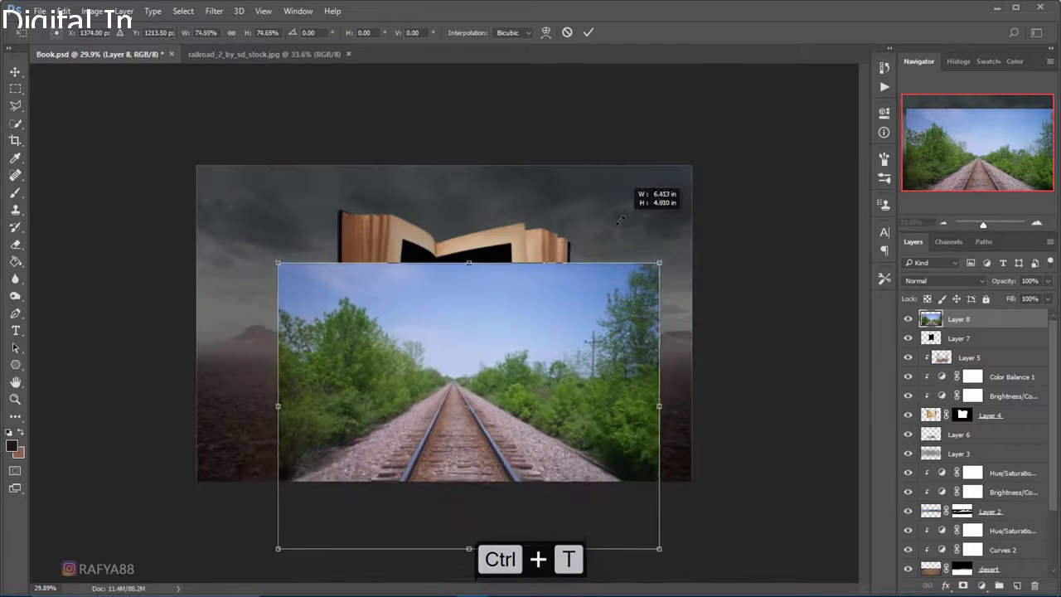
left_click_drag(474, 476, 464, 424)
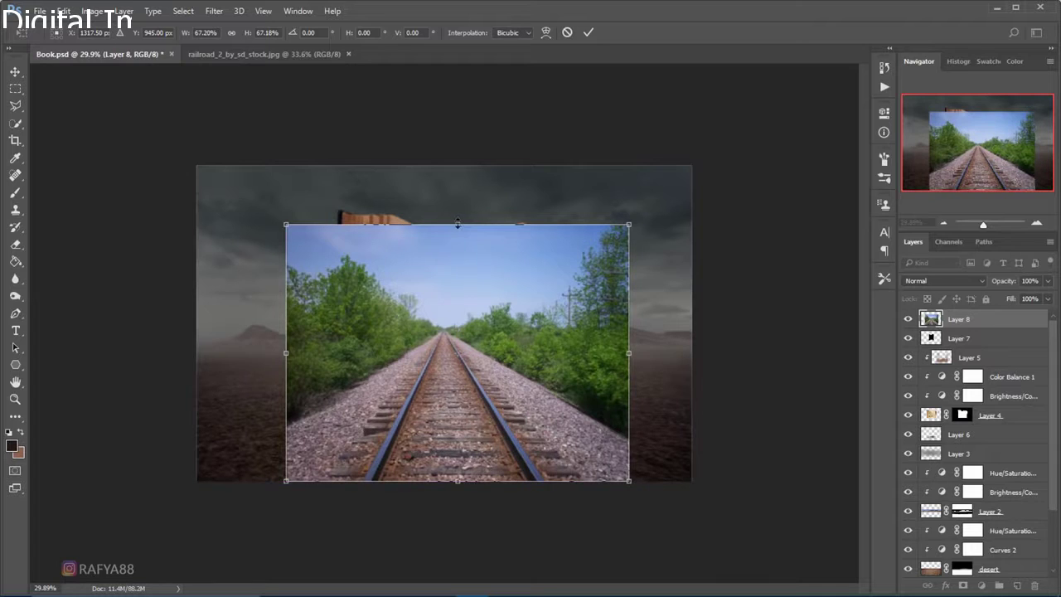
left_click_drag(442, 261, 449, 262)
mouse_move(469, 224)
left_mouse_down()
mouse_move(460, 388)
mouse_move(465, 266)
left_mouse_up()
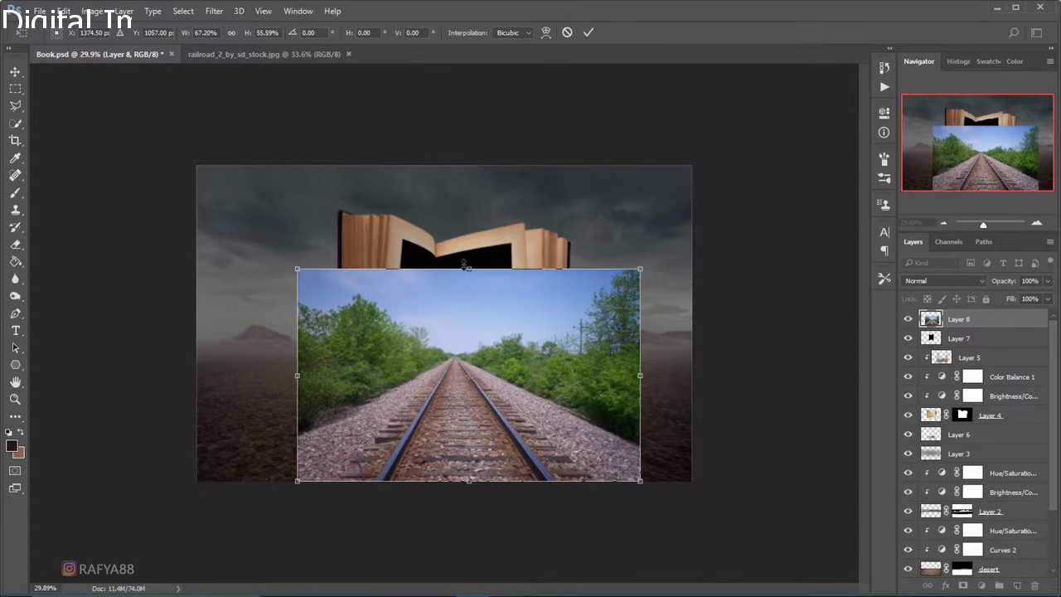
left_click_drag(640, 269, 653, 260)
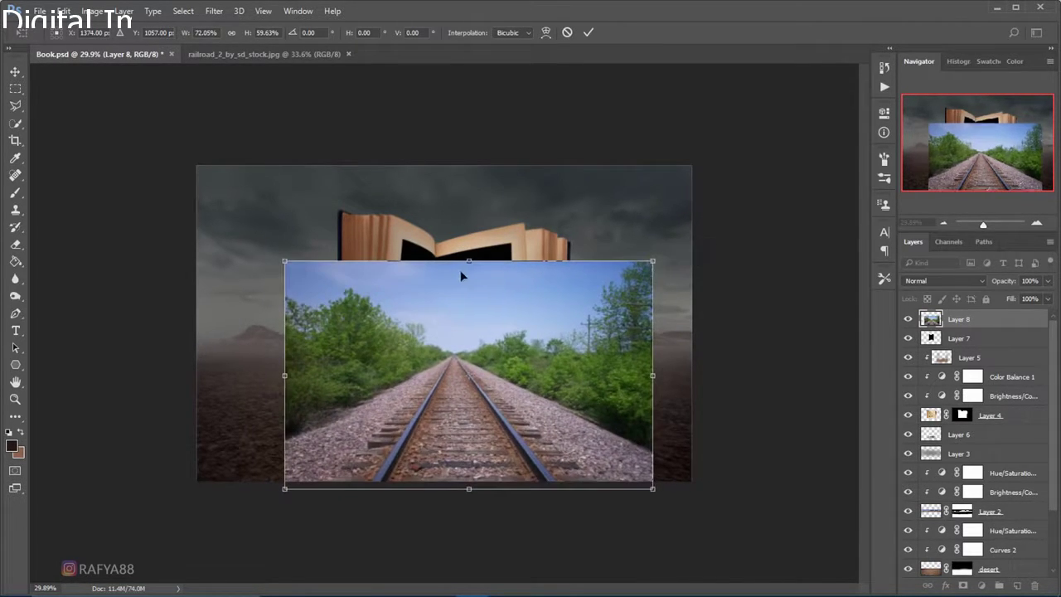
left_click_drag(470, 261, 470, 264)
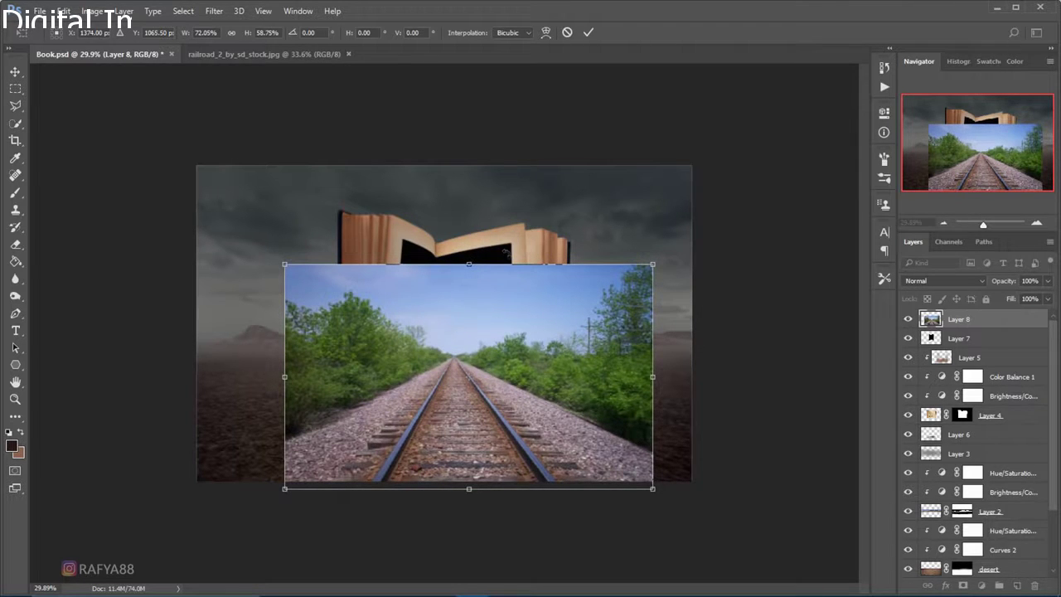
Stretch the photo's top sky strip up to the canvas top
left_click(589, 33)
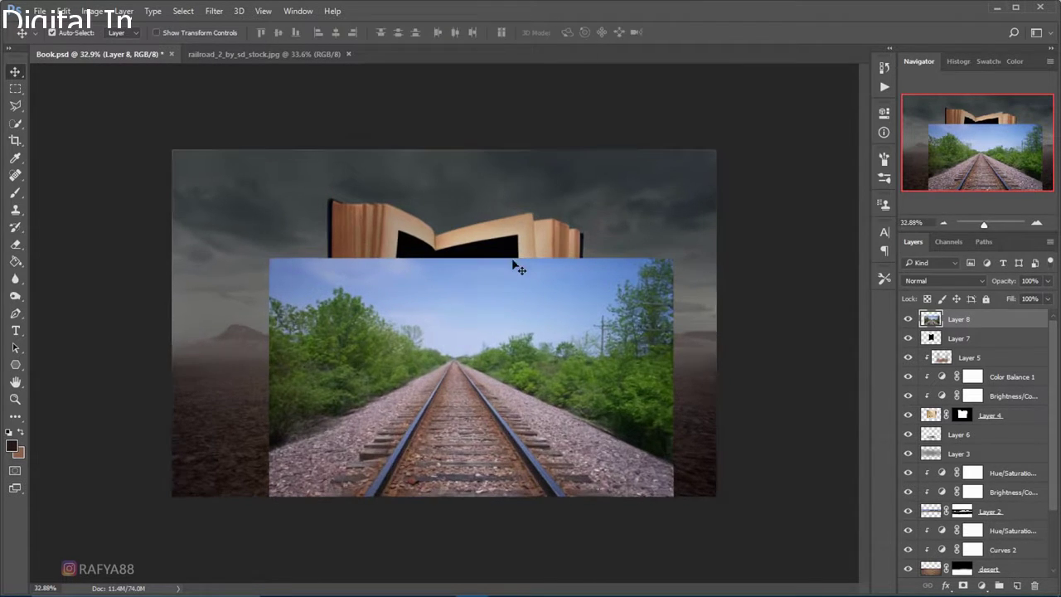
left_click(15, 88)
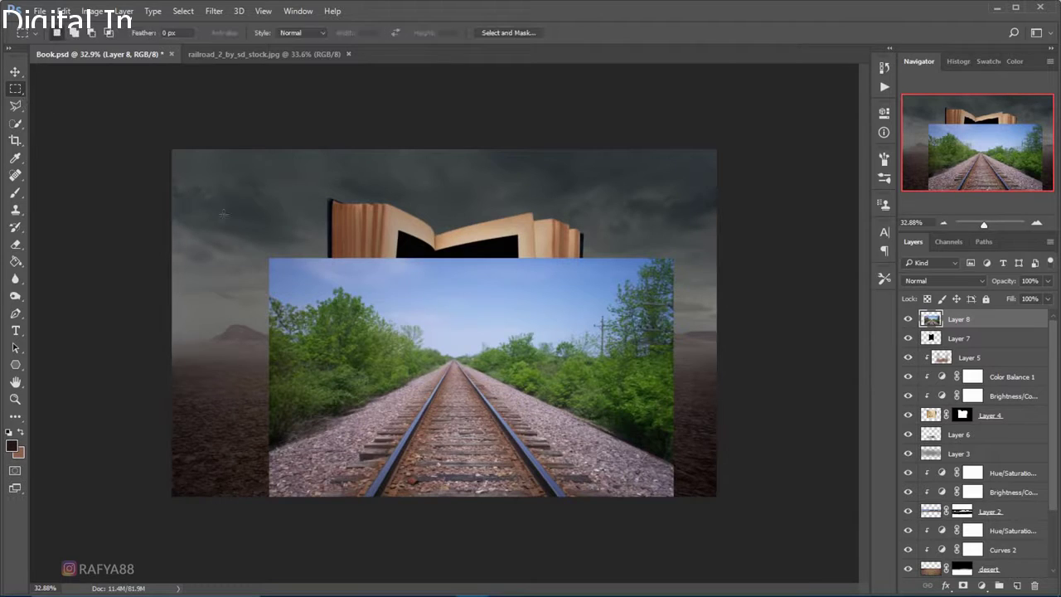
left_click_drag(222, 211, 710, 283)
key("ctrl+t")
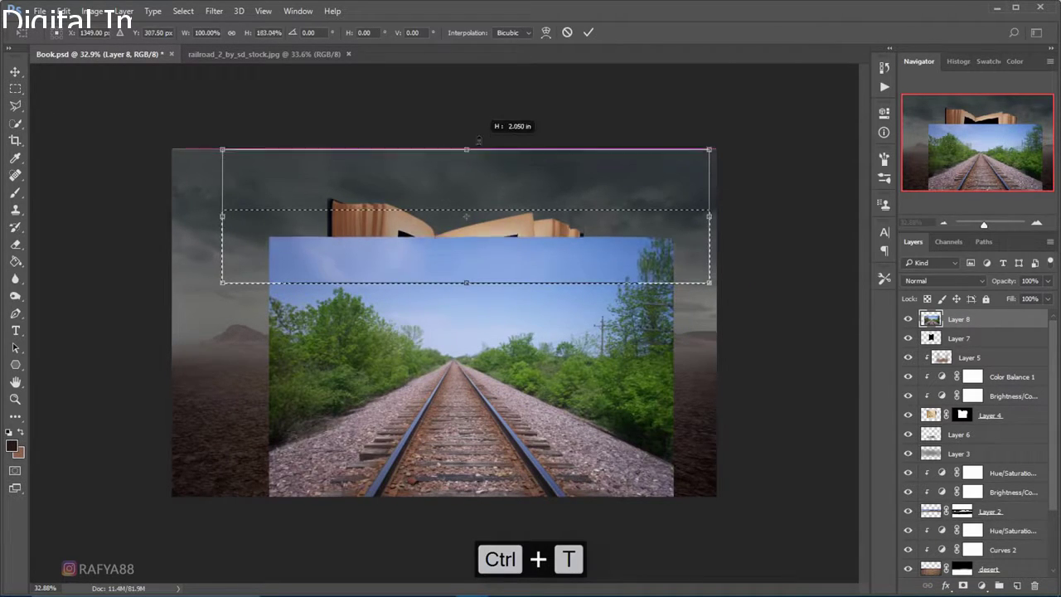
left_click_drag(466, 210, 466, 119)
left_click(588, 32)
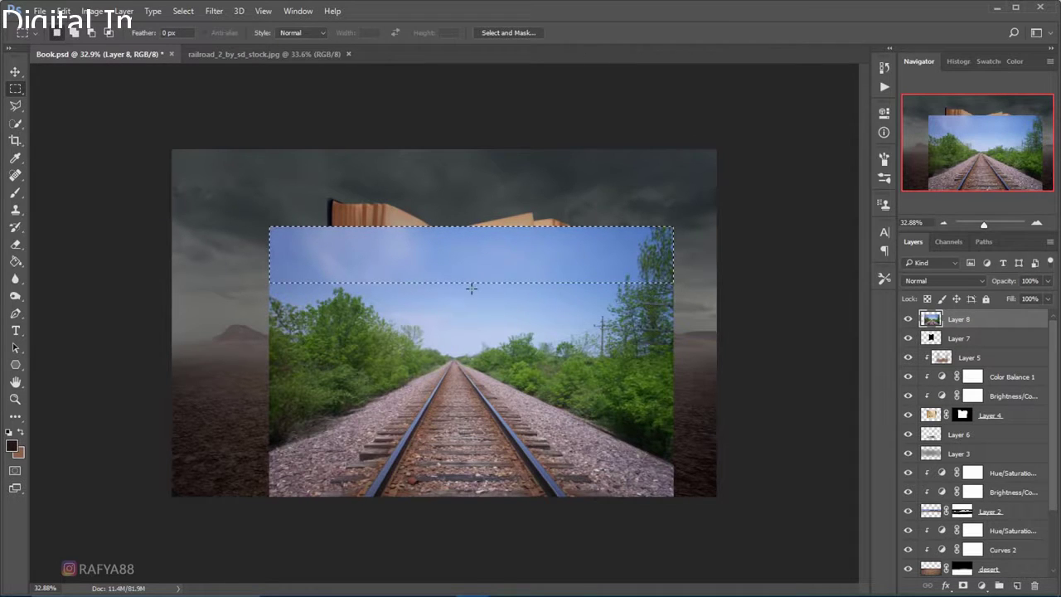
key("ctrl+d")
Clip Layer 8 into the black page shape and duplicate it as an unclipped Layer 8 copy
right_click(995, 320)
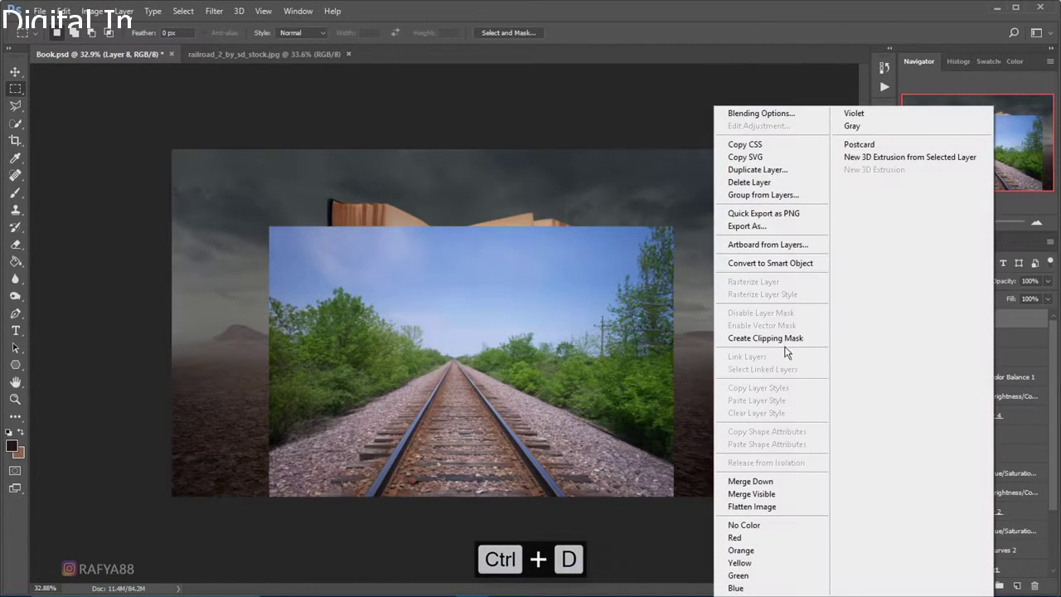
left_click(791, 337)
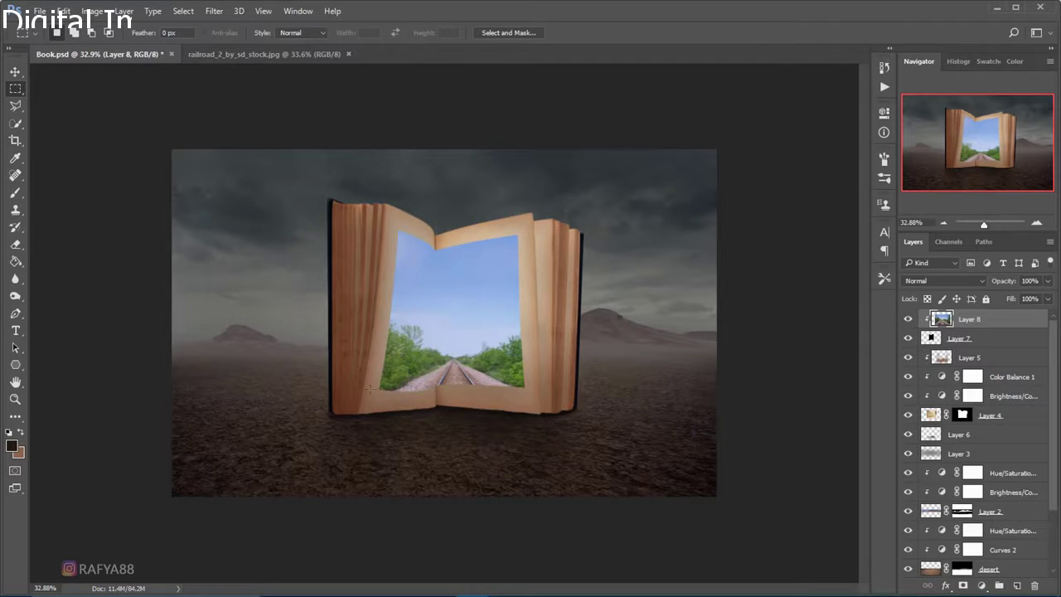
scroll(493, 432, "up", 2)
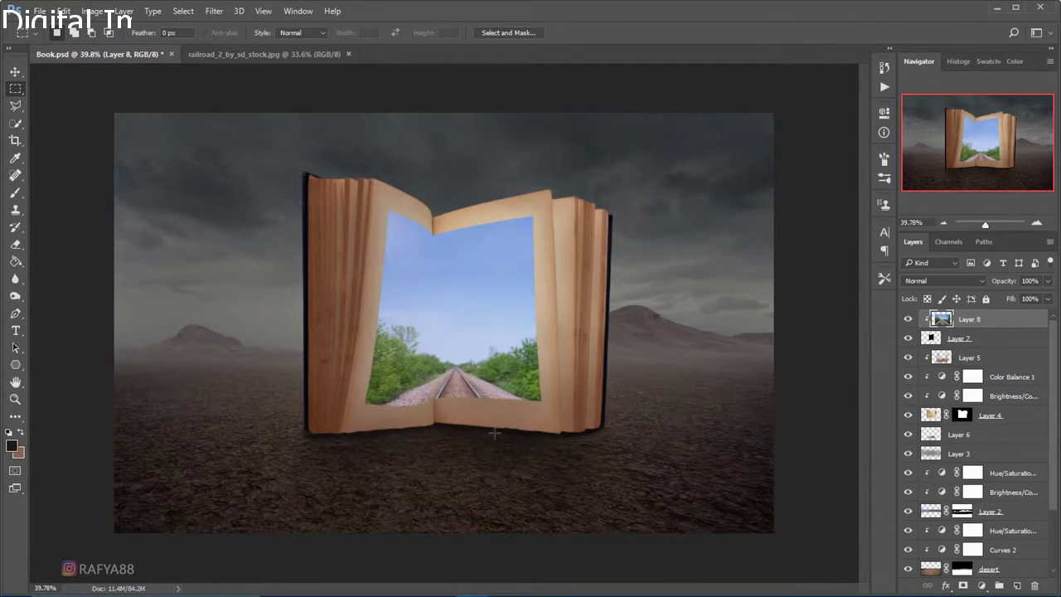
key("ctrl+j")
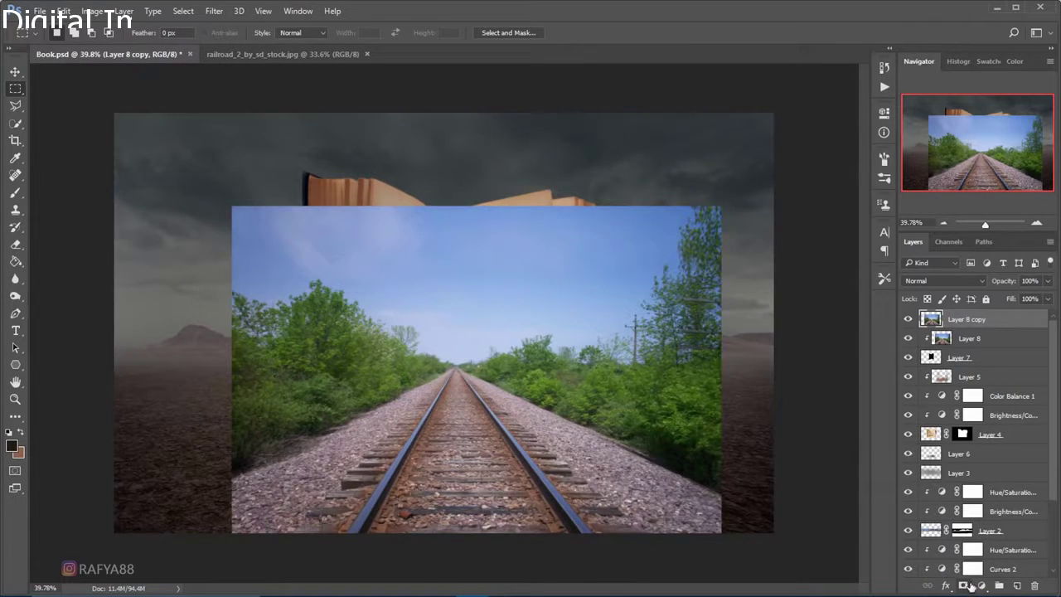
Add a mask to Layer 8 copy and paint out the sky over the book's upper left and left page
left_click(964, 586)
left_click(15, 193)
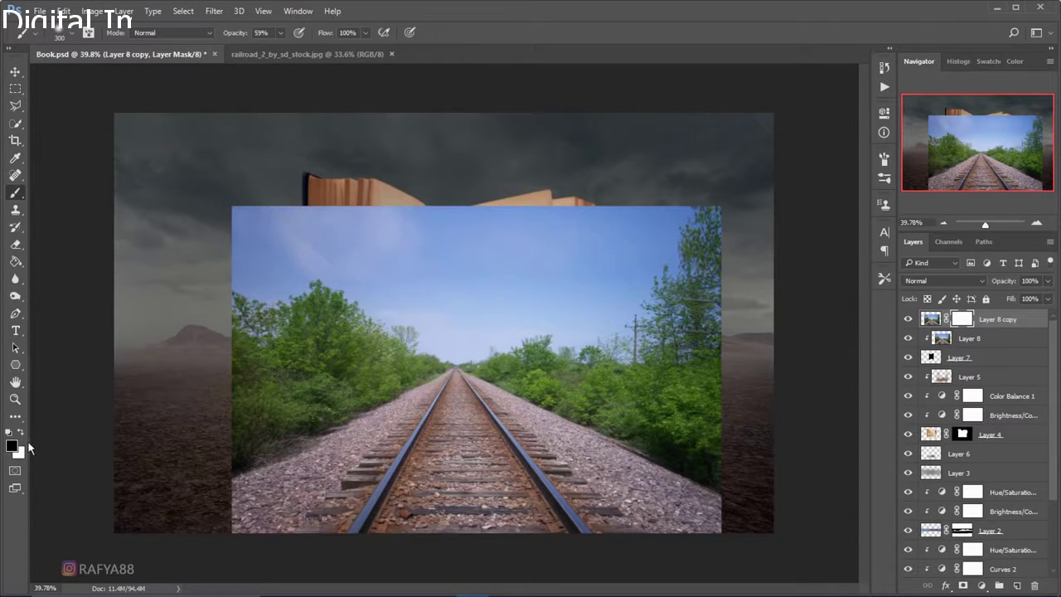
left_click_drag(334, 251, 416, 207)
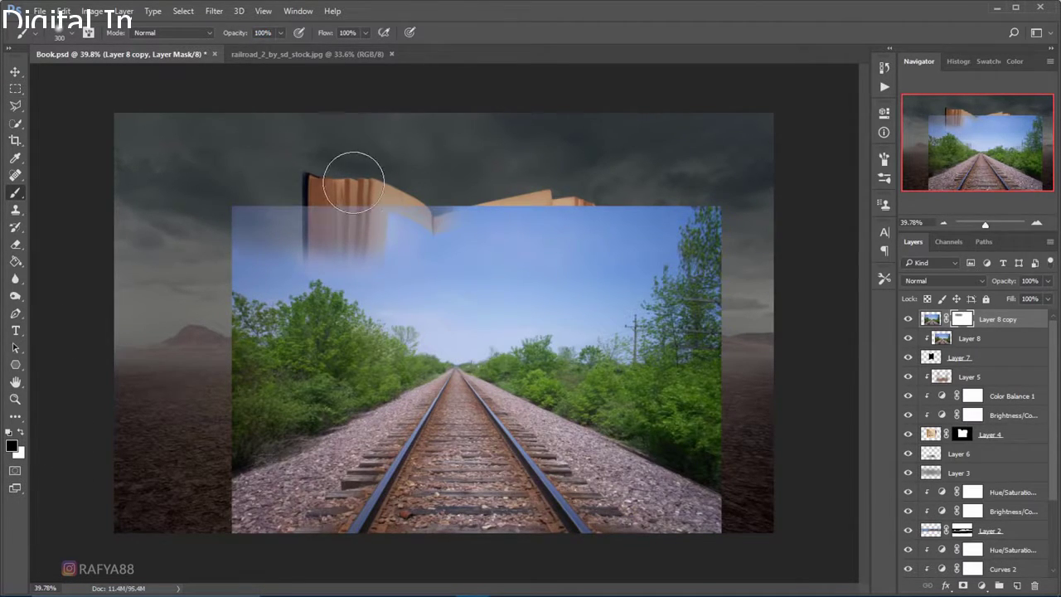
mouse_move(353, 181)
left_mouse_down()
mouse_move(389, 225)
mouse_move(735, 249)
mouse_move(692, 292)
mouse_move(744, 438)
mouse_move(737, 470)
mouse_move(661, 428)
mouse_move(722, 434)
mouse_move(666, 356)
mouse_move(662, 428)
mouse_move(635, 403)
mouse_move(649, 339)
mouse_move(588, 320)
mouse_move(507, 319)
left_mouse_up()
key("bracketright")
key("bracketleft")
key("bracketleft")
key("bracketleft")
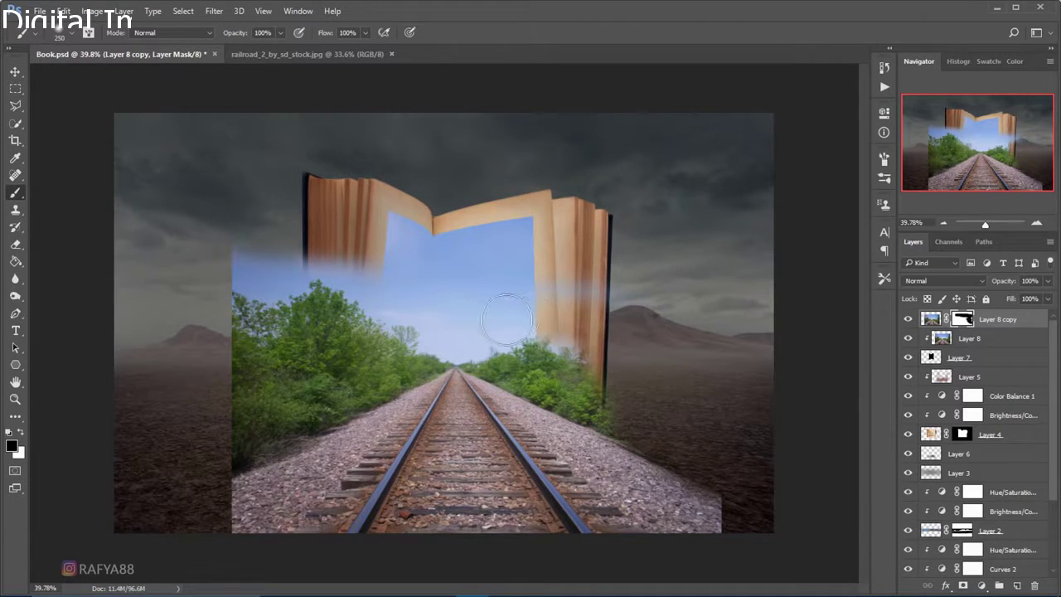
mouse_move(439, 350)
left_mouse_down()
mouse_move(323, 271)
mouse_move(343, 238)
mouse_move(190, 315)
mouse_move(267, 290)
mouse_move(240, 243)
left_mouse_up()
key("bracketright")
key("bracketleft")
key("bracketleft")
Mask away stray trees, bushes and gravel around the track's left and right edges
mouse_move(296, 291)
left_mouse_down()
mouse_move(208, 386)
mouse_move(305, 312)
left_mouse_up()
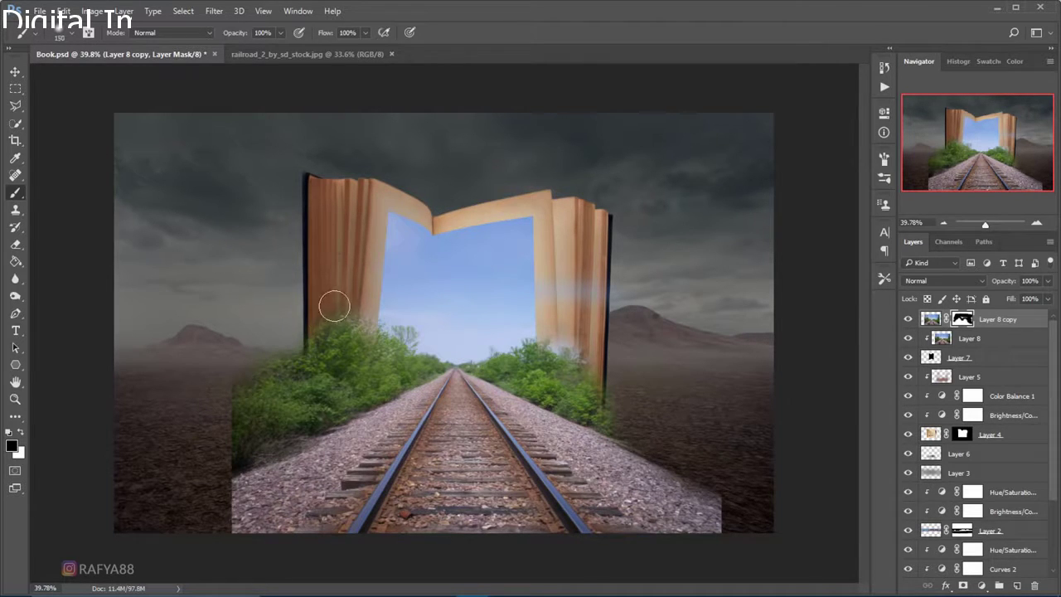
left_click_drag(315, 337, 283, 376)
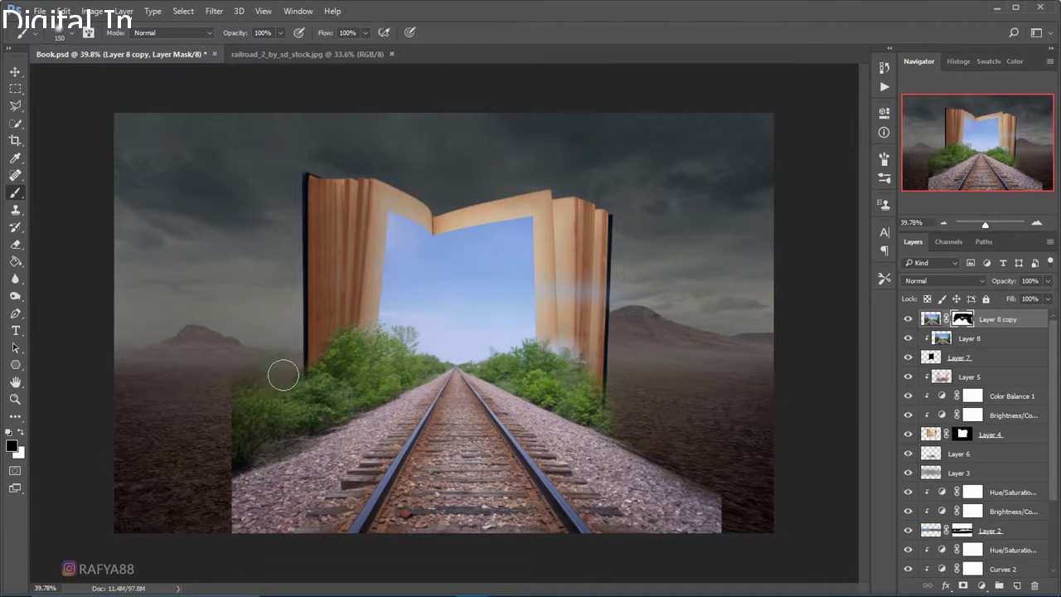
left_click_drag(278, 412, 278, 437)
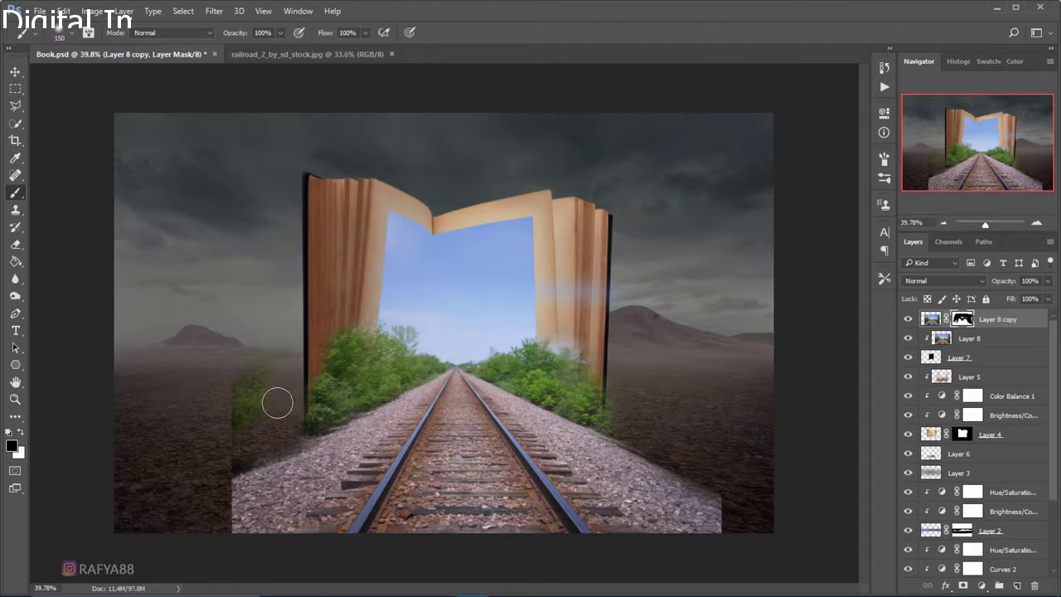
left_click_drag(275, 449, 210, 491)
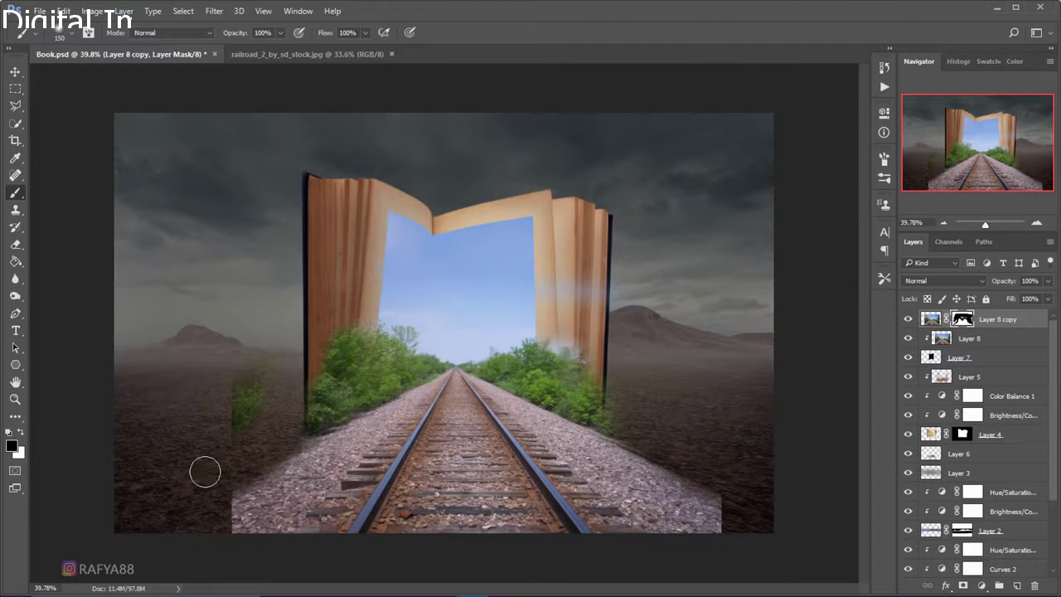
key("bracketright")
key("bracketright")
left_click_drag(237, 434, 263, 360)
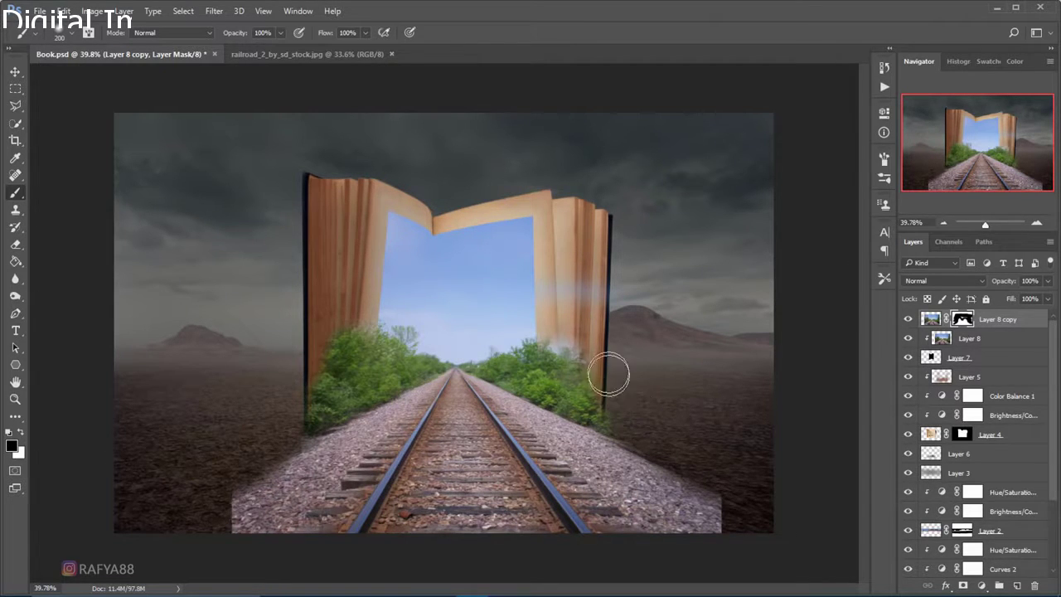
left_click_drag(613, 378, 639, 415)
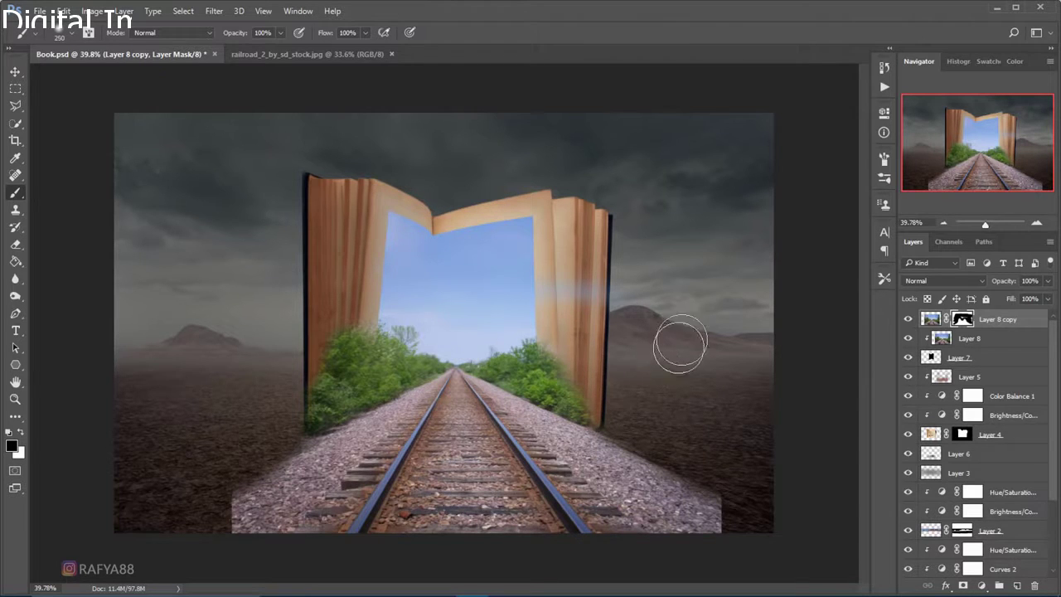
key("bracketright")
key("bracketright")
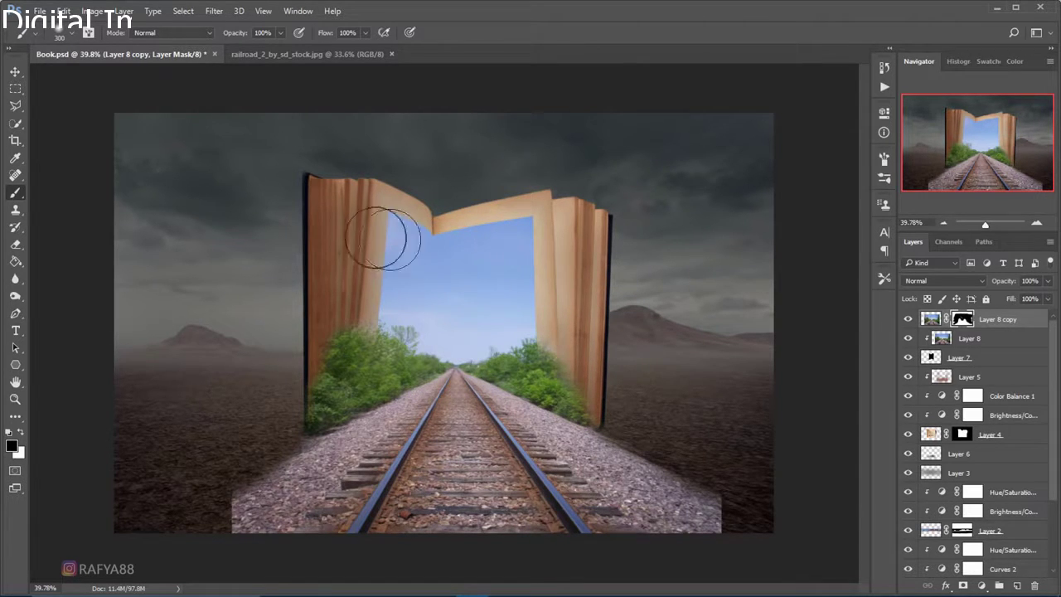
key("ctrl+minus")
scroll(486, 191, "up", 2)
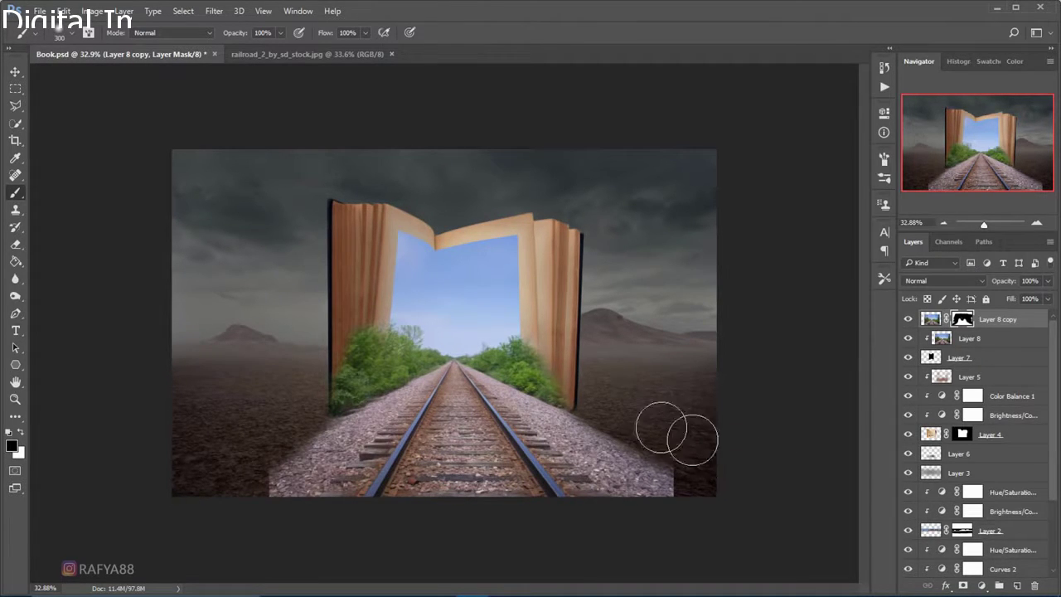
scroll(450, 343, "up", 1)
scroll(451, 384, "up", 1)
scroll(503, 374, "up", 2)
scroll(503, 375, "down", 1)
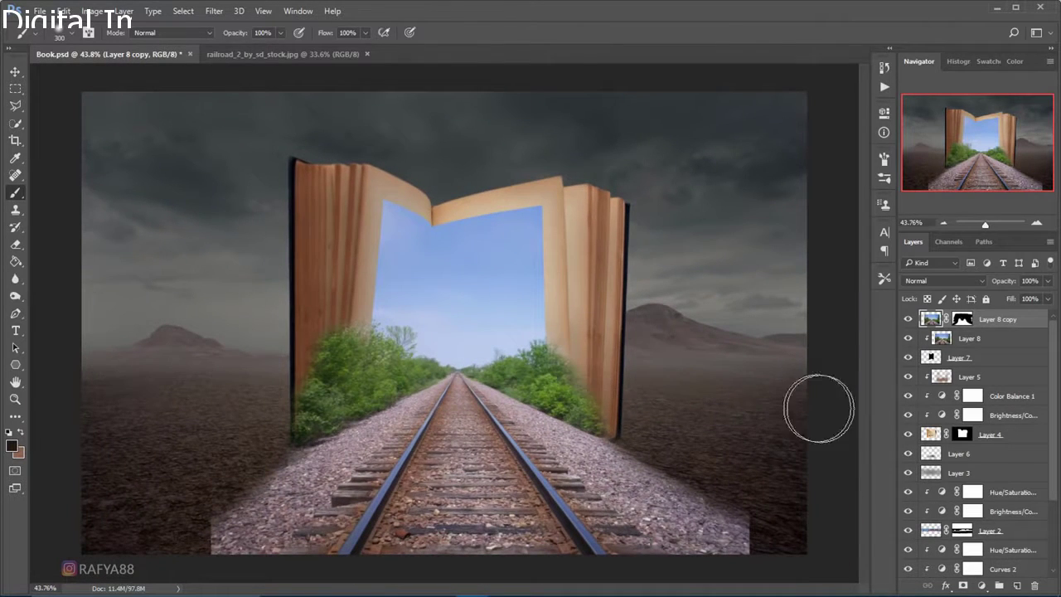
Apply Layer 8 copy's mask permanently
left_click(961, 319)
right_click(962, 319)
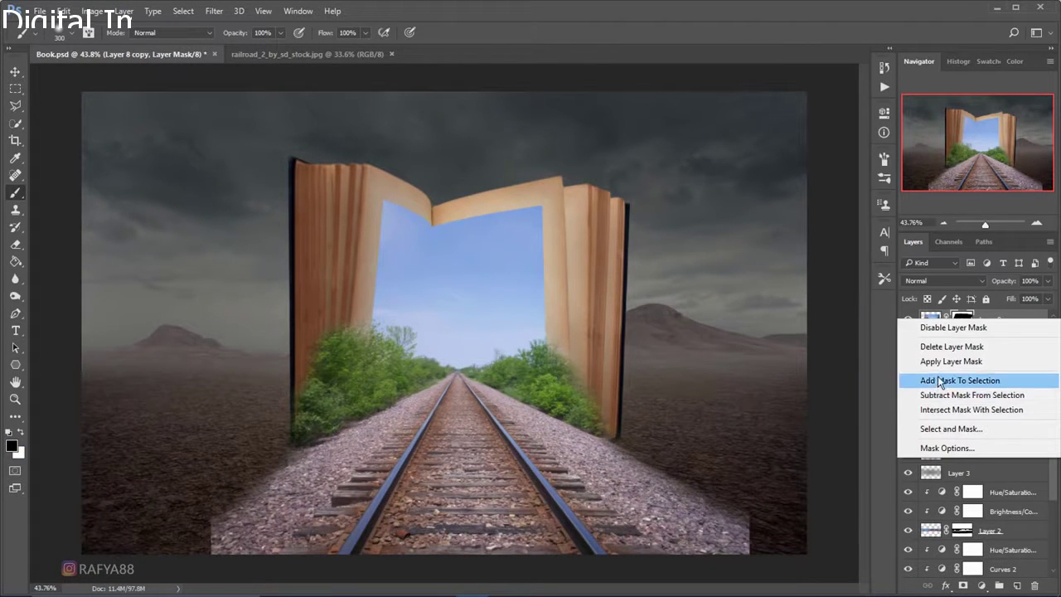
left_click(943, 362)
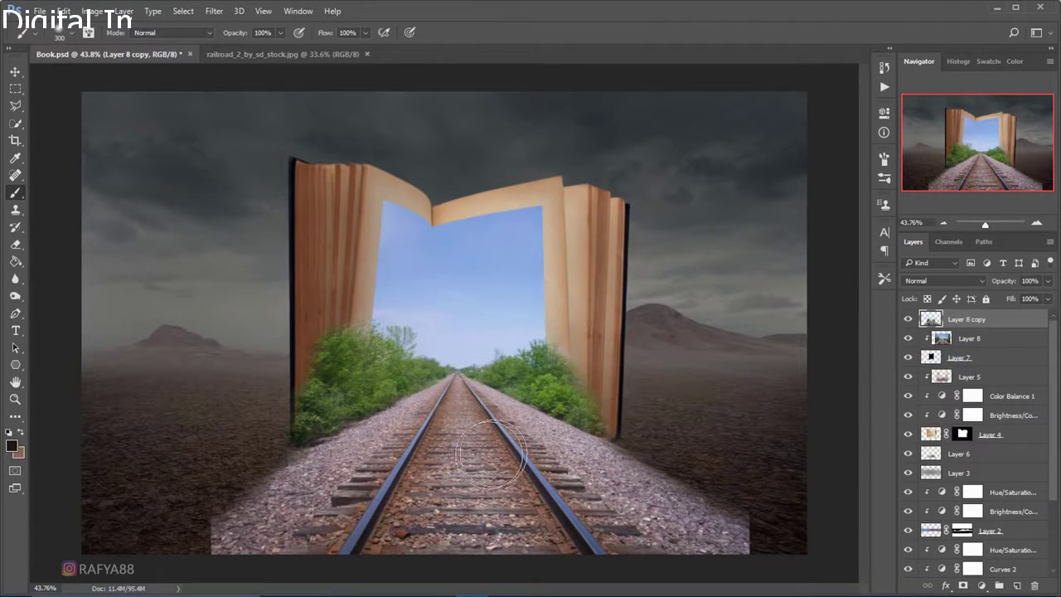
scroll(563, 431, "up", 2)
left_click_drag(503, 339, 499, 346)
Clone gravel into the empty bottom-left corner and the area right of the track bed
key("s")
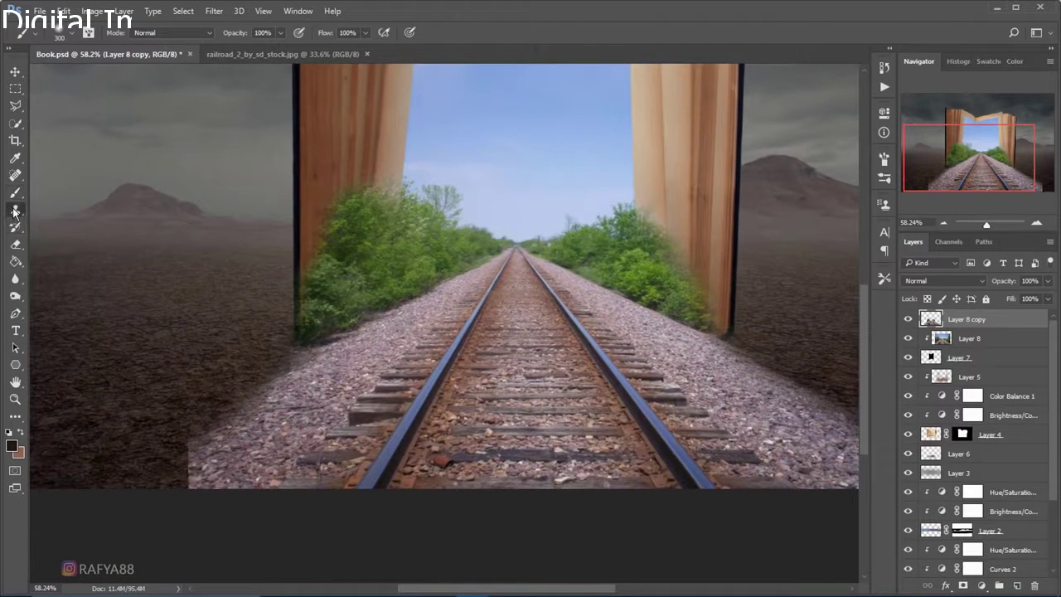
left_click(258, 443, "alt")
left_click_drag(189, 471, 178, 484)
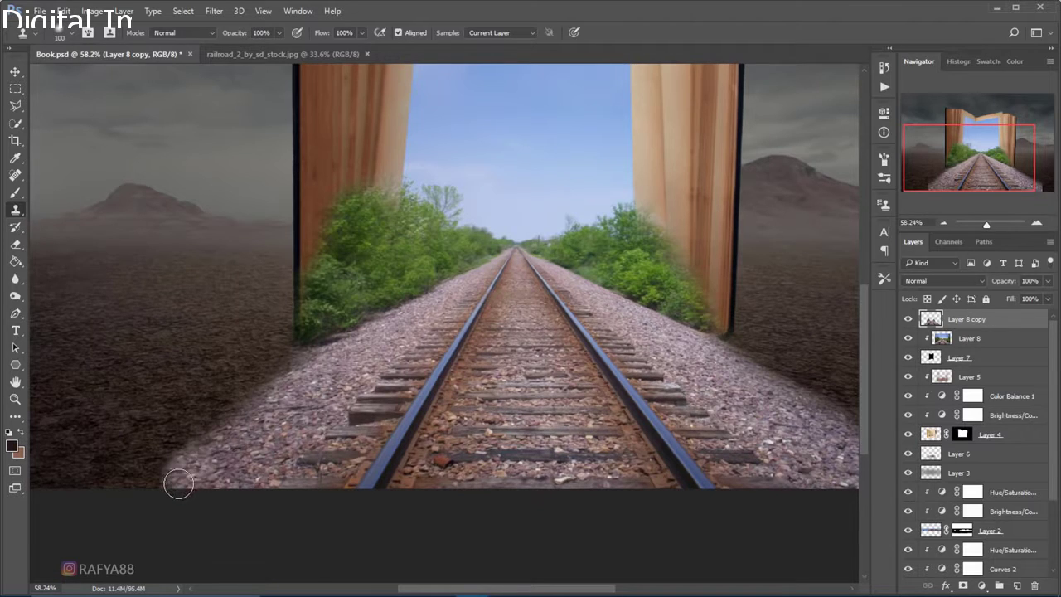
scroll(252, 458, "right", 5)
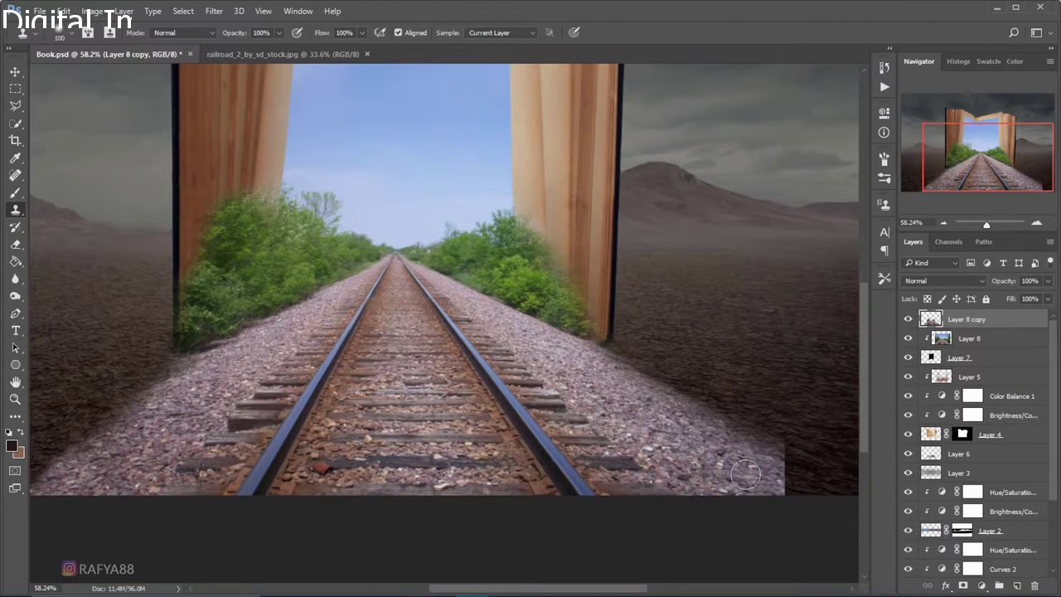
left_click(750, 477, "alt")
mouse_move(782, 457)
left_mouse_down()
mouse_move(768, 476)
mouse_move(800, 499)
left_mouse_up()
scroll(772, 498, "down", 2)
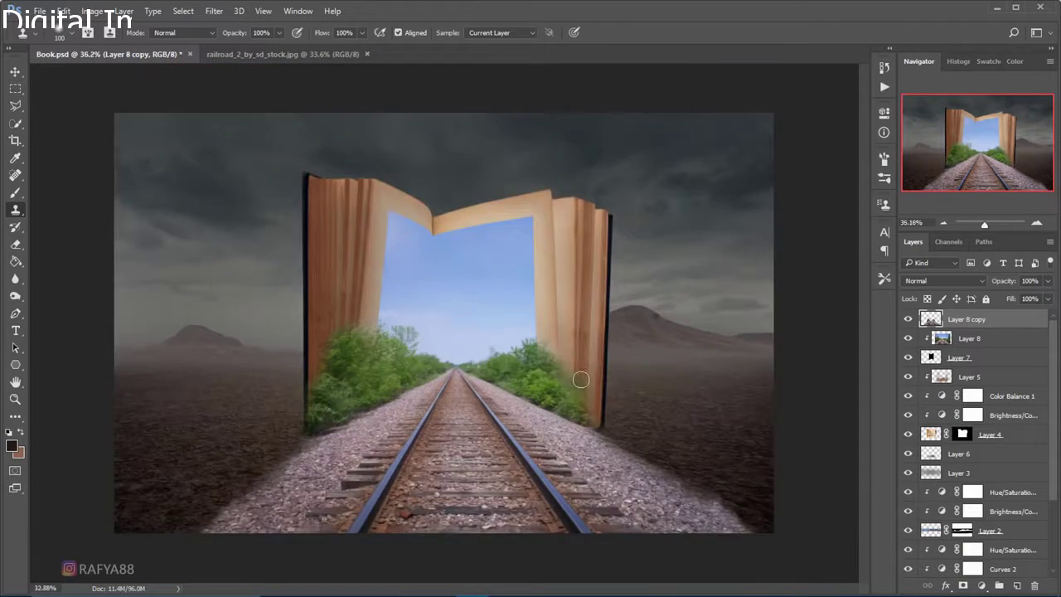
scroll(644, 455, "down", 2)
scroll(654, 461, "up", 2)
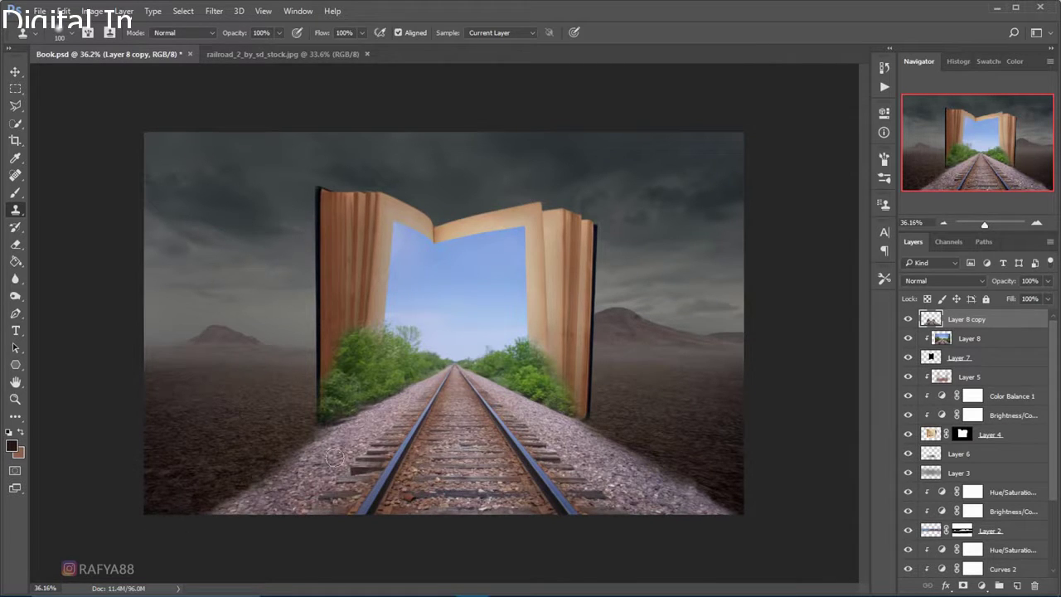
scroll(334, 457, "down", 1)
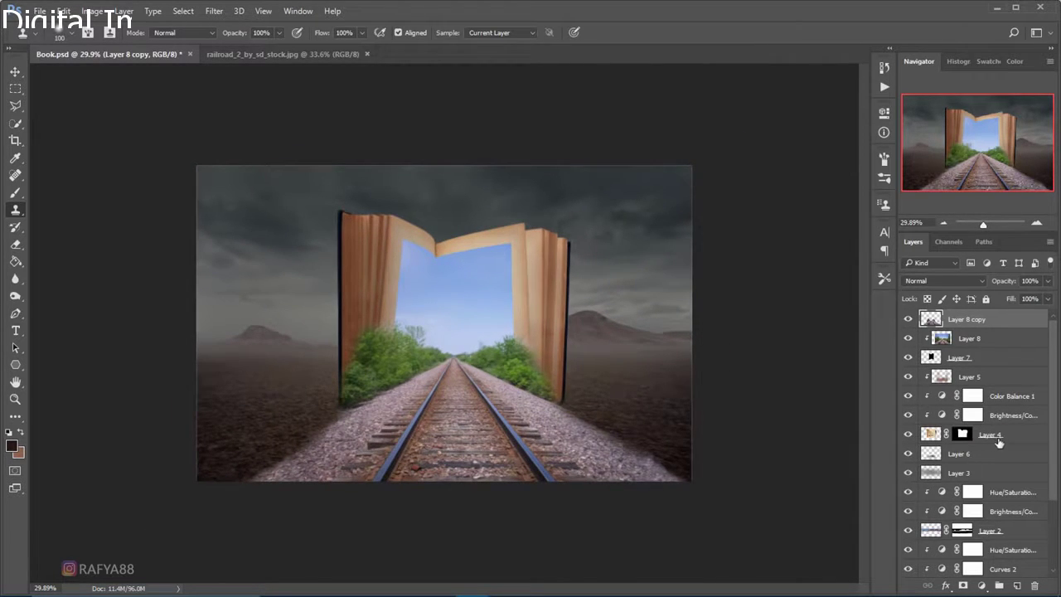
Move the book and railroad layers (Layer 6 to Layer 8 copy) slightly left
left_click(998, 457, "shift")
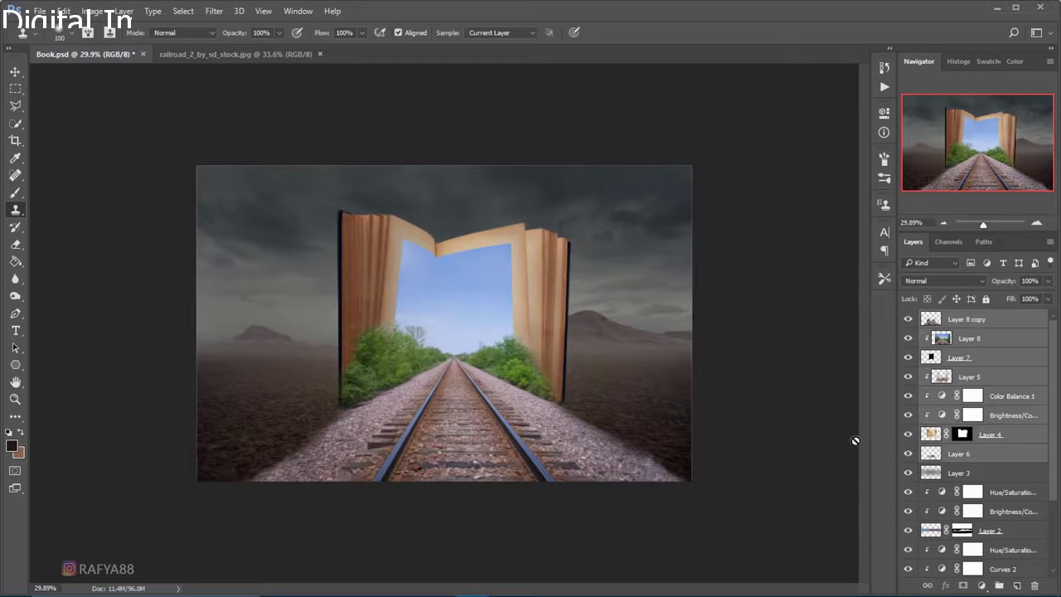
key("ctrl+t")
left_click_drag(594, 329, 579, 331)
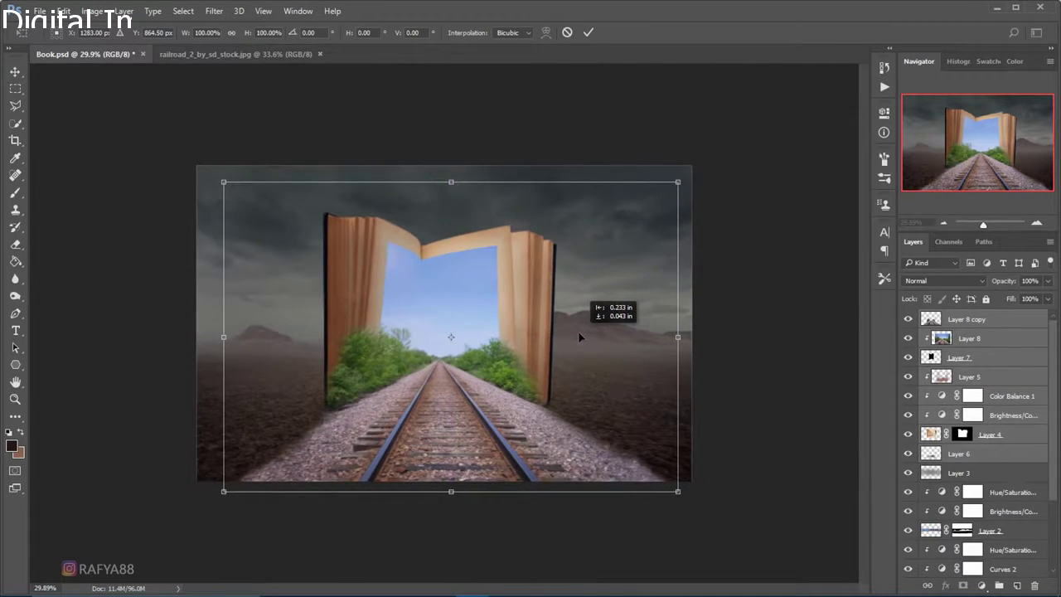
key("s")
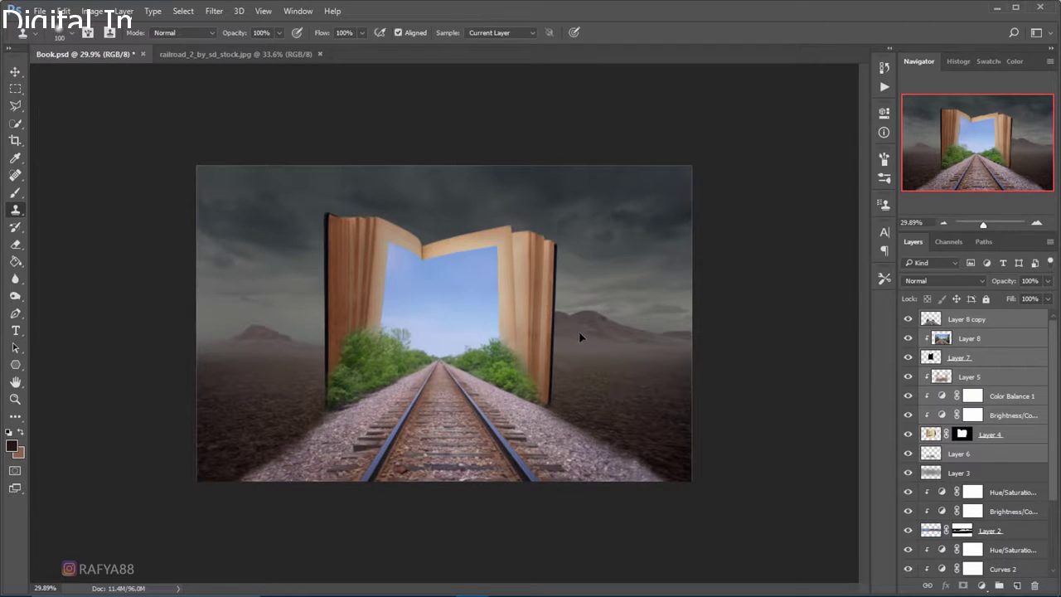
scroll(579, 331, "up", 3)
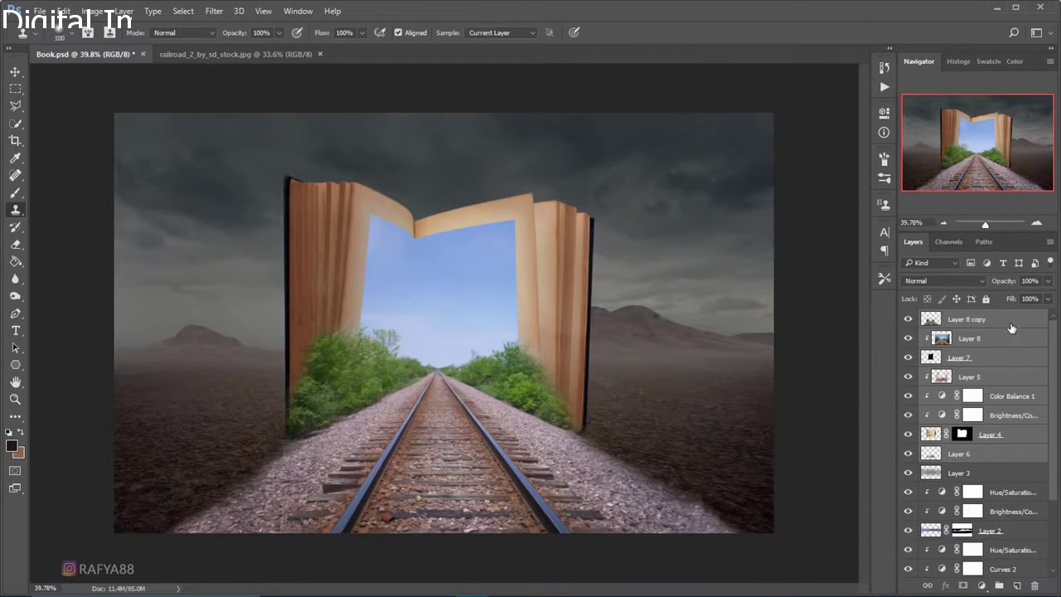
Select Layer 8 copy, compare it on and off, and add a Curves adjustment layer
left_click(1009, 321)
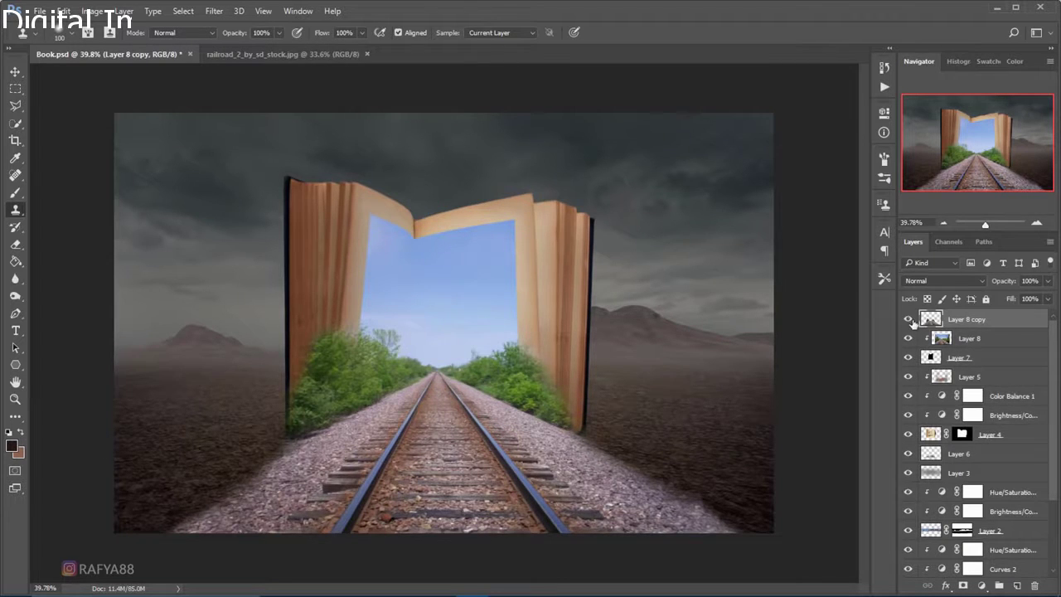
left_click(908, 319)
left_click(908, 320)
left_click(983, 585)
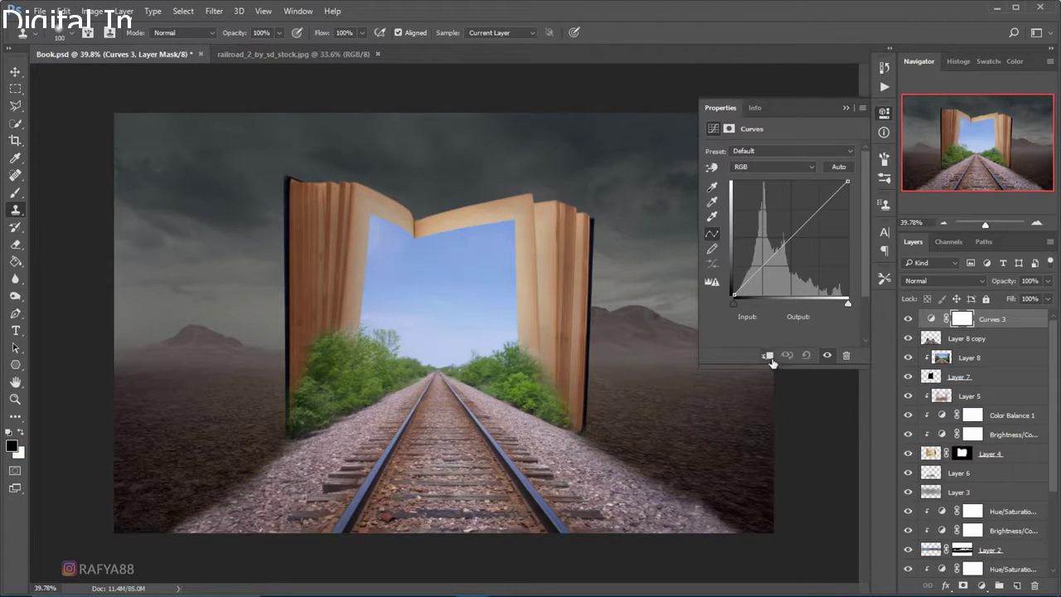
Clip Curves 3 to Layer 8 copy, lower the highlights and set a midtone point at 134/53
key("ctrl+alt+g")
mouse_move(848, 181)
left_mouse_down()
mouse_move(847, 227)
mouse_move(872, 239)
left_mouse_up()
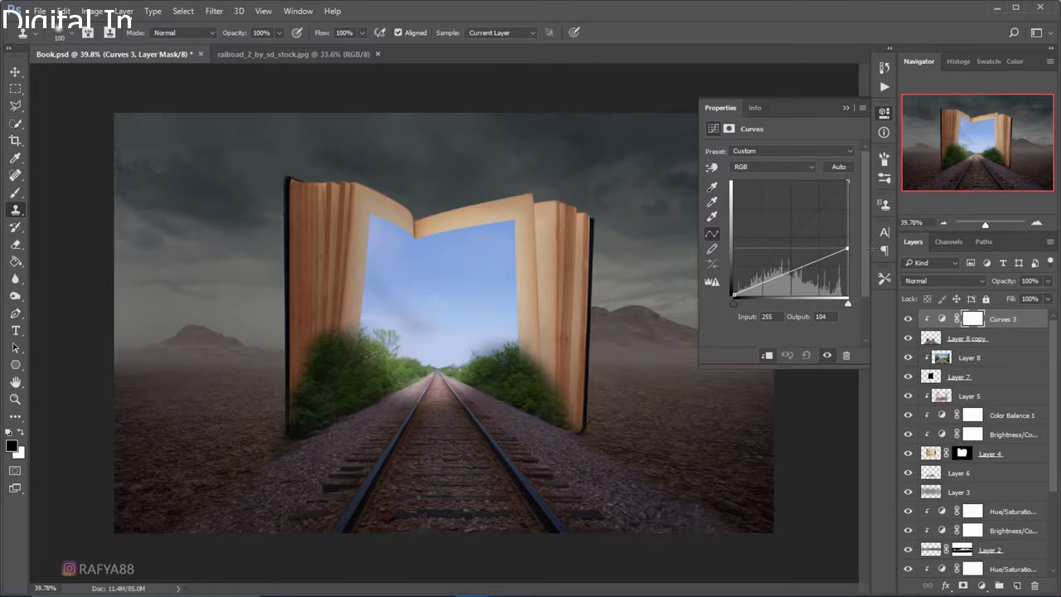
left_click_drag(793, 273, 794, 268)
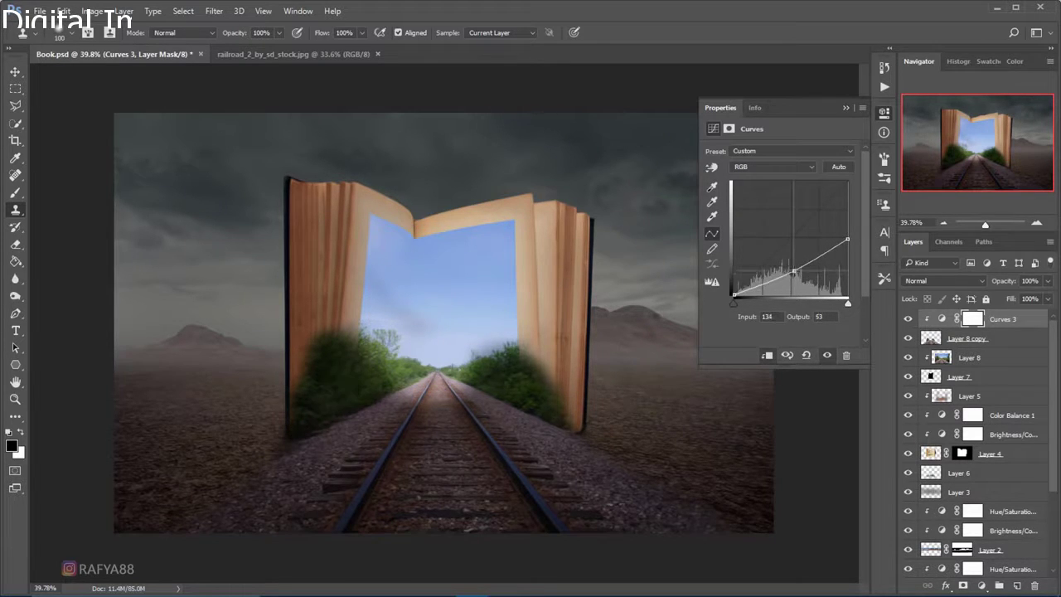
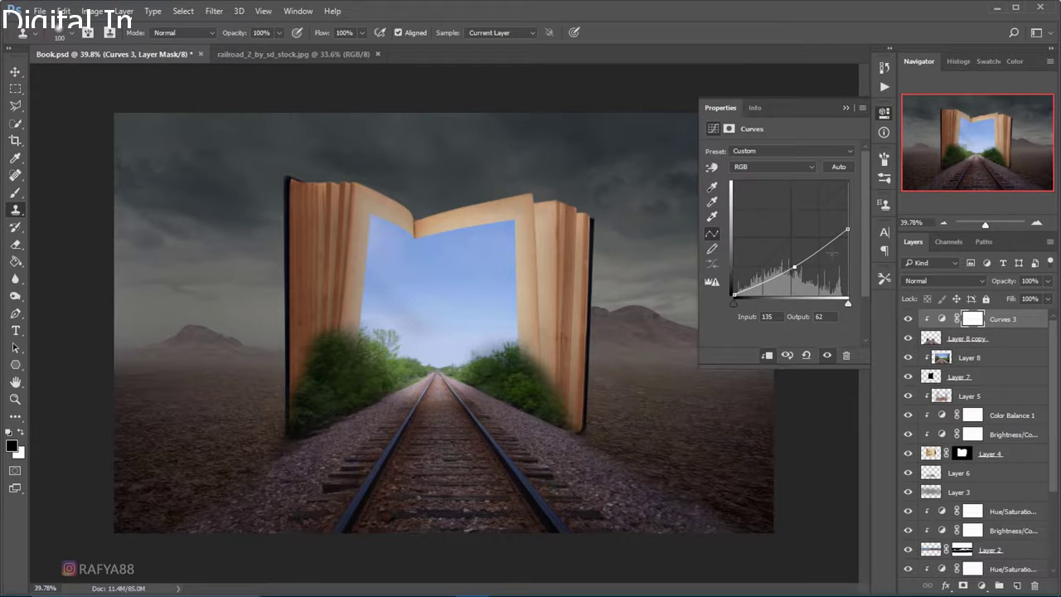
Paint black on the Curves 3 mask over the left bushes to keep them brighter
left_click(846, 110)
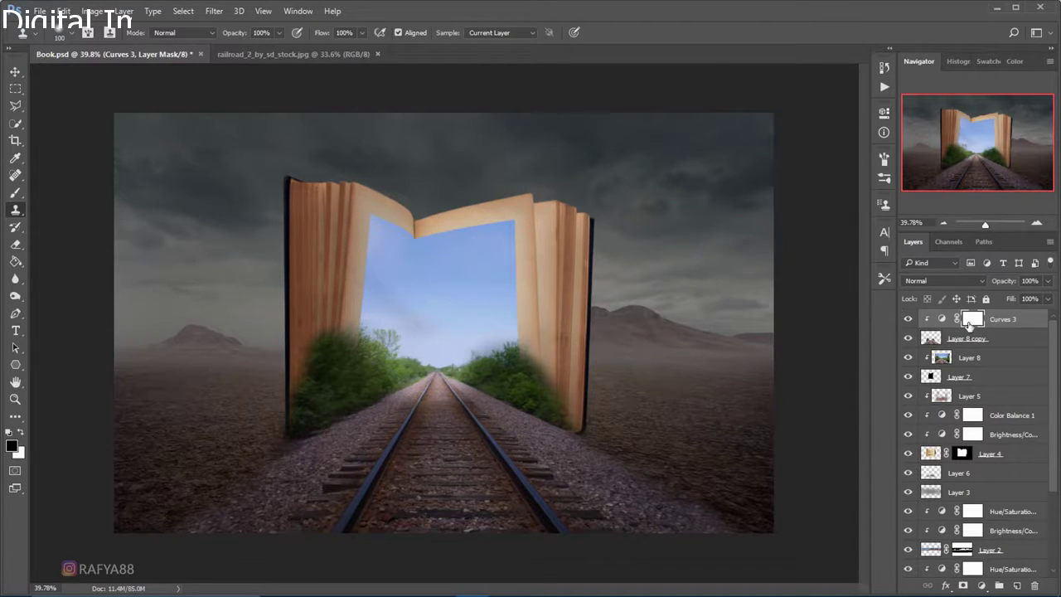
left_click(15, 195)
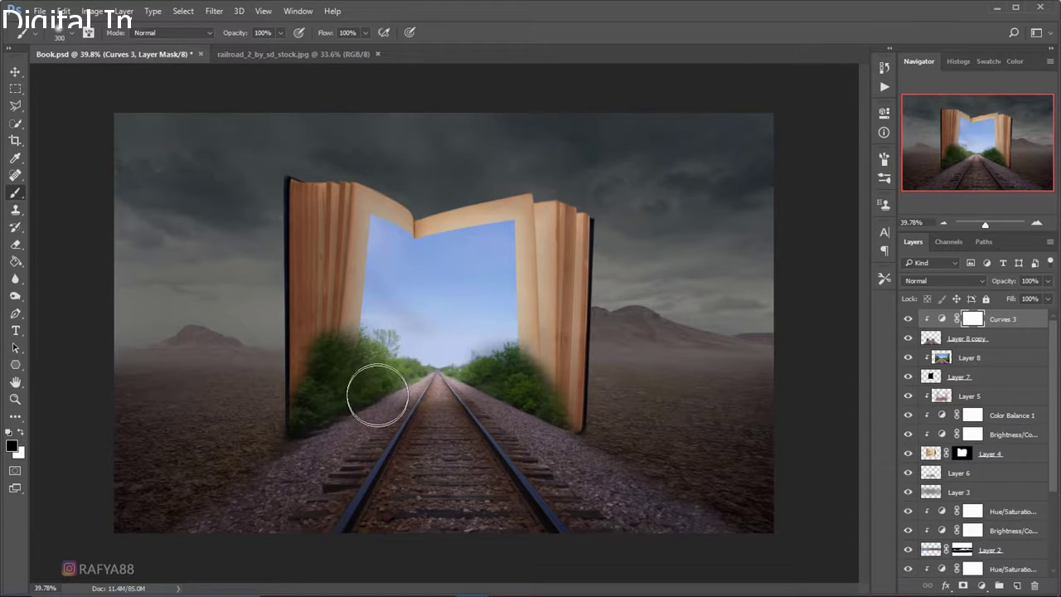
key("bracketright")
key("bracketright")
left_click(452, 345)
key("bracketleft")
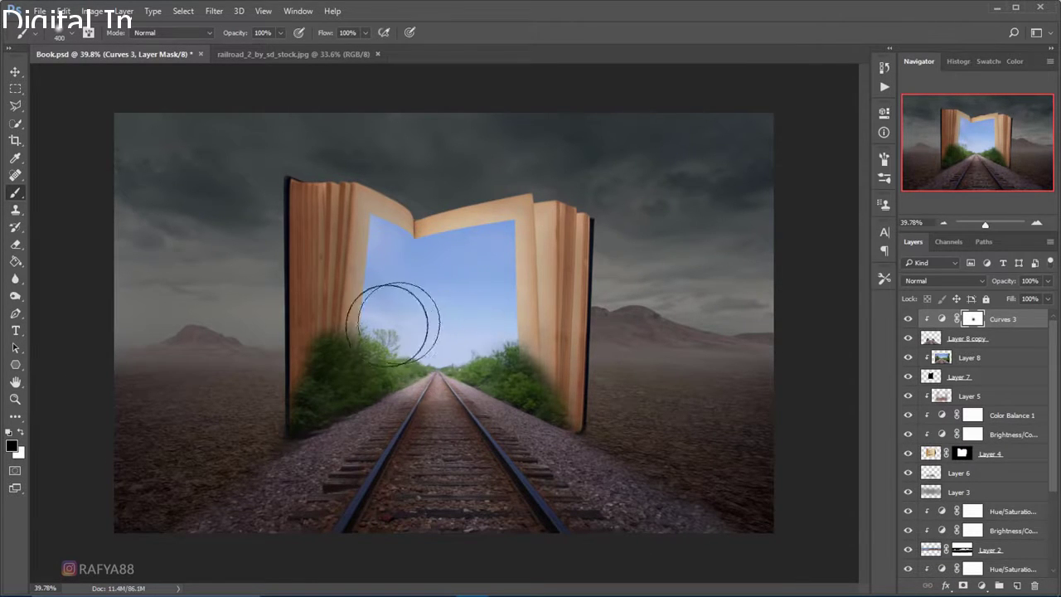
mouse_move(379, 353)
left_mouse_down()
mouse_move(390, 382)
mouse_move(426, 345)
left_mouse_up()
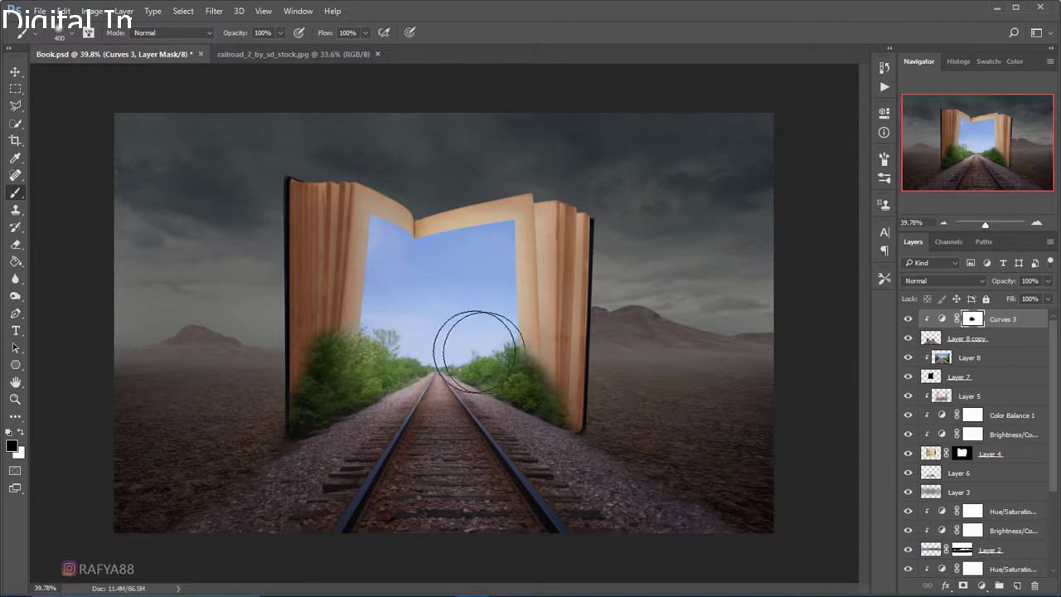
Mask the darkening off the tracks, undo the last stroke, and lower brush flow to 21%
key("bracketright")
key("bracketright")
key("bracketright")
left_click_drag(433, 391, 436, 417)
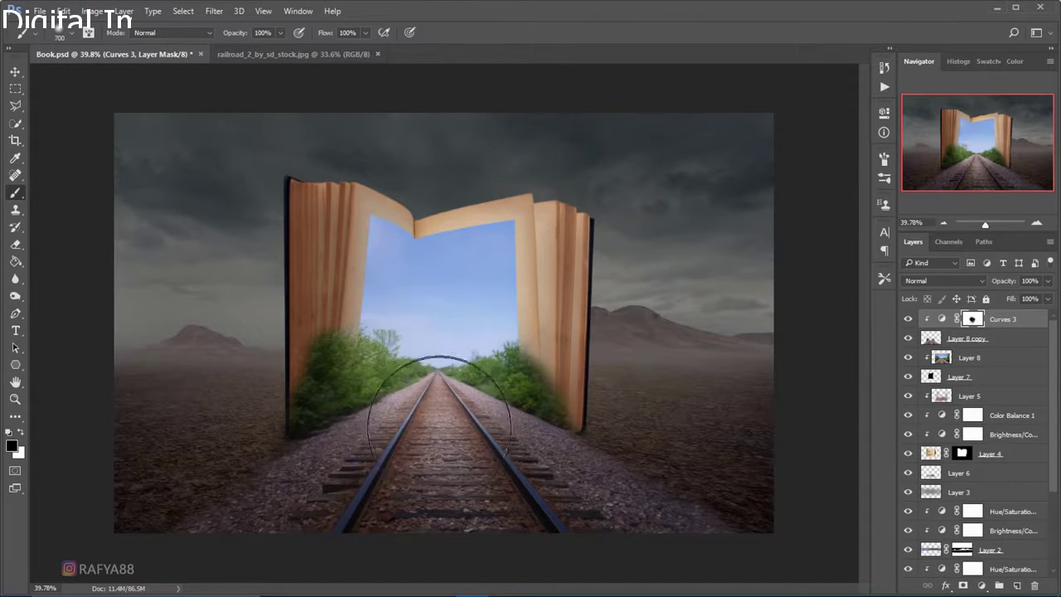
left_click_drag(426, 473, 439, 460)
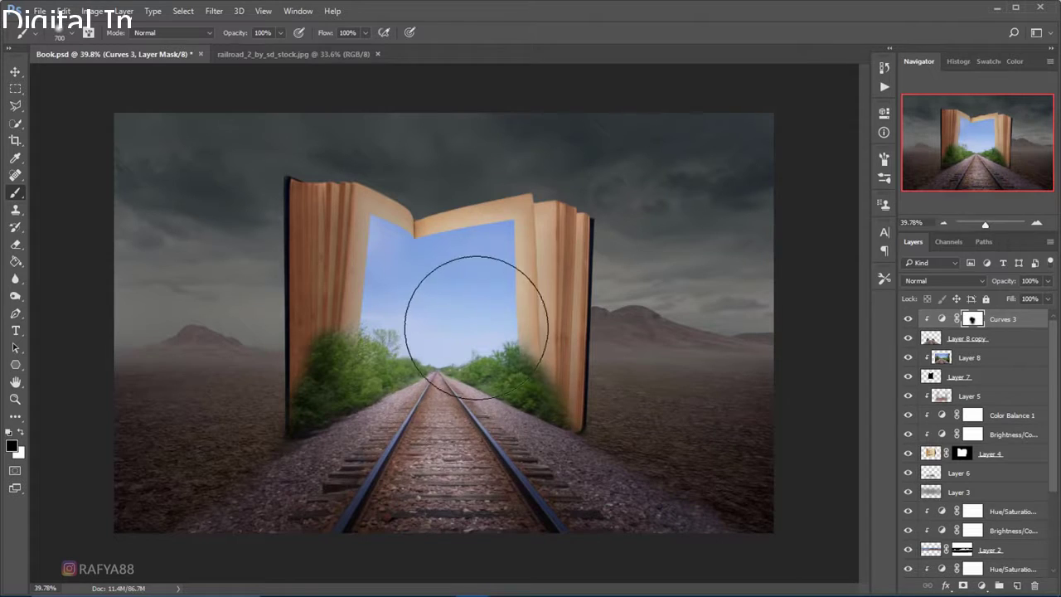
key("ctrl+z")
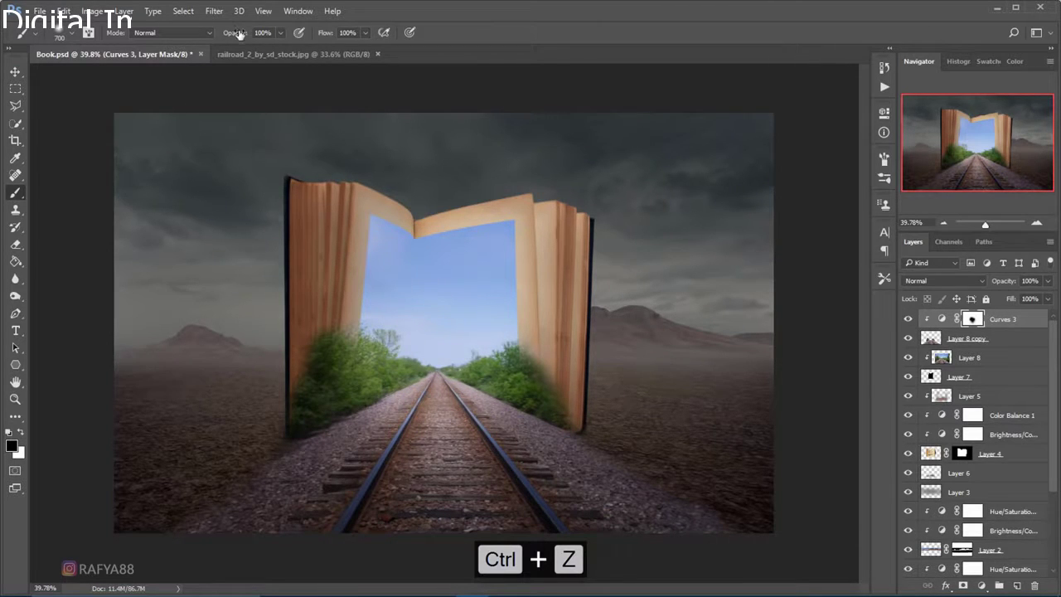
left_click_drag(325, 33, 259, 33)
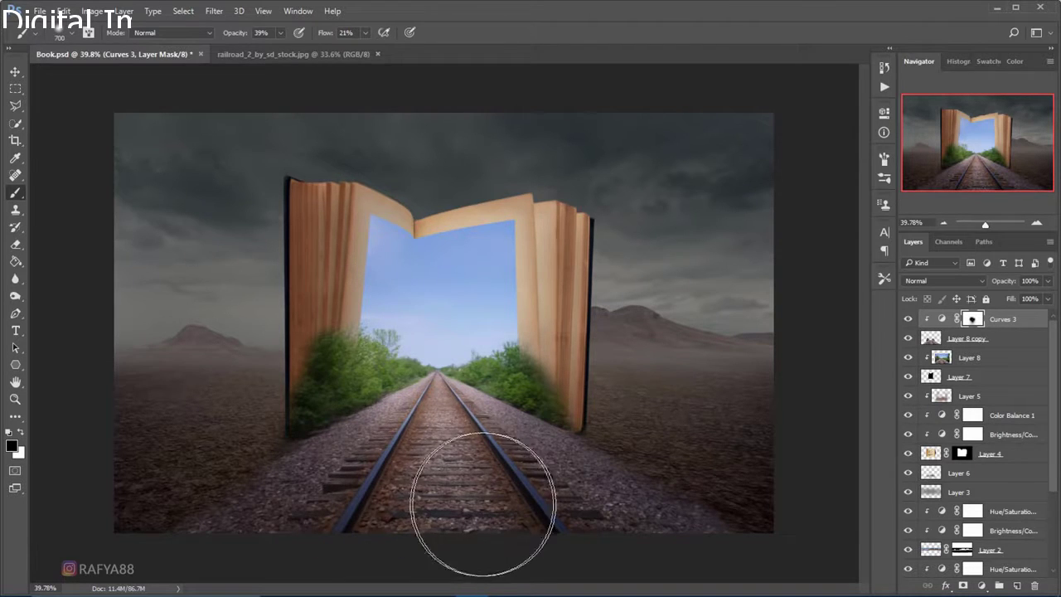
scroll(445, 332, "down", 2)
scroll(489, 344, "down", 1)
scroll(523, 382, "down", 1)
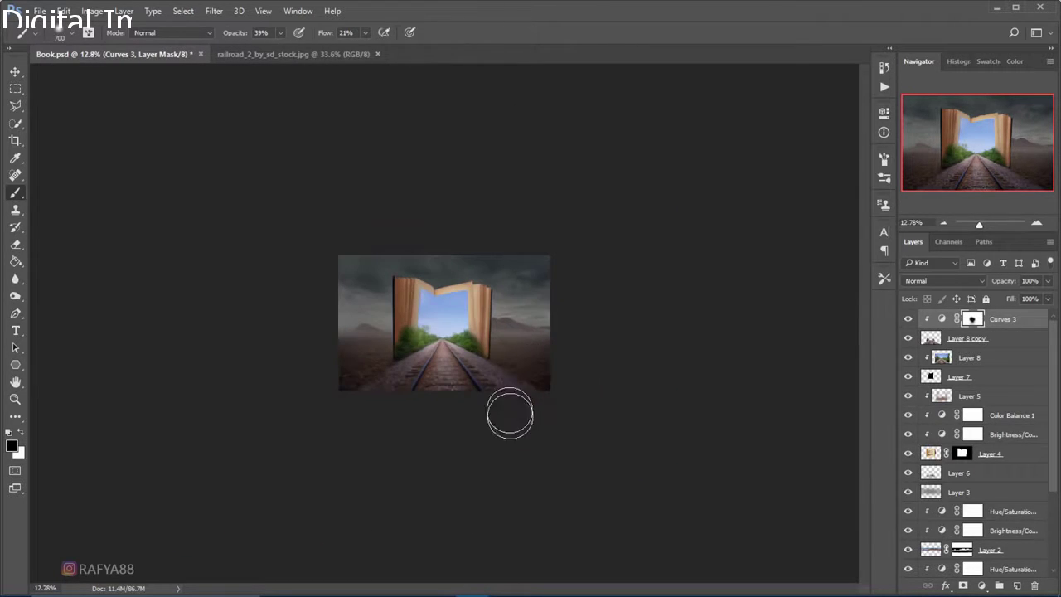
scroll(462, 477, "up", 2)
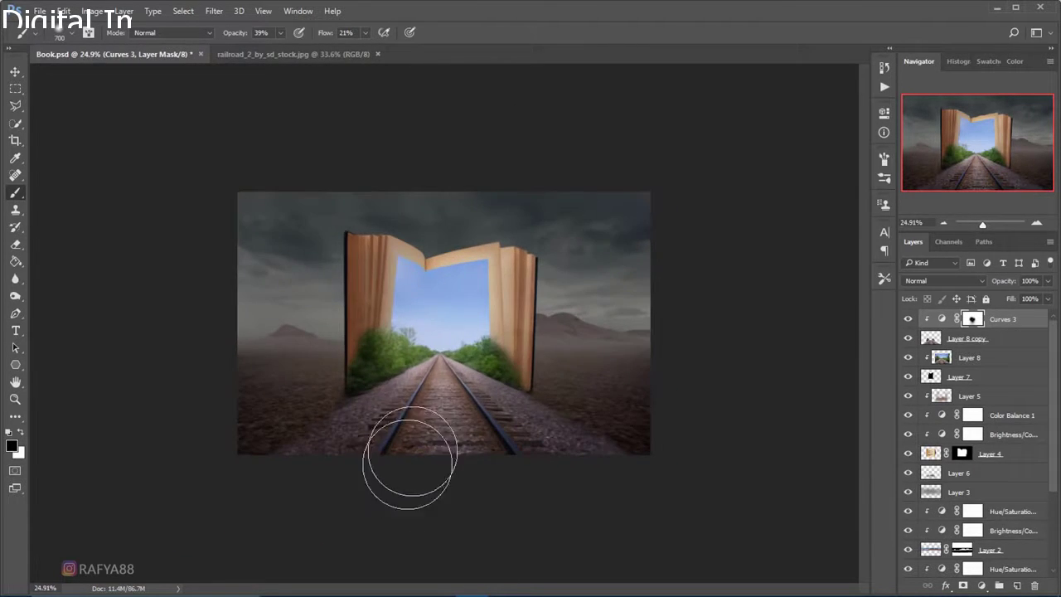
scroll(423, 460, "up", 1)
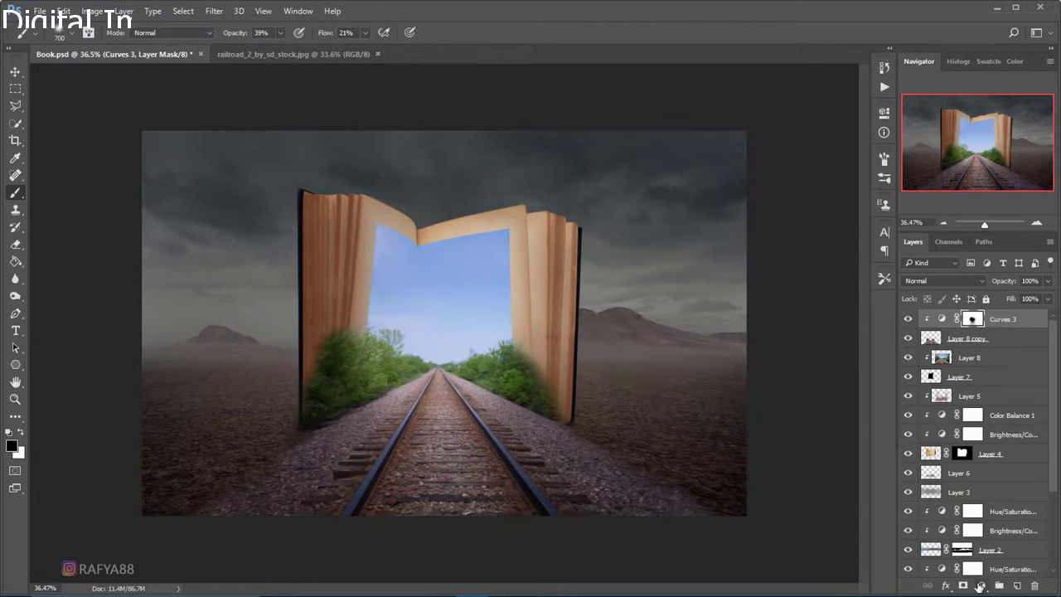
Add a clipped Color Balance layer set to Highlights, with Yellow–Blue at -20
left_click(980, 586)
left_click(999, 435)
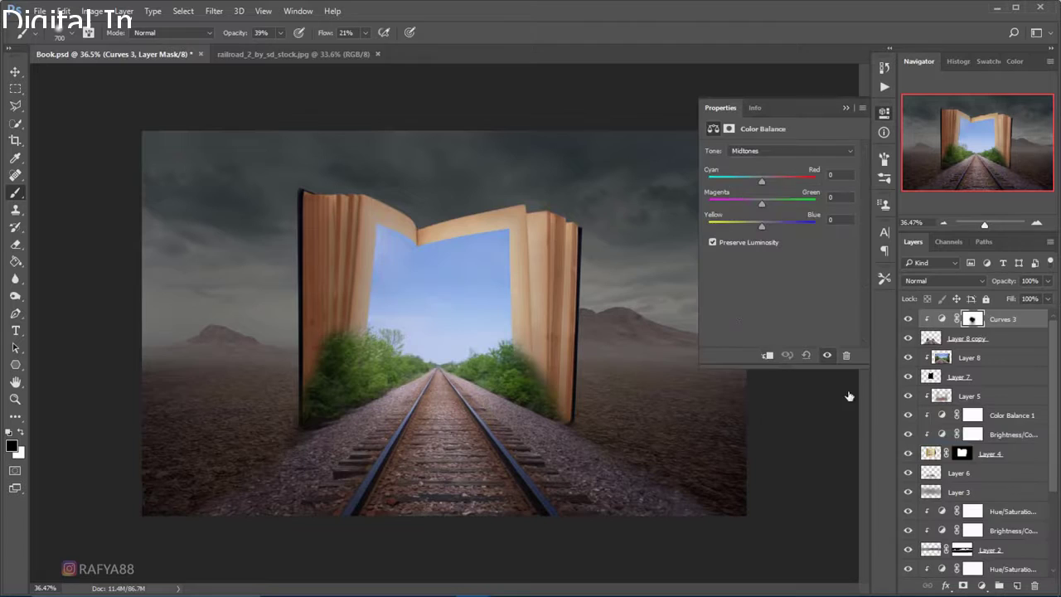
left_click(767, 355)
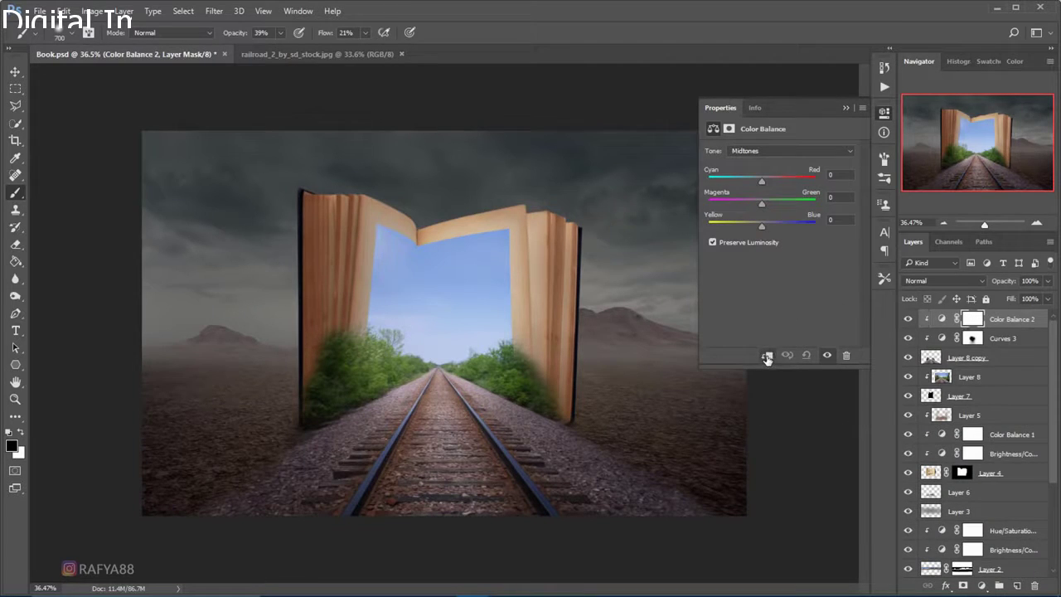
left_click(786, 147)
left_click(772, 175)
left_click_drag(767, 225, 735, 230)
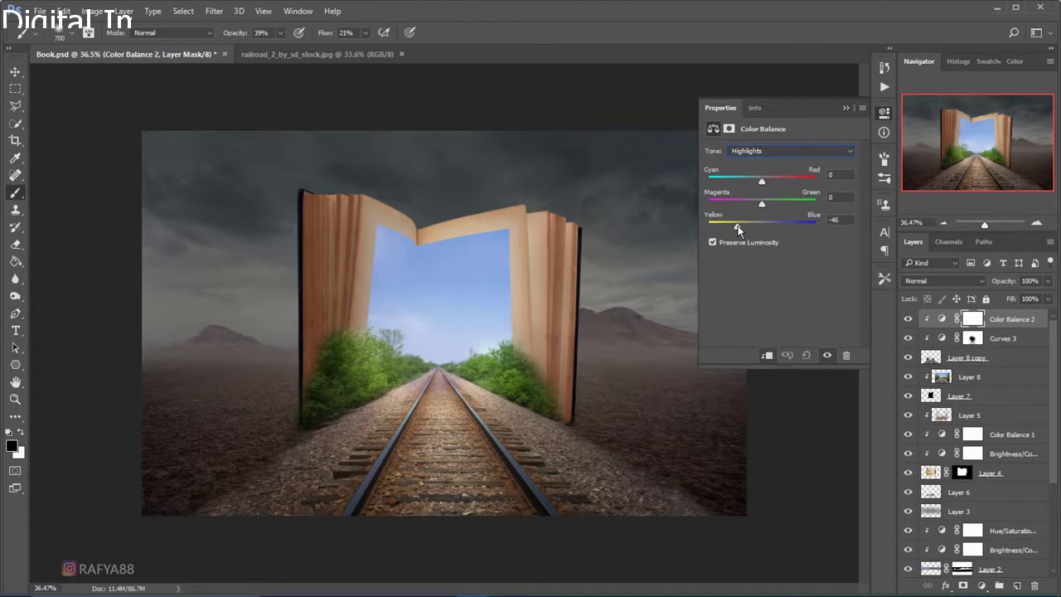
left_click_drag(747, 225, 752, 225)
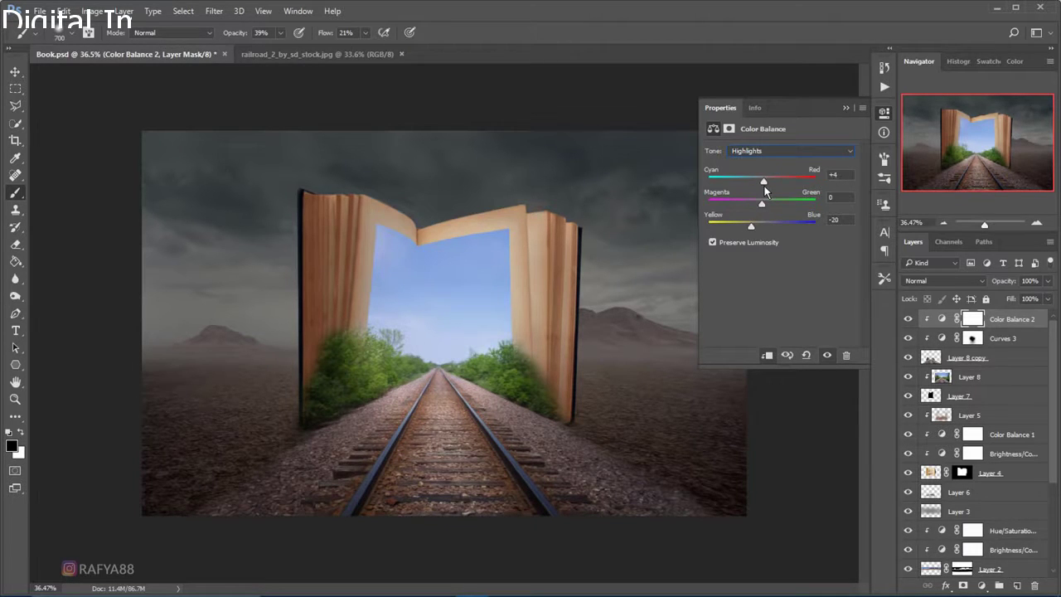
left_click(846, 108)
scroll(415, 249, "down", 5)
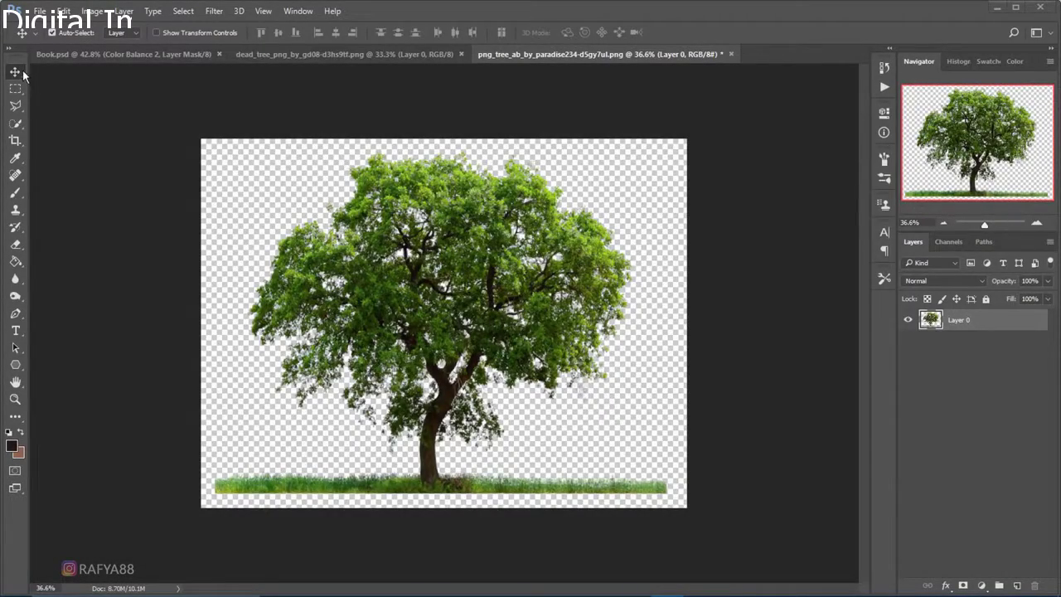
Bring the green tree into Book.psd, flip it horizontally and scale it to about 34%
left_click_drag(396, 182, 524, 358)
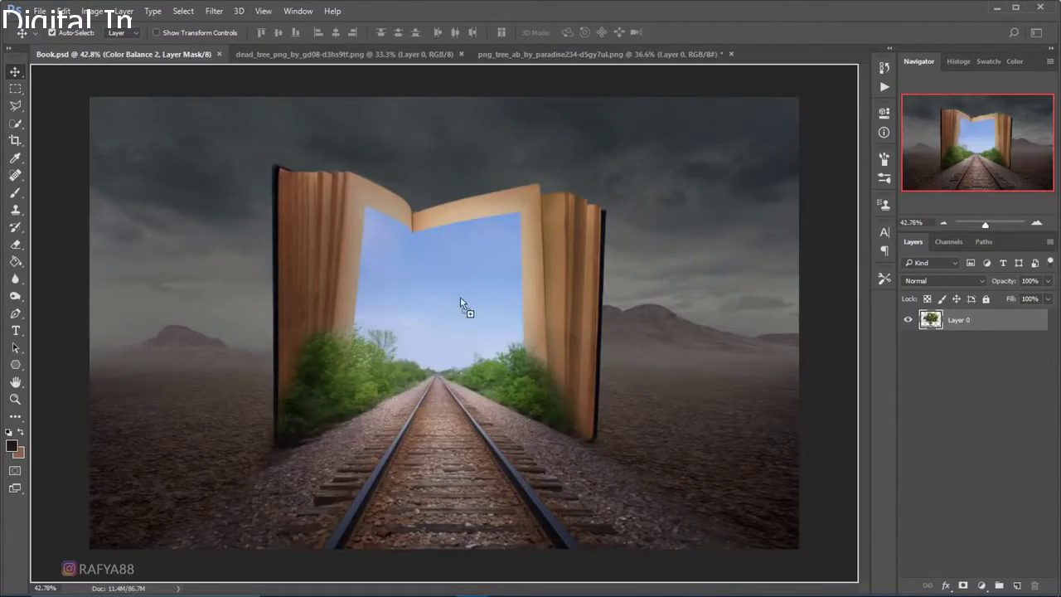
key("ctrl+t")
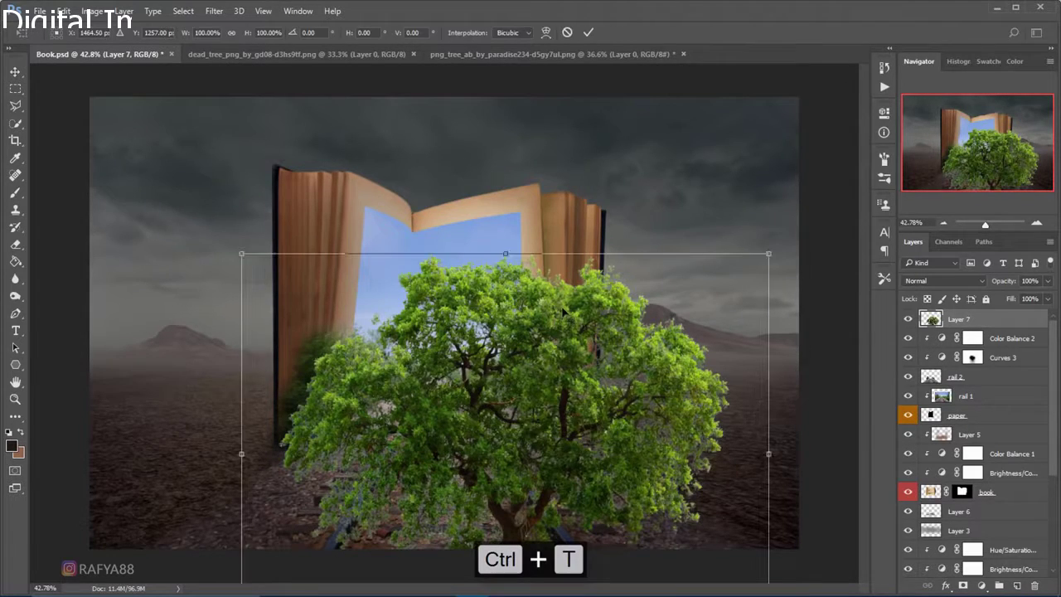
right_click(559, 309)
left_click(613, 505)
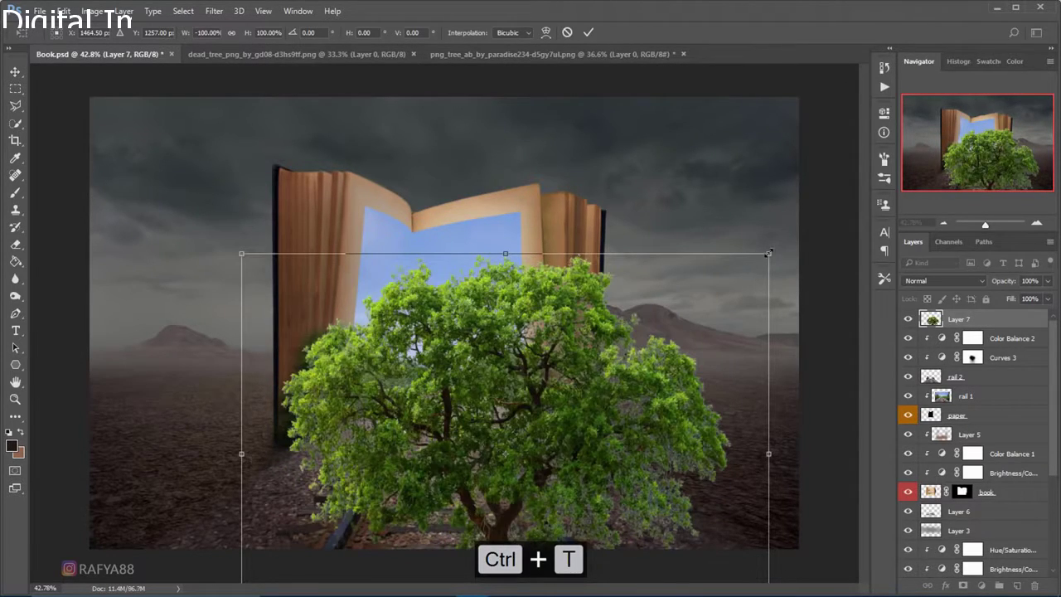
left_click_drag(768, 252, 611, 375)
left_click_drag(539, 465, 571, 310)
scroll(561, 321, "up", 1)
scroll(557, 315, "up", 1)
left_click_drag(703, 165, 683, 178)
left_click_drag(579, 243, 587, 253)
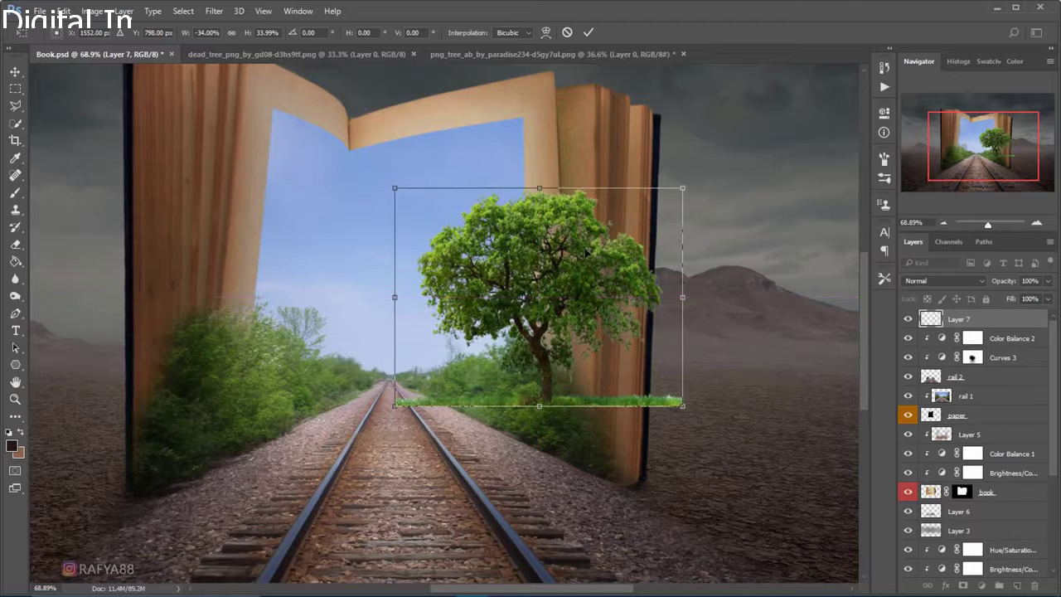
Distort the tree's corners so it stands right of the tracks, then commit
right_click(585, 252)
left_click(656, 322)
left_click_drag(395, 189, 353, 192)
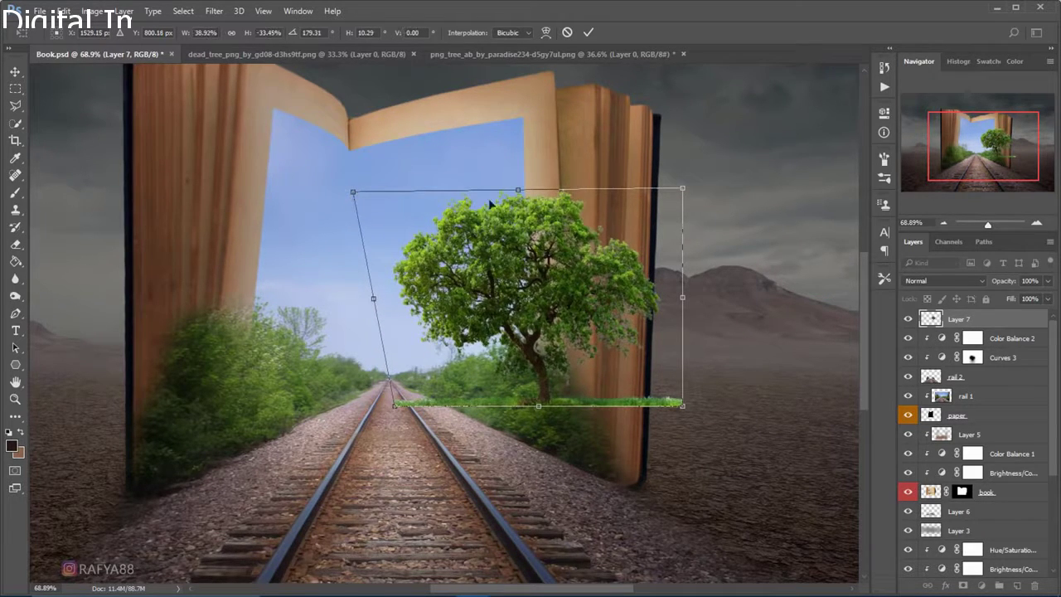
left_click_drag(679, 190, 631, 199)
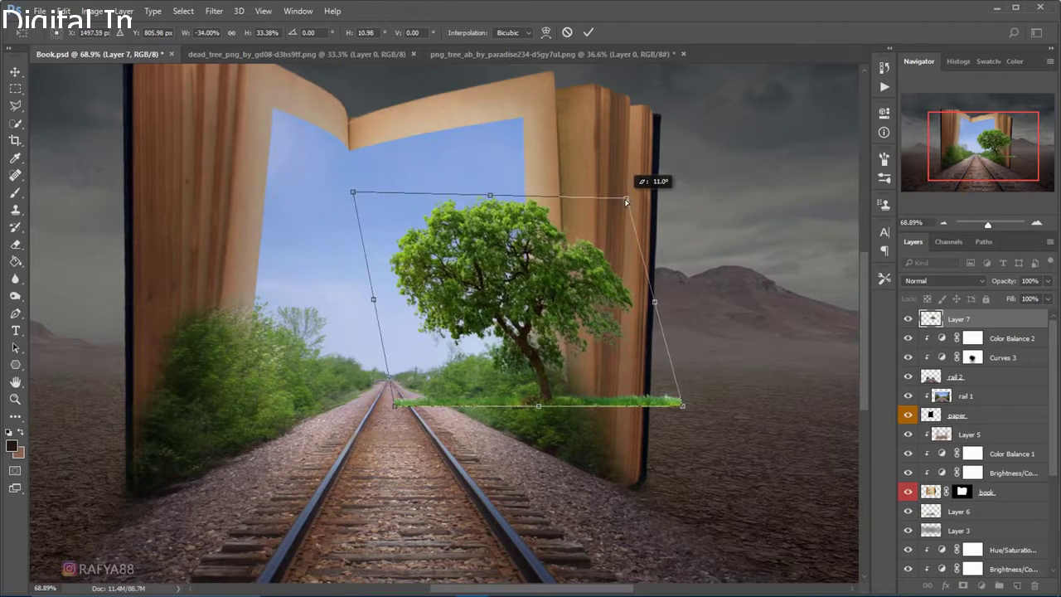
left_click_drag(365, 194, 362, 209)
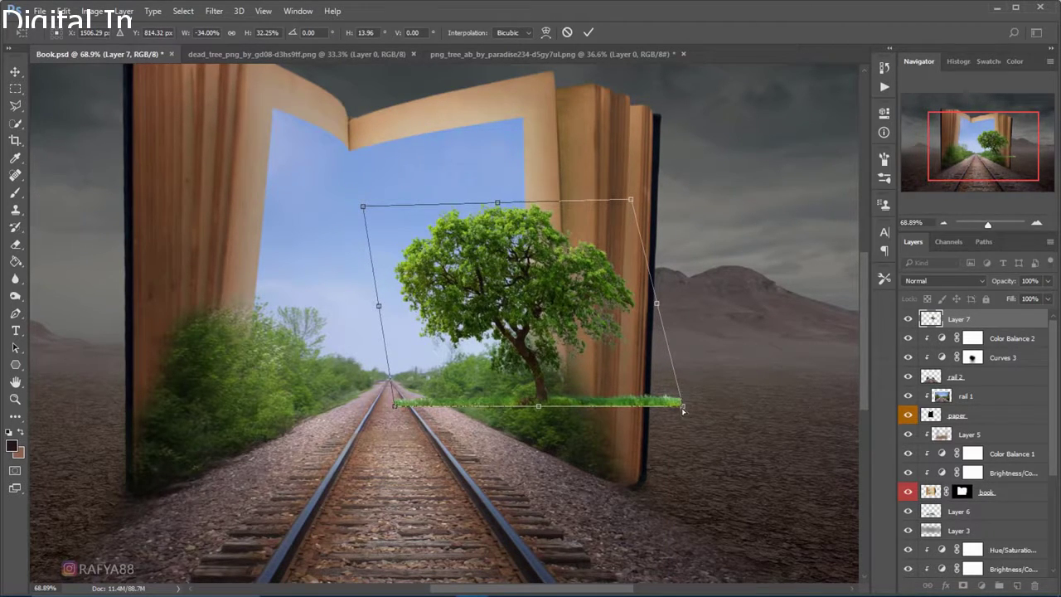
left_click_drag(683, 410, 670, 408)
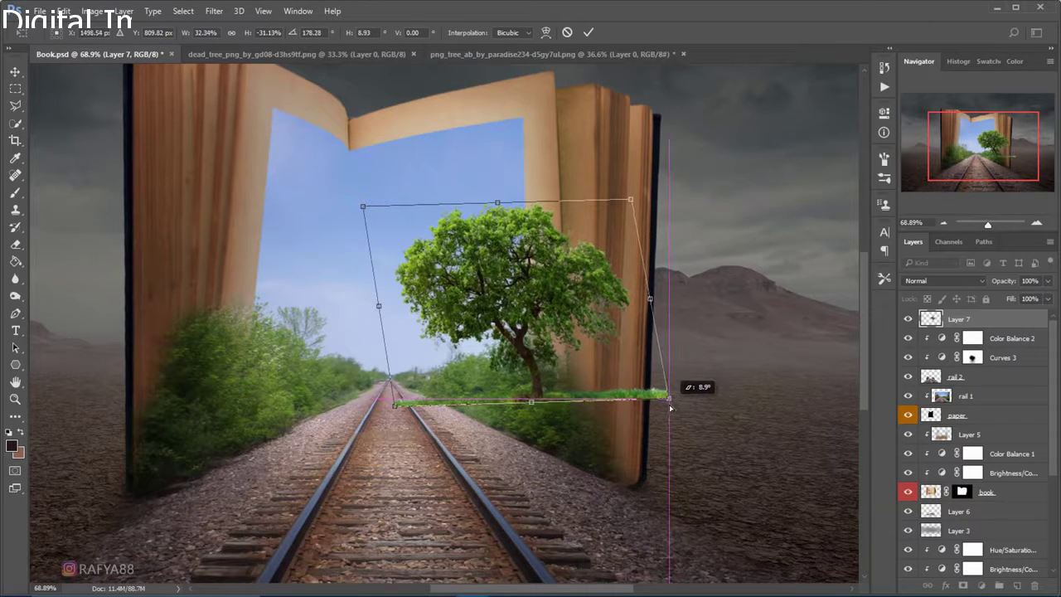
left_click_drag(671, 408, 673, 410)
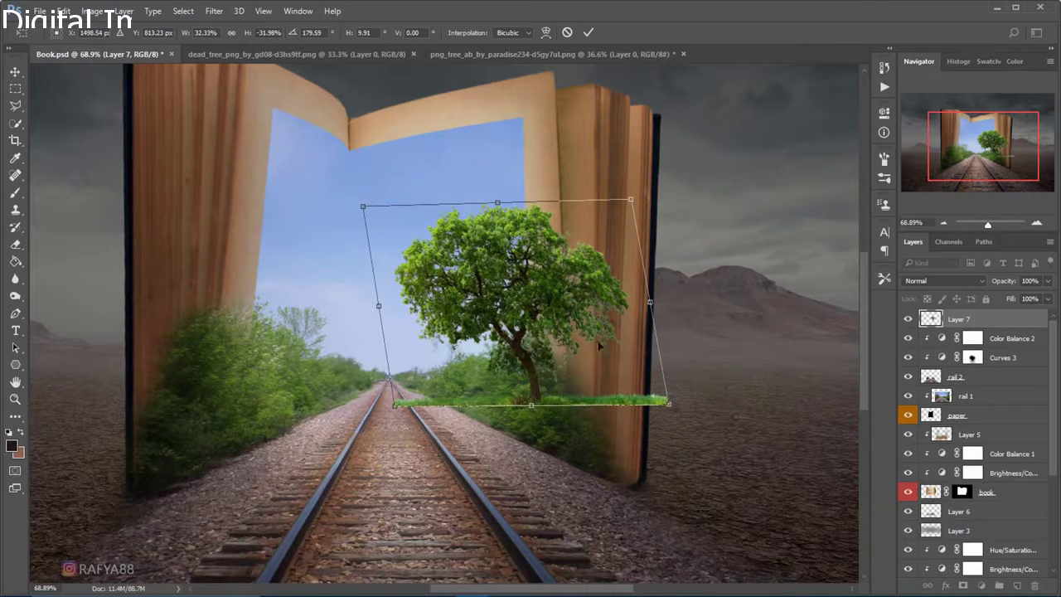
left_click_drag(552, 304, 568, 313)
left_click_drag(566, 314, 567, 313)
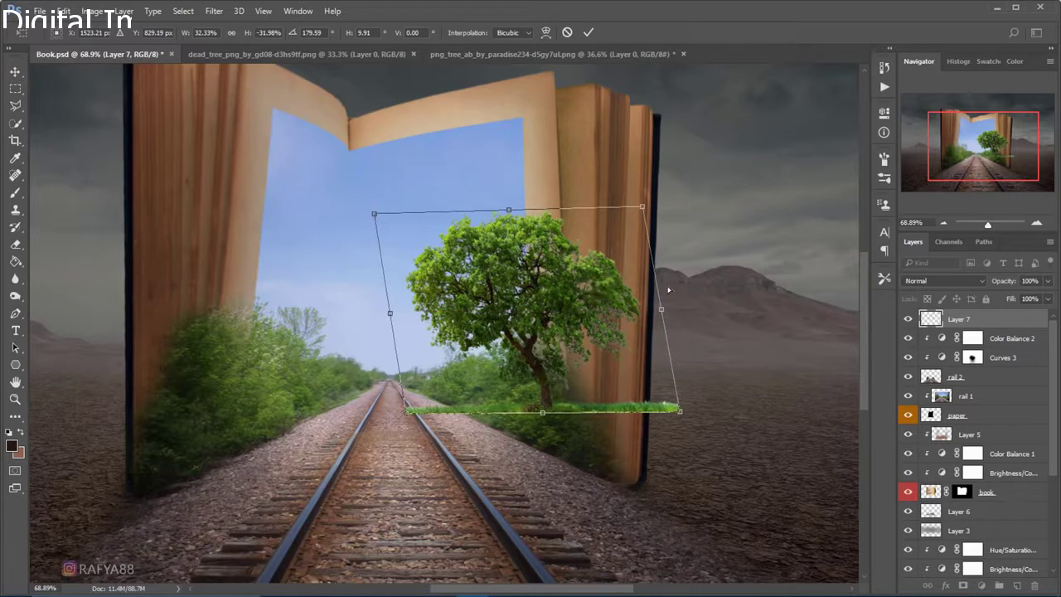
left_click(590, 34)
scroll(544, 340, "up", 3)
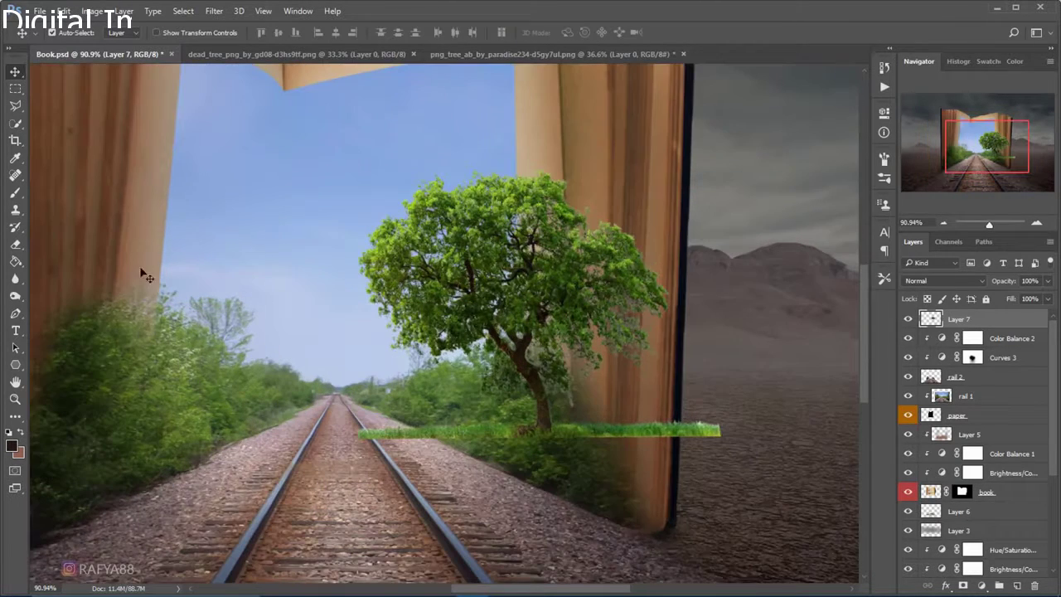
Erase the tree's grass strip, including where it crosses the tracks
left_click(16, 247)
left_click_drag(719, 433, 547, 435)
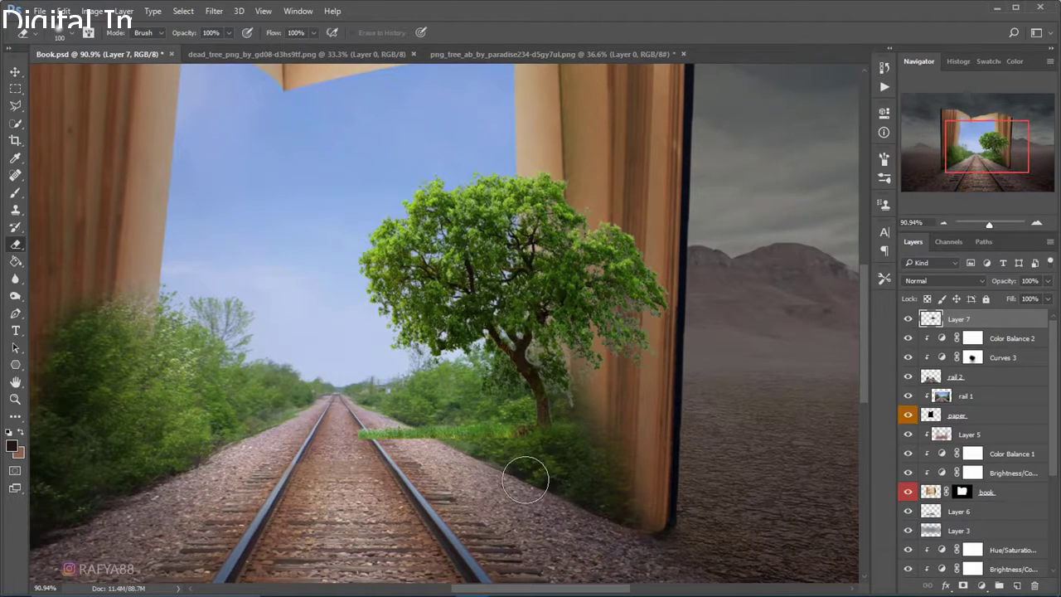
left_click_drag(475, 439, 305, 462)
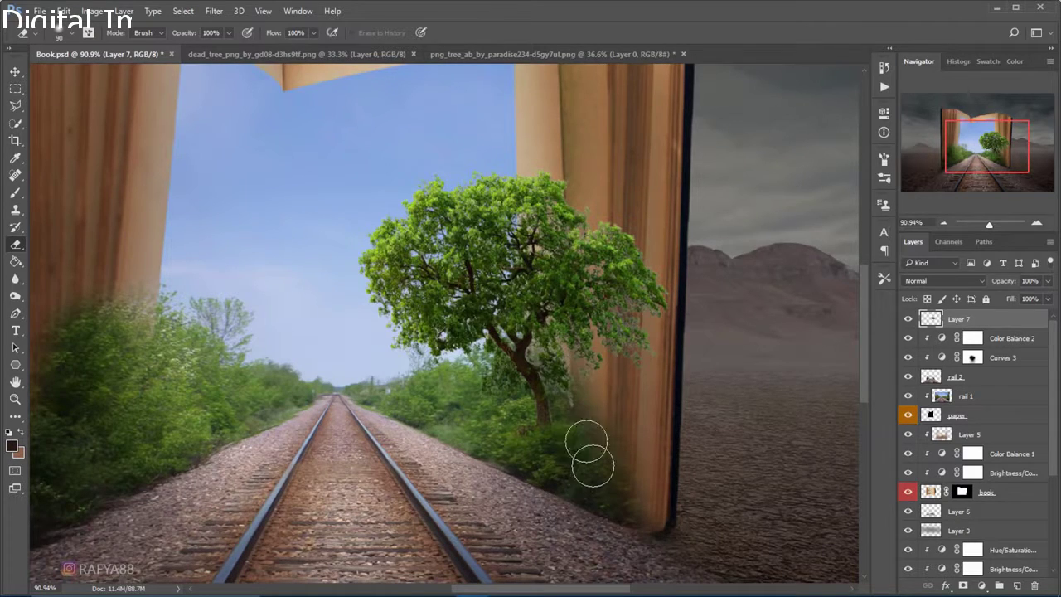
scroll(528, 341, "down", 3)
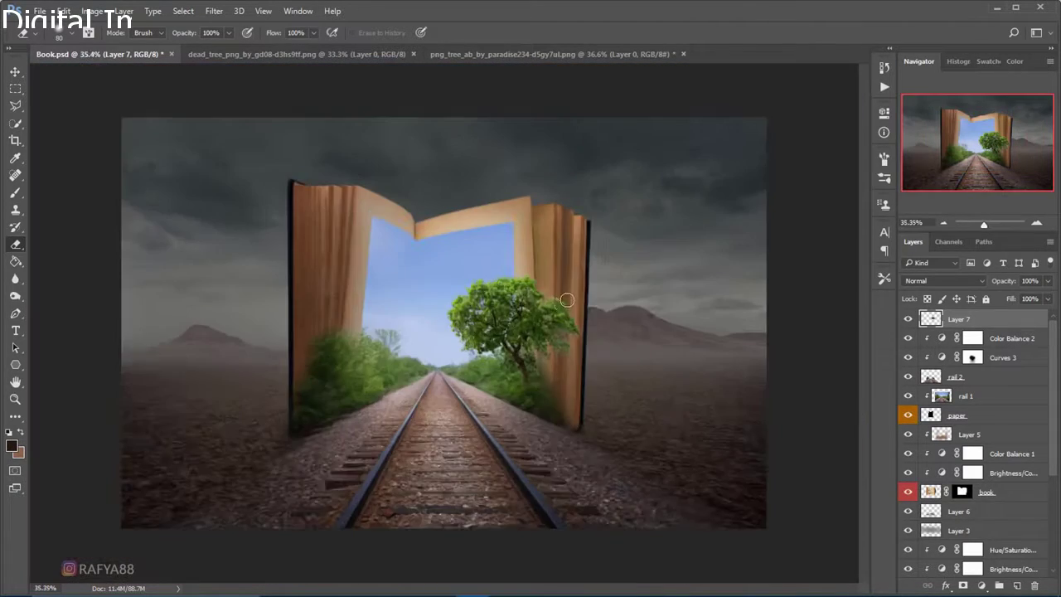
scroll(547, 332, "down", 1)
scroll(584, 311, "up", 1)
scroll(584, 318, "up", 2)
Scale the green tree to about 88% and tilt it roughly 2°
key("ctrl+t")
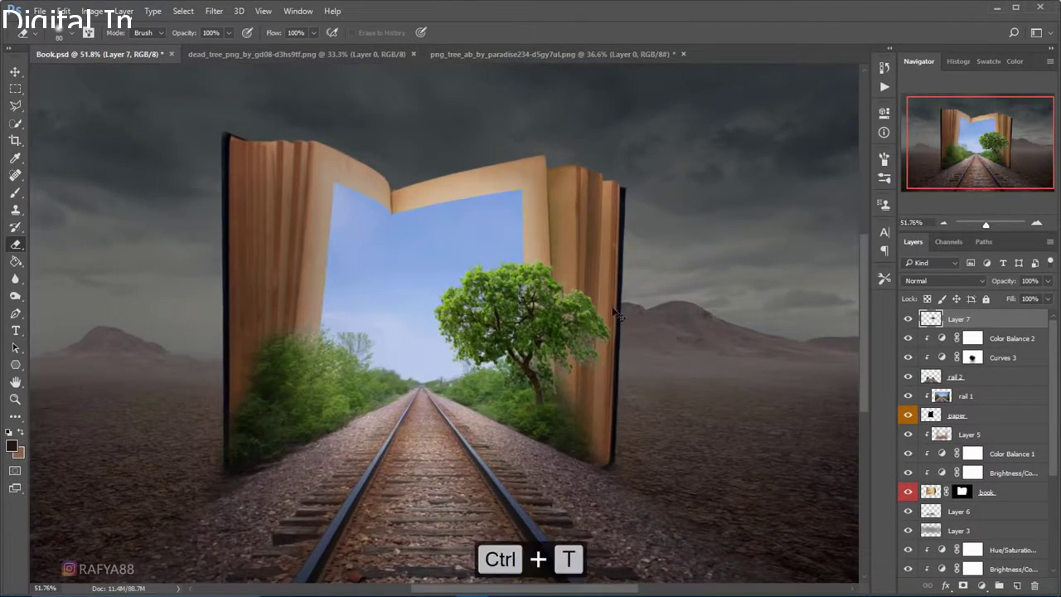
left_click_drag(637, 260, 622, 273)
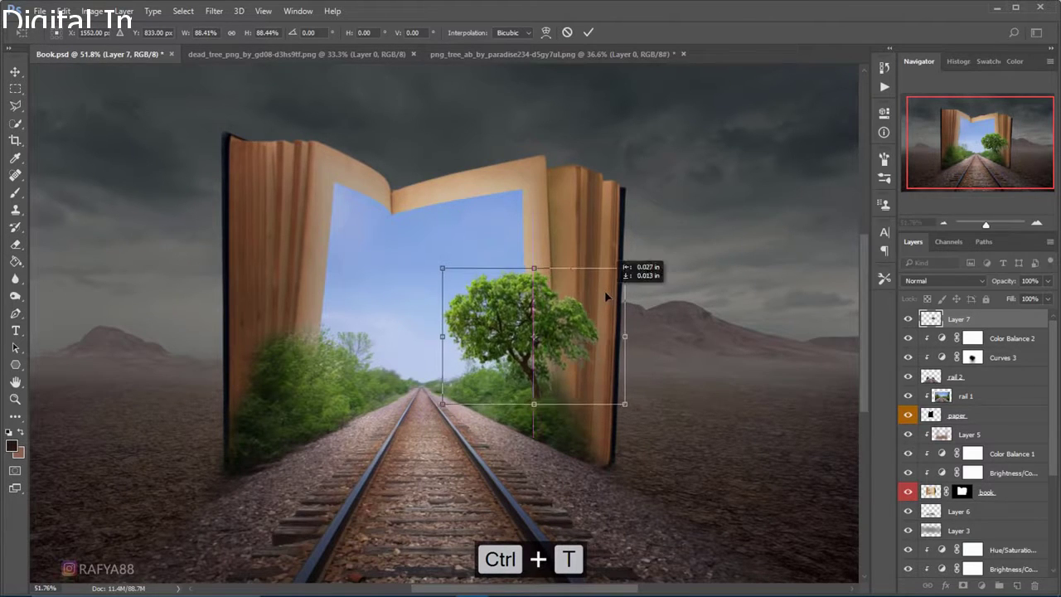
scroll(699, 322, "down", 3)
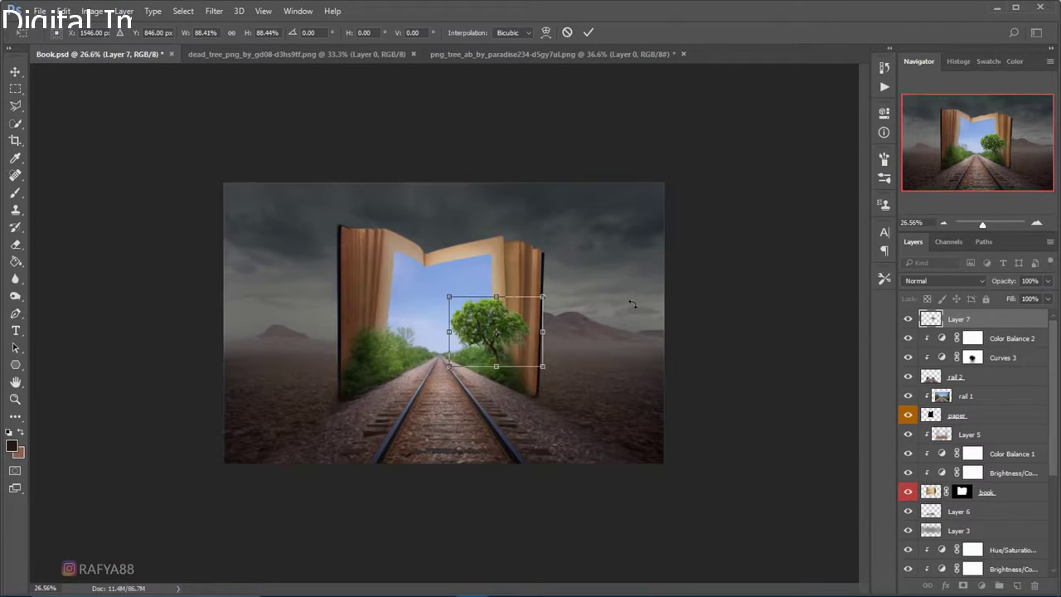
left_click_drag(626, 290, 635, 277)
scroll(444, 323, "up", 3)
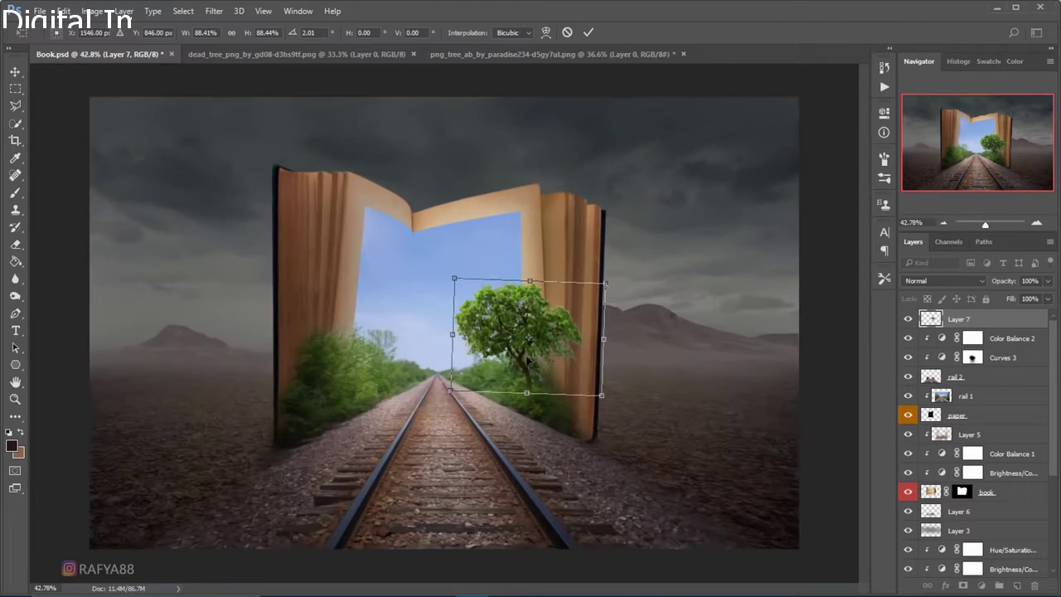
Commit the tree's transform and set up a size-400 Dodge brush for its midtones
key("Return")
scroll(547, 344, "up", 2)
left_click(15, 296)
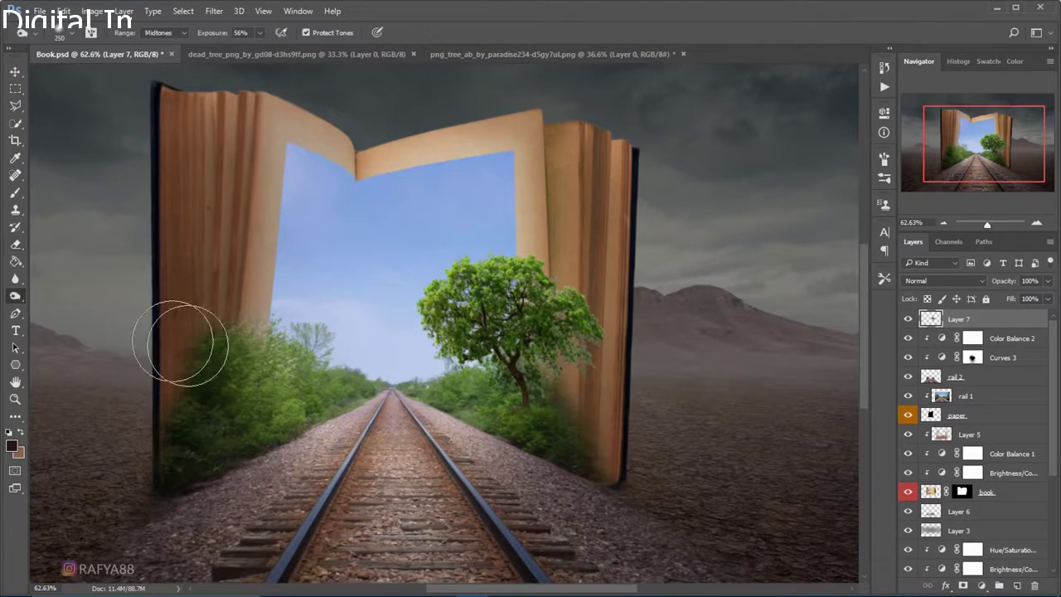
key("bracketright")
key("bracketright")
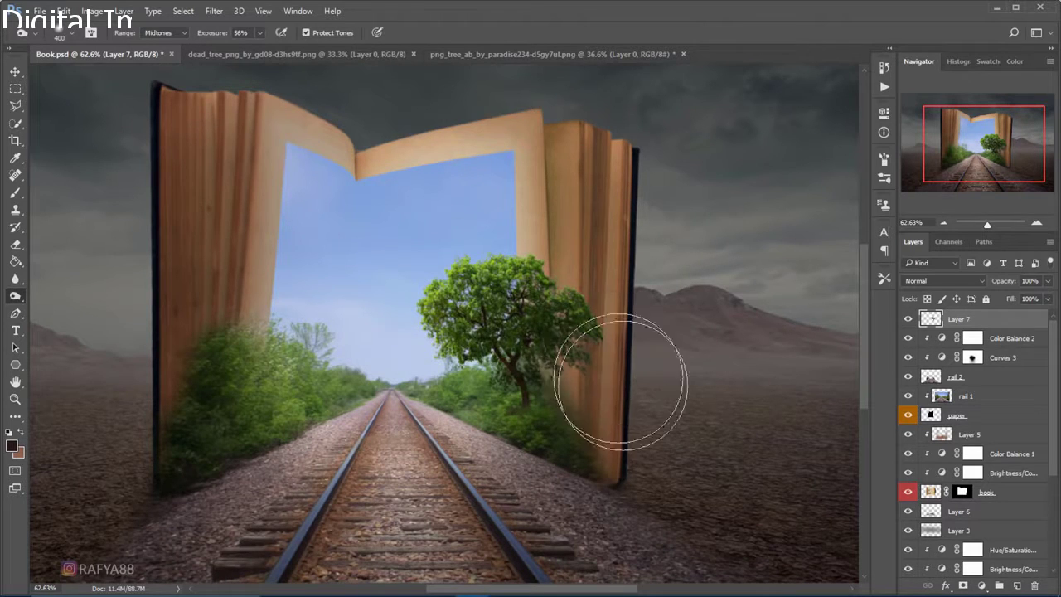
scroll(595, 143, "down", 4)
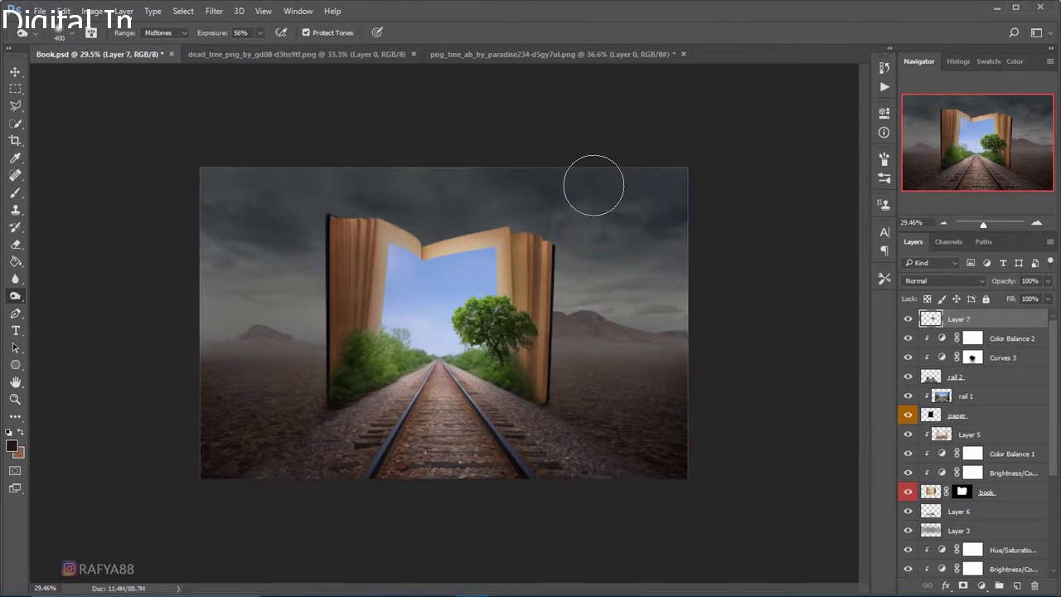
scroll(486, 234, "up", 2)
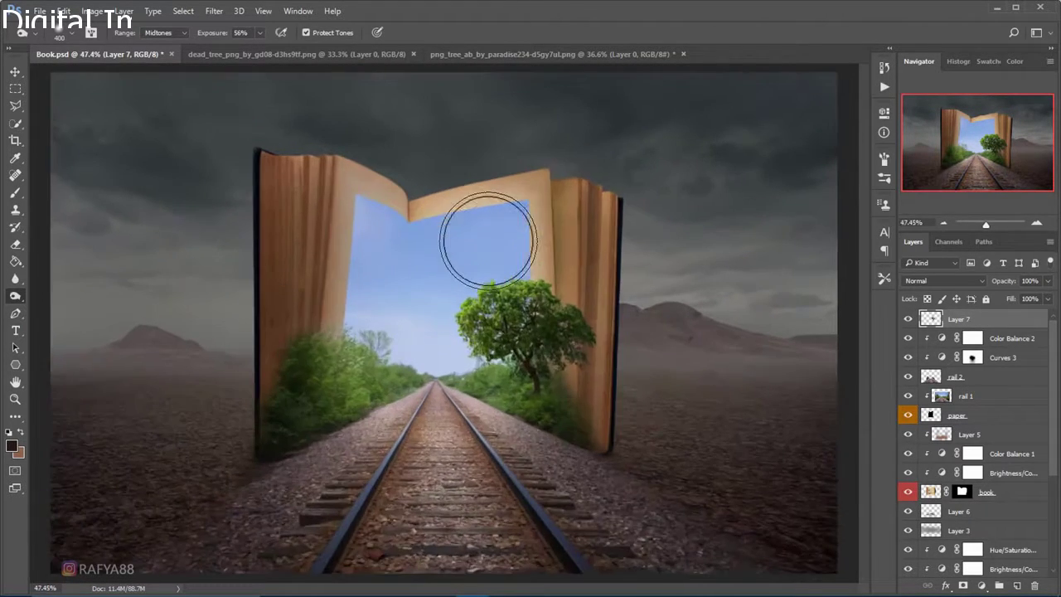
scroll(486, 235, "up", 1)
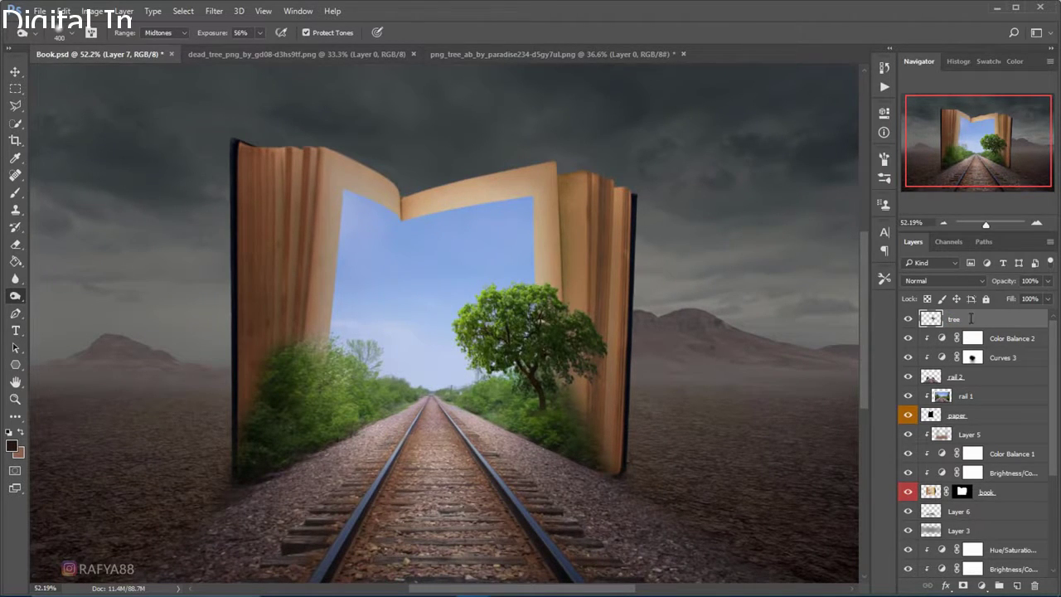
Copy the dead tree image into Book.psd and place its layer below the book
left_click(15, 72)
left_click(437, 54)
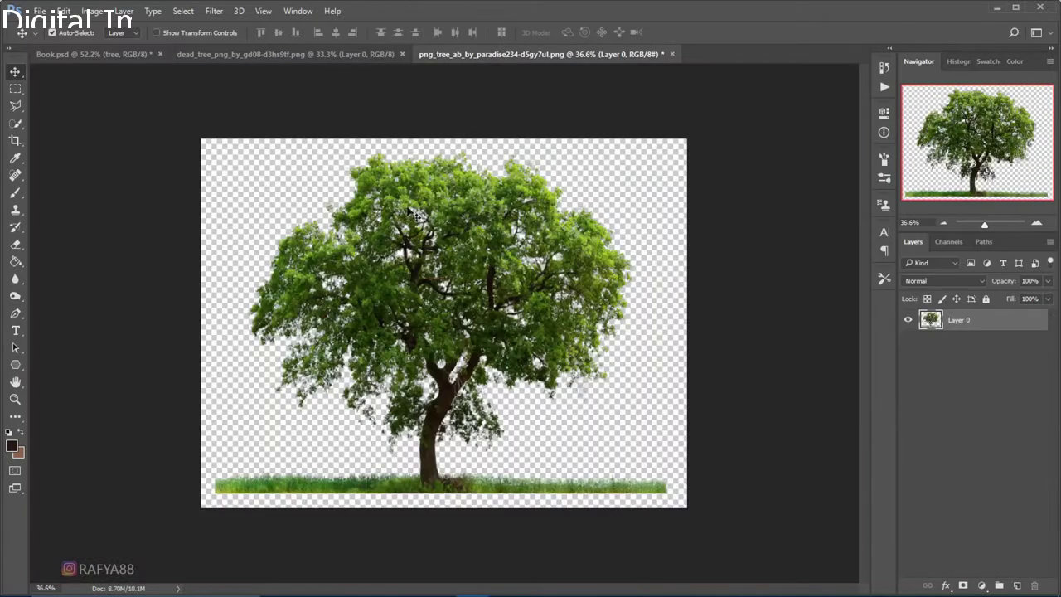
left_click(368, 54)
left_click_drag(427, 195, 431, 288)
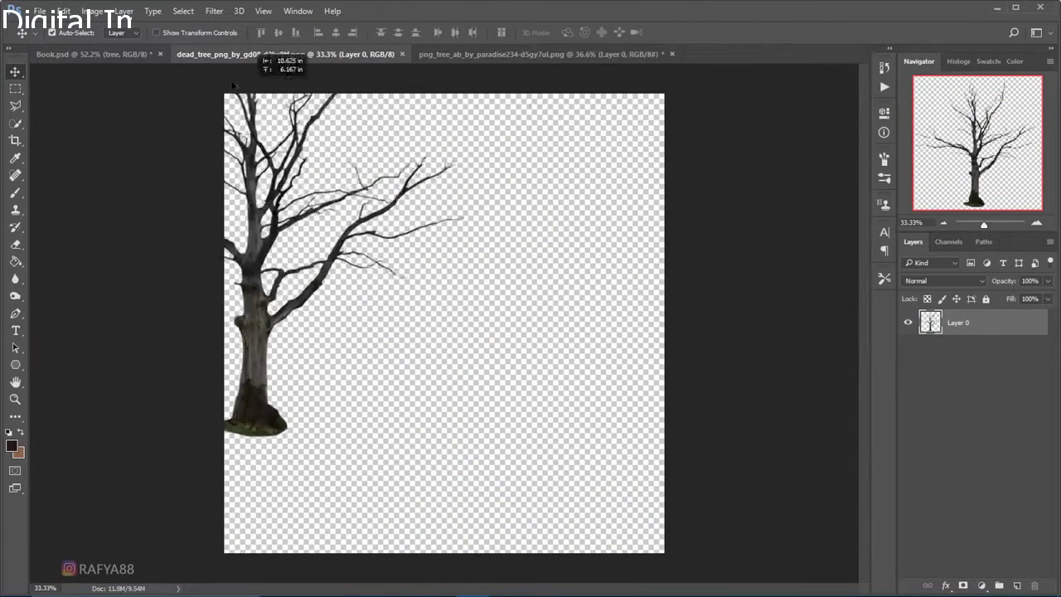
scroll(514, 264, "down", 2)
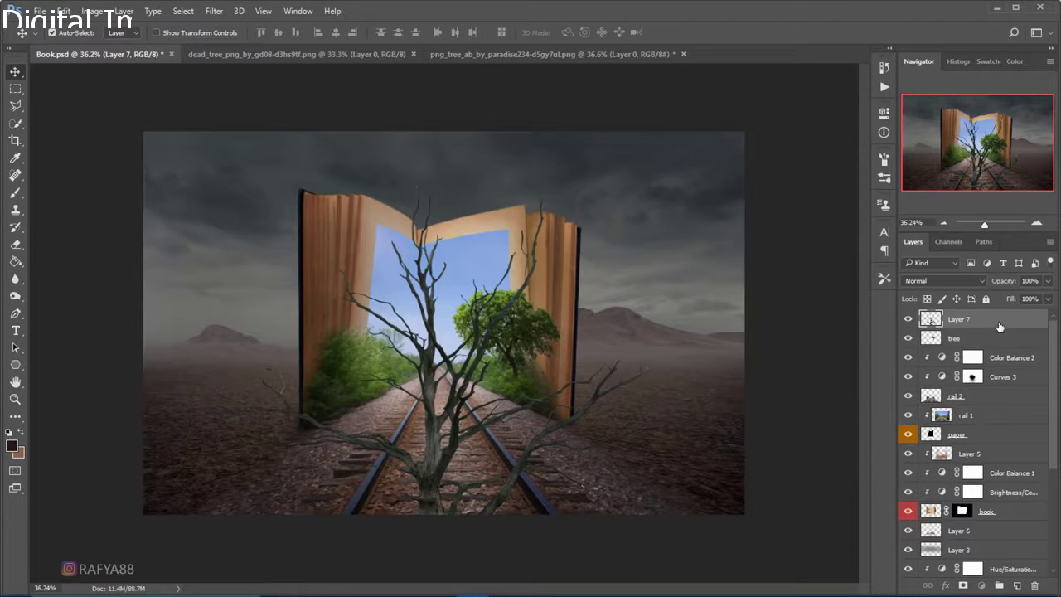
mouse_move(1000, 327)
left_mouse_down()
mouse_move(1010, 511)
mouse_move(1046, 521)
left_mouse_up()
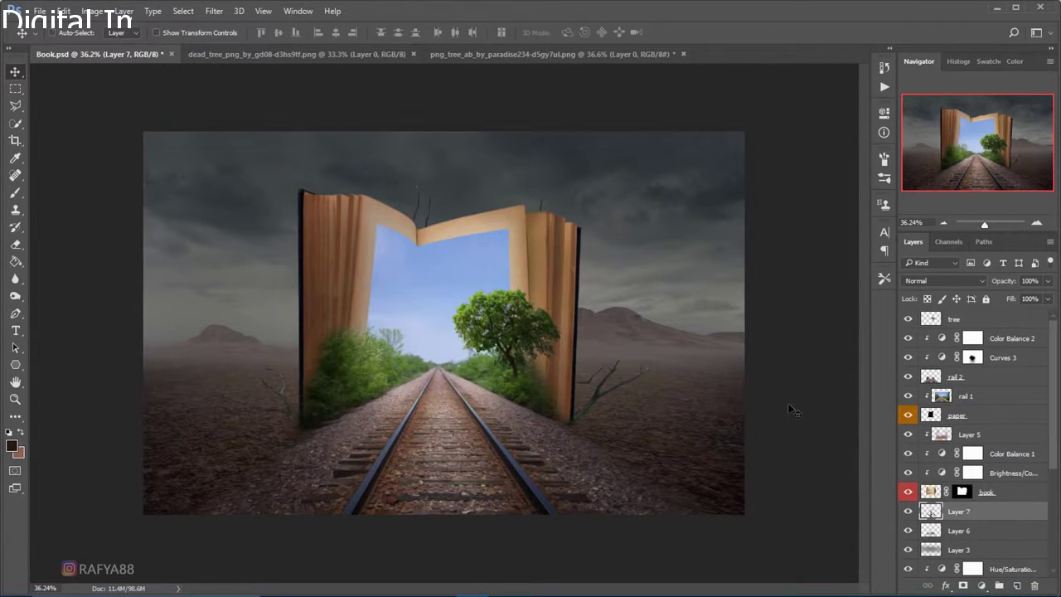
Scale the dead tree to about 50% and raise it behind the book's top edge
key("ctrl+t")
mouse_move(675, 183)
left_mouse_down()
mouse_move(670, 86)
mouse_move(557, 176)
left_mouse_up()
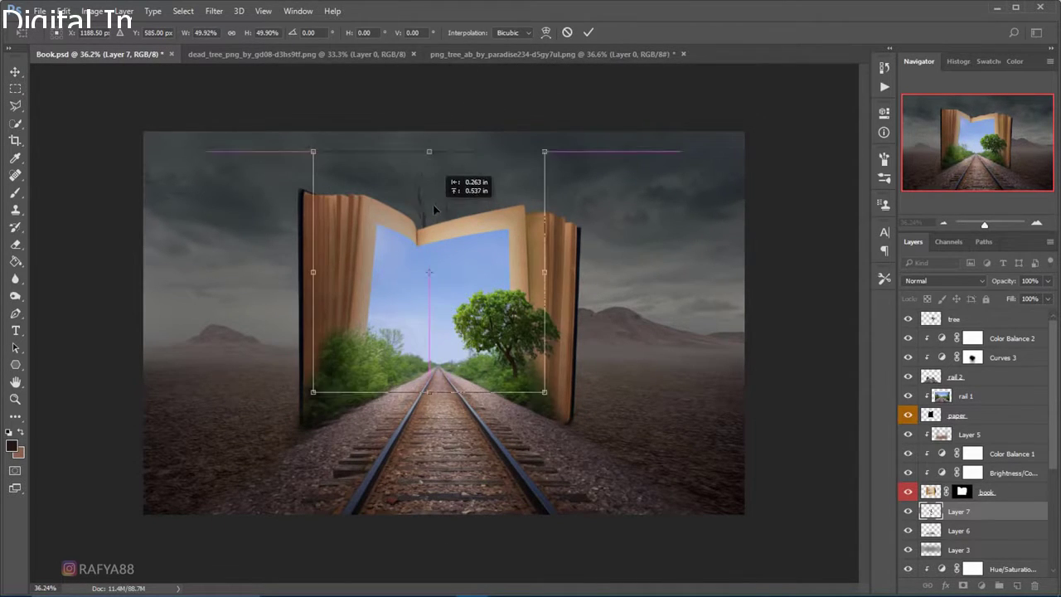
left_click_drag(449, 247, 421, 138)
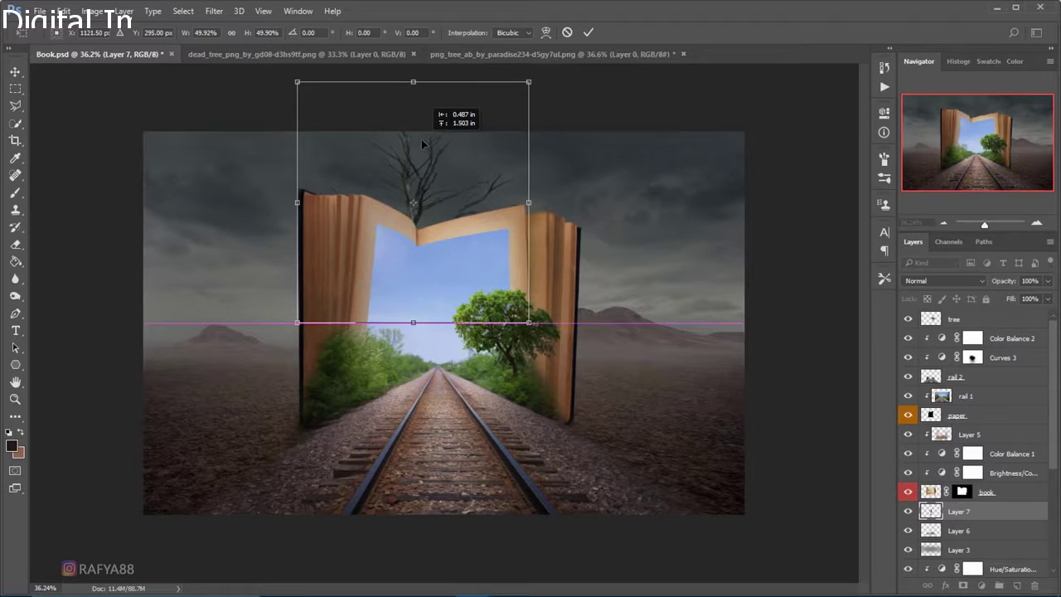
key("ctrl+plus")
left_click(592, 31)
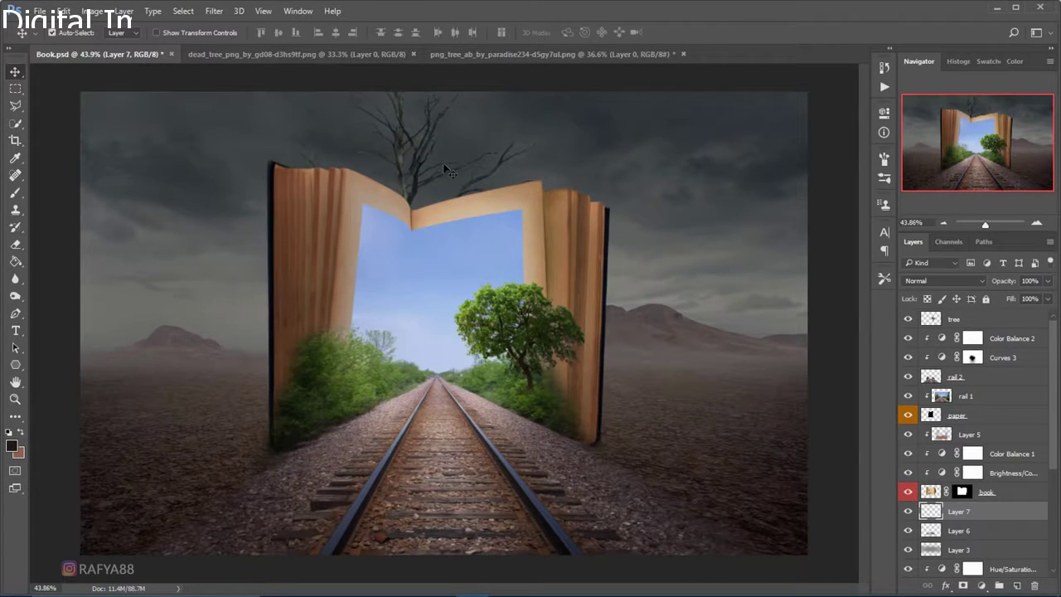
Darken the dead tree with Levels, lowering output white to 168
key("ctrl+l")
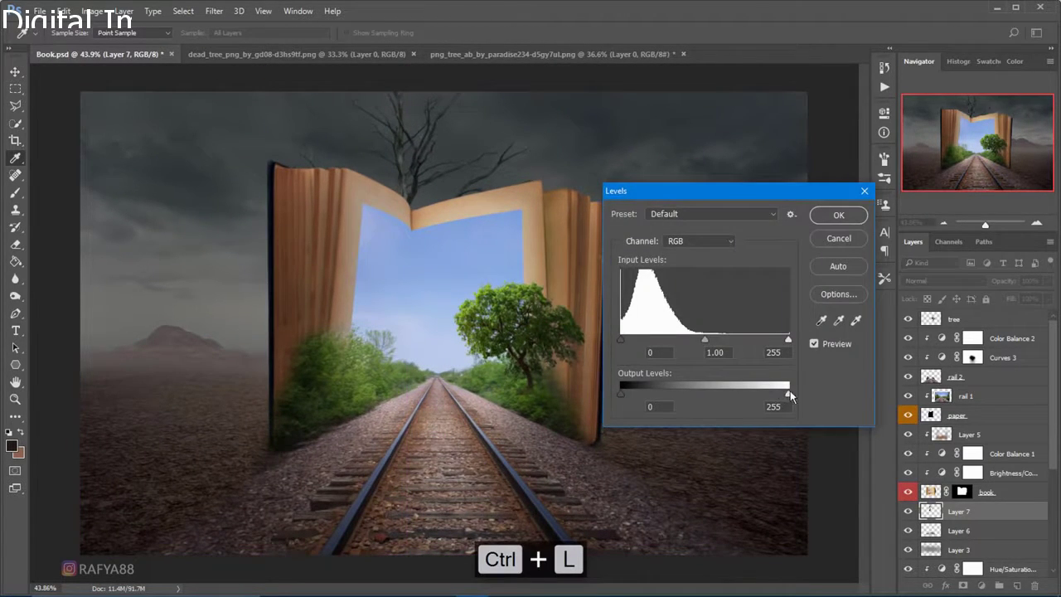
left_click_drag(730, 387, 731, 385)
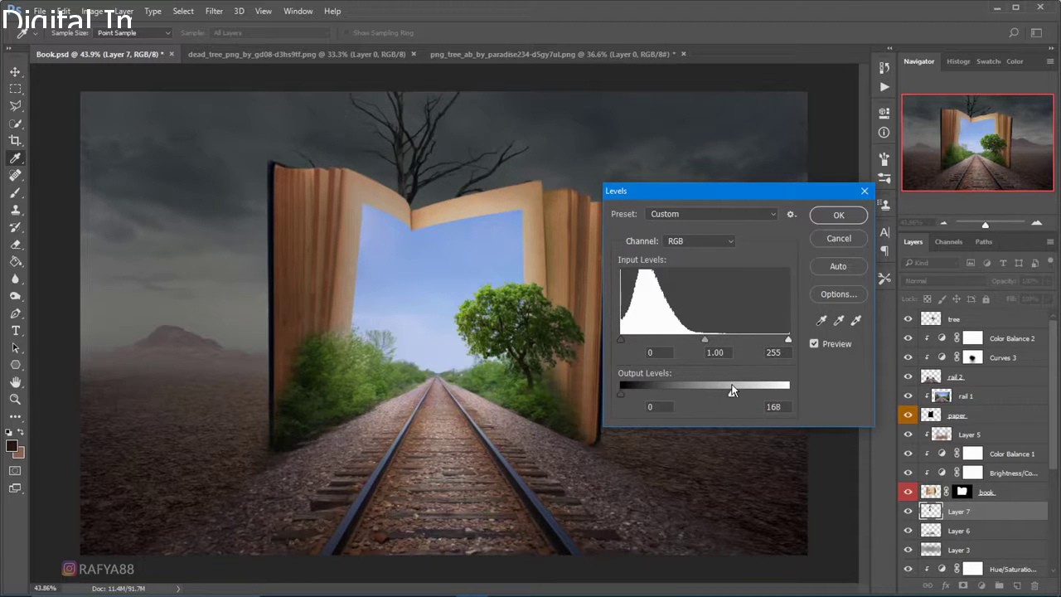
left_click(815, 215)
Duplicate the dead tree layer and flip the copy horizontally
key("ctrl+j")
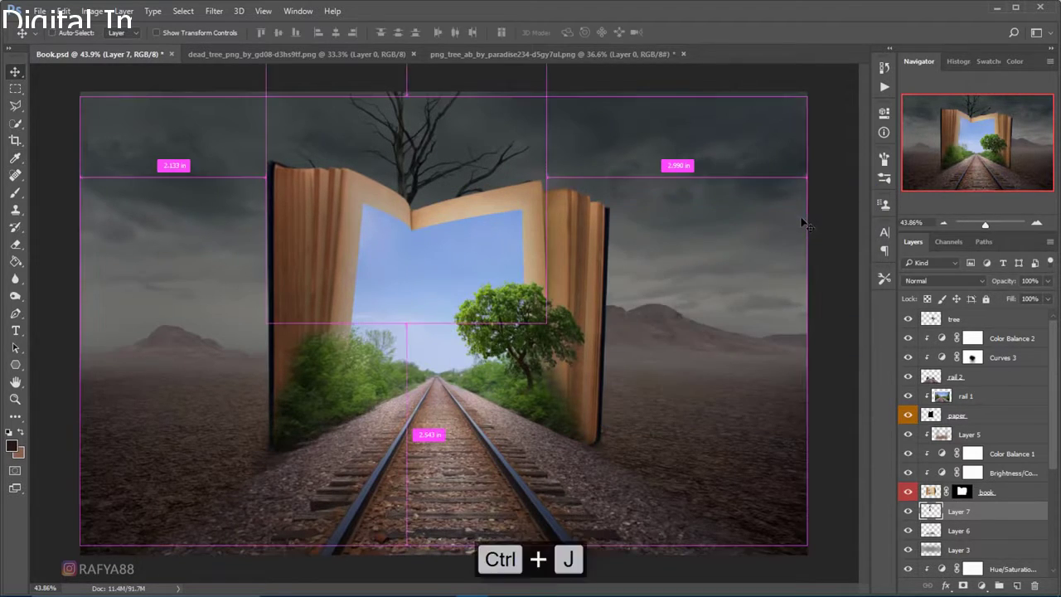
key("ctrl+t")
right_click(471, 181)
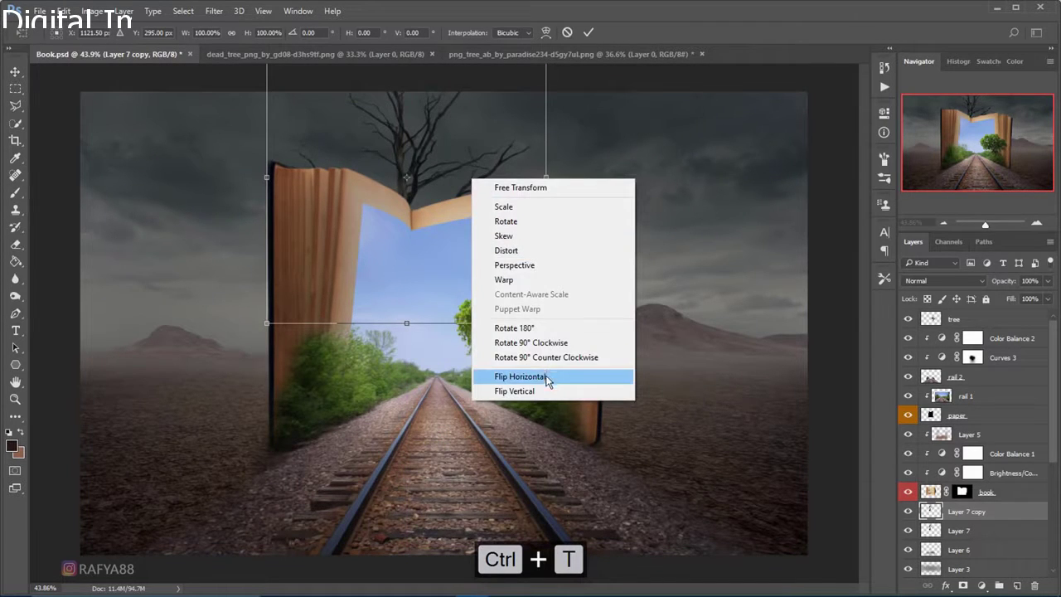
left_click(551, 375)
Rotate the flipped copy nearly upright and place it behind the book's left side
mouse_move(559, 172)
left_mouse_down()
mouse_move(506, 222)
mouse_move(644, 332)
left_mouse_up()
mouse_move(723, 273)
left_mouse_down()
mouse_move(717, 373)
mouse_move(685, 380)
left_mouse_up()
mouse_move(656, 344)
left_mouse_down()
mouse_move(655, 265)
mouse_move(616, 244)
left_mouse_up()
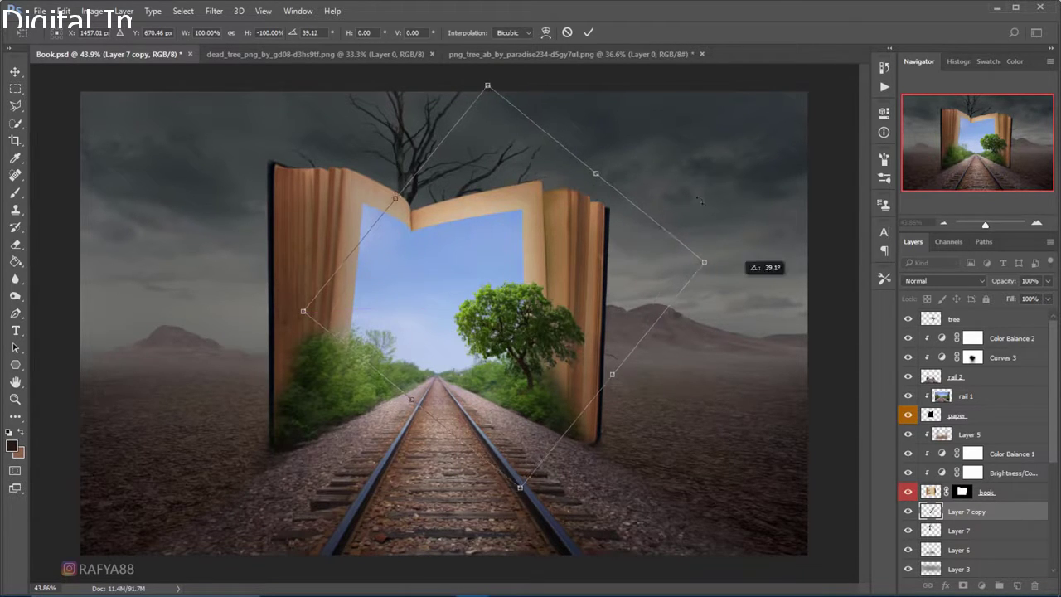
left_click_drag(751, 263, 669, 103)
left_click_drag(478, 262, 409, 257)
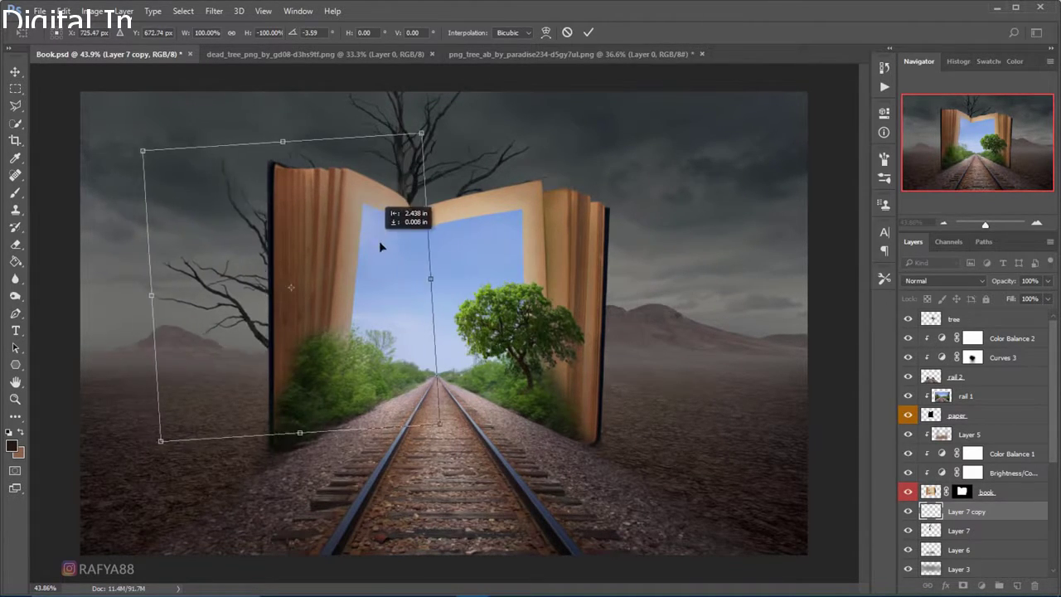
left_click_drag(409, 257, 414, 247)
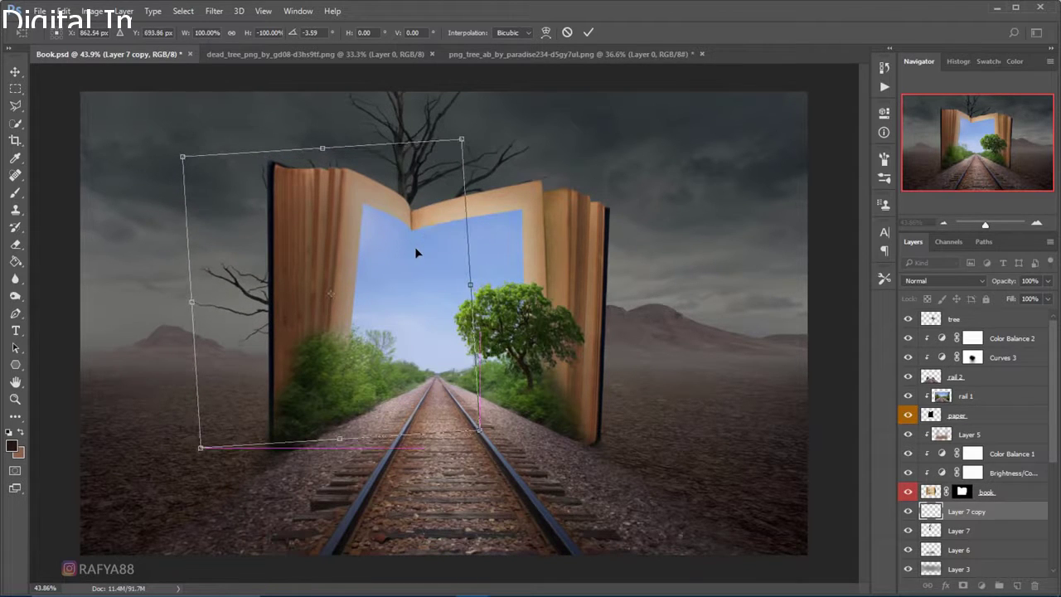
left_click(589, 33)
scroll(415, 215, "down", 5)
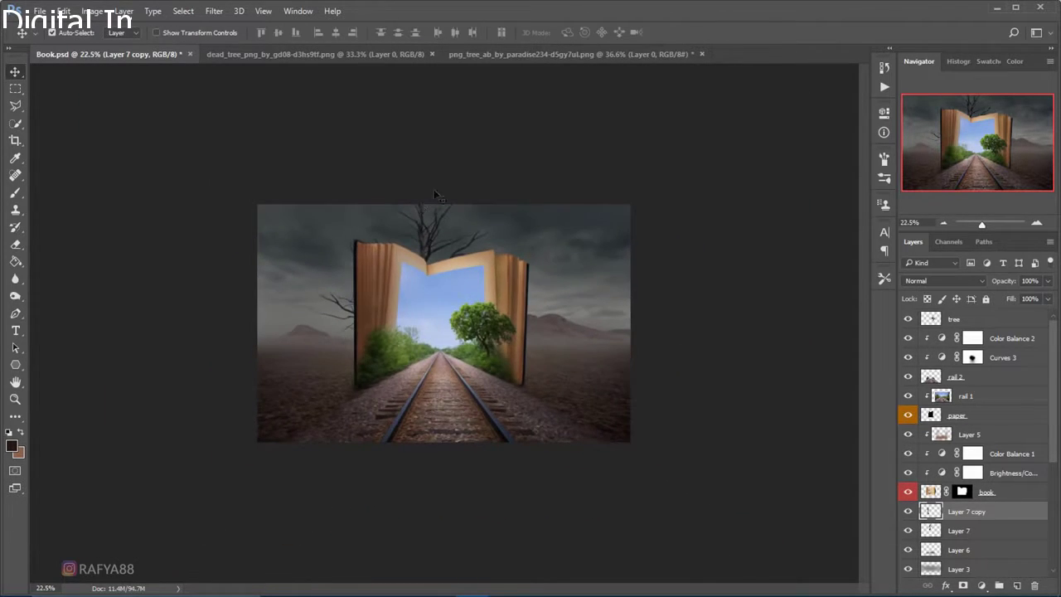
scroll(535, 192, "down", 1)
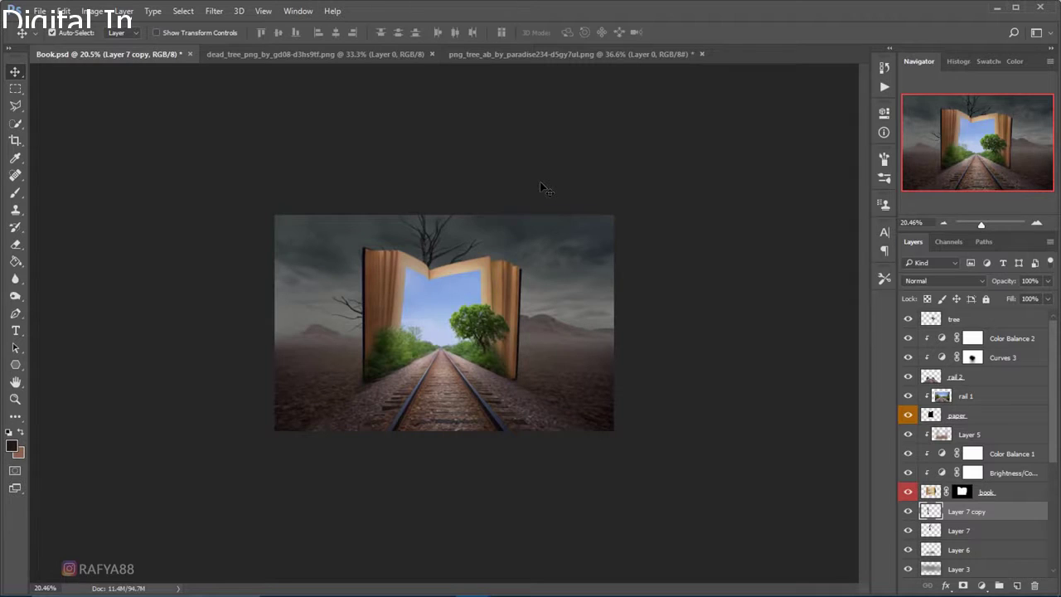
scroll(455, 297, "up", 5)
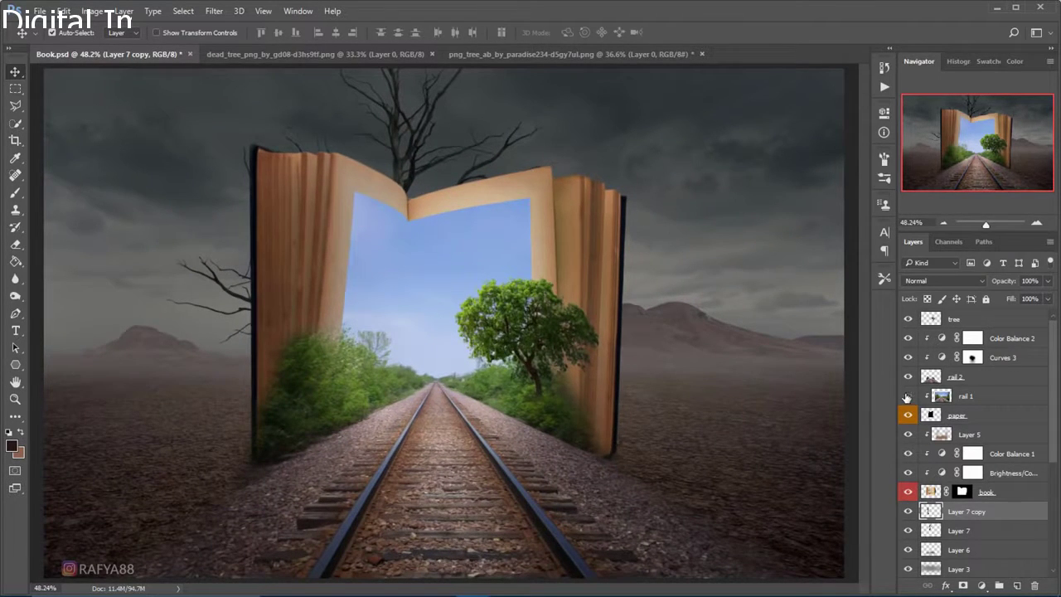
Add a new Layer 8 clipped to the rail 1 layer
left_click(907, 396)
left_click(907, 397)
left_click(975, 402)
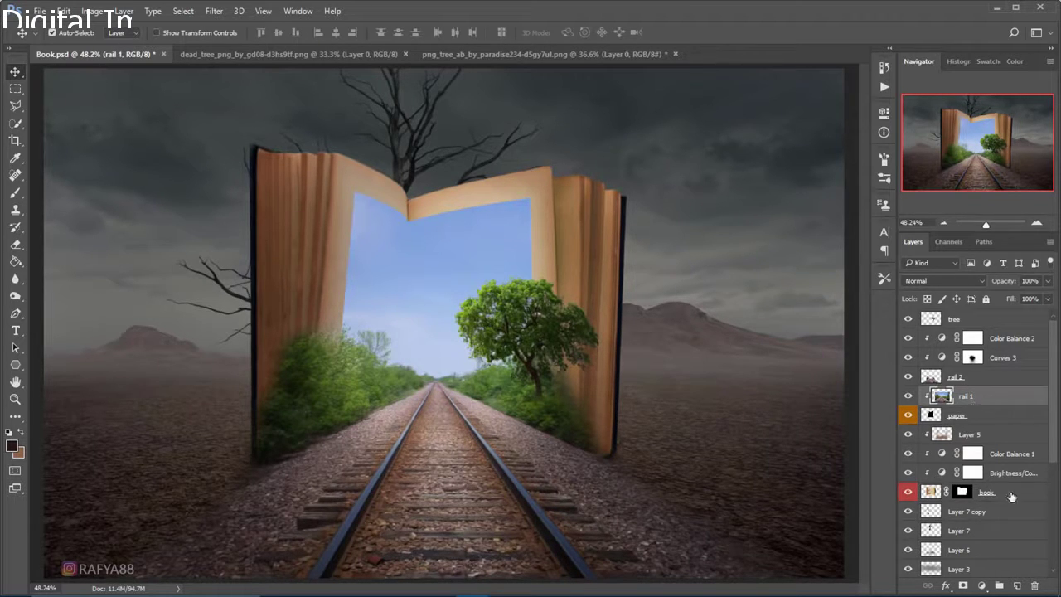
left_click(1019, 586)
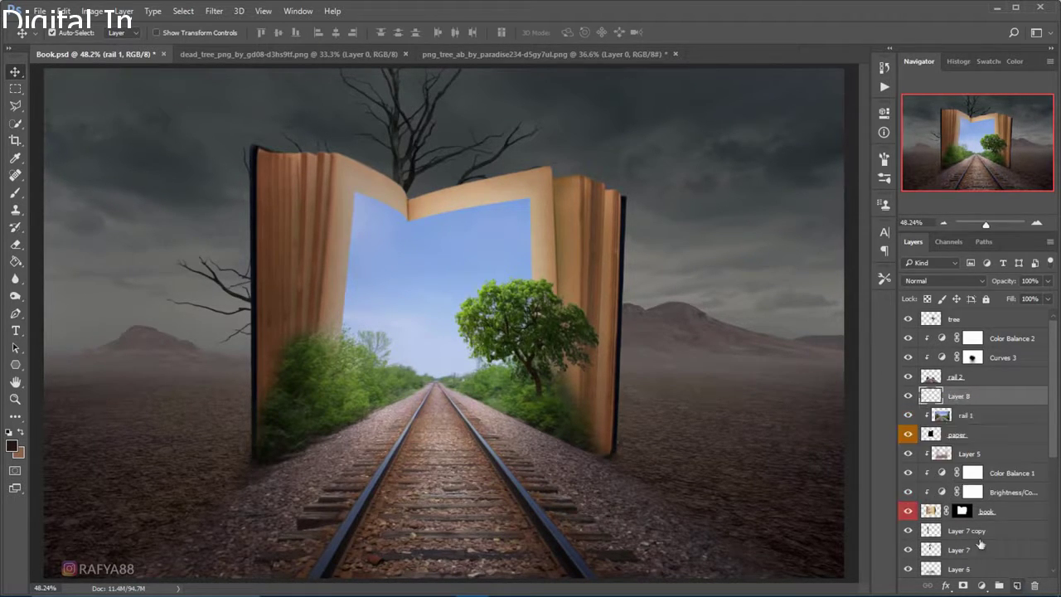
right_click(1012, 396)
left_click(805, 344)
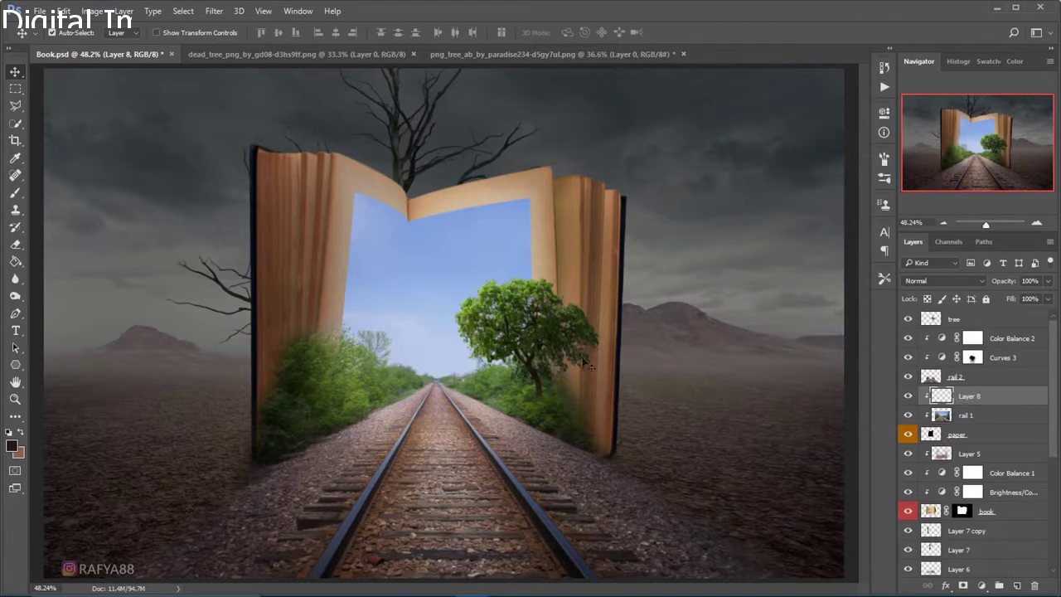
scroll(485, 347, "up", 1)
Choose a grey-blue sampled near the sky as the brush colour
left_click(15, 193)
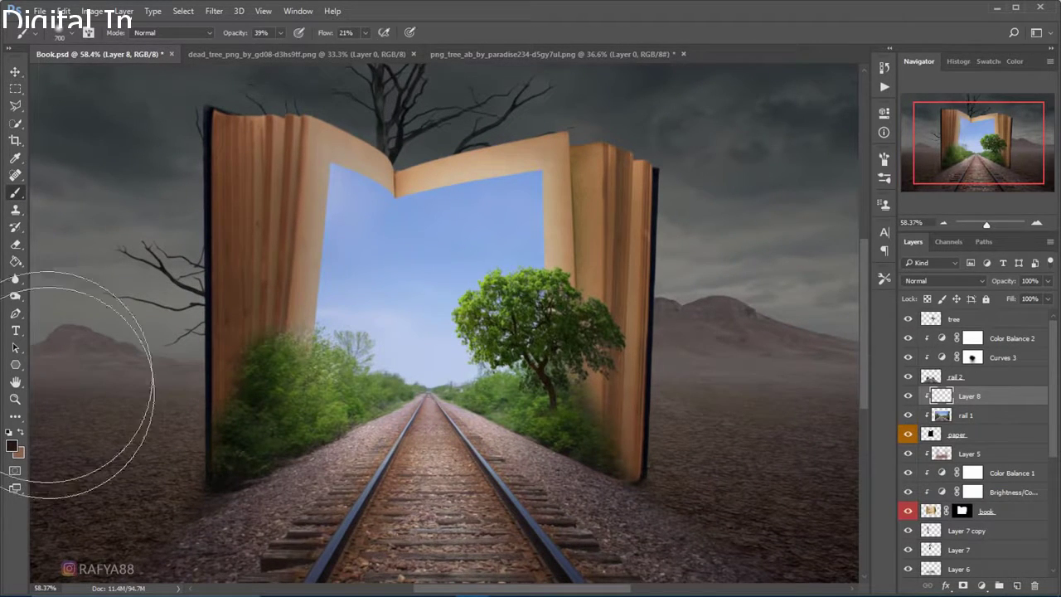
left_click(12, 446)
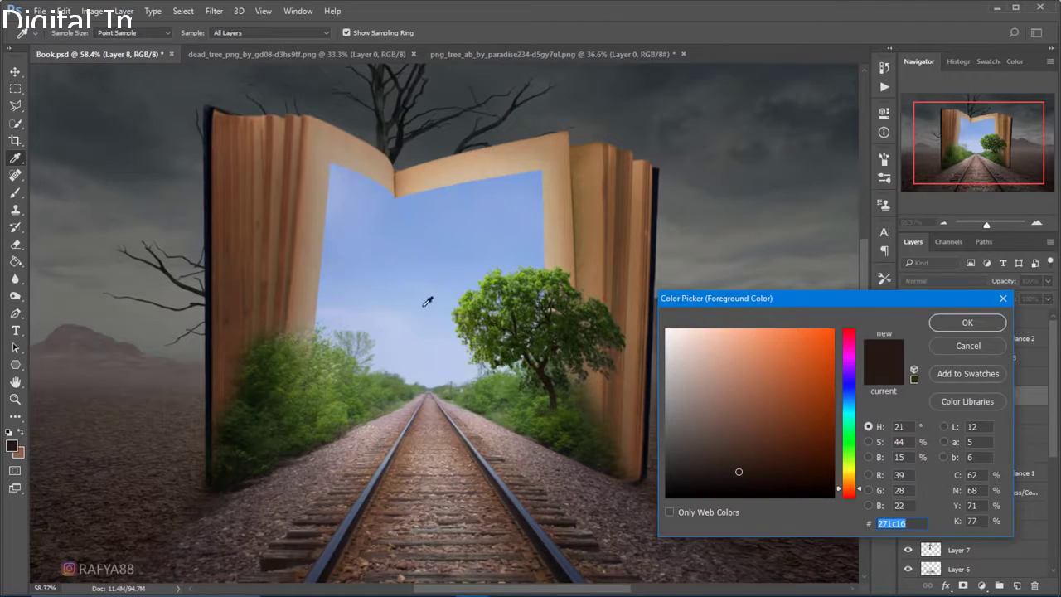
left_click(361, 222)
left_click(718, 382)
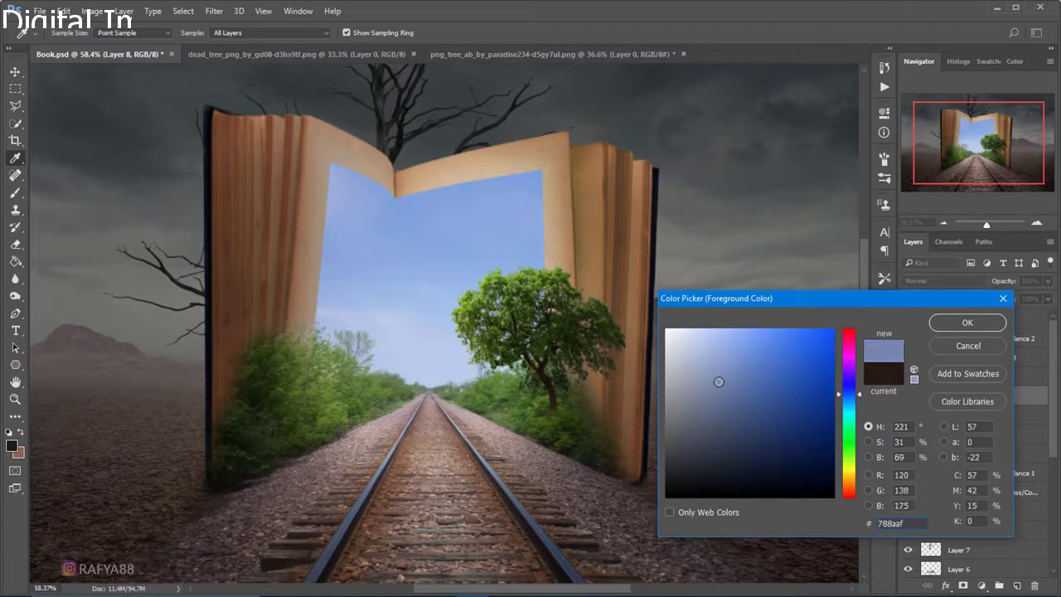
left_click(949, 325)
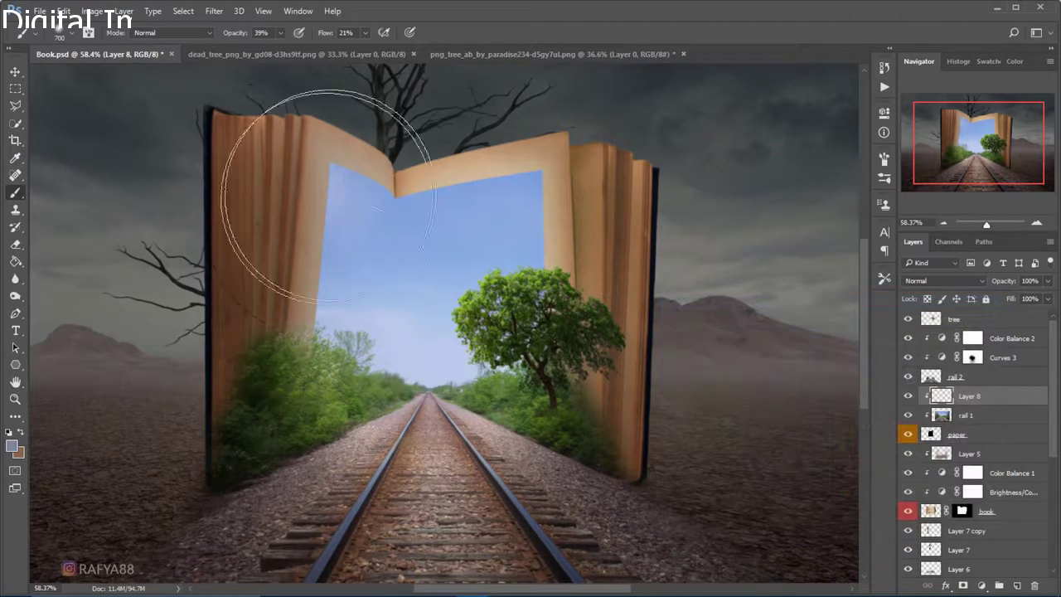
key("ctrl+z")
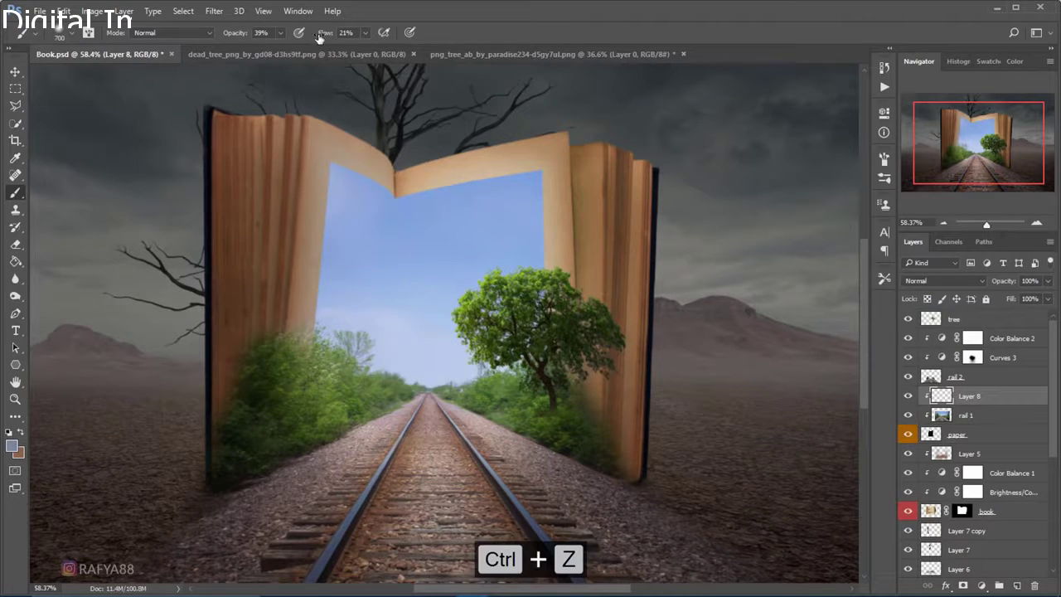
At 100% flow, paint blue along the left page edge; test and undo a darker grey-blue
left_click_drag(320, 39, 385, 39)
left_click_drag(308, 249, 336, 334)
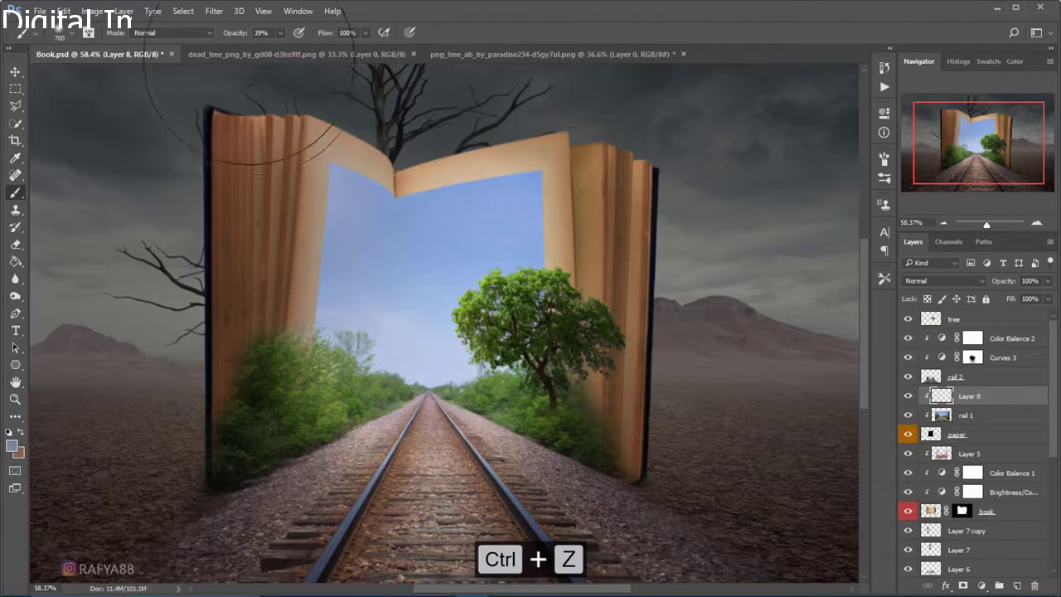
left_click(11, 446)
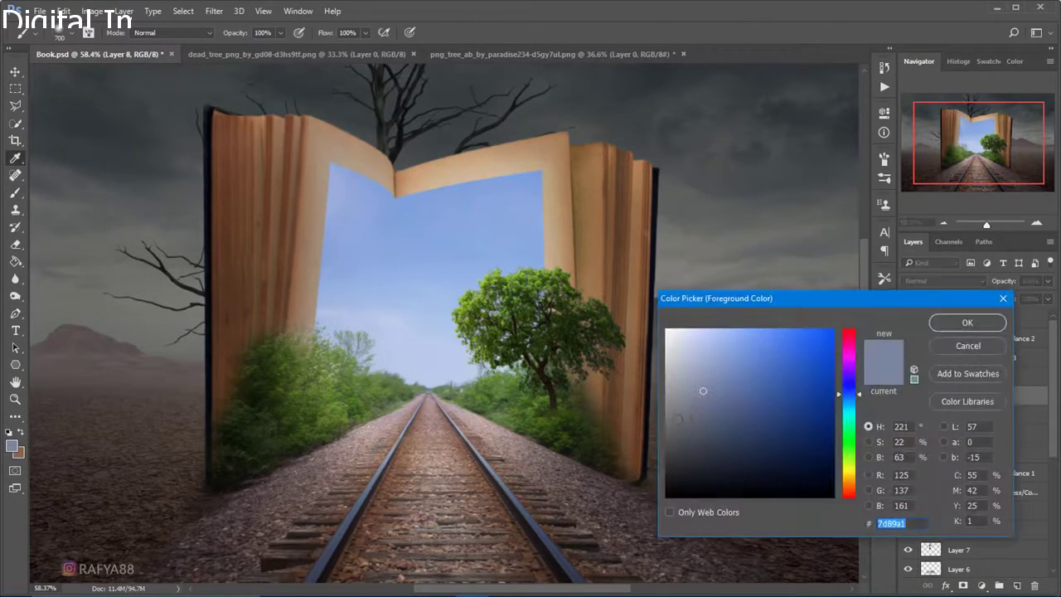
left_click(689, 416)
left_click(984, 324)
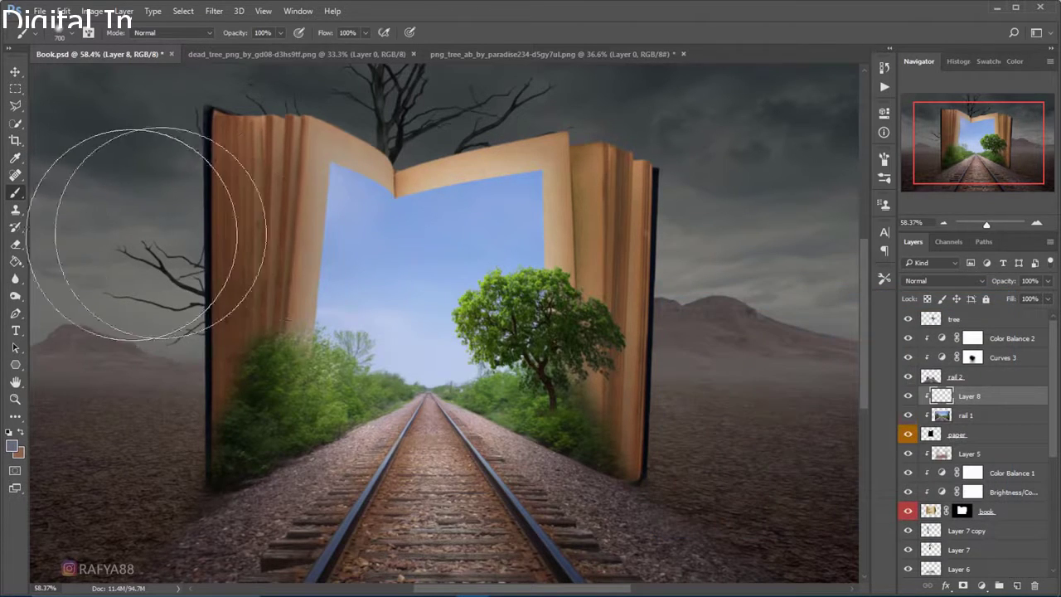
left_click_drag(357, 232, 398, 365)
key("ctrl+z")
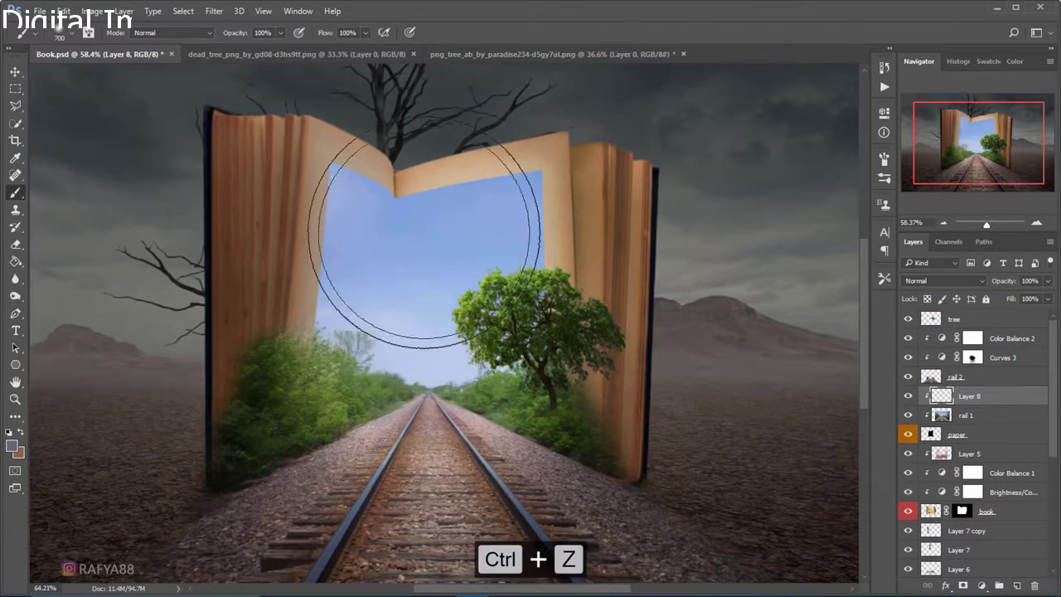
scroll(425, 237, "up", 3)
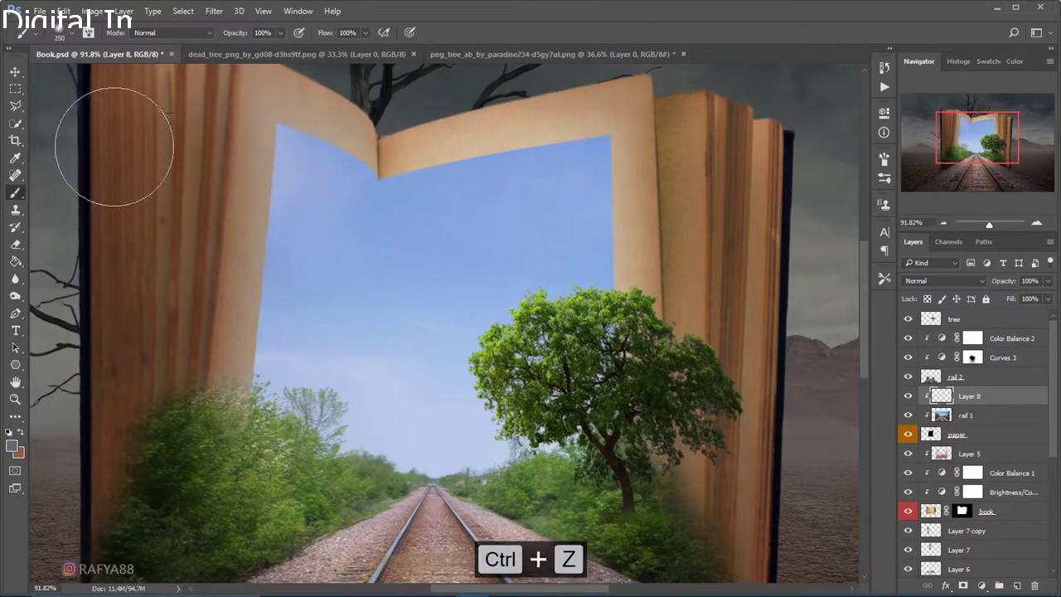
Lasso the sky beside the left page and paint it pale with a brush enlarged to 500
left_click(15, 105)
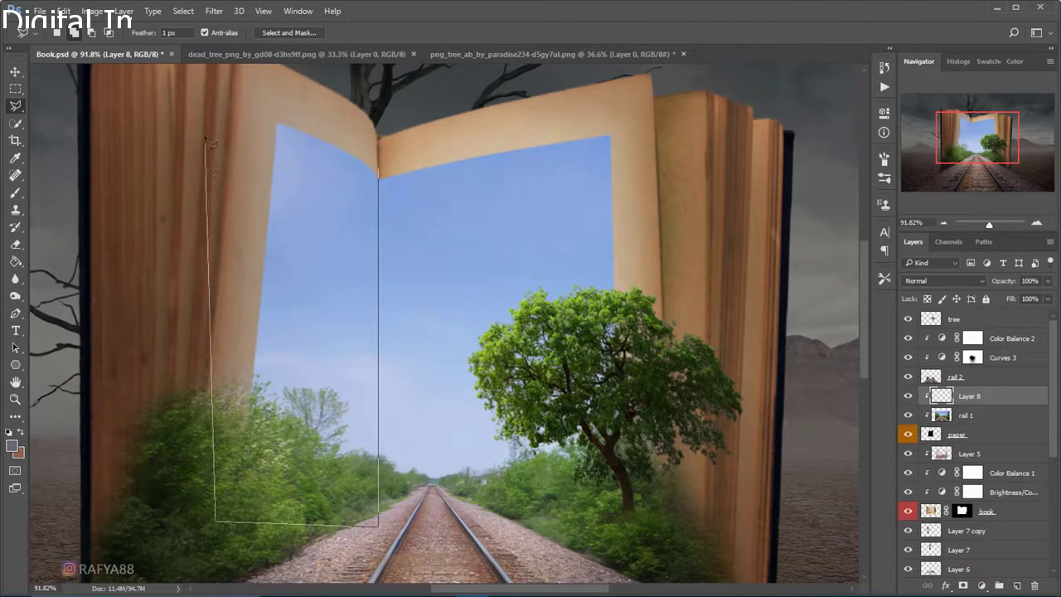
left_click(381, 173)
scroll(403, 208, "down", 2)
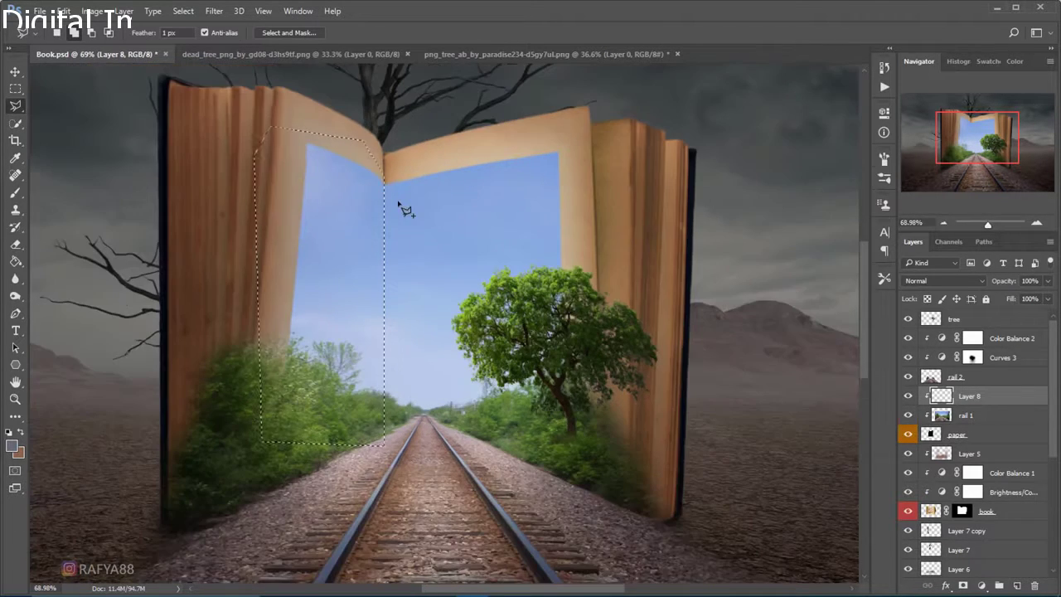
left_click(15, 192)
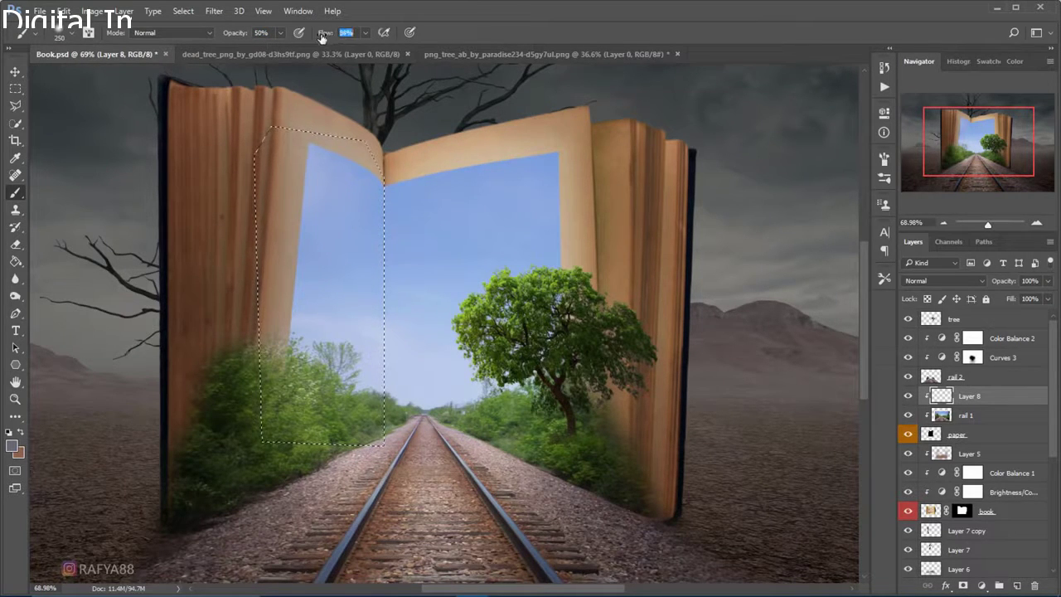
key("bracketright")
mouse_move(374, 155)
left_mouse_down()
mouse_move(331, 166)
mouse_move(308, 142)
mouse_move(332, 166)
mouse_move(315, 158)
left_mouse_up()
key("bracketright")
left_click_drag(249, 298, 320, 213)
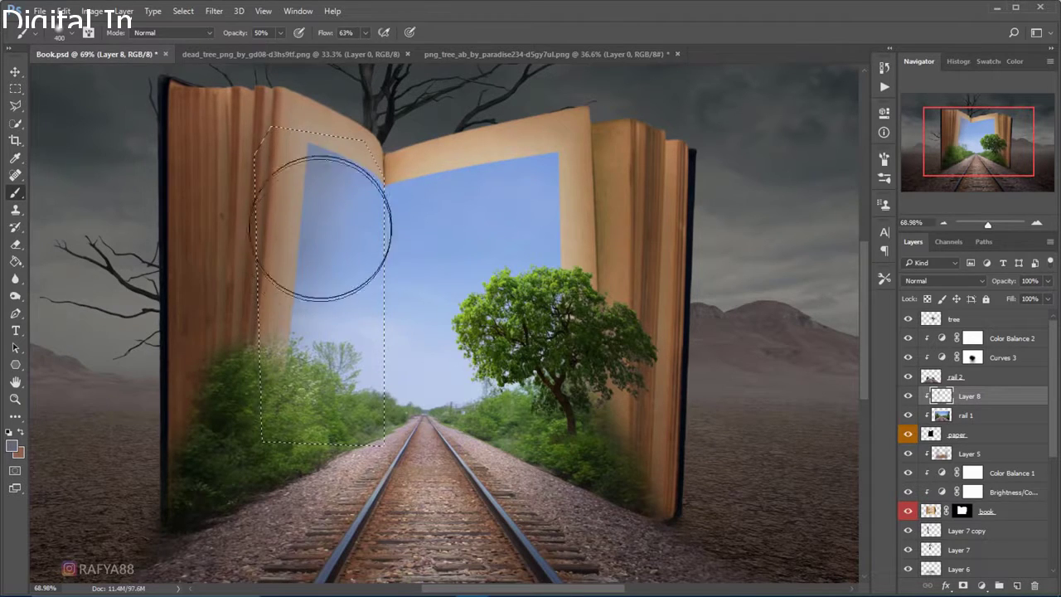
key("bracketright")
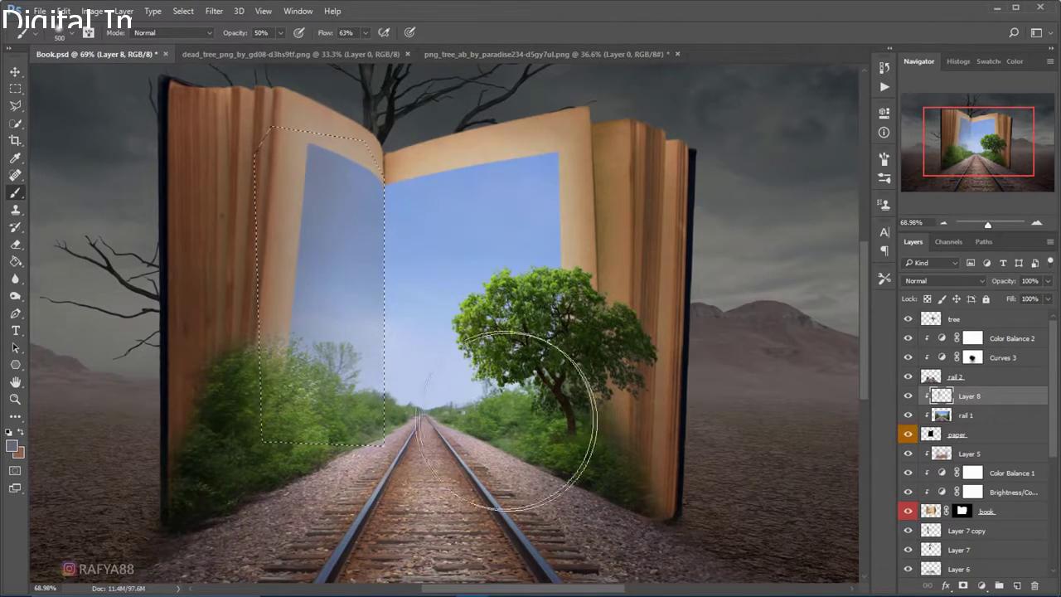
scroll(455, 303, "down", 1)
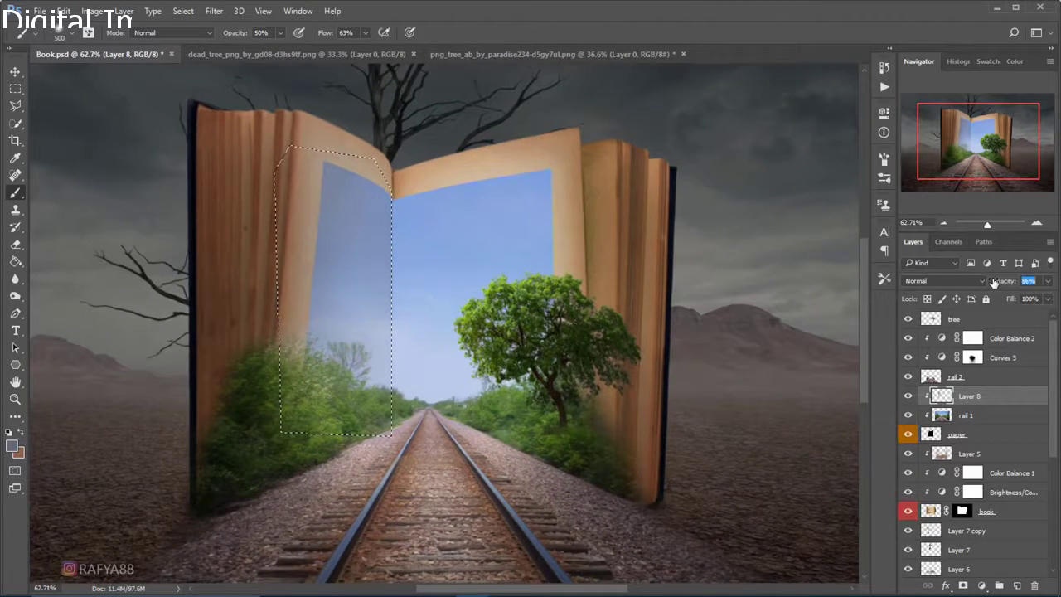
Blend Layer 8's painted sky in Multiply mode at 66% opacity
left_click(963, 280)
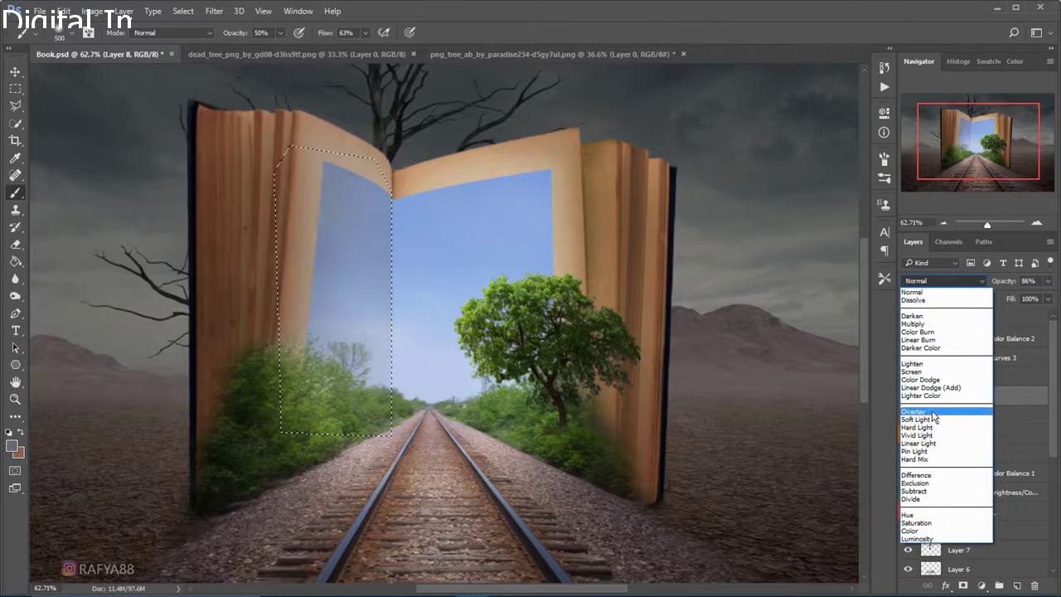
left_click(934, 409)
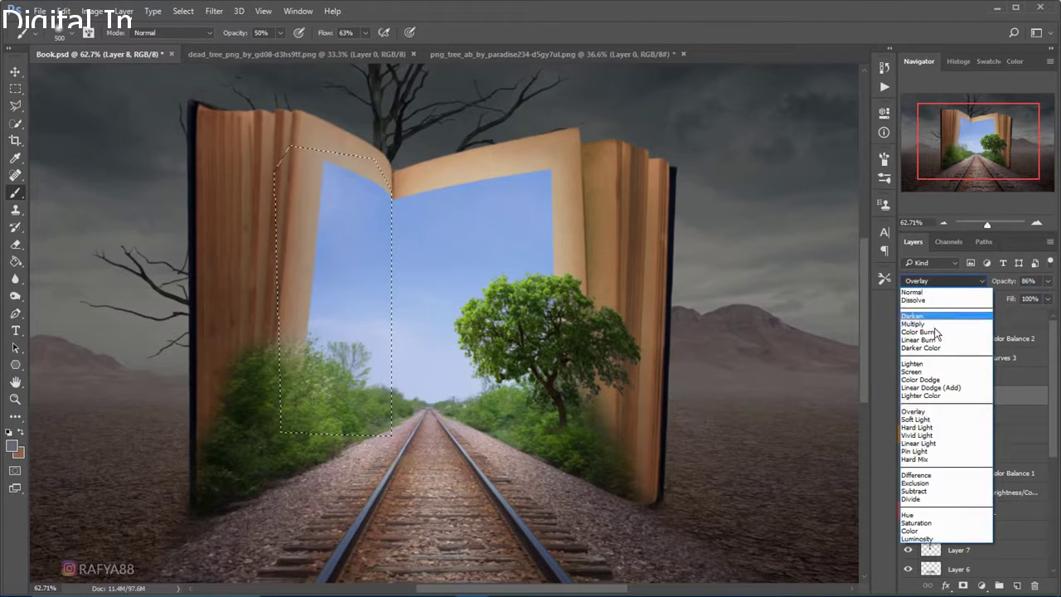
left_click(934, 328)
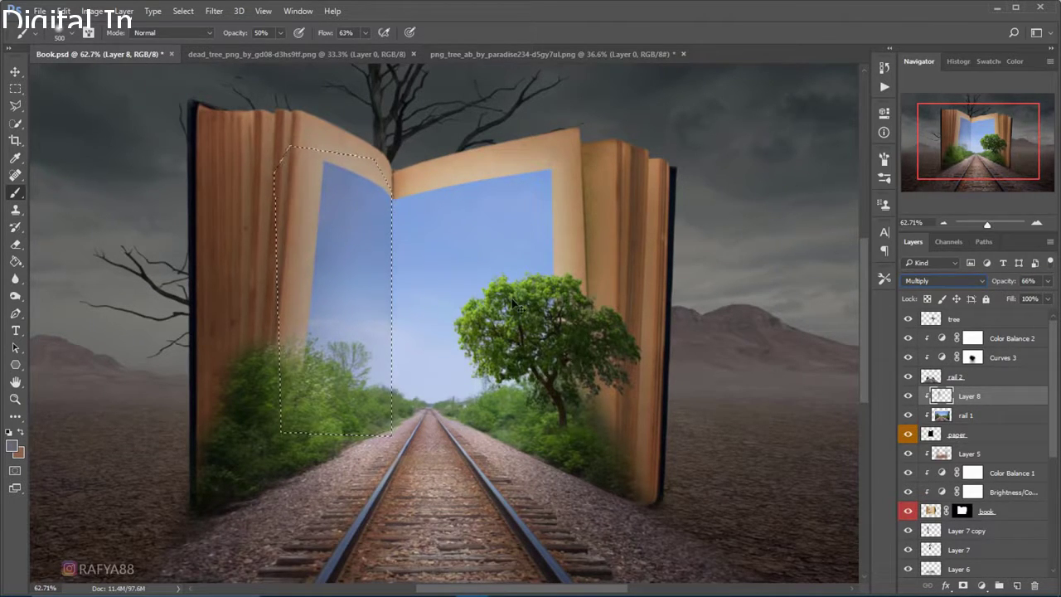
Invert the selection, test and undo a brush stroke beside the page fold, then deselect
key("ctrl+shift+i")
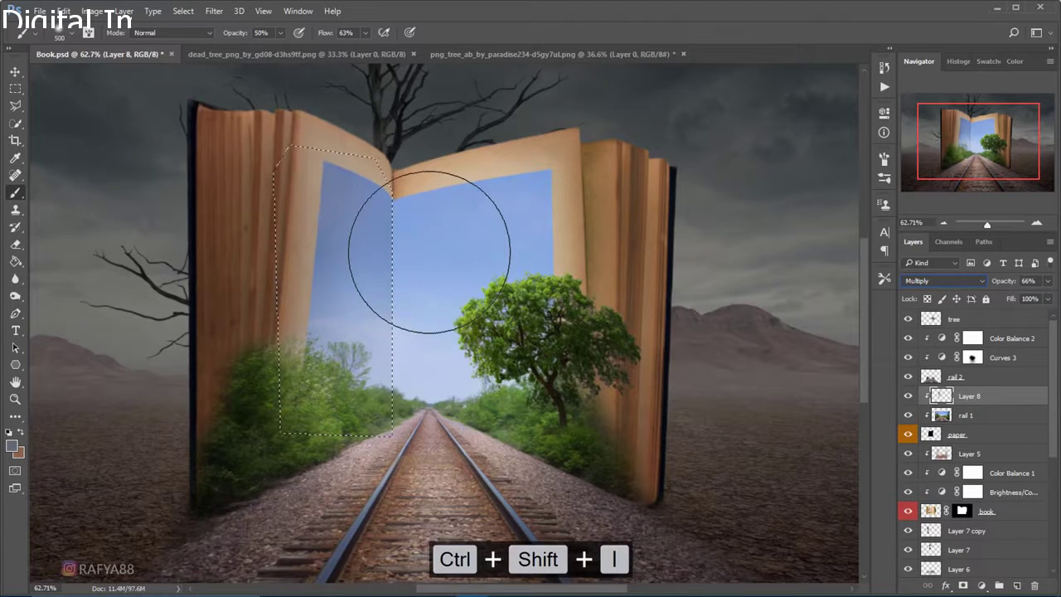
key("bracketleft")
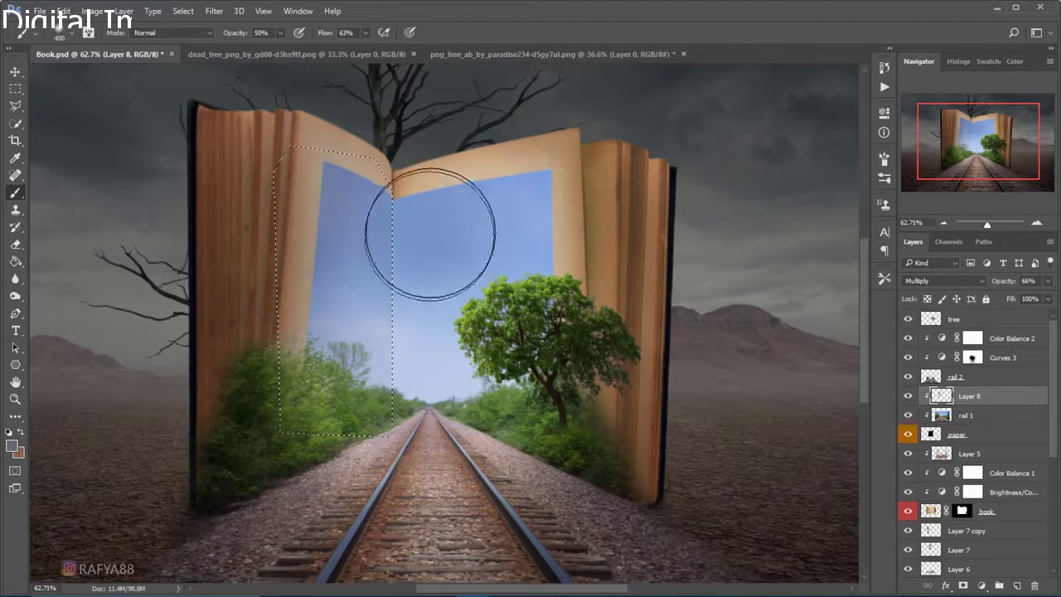
left_click_drag(514, 203, 559, 225)
key("ctrl+z")
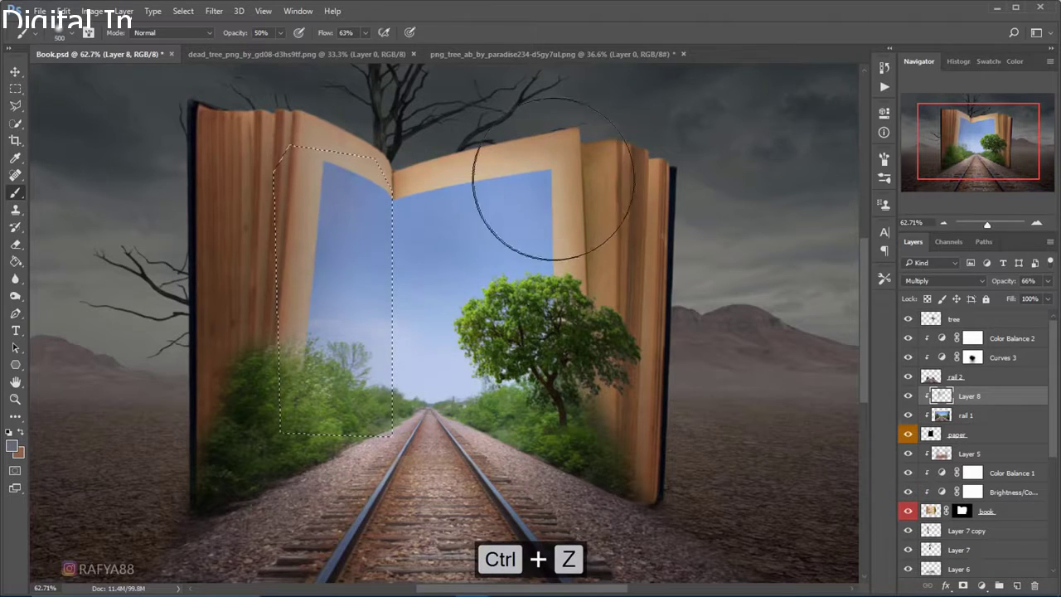
key("bracketright")
key("bracketright")
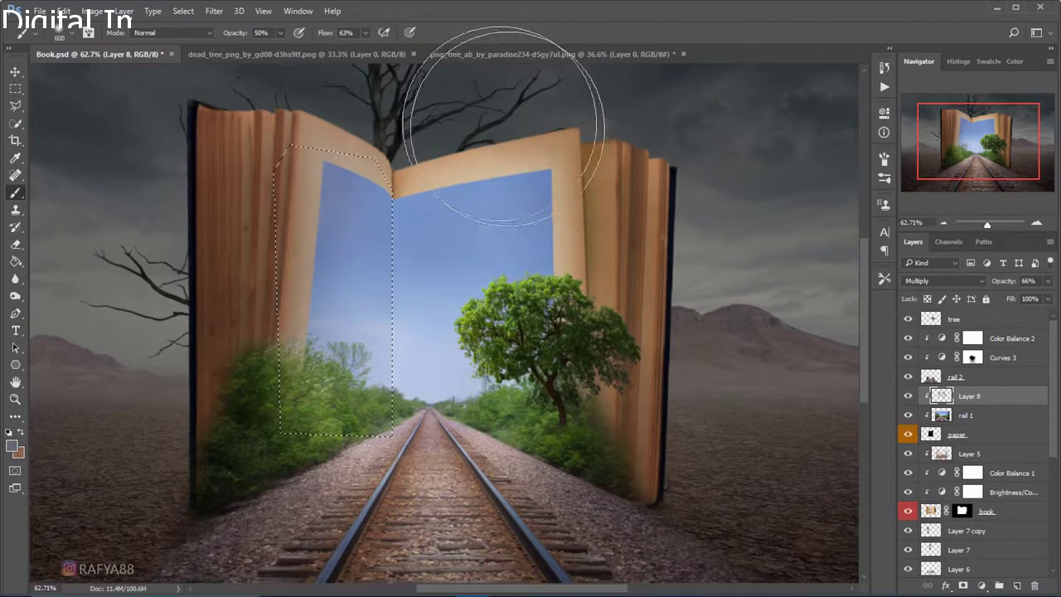
key("ctrl+d")
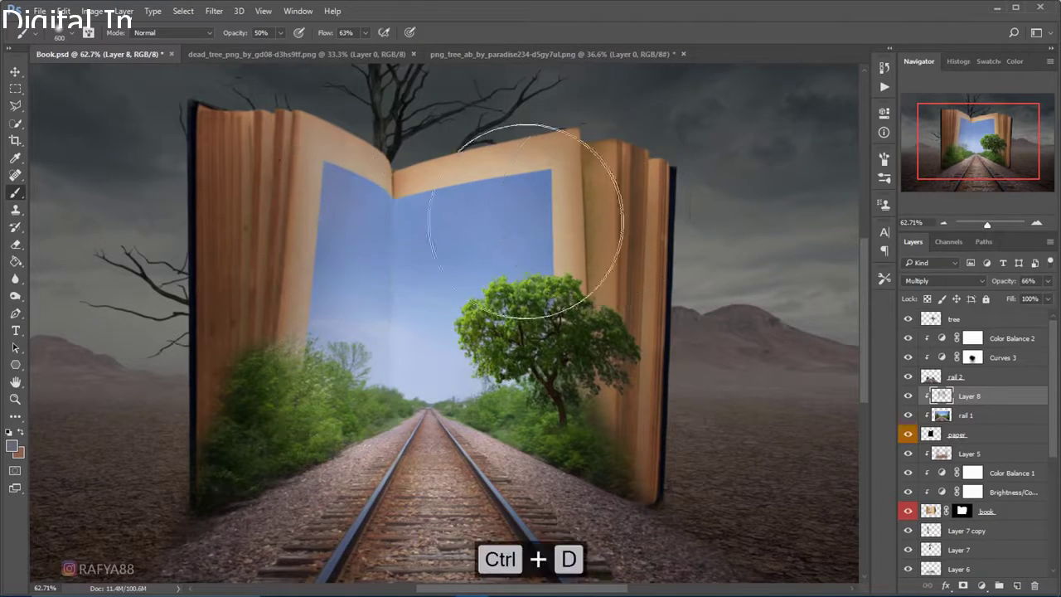
scroll(521, 201, "down", 2)
scroll(516, 171, "down", 1)
scroll(523, 194, "down", 1)
scroll(507, 262, "up", 2)
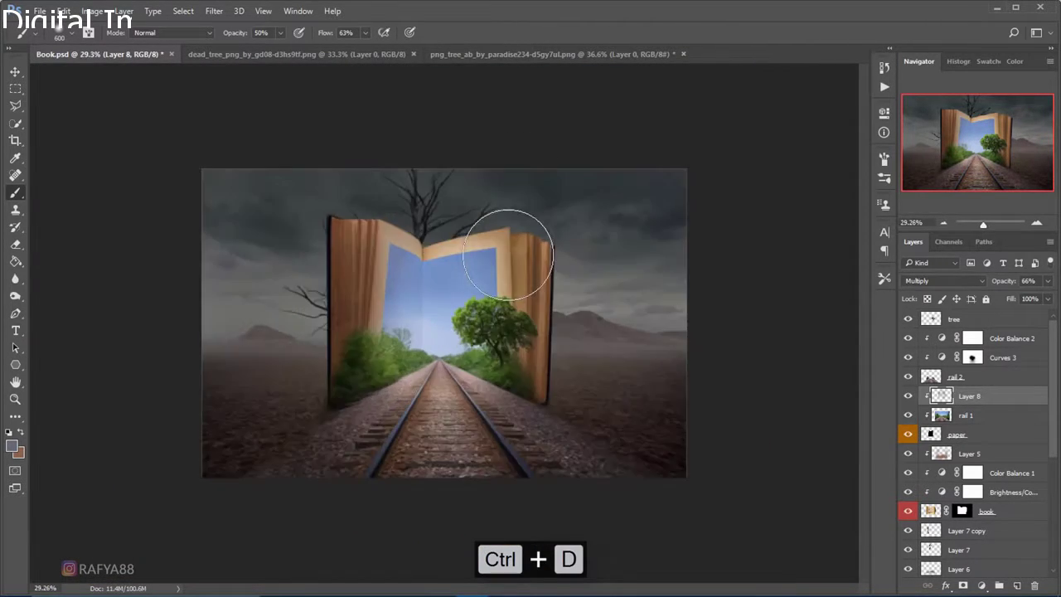
scroll(497, 249, "up", 1)
scroll(506, 249, "up", 1)
Restore the selection, invert it again, and deselect
key("ctrl+z")
scroll(497, 257, "up", 1)
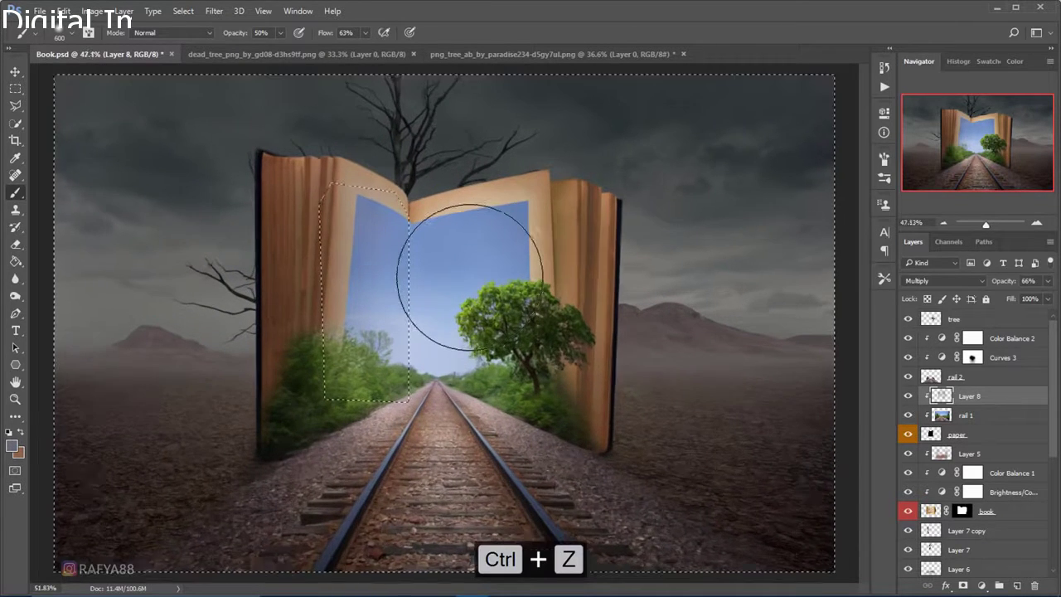
key("ctrl+shift+i")
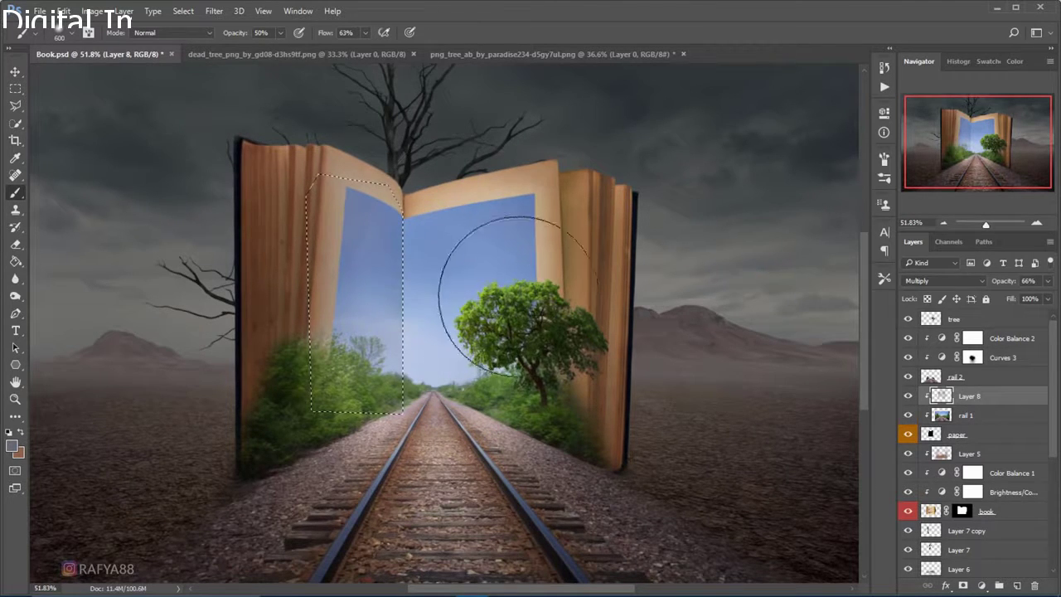
key("ctrl+d")
scroll(536, 223, "down", 2)
scroll(535, 224, "down", 1)
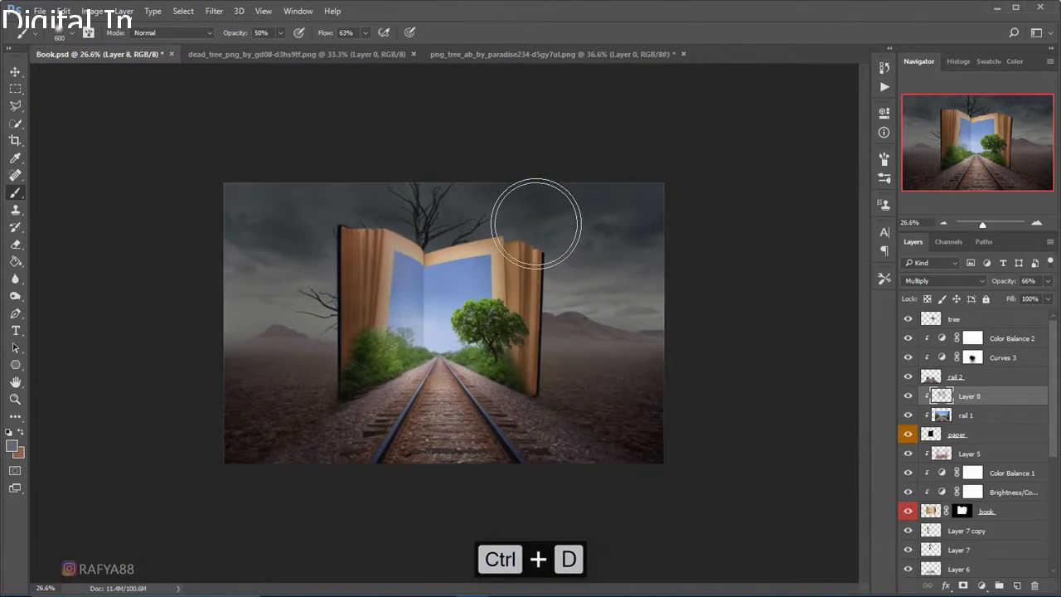
scroll(535, 224, "down", 1)
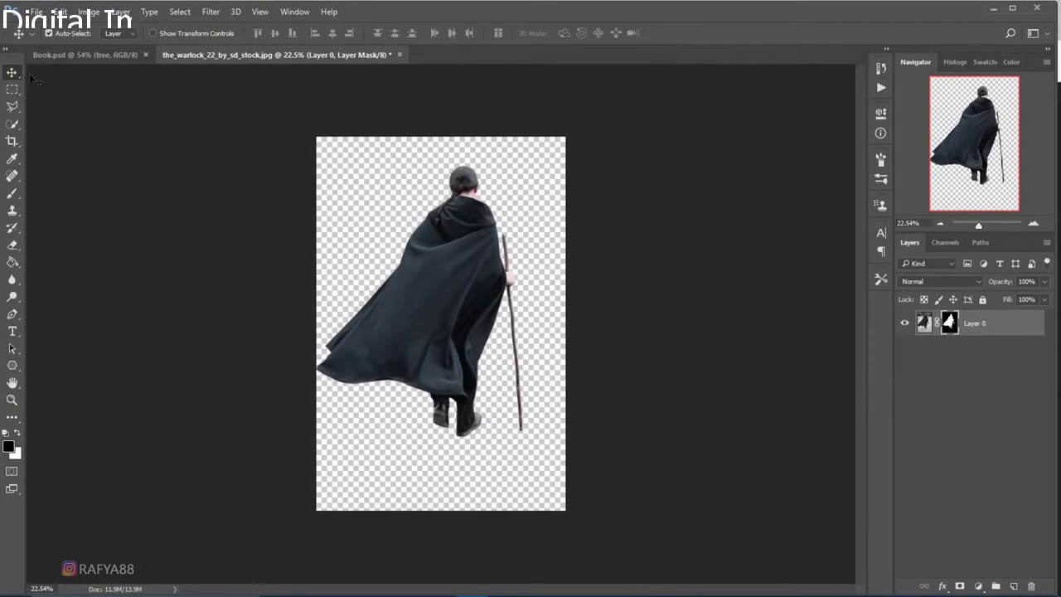
Drag the cloaked figure into the book composite and scale it down onto the tracks
left_click_drag(462, 182, 295, 178)
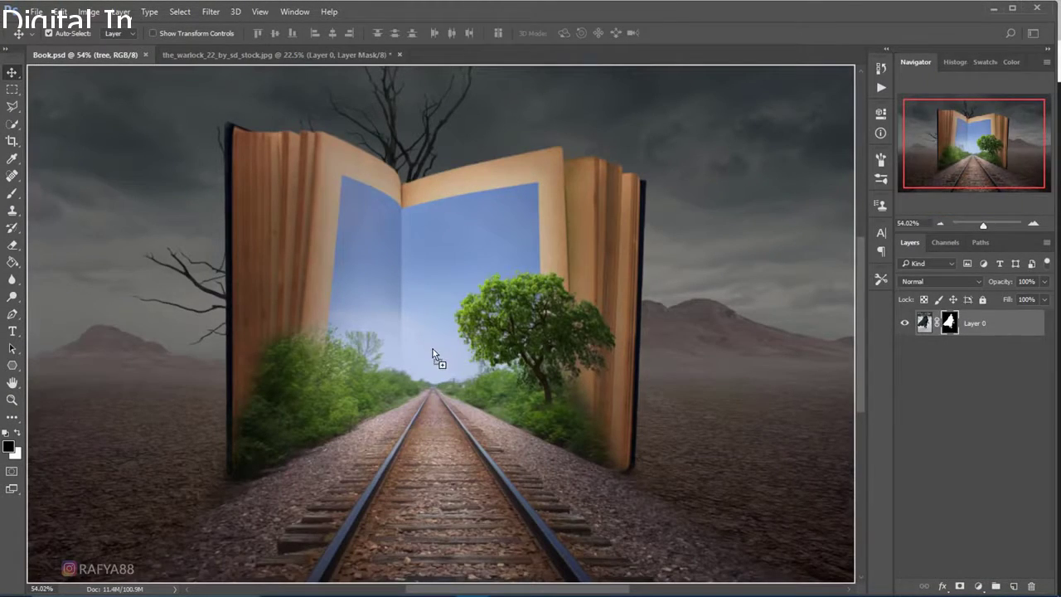
left_click_drag(433, 355, 442, 356)
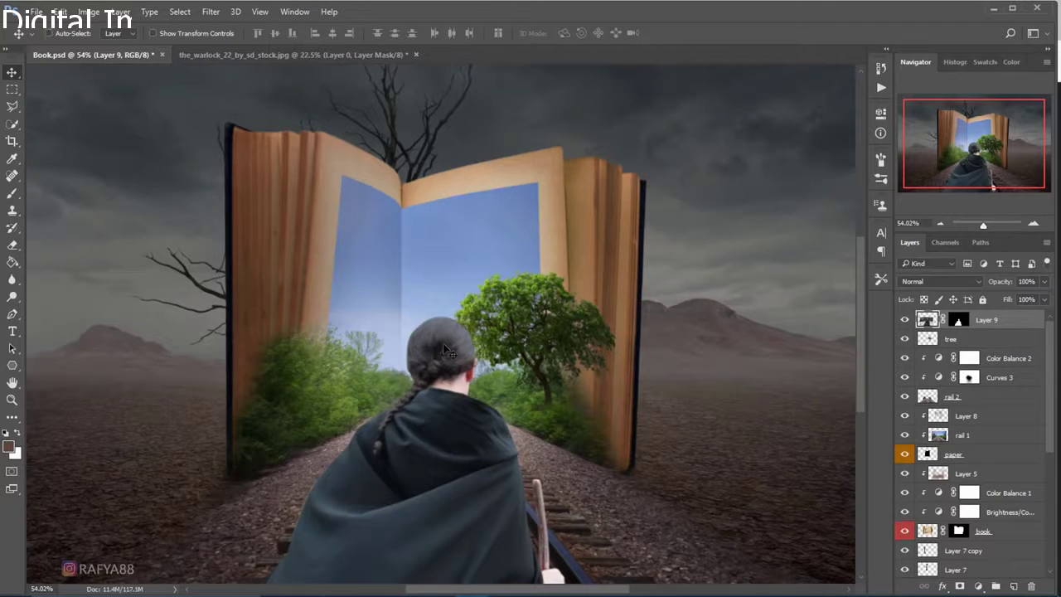
key("ctrl+t")
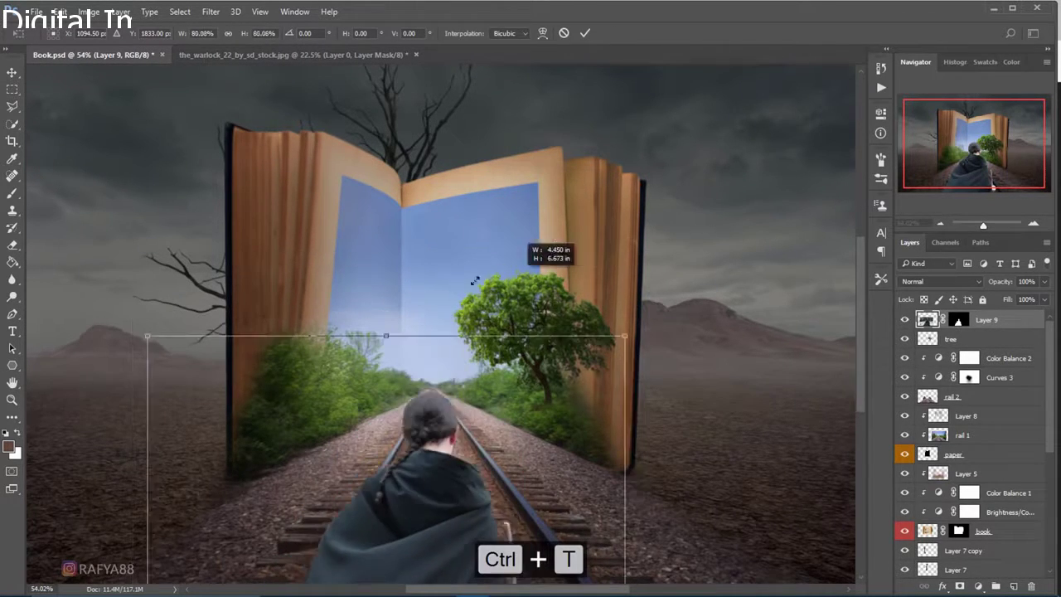
left_click_drag(684, 247, 440, 233)
scroll(352, 309, "down", 3)
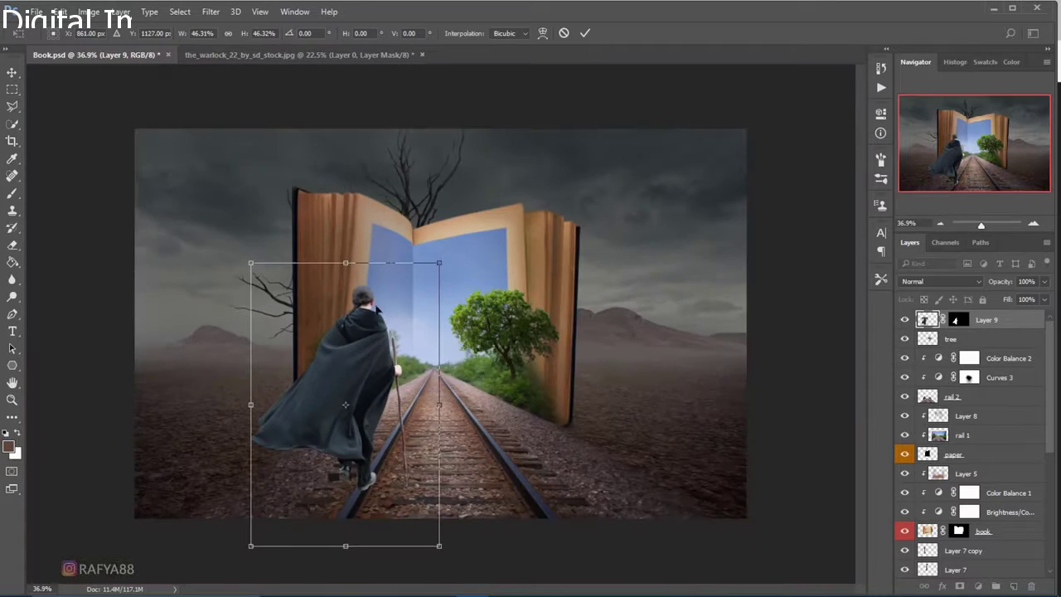
mouse_move(382, 339)
left_mouse_down()
mouse_move(359, 375)
mouse_move(430, 369)
left_mouse_up()
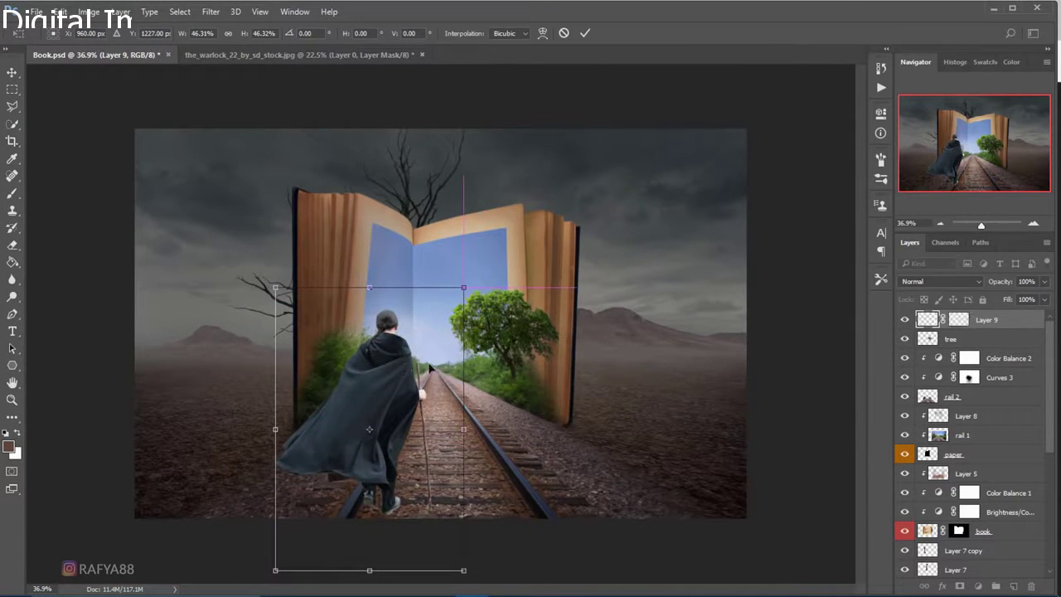
Fine-tune the figure's size and position on the tracks and commit the transform
left_click_drag(465, 288, 402, 288)
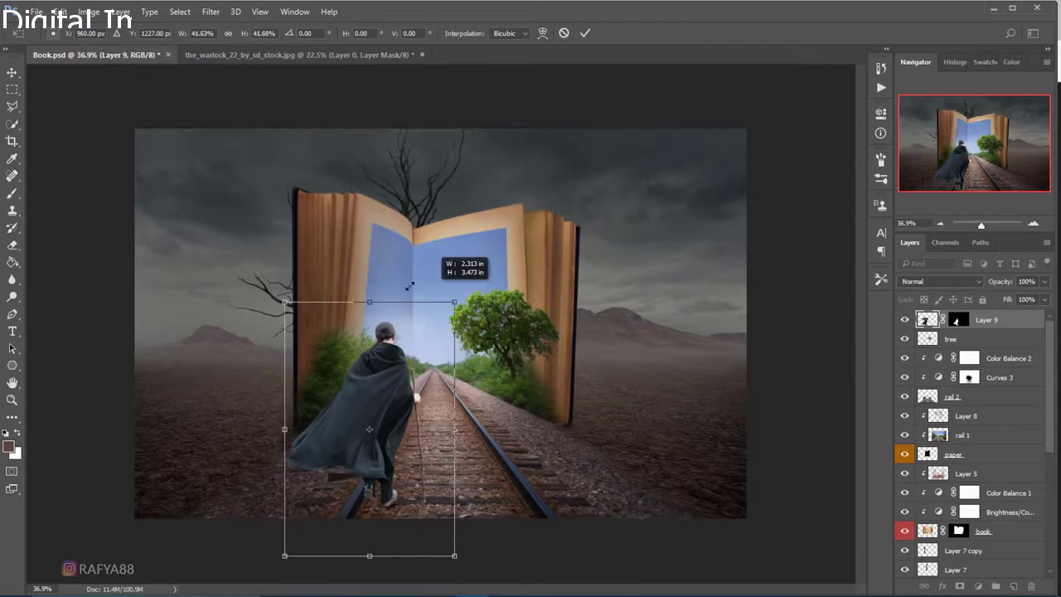
left_click_drag(431, 290, 435, 286)
left_click_drag(384, 346, 405, 349)
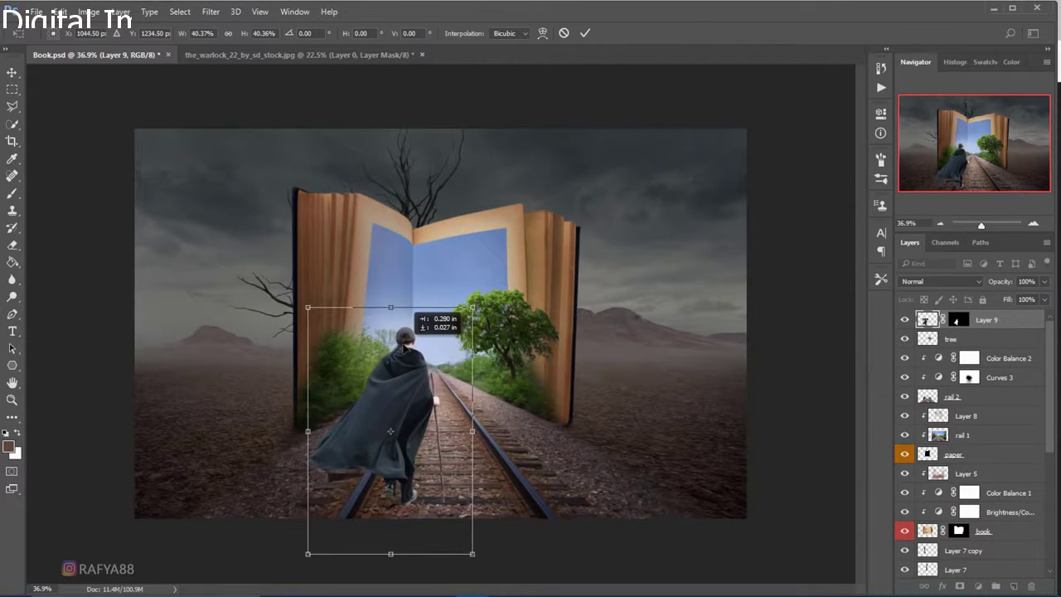
left_click_drag(407, 349, 399, 348)
key("ctrl+minus")
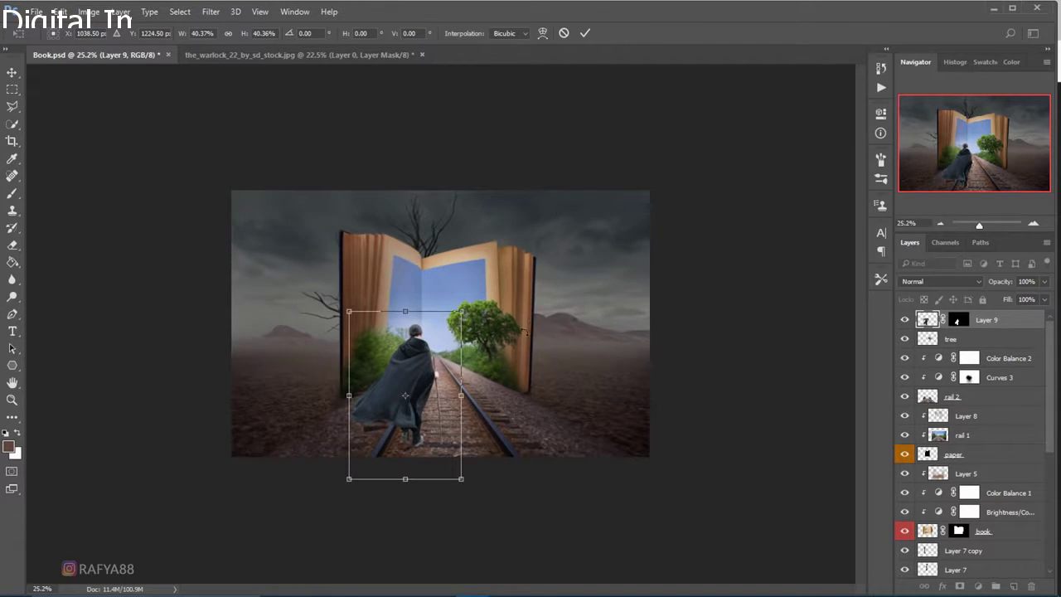
key("ctrl+plus")
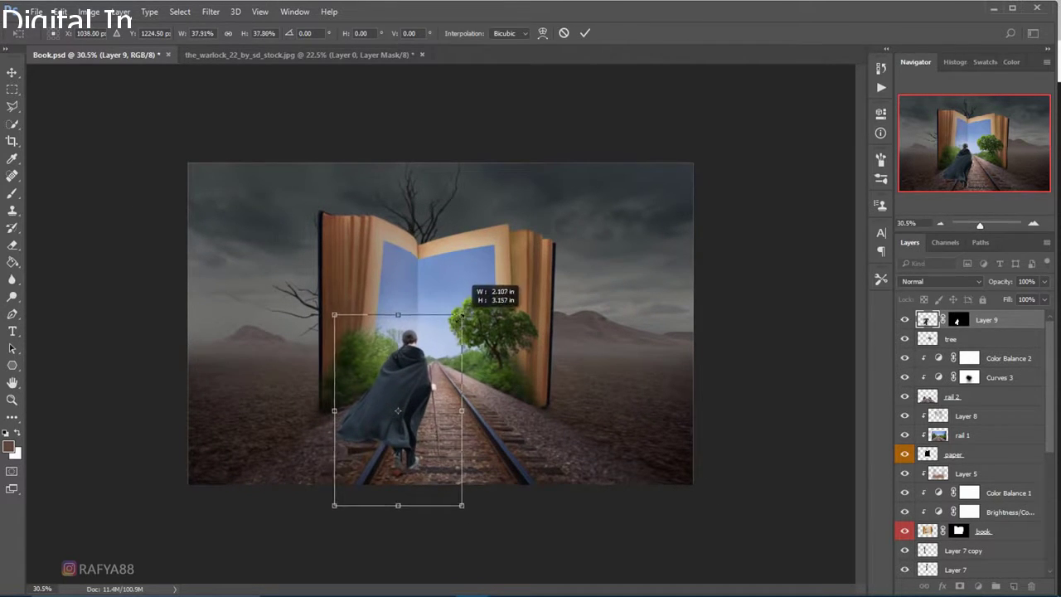
mouse_move(465, 308)
left_mouse_down()
mouse_move(433, 355)
mouse_move(468, 325)
mouse_move(434, 337)
left_mouse_up()
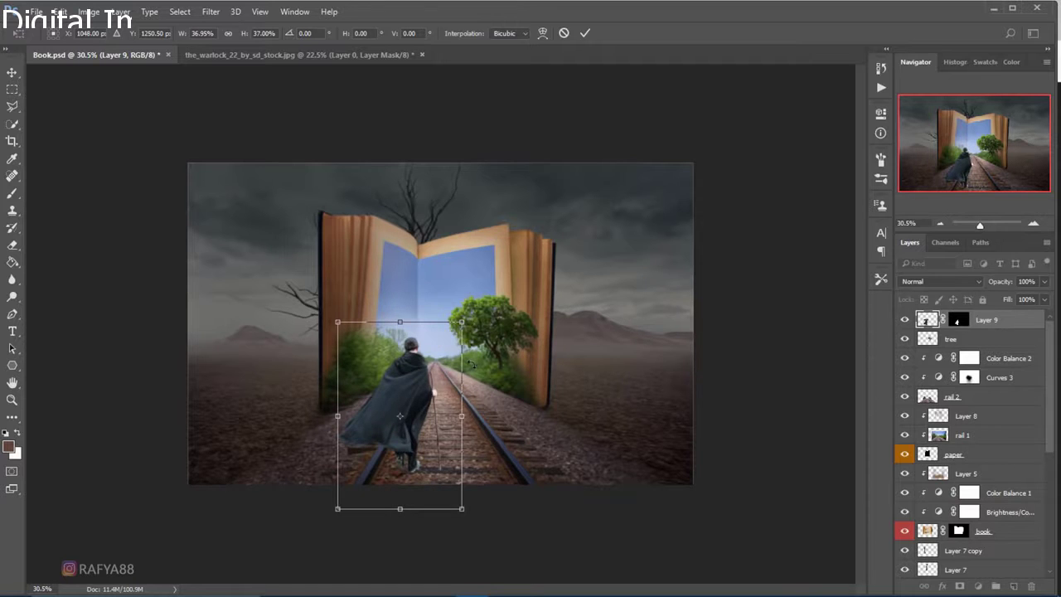
scroll(472, 364, "up", 1)
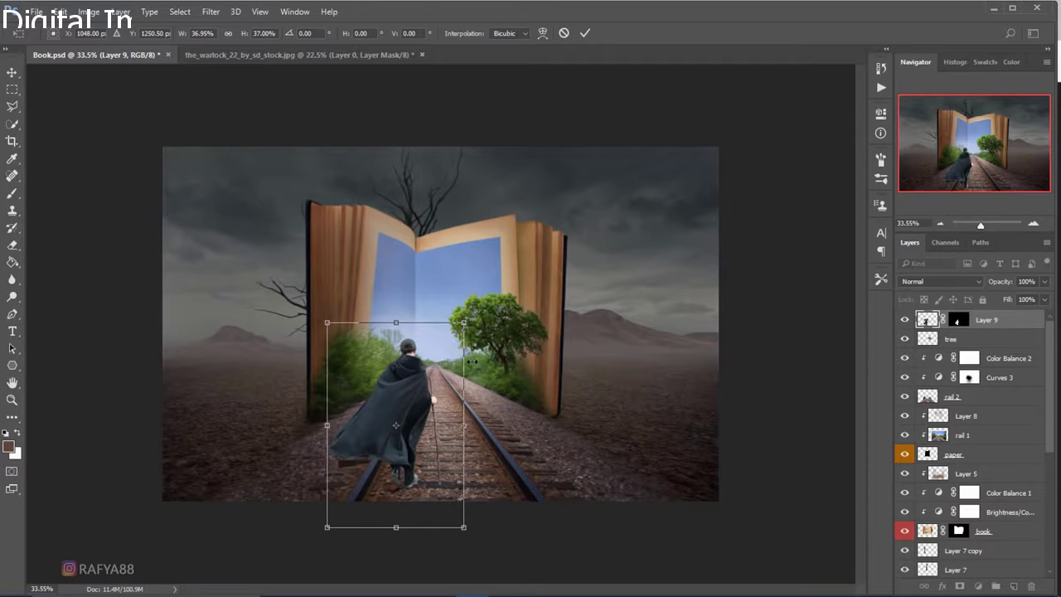
left_click(587, 34)
Scale the figure down once more, reposition it, and commit
scroll(543, 365, "up", 2)
scroll(543, 365, "down", 1)
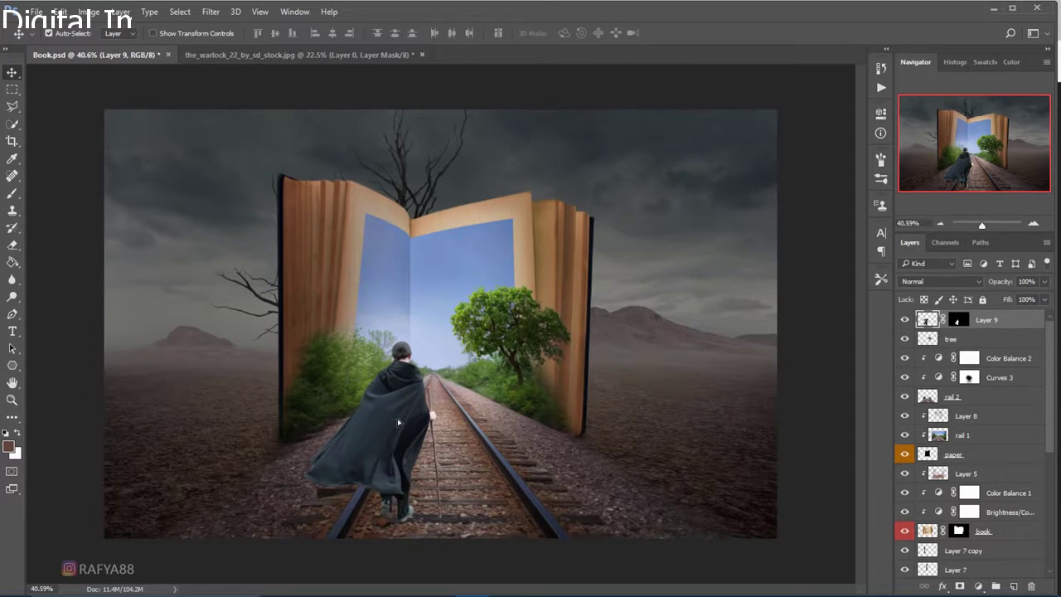
key("ctrl+t")
left_click_drag(470, 317, 432, 367)
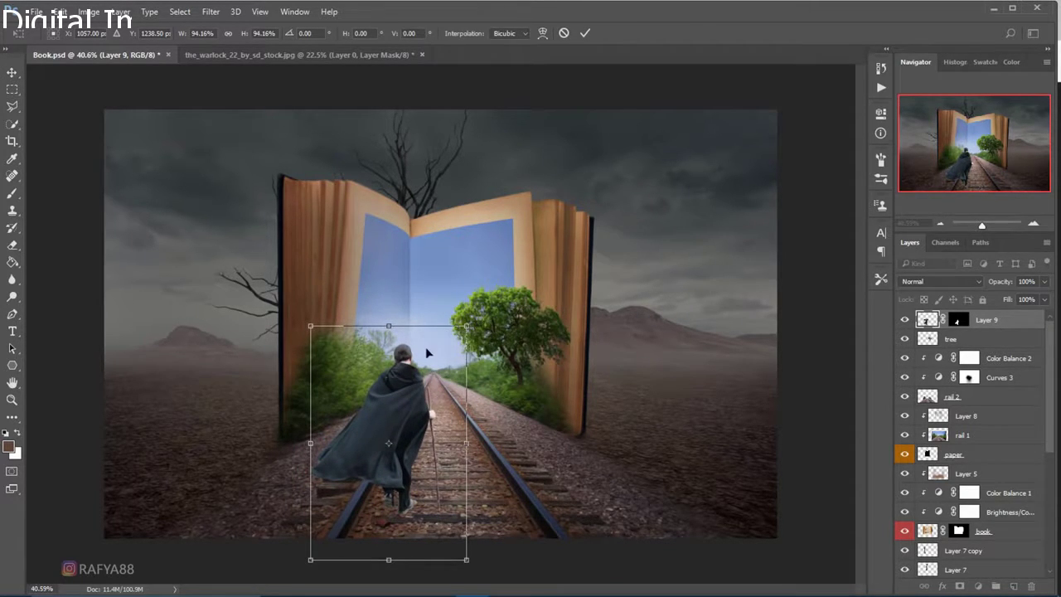
left_click_drag(467, 326, 435, 348)
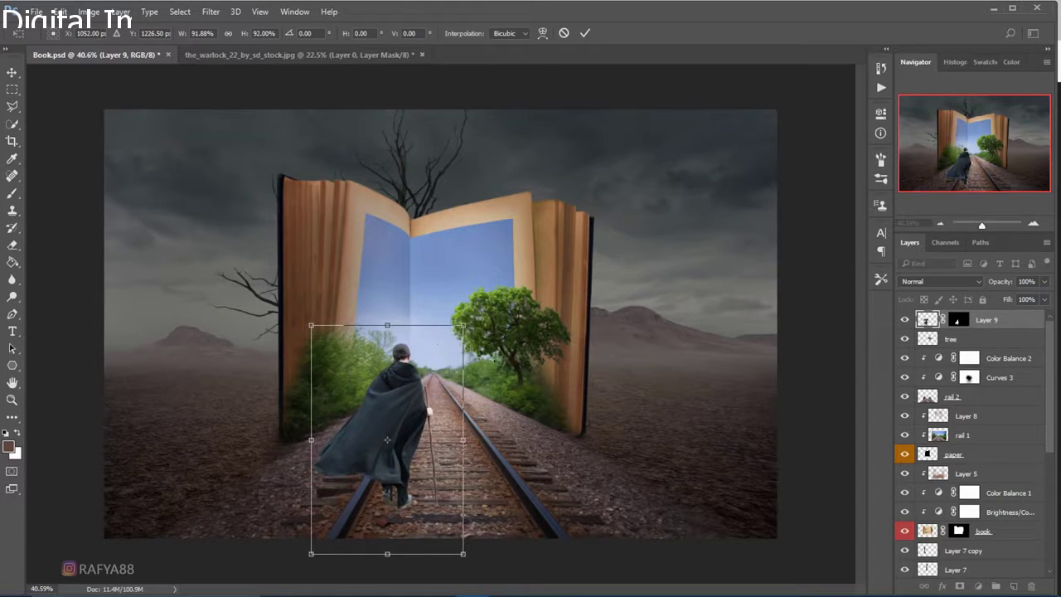
left_click(587, 39)
scroll(569, 261, "down", 3)
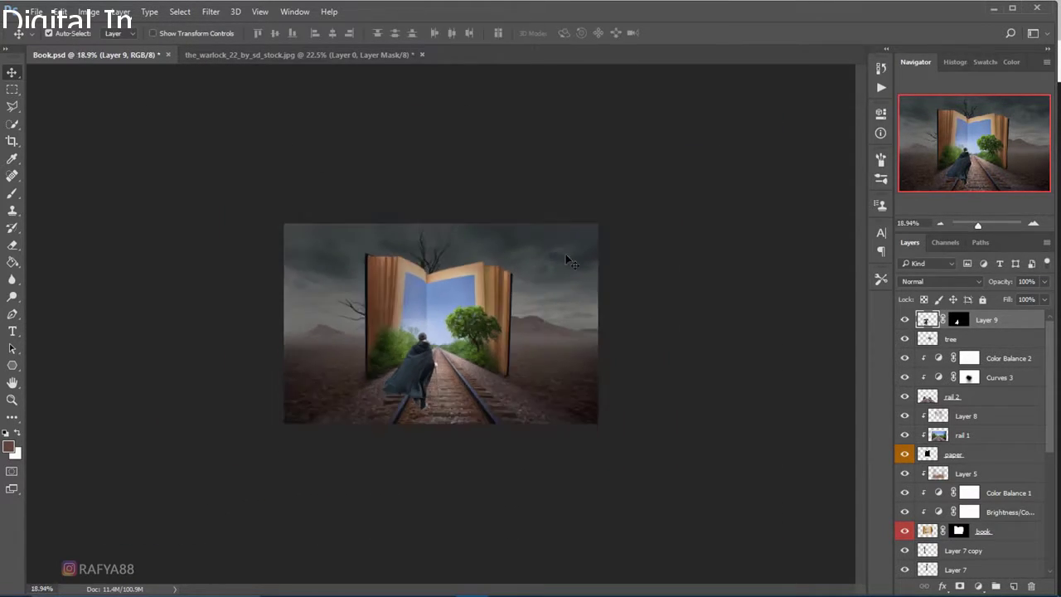
scroll(535, 317, "up", 3)
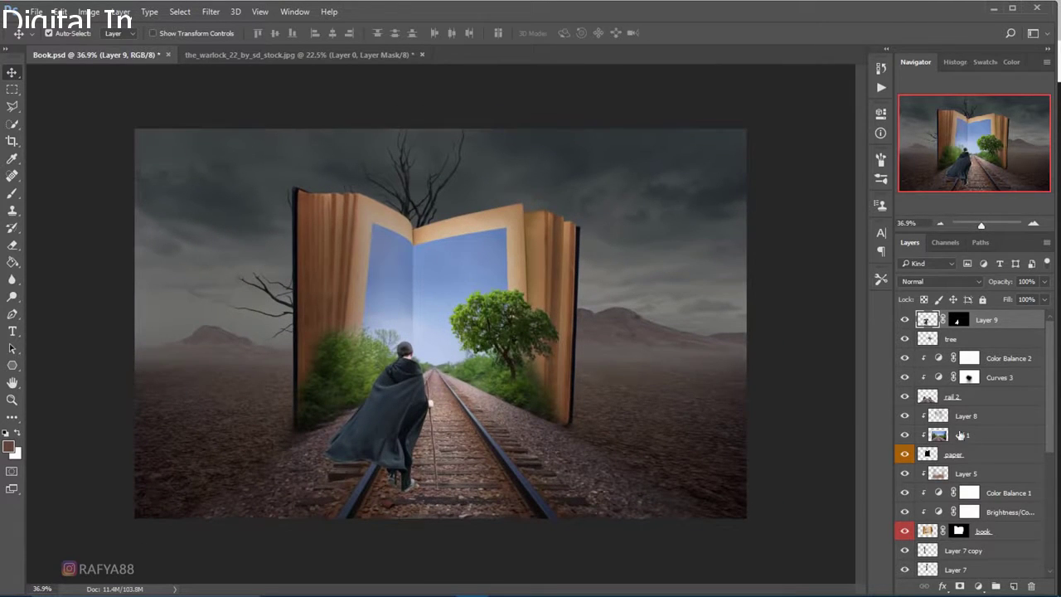
Add a Curves adjustment clipped to Layer 9, lowering highlights and midtones to darken the figure
left_click(978, 587)
left_click(981, 380)
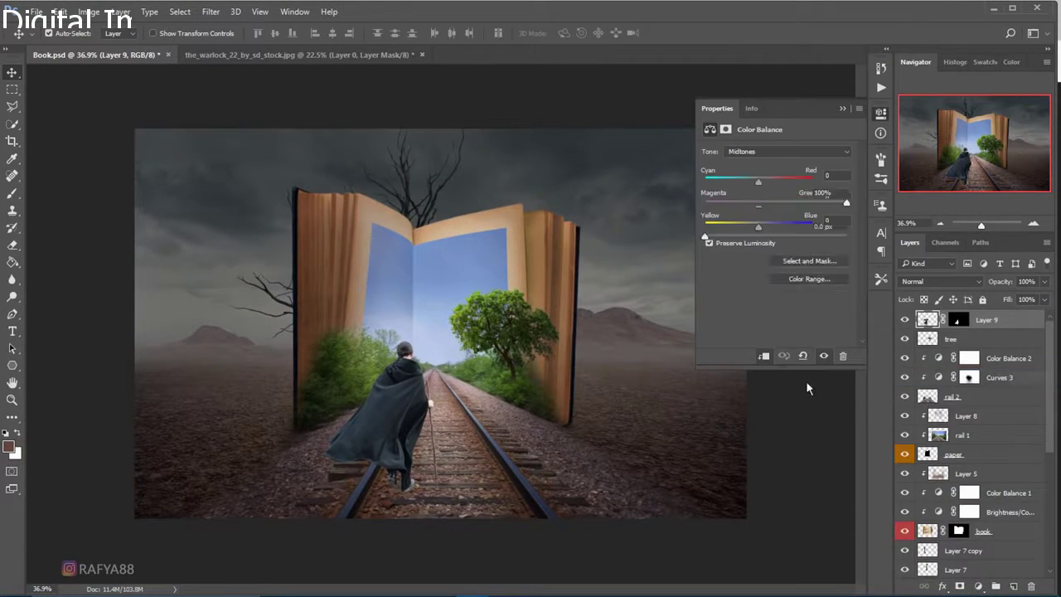
left_click(764, 357)
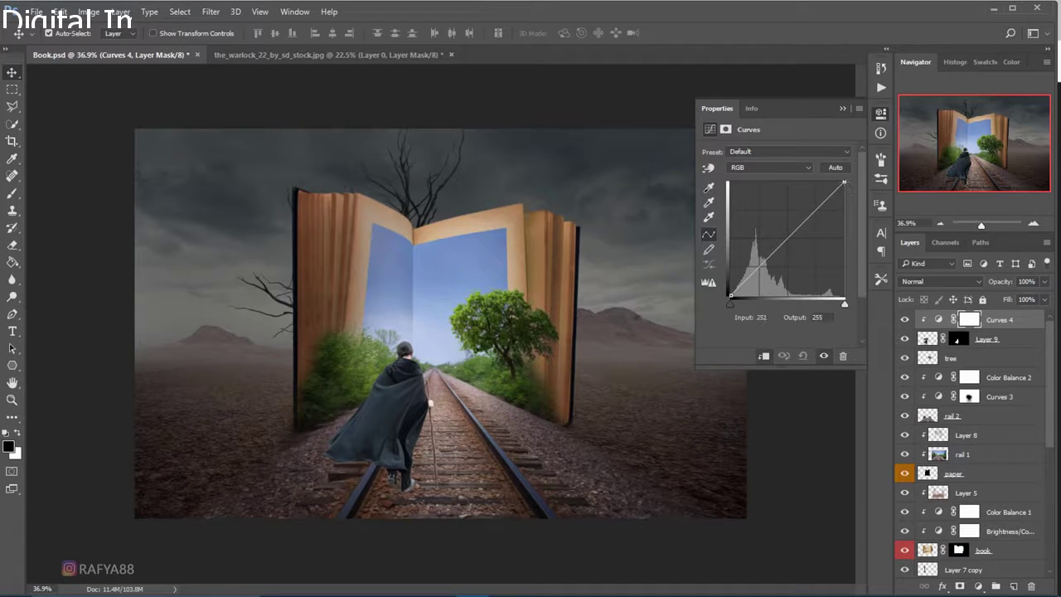
mouse_move(843, 183)
left_mouse_down()
mouse_move(844, 235)
mouse_move(871, 224)
mouse_move(861, 245)
left_mouse_up()
left_click_drag(788, 260, 788, 262)
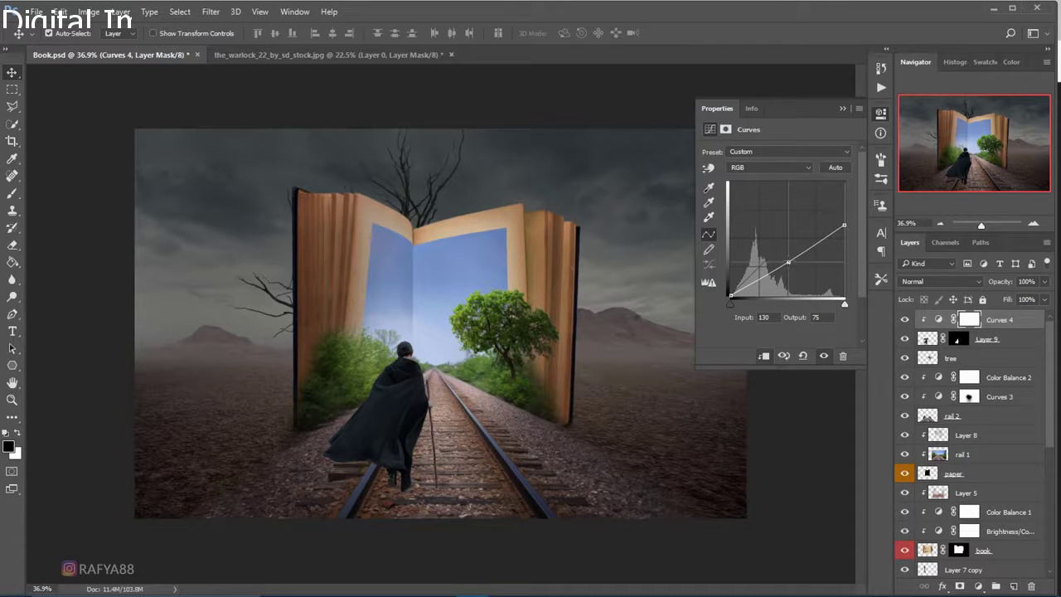
left_click(842, 110)
scroll(455, 333, "up", 3)
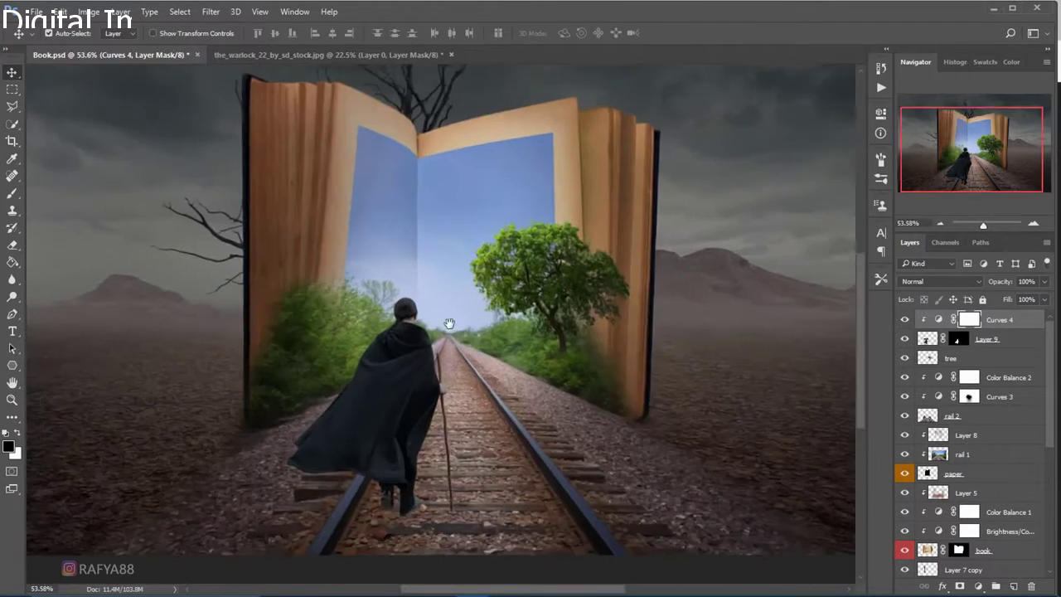
scroll(452, 335, "down", 2)
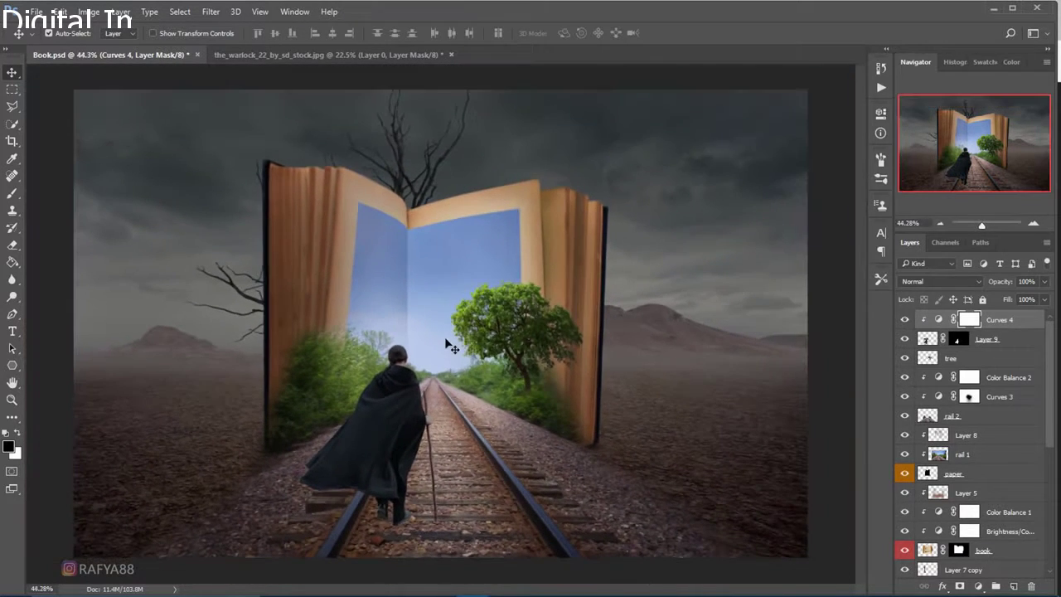
key("ctrl+2")
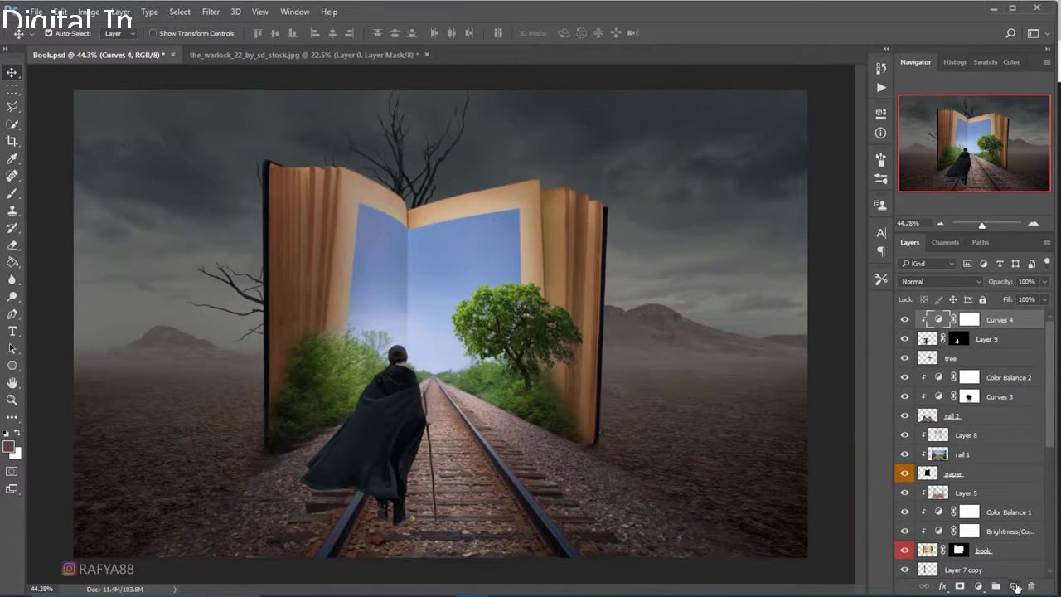
Add clipped Layer 10 filled with 50% Gray and set to Overlay blending
left_click(1017, 587)
right_click(1012, 321)
left_click(801, 335)
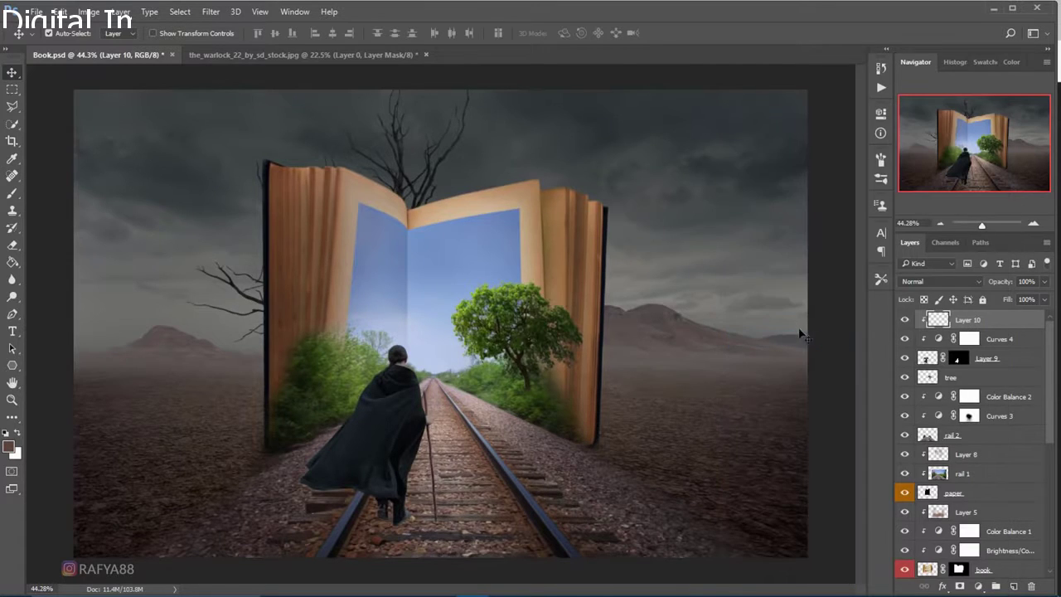
key("shift+F5")
left_click(691, 238)
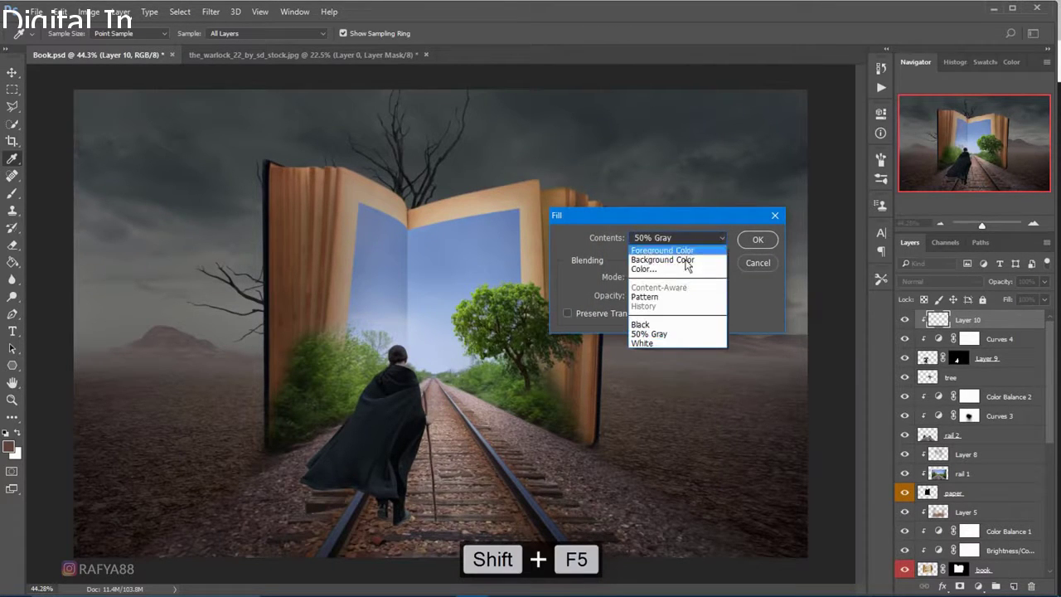
left_click(695, 334)
left_click(758, 240)
key("v")
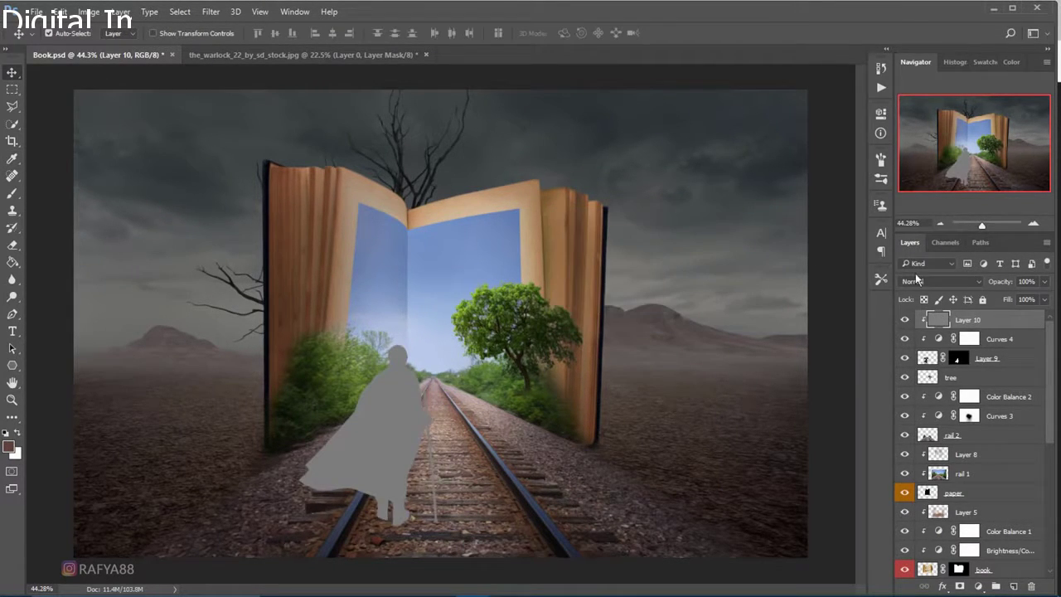
left_click(941, 281)
left_click(910, 412)
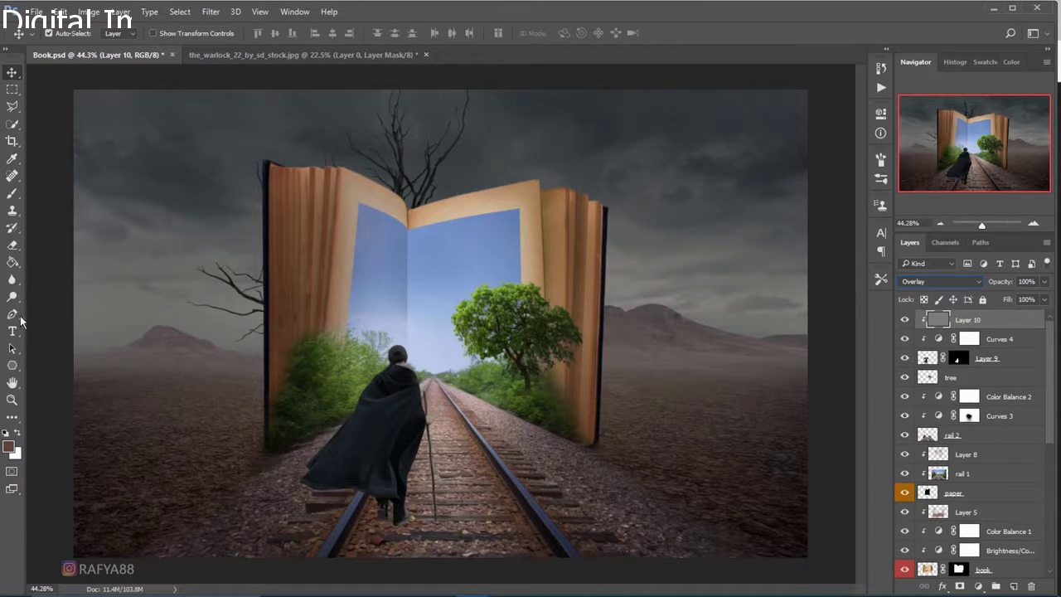
Set up the Dodge tool on Midtones at 56% exposure with a size 100 brush
left_click(13, 300)
scroll(433, 382, "up", 3)
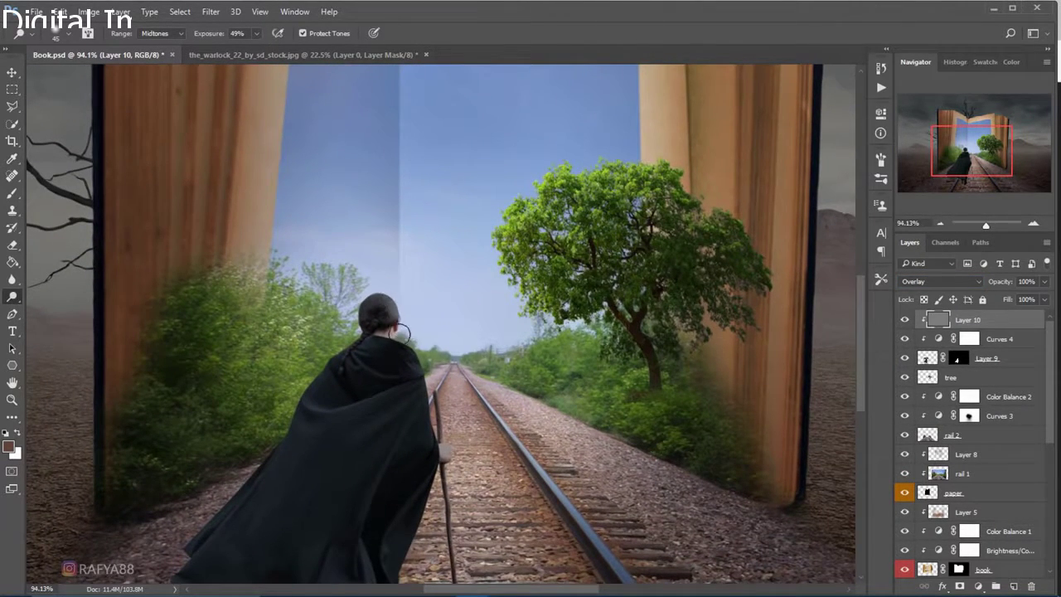
left_click_drag(206, 36, 221, 41)
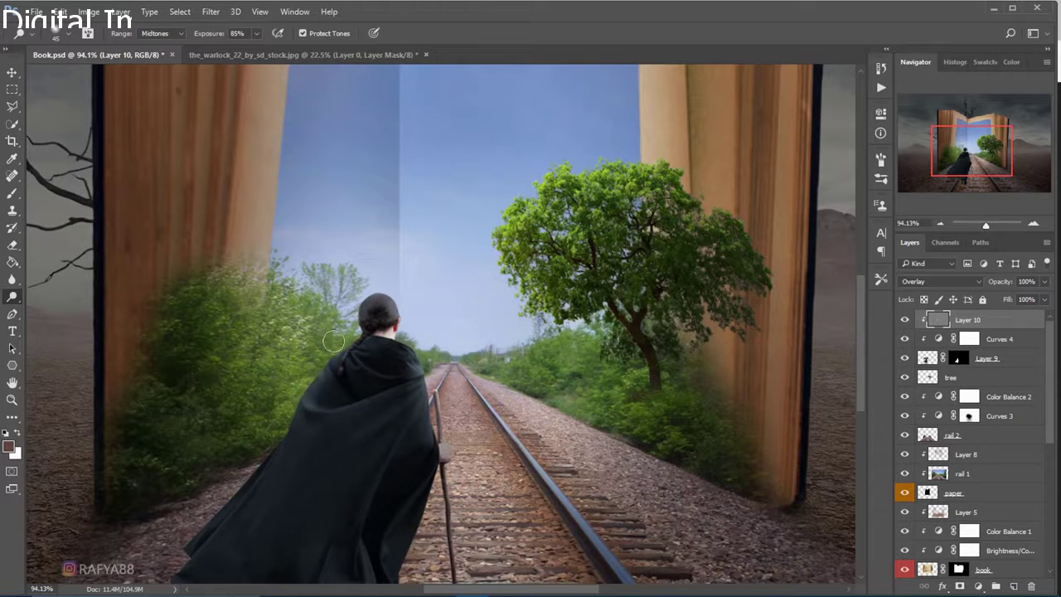
key("ctrl+0")
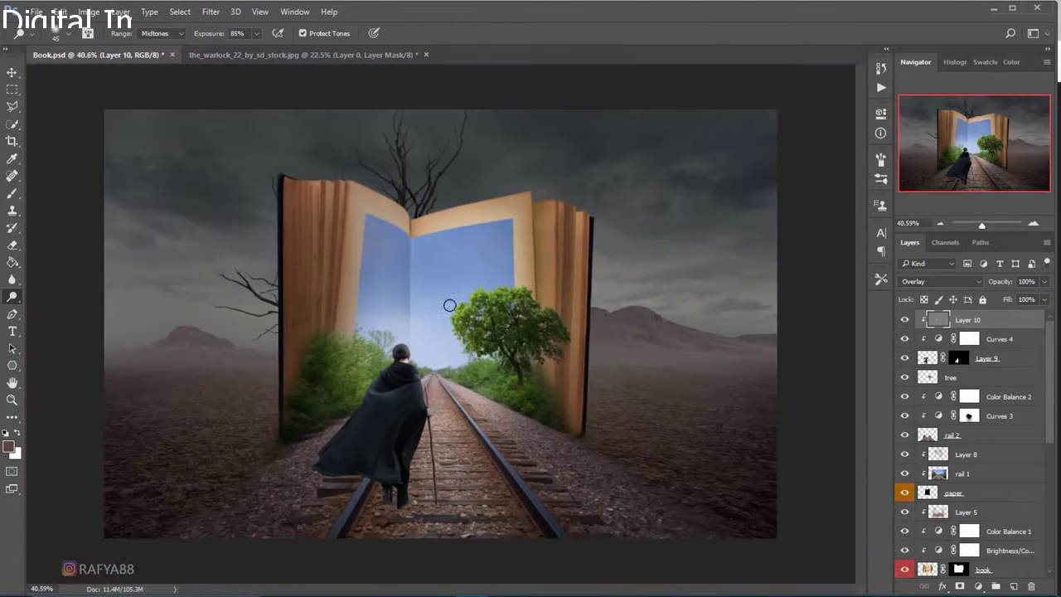
scroll(435, 352, "up", 2)
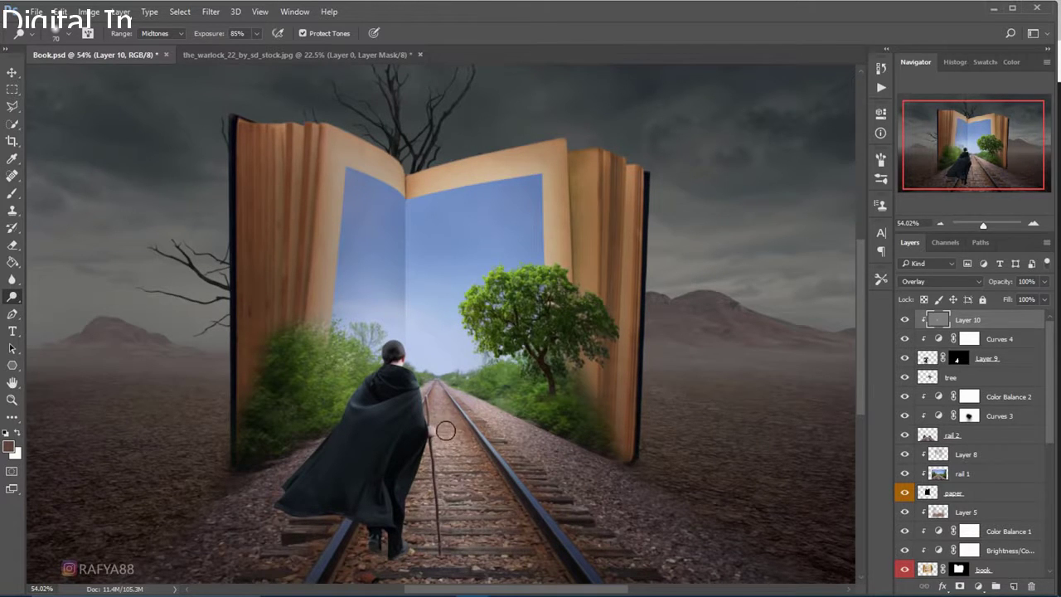
key("bracketright")
scroll(452, 427, "up", 2)
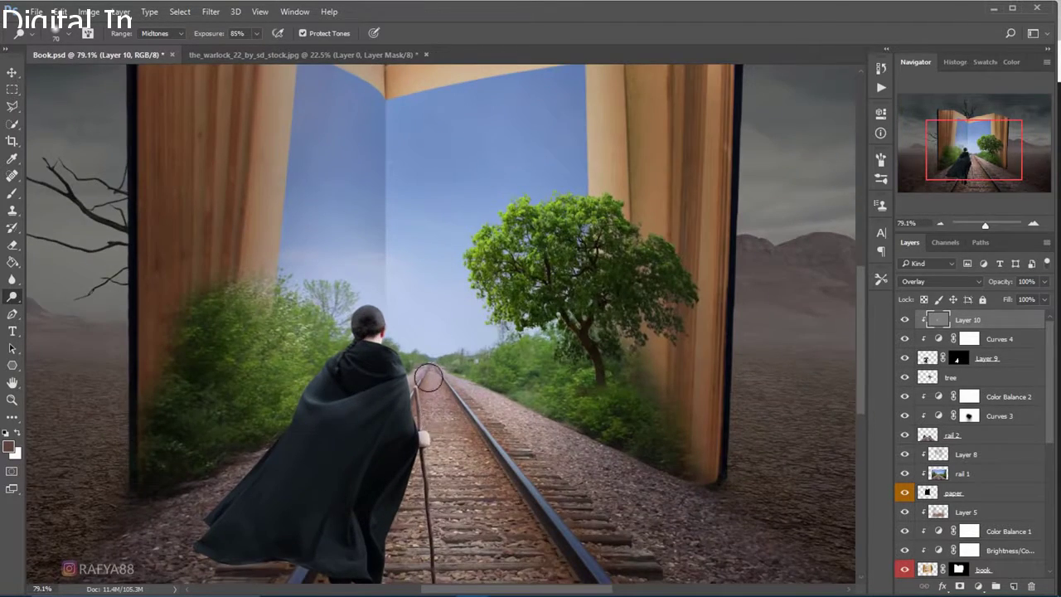
scroll(454, 430, "down", 2)
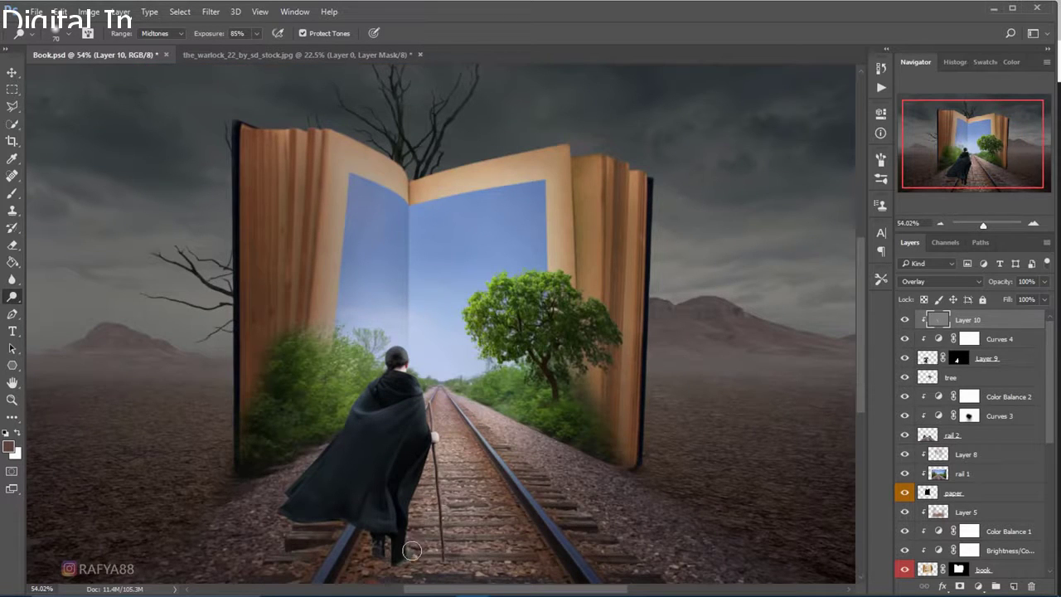
key("bracketright")
key("bracketright")
key("bracketright")
scroll(426, 335, "down", 1)
scroll(495, 294, "down", 1)
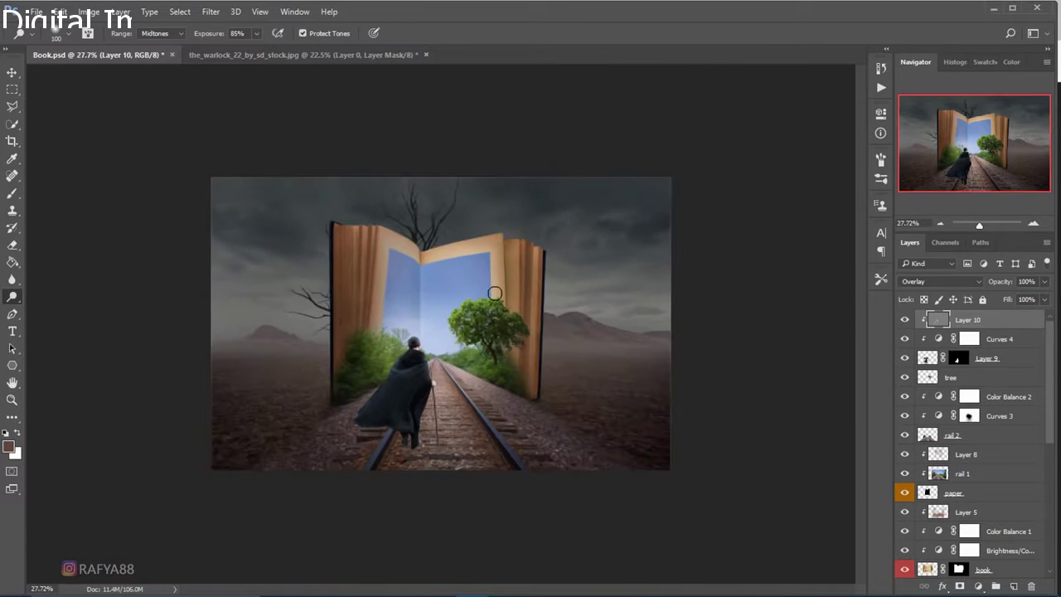
scroll(503, 305, "down", 1)
scroll(438, 444, "up", 3)
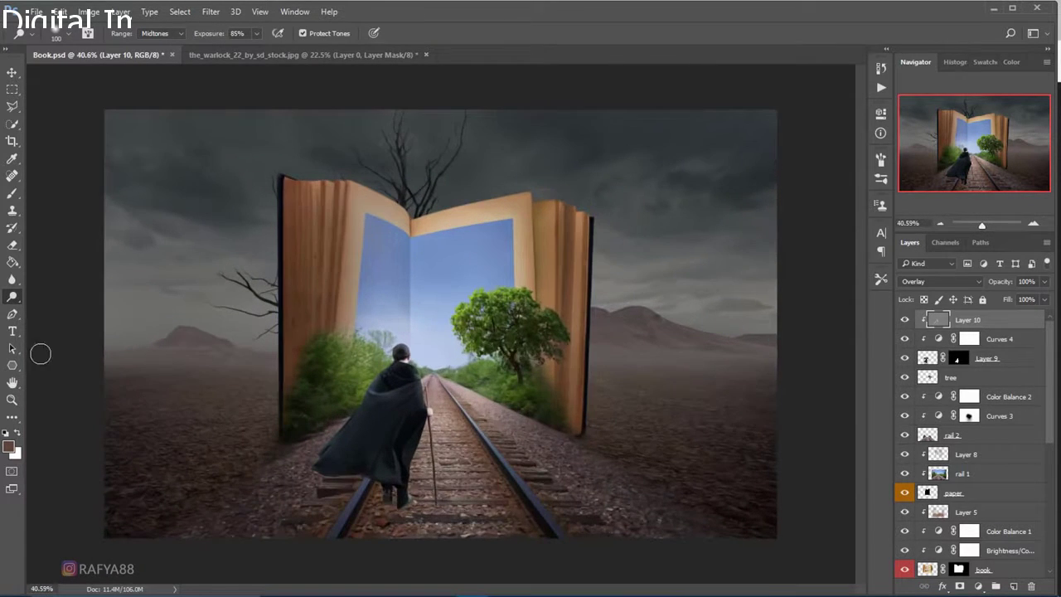
Burn the track and ground around the figure's feet on the grey overlay layer
right_click(12, 301)
left_click(61, 317)
scroll(414, 497, "up", 2)
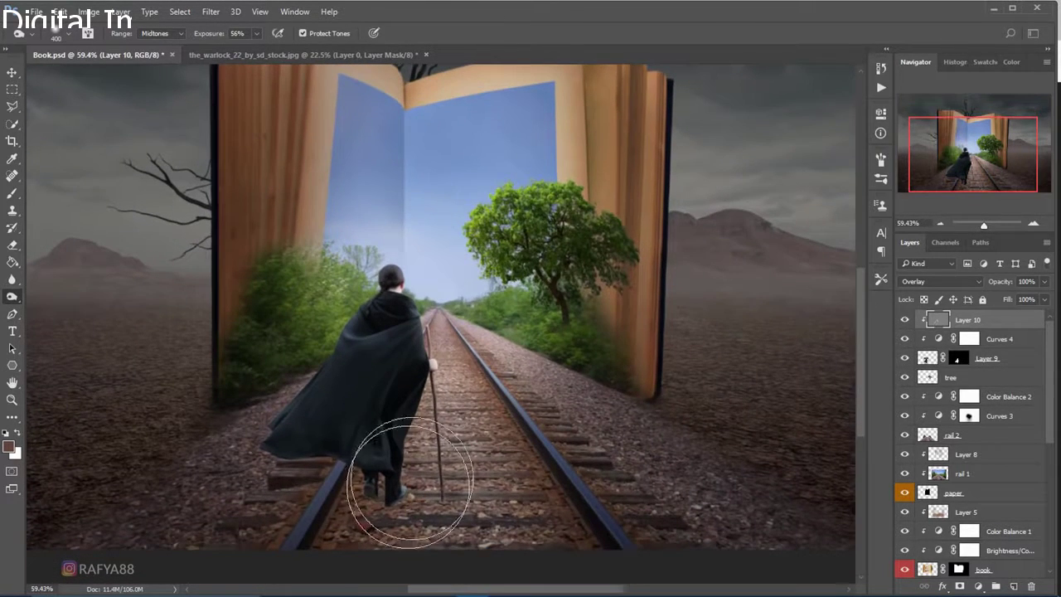
mouse_move(363, 530)
left_mouse_down()
mouse_move(237, 509)
mouse_move(384, 525)
mouse_move(373, 374)
mouse_move(332, 489)
mouse_move(356, 462)
mouse_move(367, 521)
mouse_move(367, 438)
mouse_move(421, 320)
left_mouse_up()
scroll(447, 248, "down", 2)
scroll(452, 213, "down", 1)
scroll(480, 232, "down", 2)
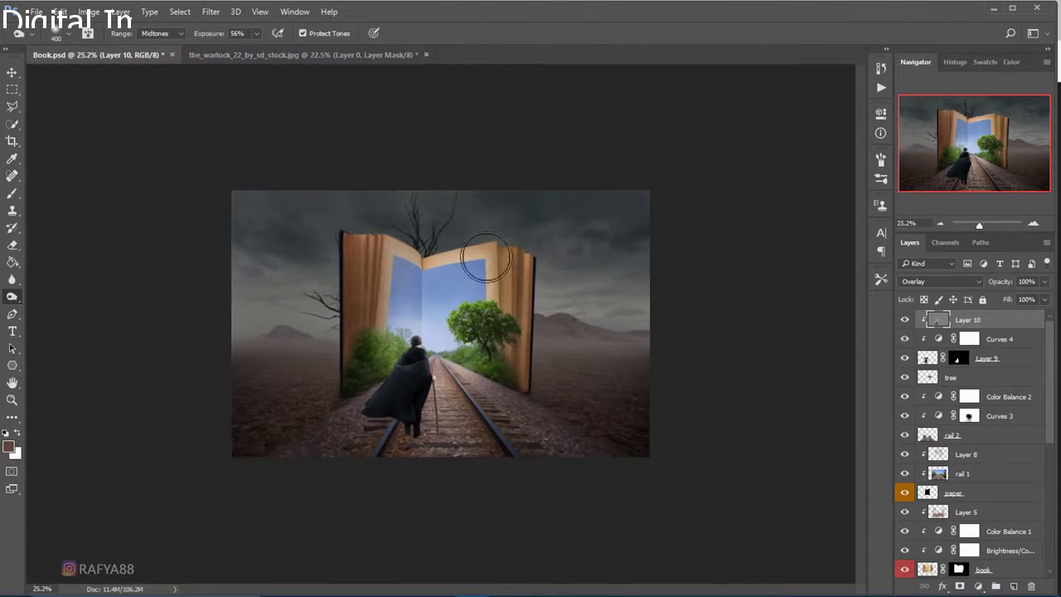
scroll(501, 241, "down", 1)
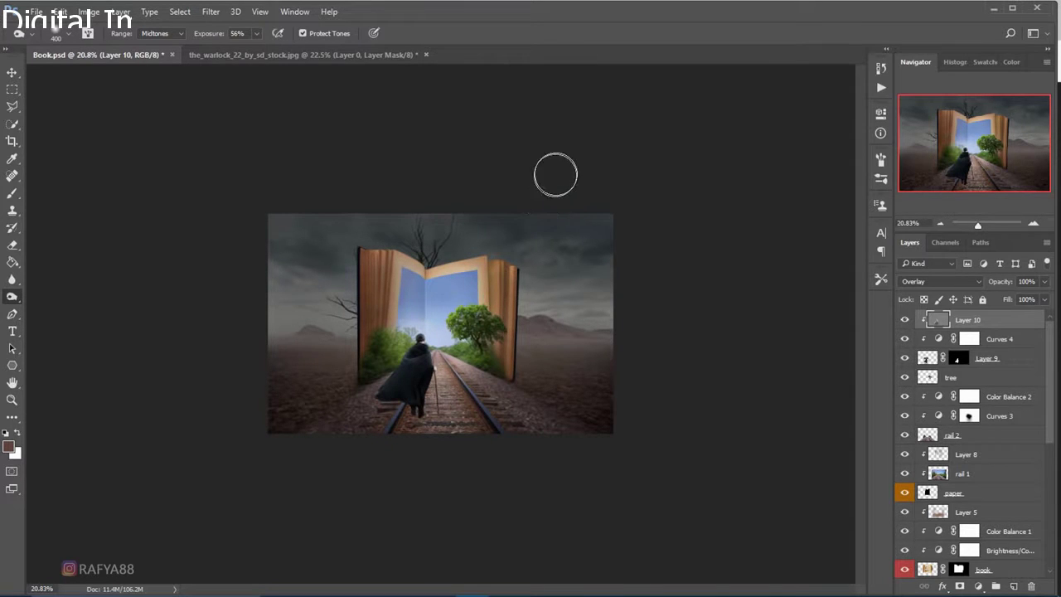
scroll(445, 324, "up", 1)
scroll(448, 331, "up", 1)
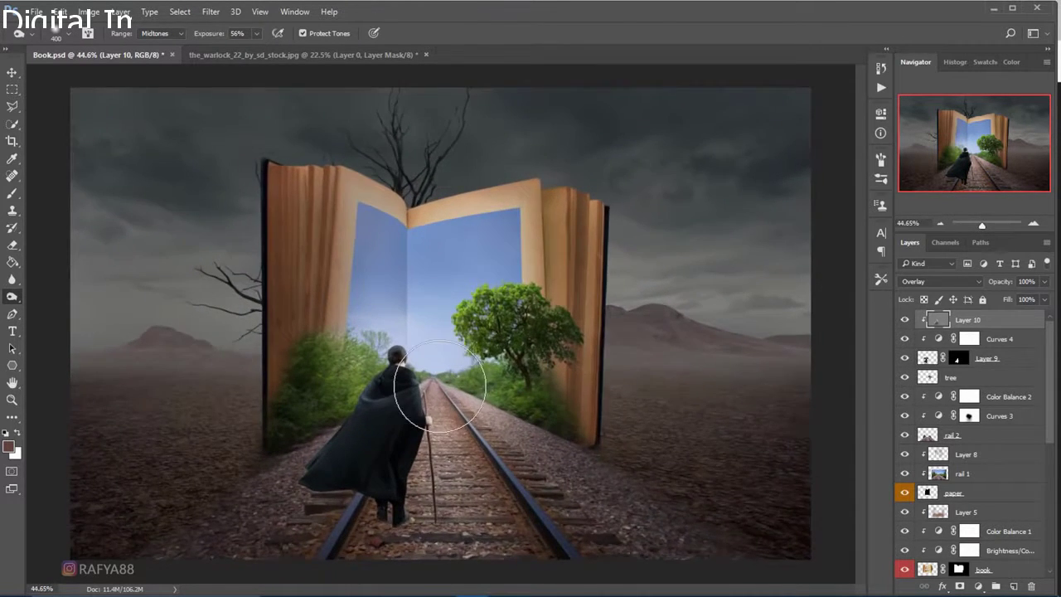
scroll(454, 348, "up", 1)
scroll(454, 348, "down", 1)
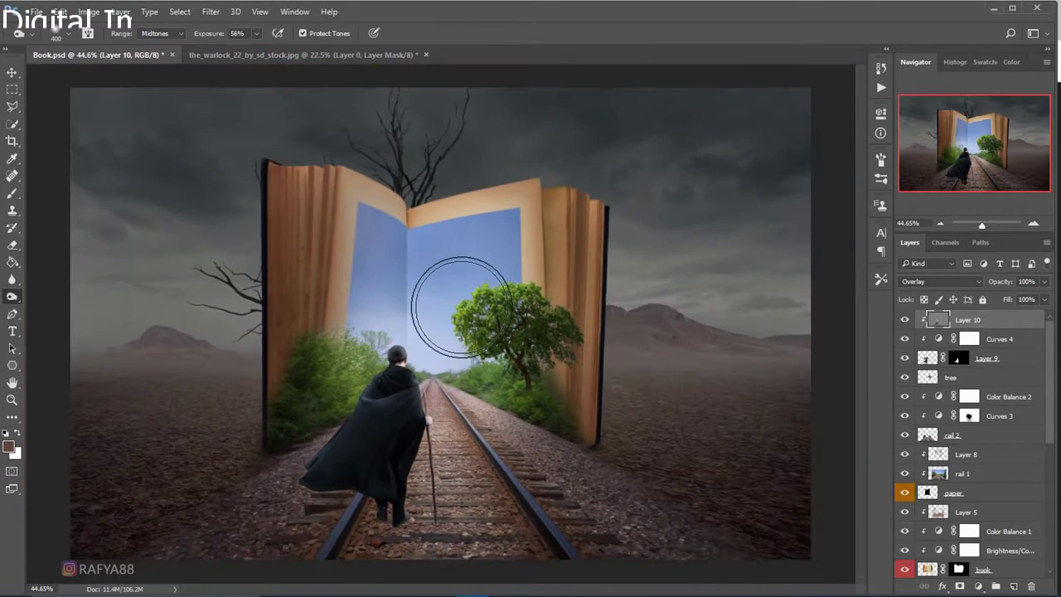
scroll(451, 318, "up", 1)
scroll(454, 306, "up", 1)
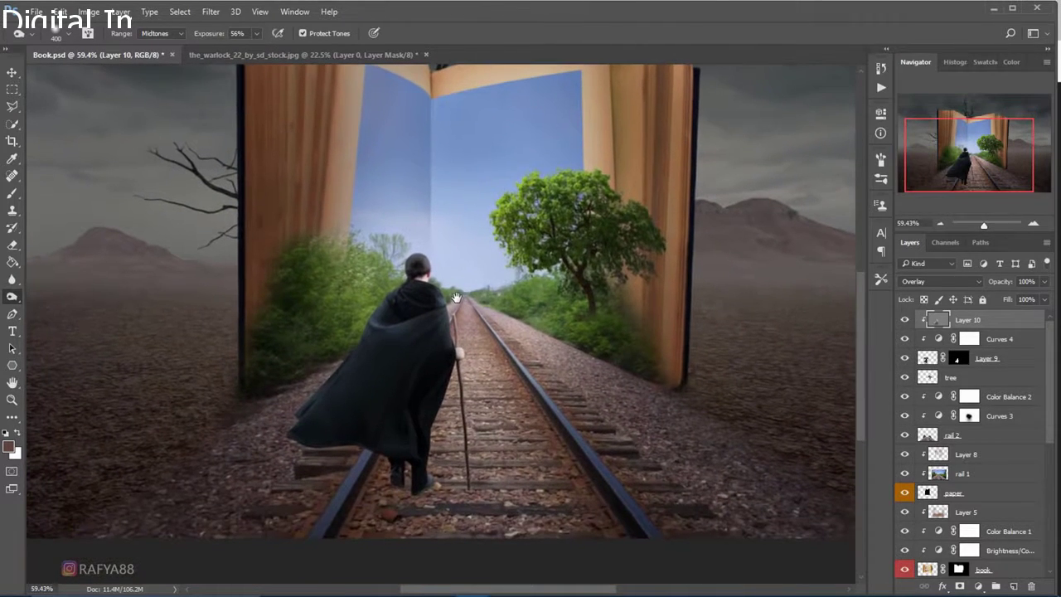
Add a new layer above tree and load an 88 px soft brush in dark grey
left_click(991, 379)
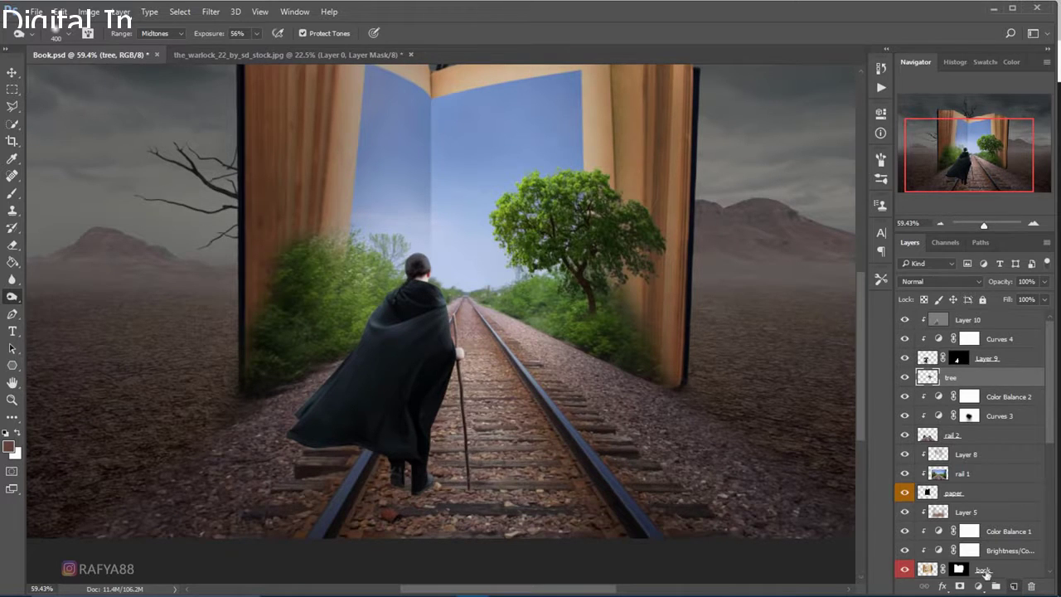
left_click(1013, 586)
left_click(13, 193)
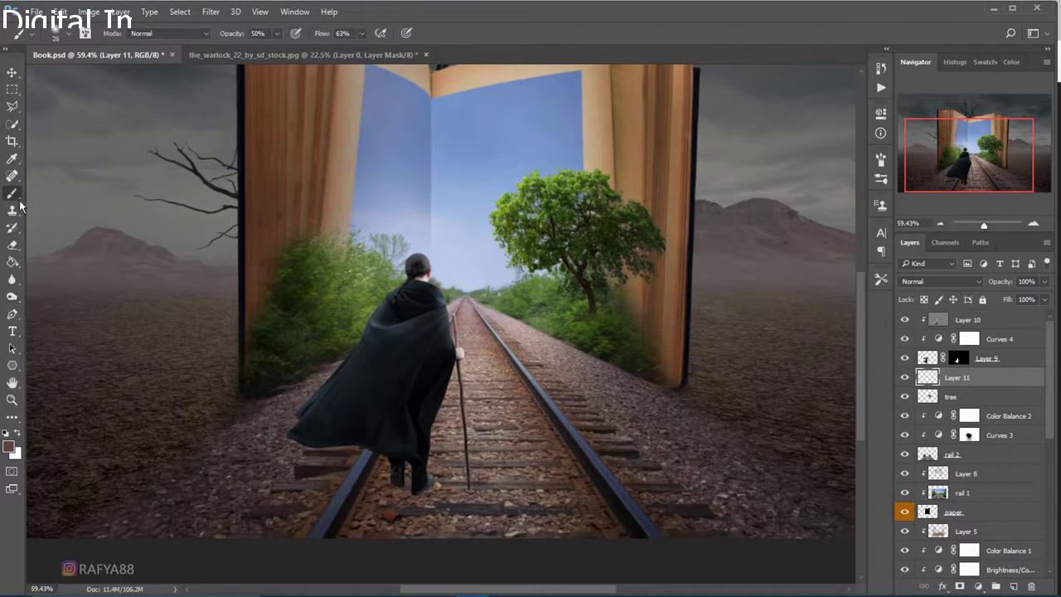
right_click(453, 275)
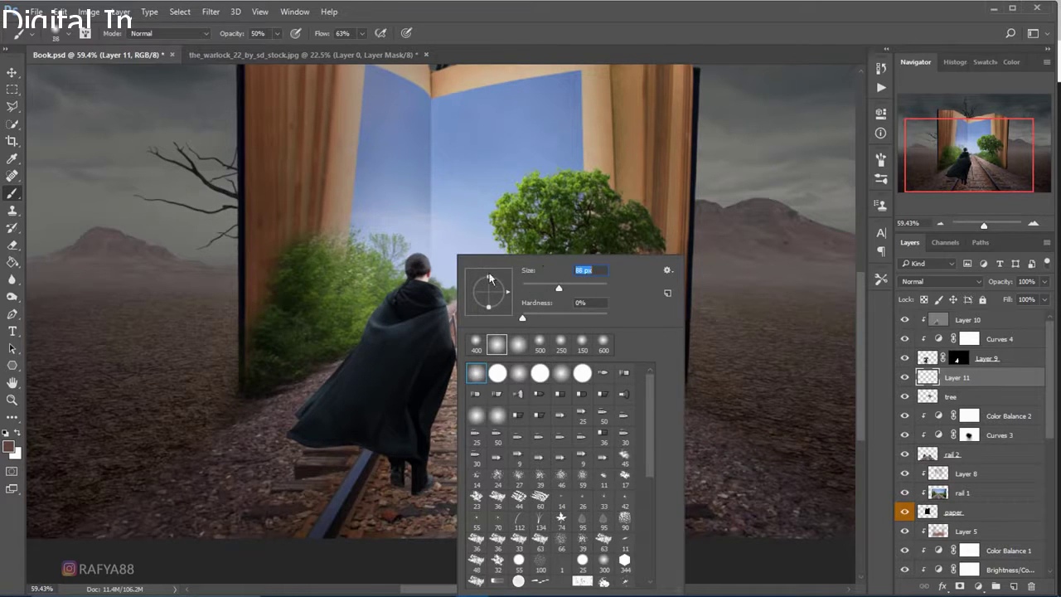
key("Return")
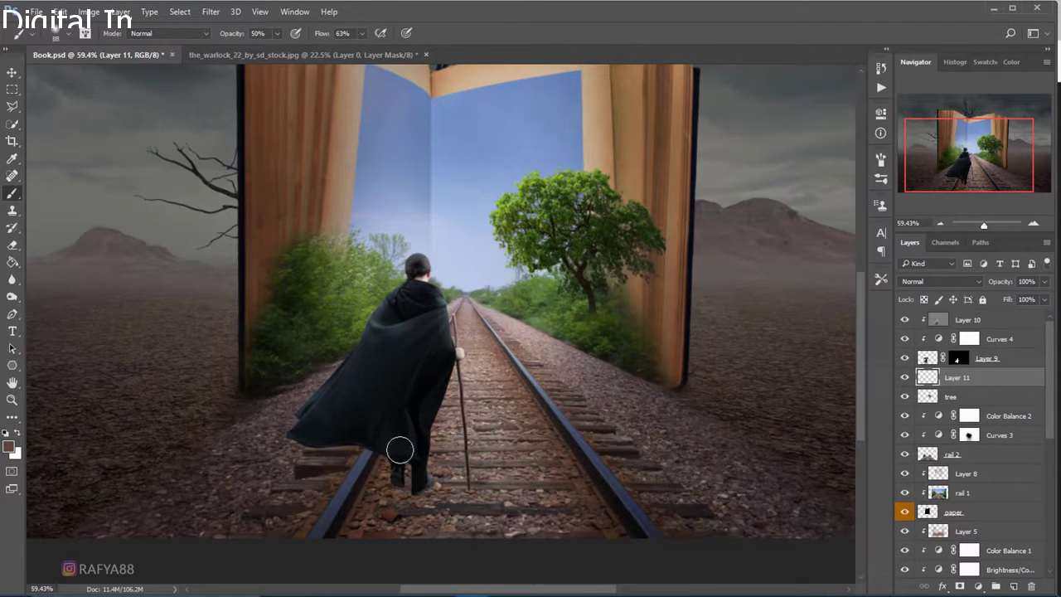
left_click(9, 447)
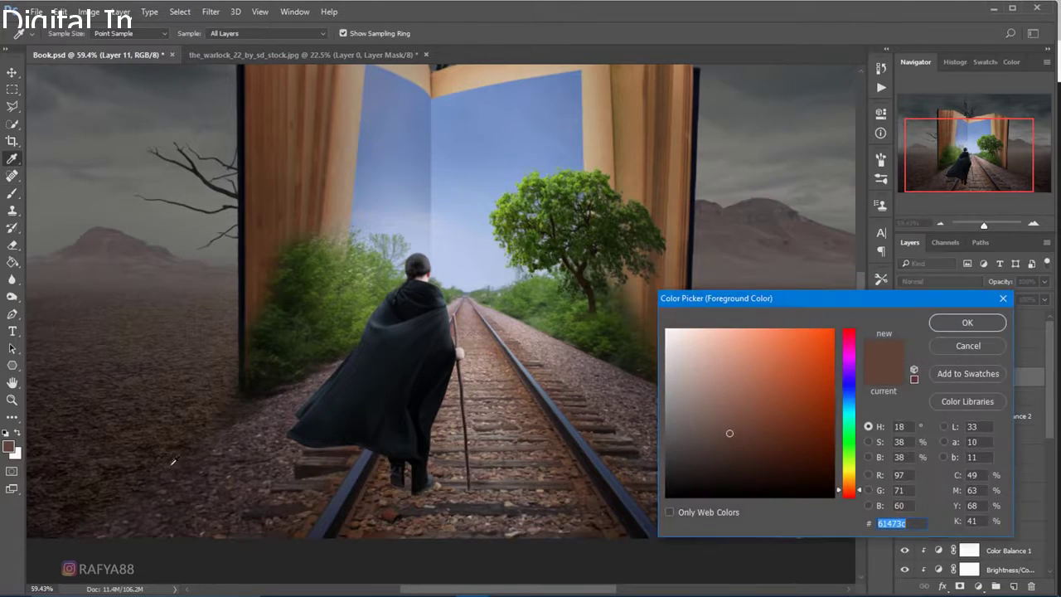
mouse_move(707, 465)
left_mouse_down()
mouse_move(666, 477)
mouse_move(710, 456)
mouse_move(693, 464)
left_mouse_up()
left_click(943, 322)
key("b")
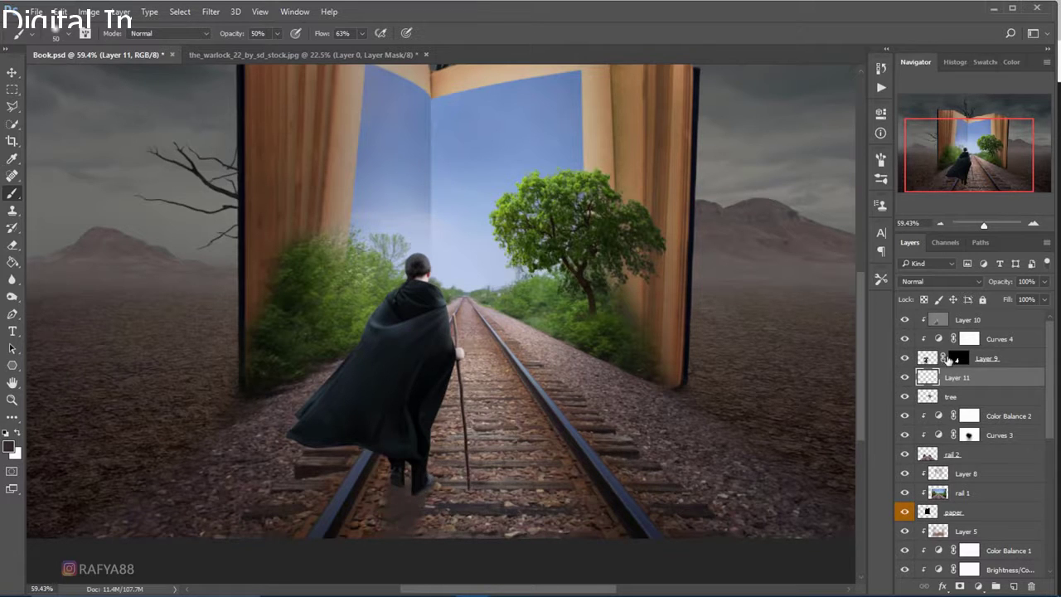
Set Layer 11 to Multiply at 67% opacity and paint a soft shadow under the feet
left_click(948, 282)
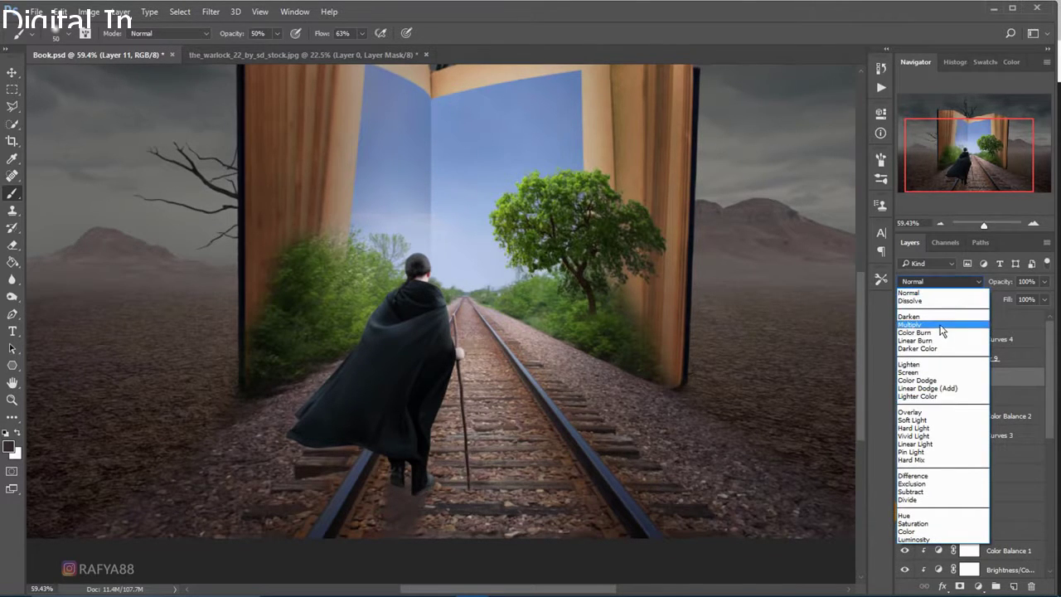
left_click(938, 328)
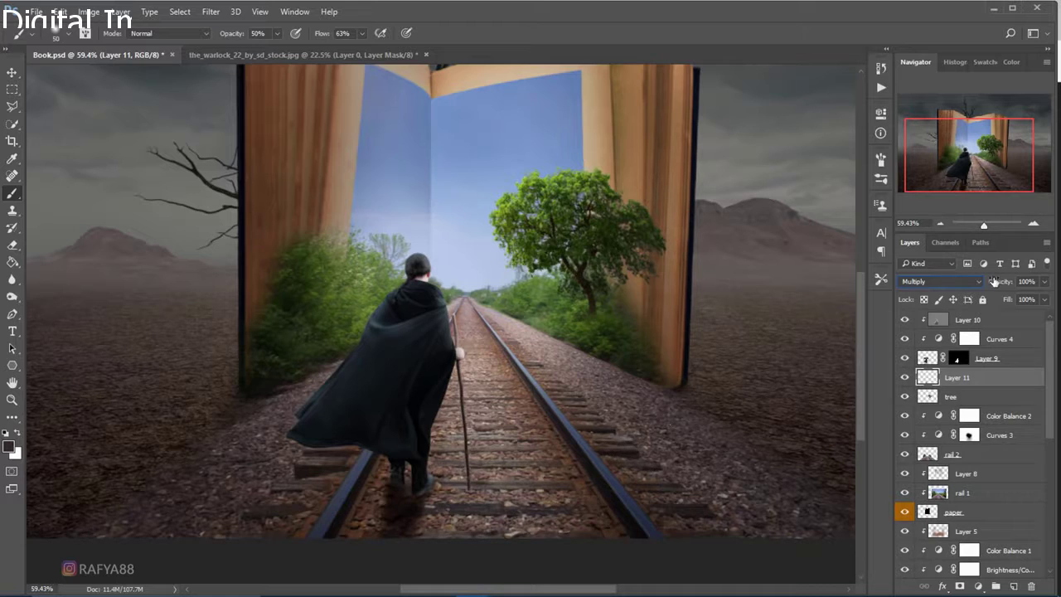
left_click_drag(994, 282, 979, 285)
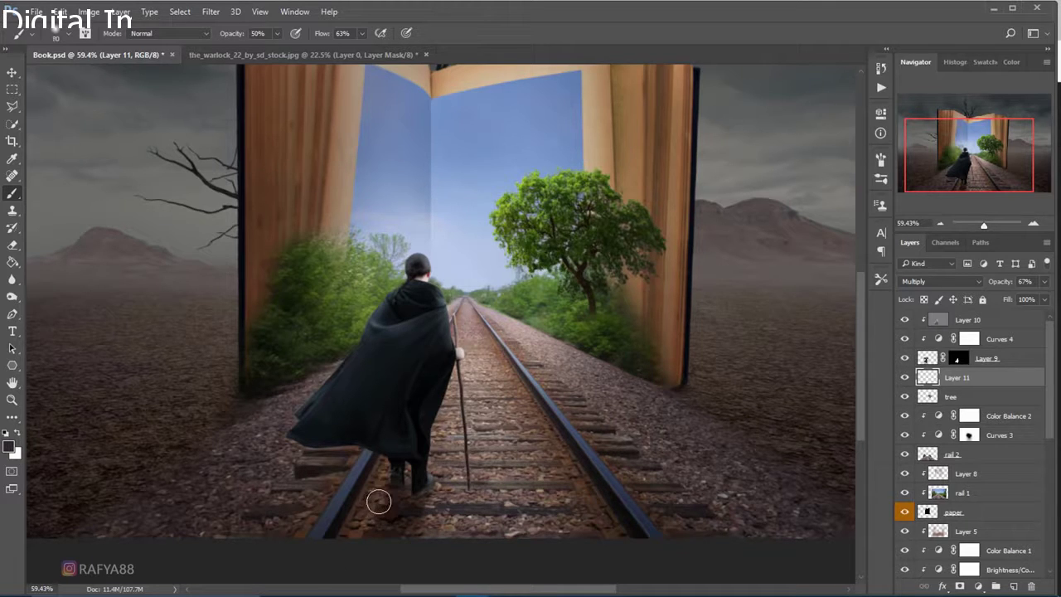
left_click_drag(376, 499, 349, 538)
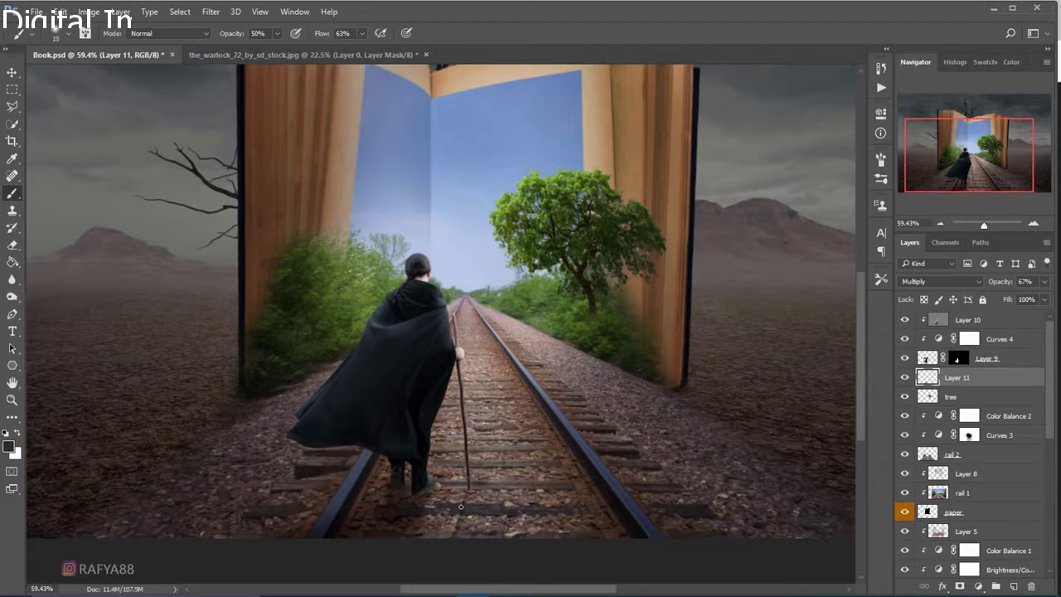
key("bracketright")
left_click(1014, 587)
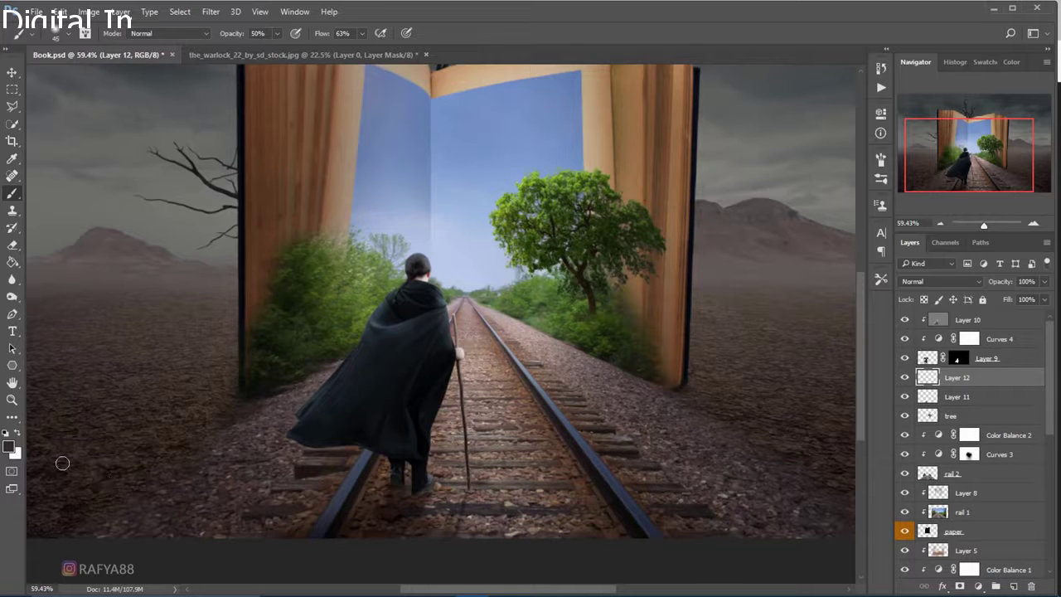
Set the foreground to near-black #0d0d0d and brush a shadow at the feet with size 70
left_click(10, 448)
left_click(668, 479)
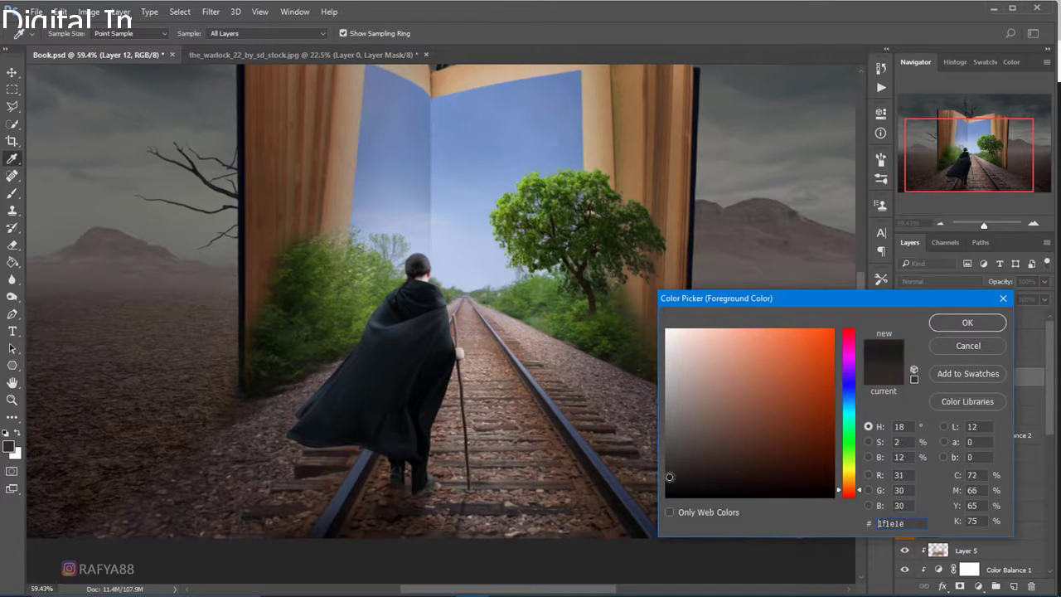
left_click_drag(668, 480, 666, 489)
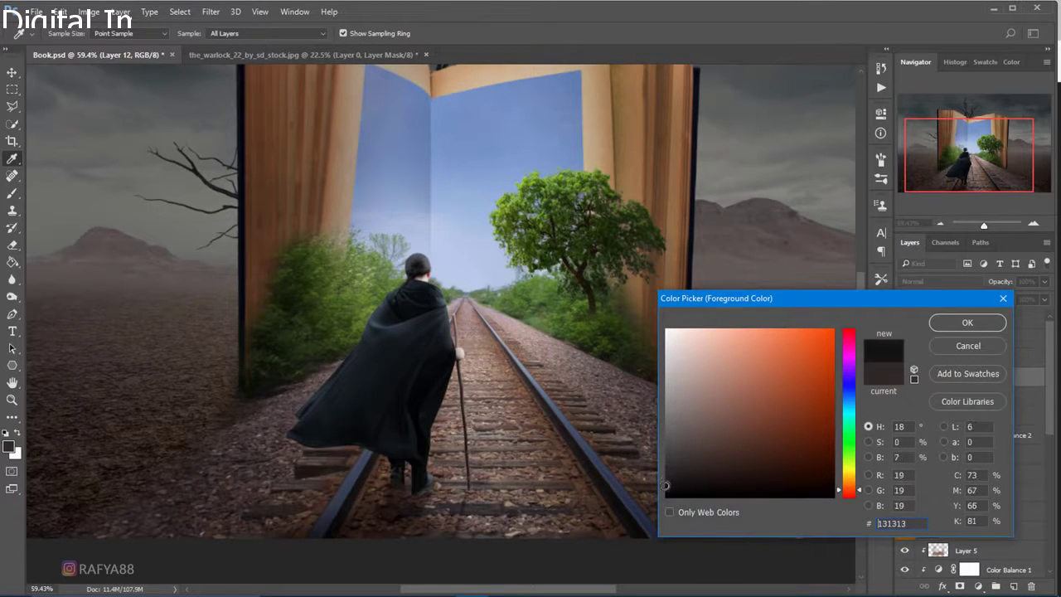
left_click(967, 323)
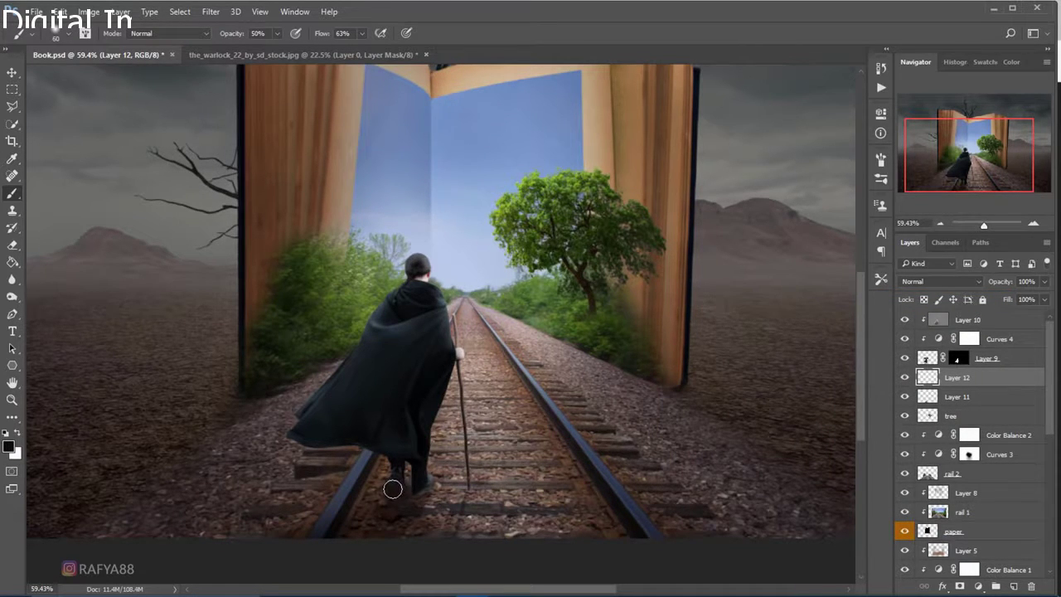
key("bracketleft")
key("bracketleft")
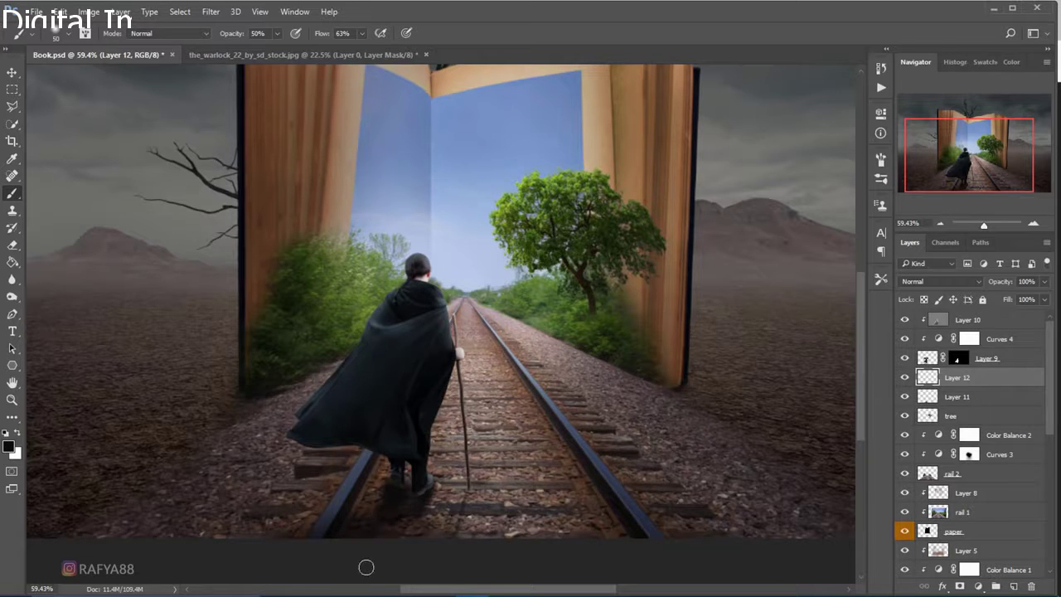
key("bracketright")
key("bracketright")
left_click_drag(460, 521, 456, 520)
key("ctrl+z")
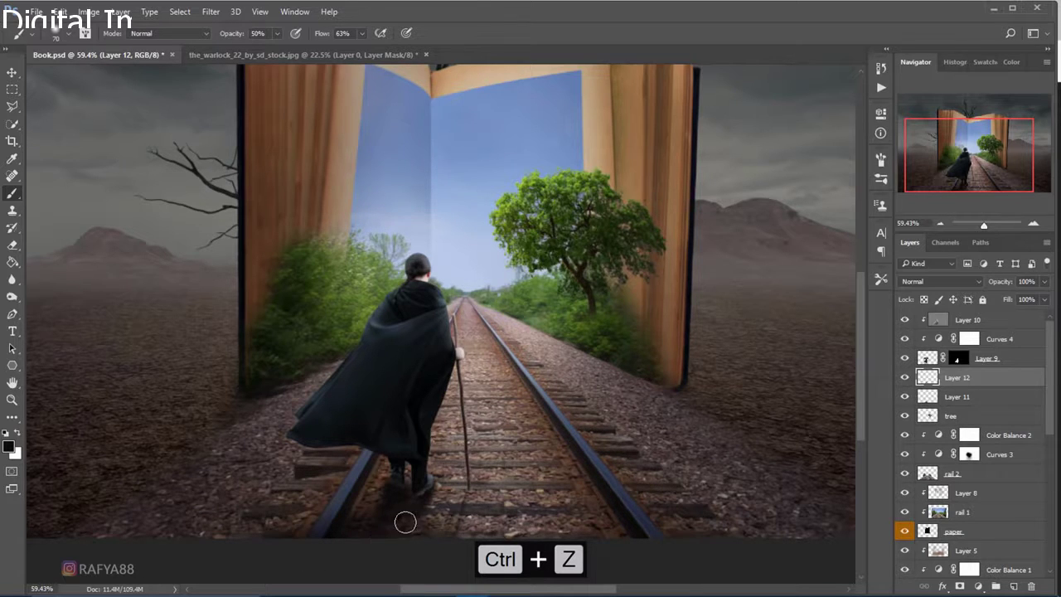
Lower Layer 12's opacity to 61% to soften the contact shadow
left_click(1000, 282)
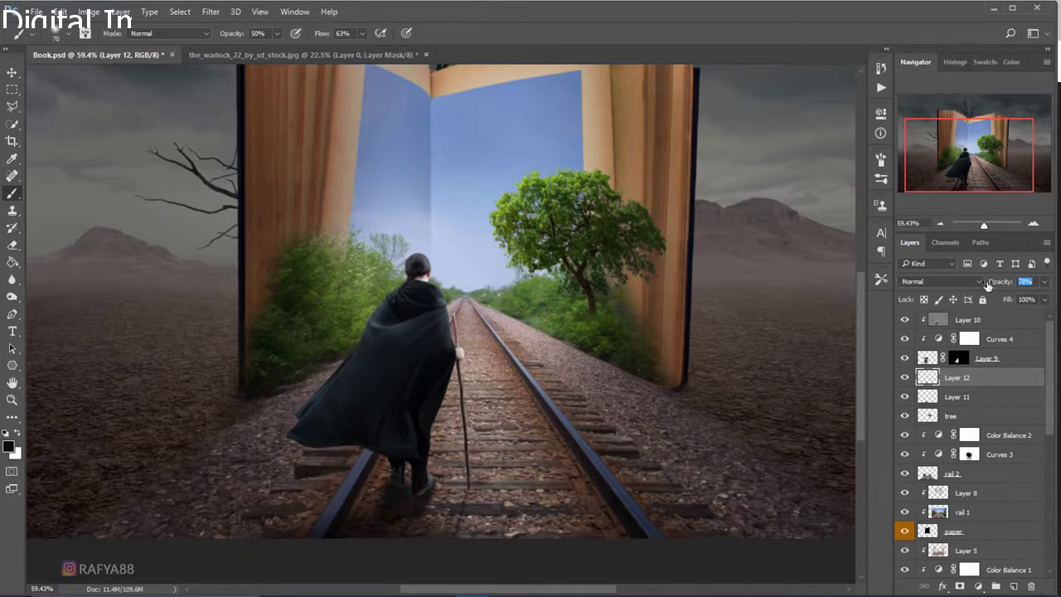
left_click_drag(982, 286, 974, 285)
scroll(559, 349, "down", 5)
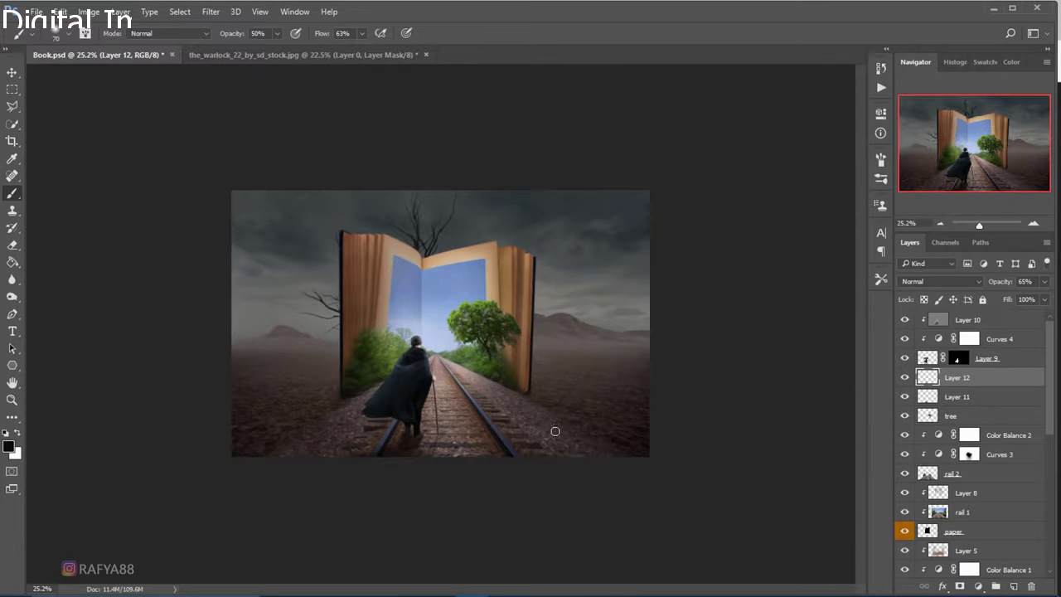
scroll(556, 431, "up", 1)
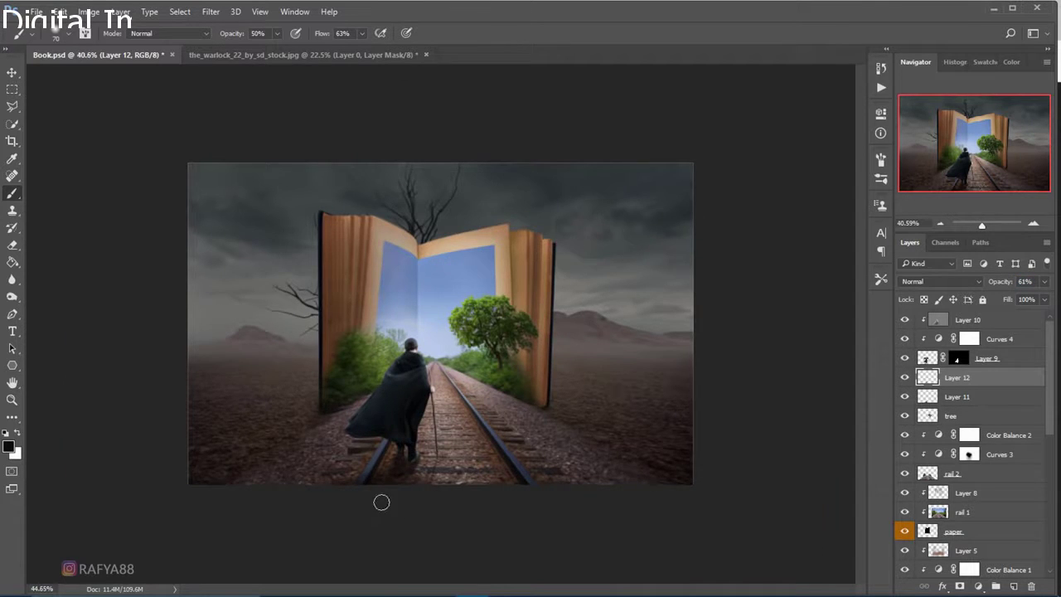
scroll(412, 493, "up", 3)
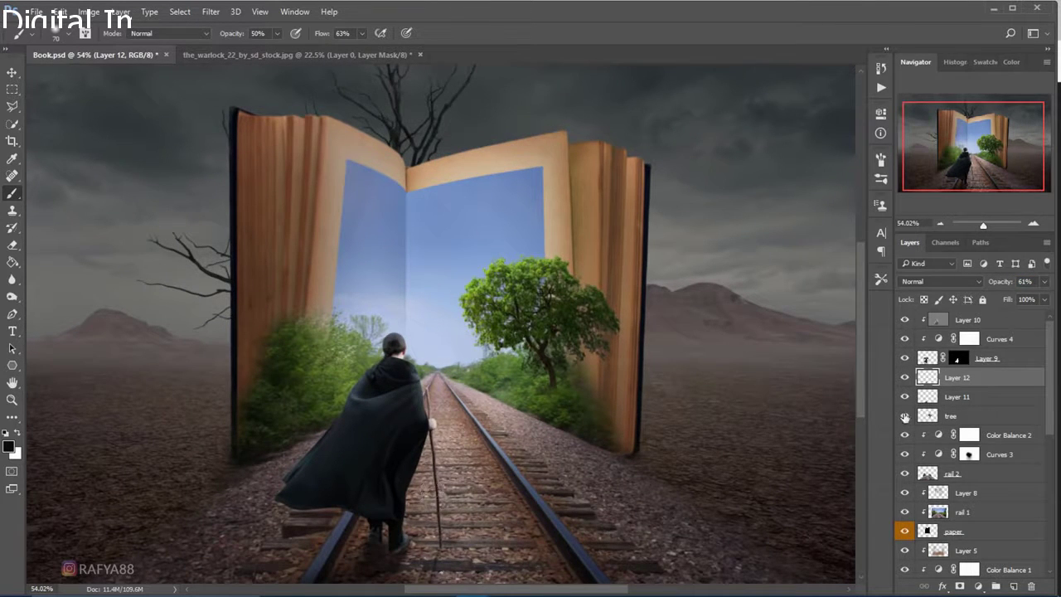
Dodge the figure's lower legs and feet on overlay Layer 10 with a smaller brush
left_click(949, 328)
left_click(13, 297)
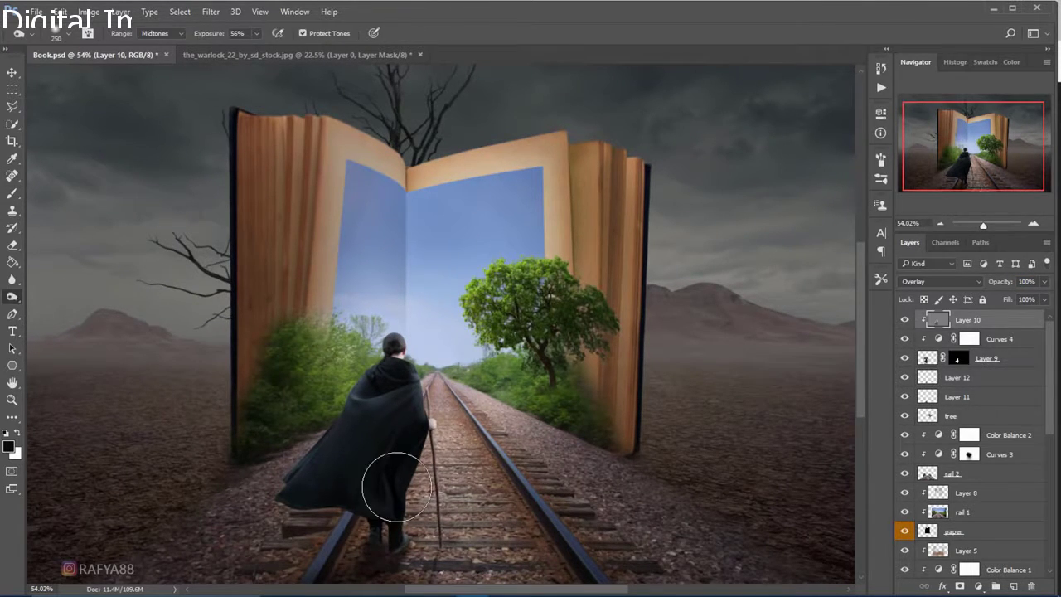
left_click_drag(403, 486, 415, 433)
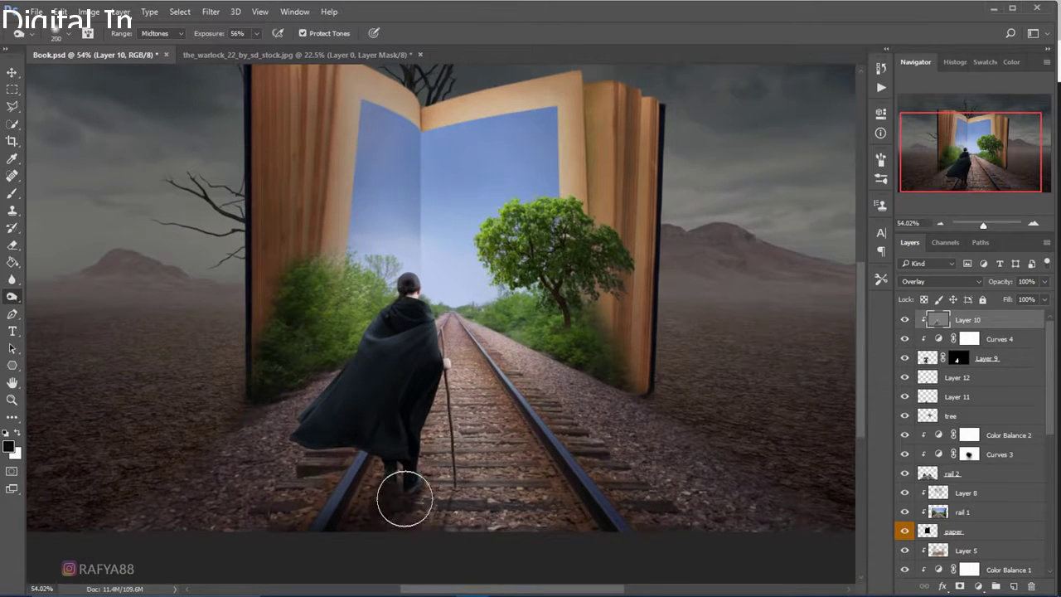
key("bracketleft")
key("bracketleft")
key("bracketleft")
key("bracketleft")
key("bracketleft")
key("bracketleft")
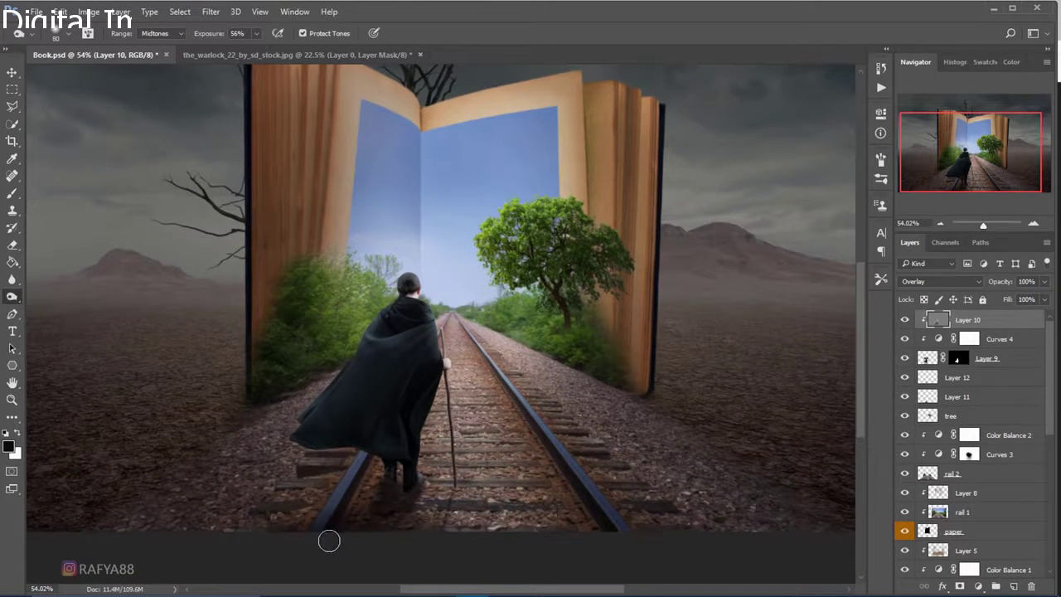
left_click_drag(386, 473, 380, 538)
scroll(435, 332, "down", 2)
scroll(444, 320, "down", 1)
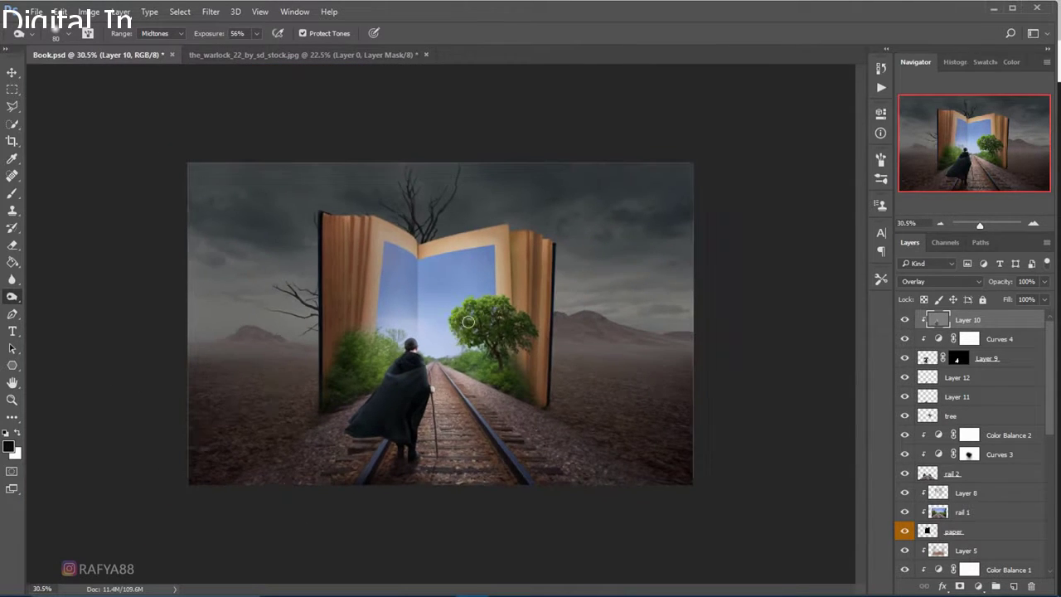
scroll(470, 320, "up", 1)
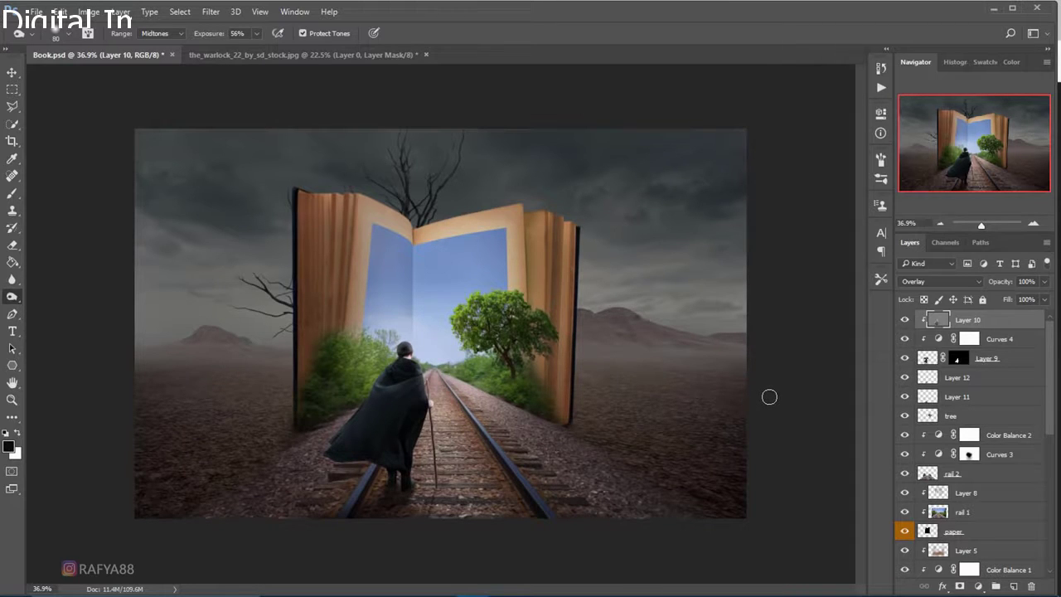
Enlarge the dodge brush, then add a new Layer 13 above Layer 12
key("bracketright")
key("bracketright")
key("bracketright")
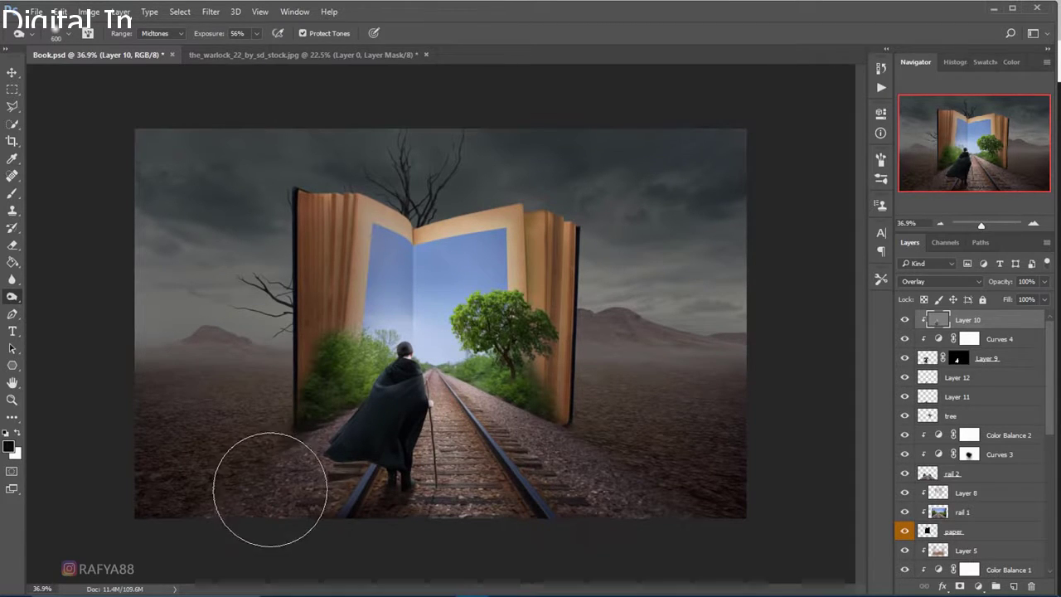
key("bracketright")
key("bracketright")
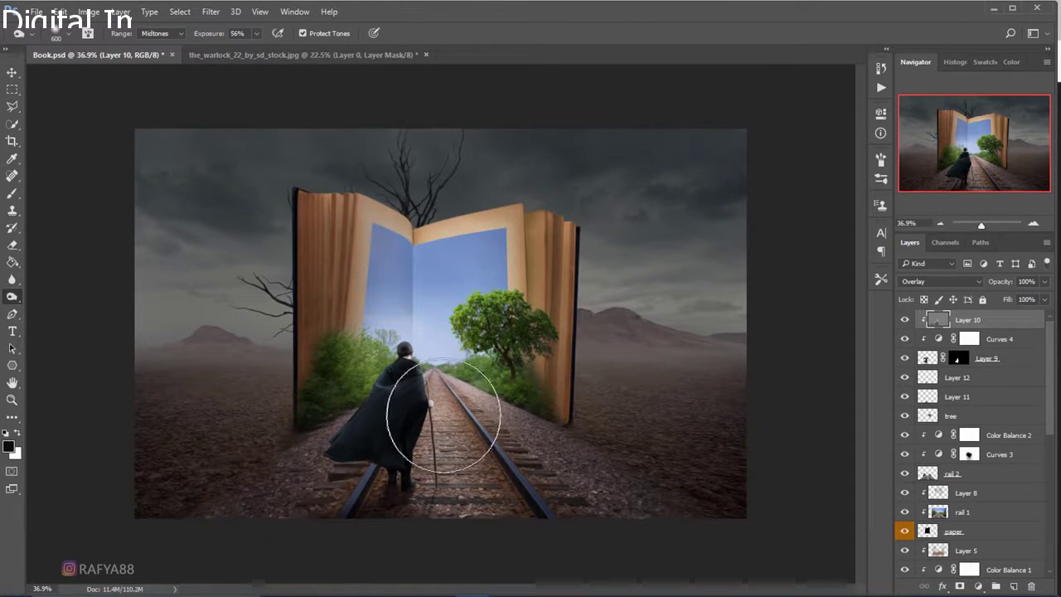
scroll(462, 419, "down", 1)
left_click(982, 385)
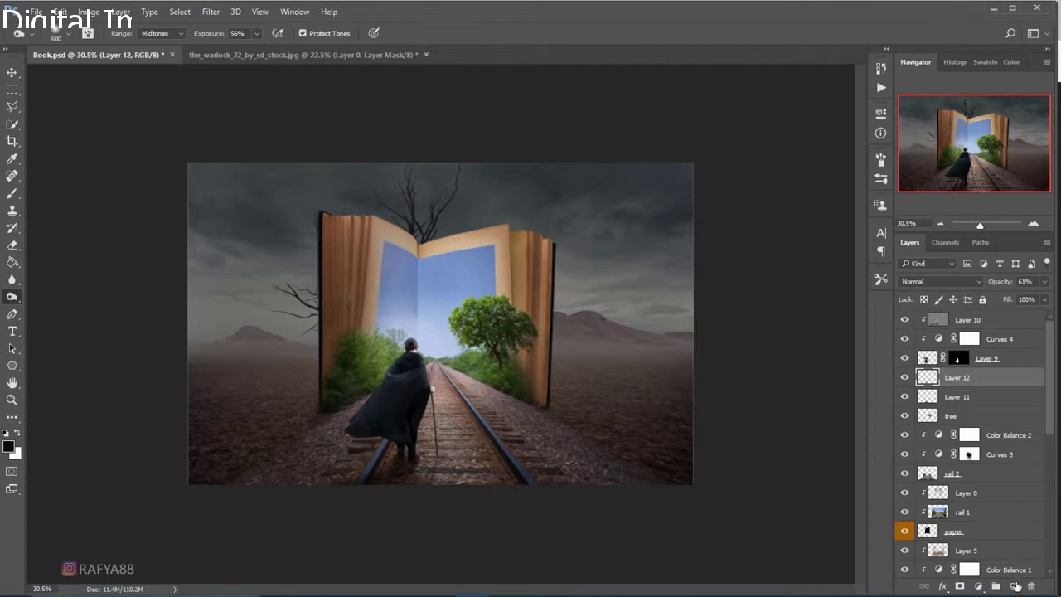
left_click(1016, 586)
Set a 300 px brush, sample a brown from the image, and set Layer 13 to Multiply
scroll(379, 450, "up", 1)
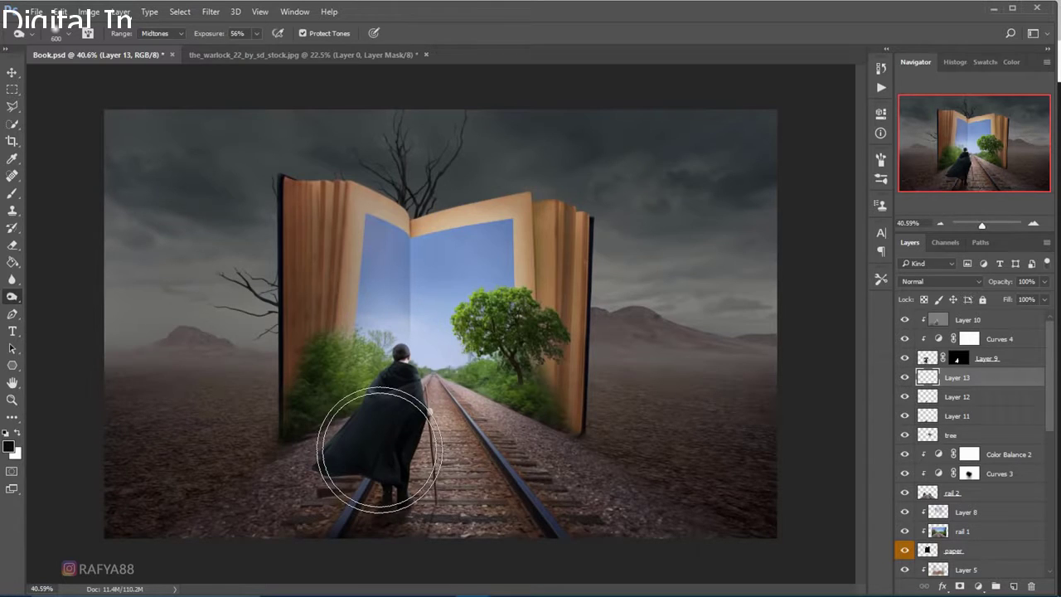
left_click(13, 192)
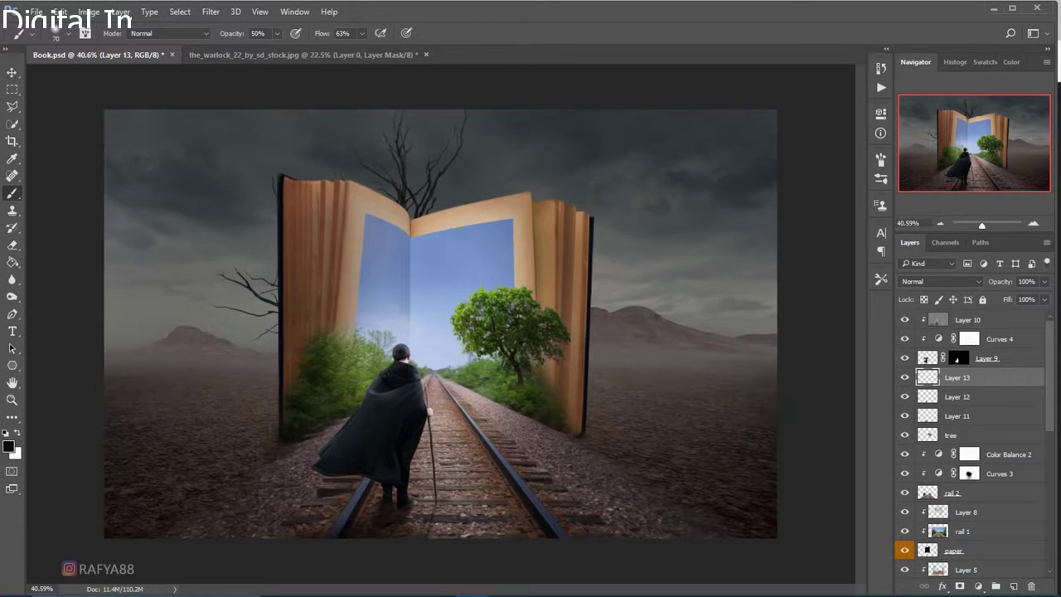
key("bracketright")
key("bracketright")
key("bracketright")
key("bracketright")
key("bracketright")
key("bracketright")
key("bracketright")
key("bracketright")
left_click(488, 444, "alt")
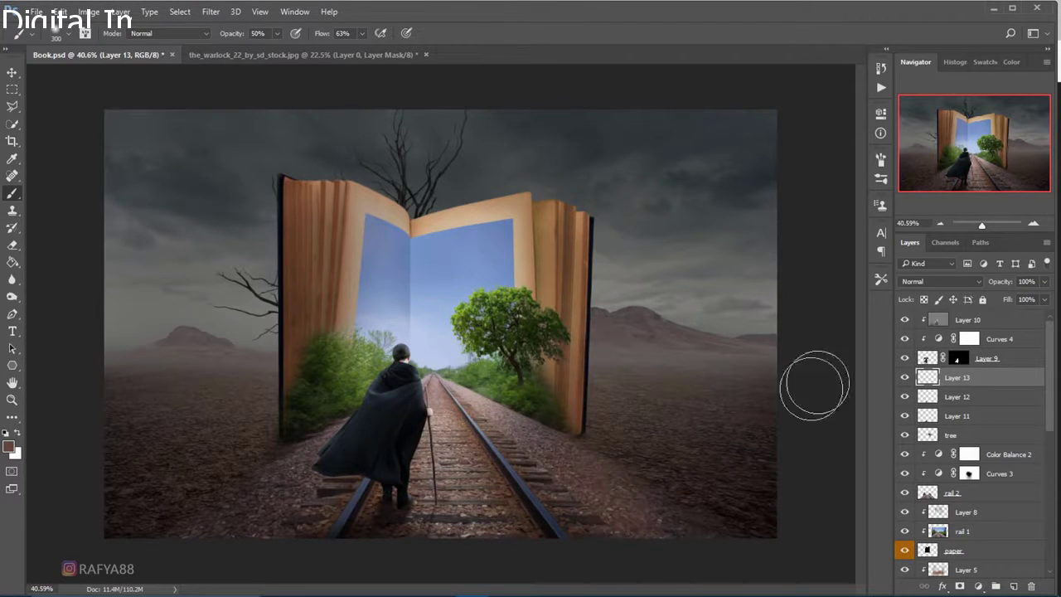
left_click(938, 281)
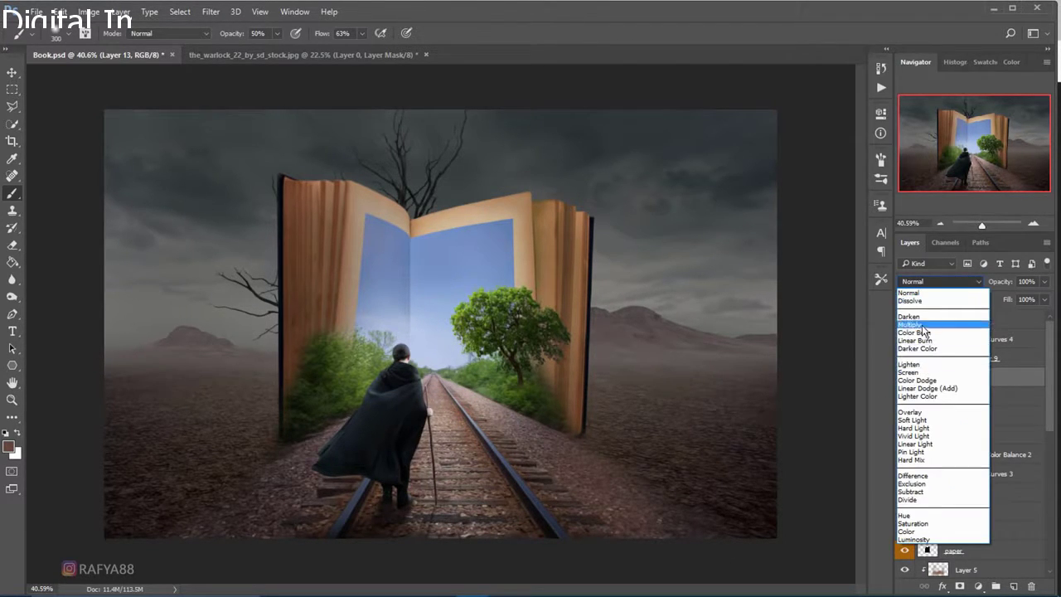
left_click(912, 324)
Paint dark brown over the ground at lower right, beside the right rail and left of the figure
left_click_drag(688, 507, 644, 525)
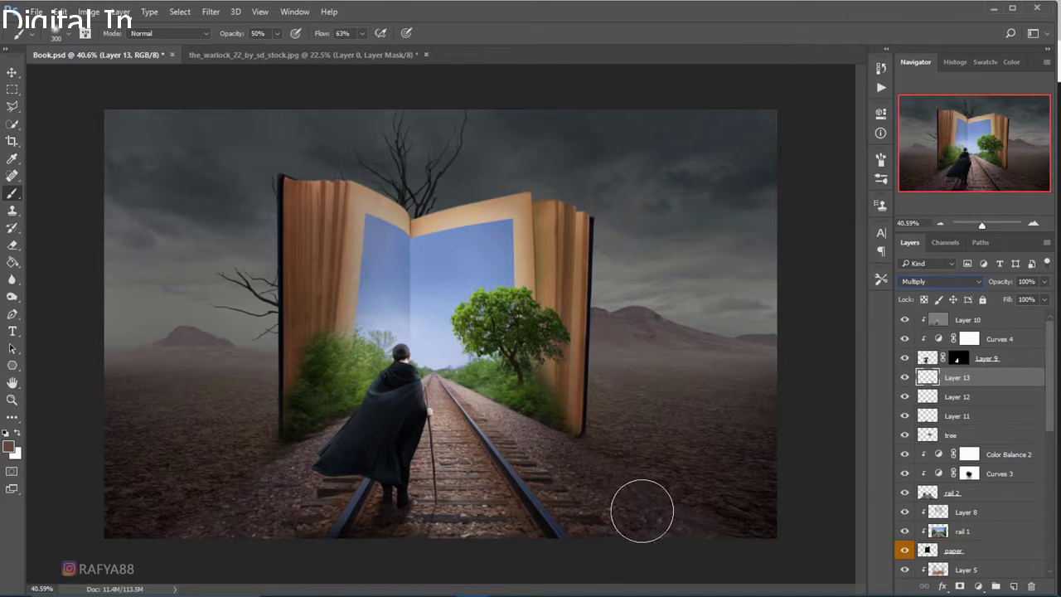
key("bracketright")
key("bracketright")
key("bracketright")
key("bracketleft")
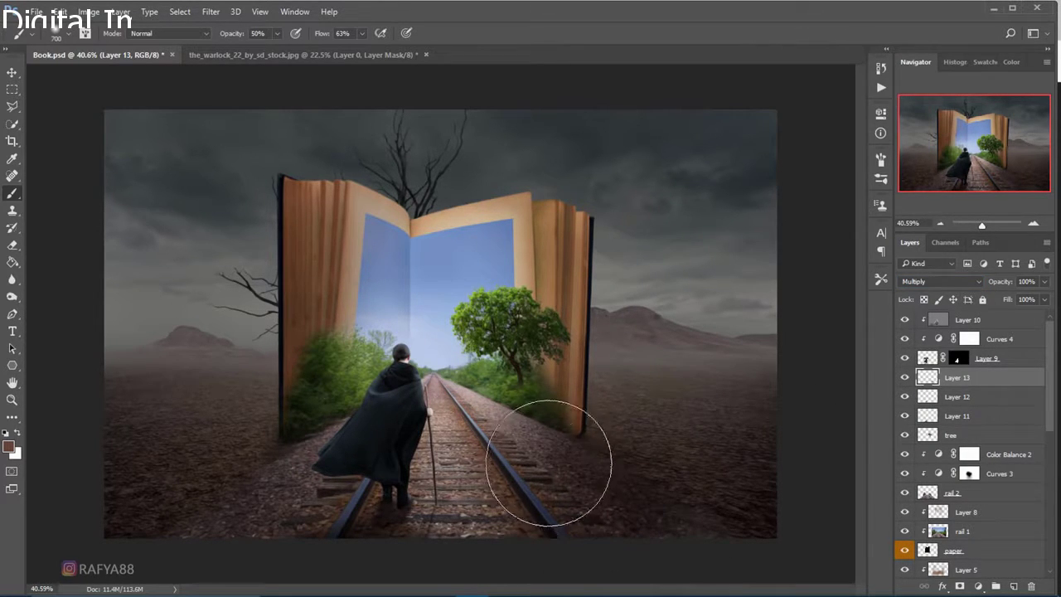
key("bracketleft")
key("bracketleft")
left_click_drag(539, 445, 549, 476)
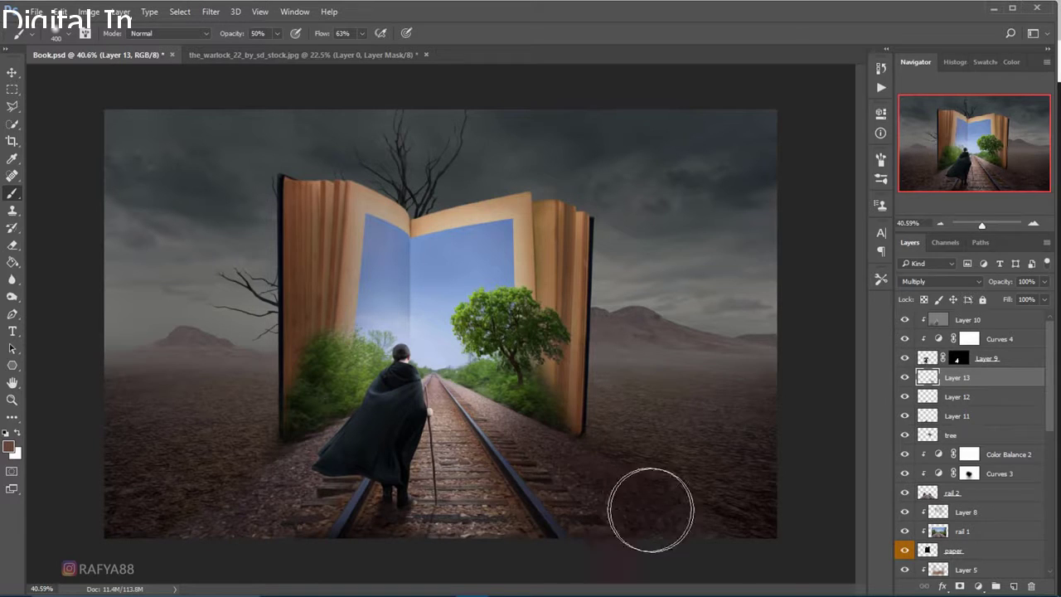
key("bracketright")
key("bracketright")
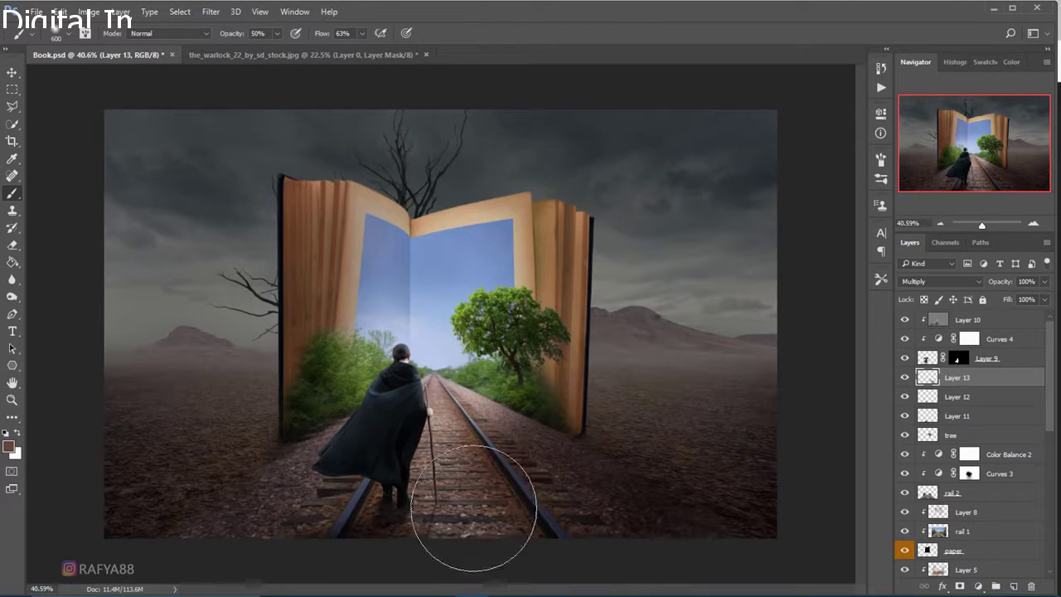
mouse_move(303, 483)
left_mouse_down()
mouse_move(235, 526)
mouse_move(166, 550)
mouse_move(284, 483)
mouse_move(130, 533)
mouse_move(254, 522)
left_mouse_up()
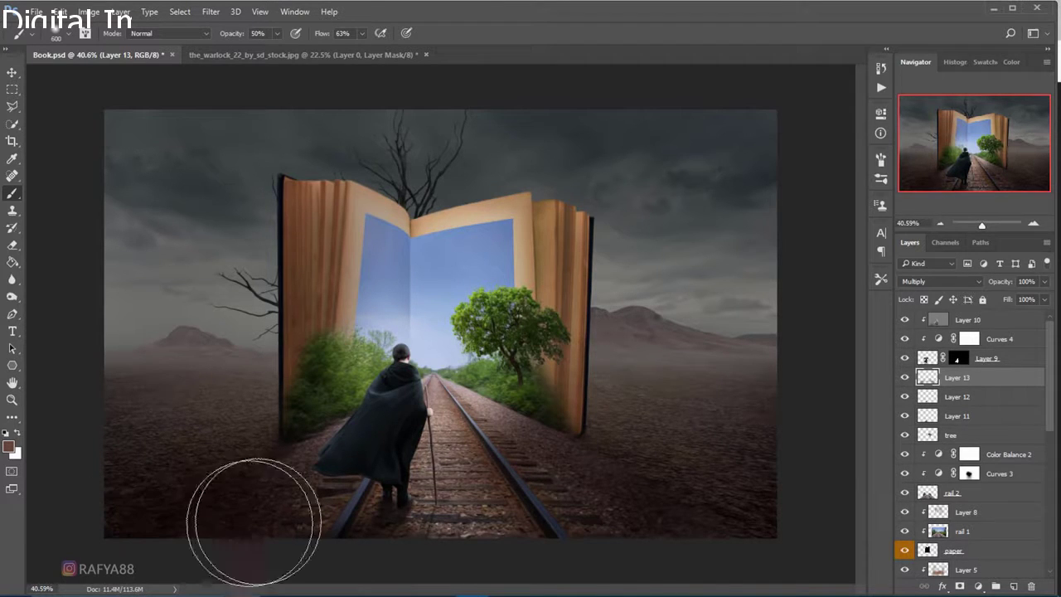
key("bracketright")
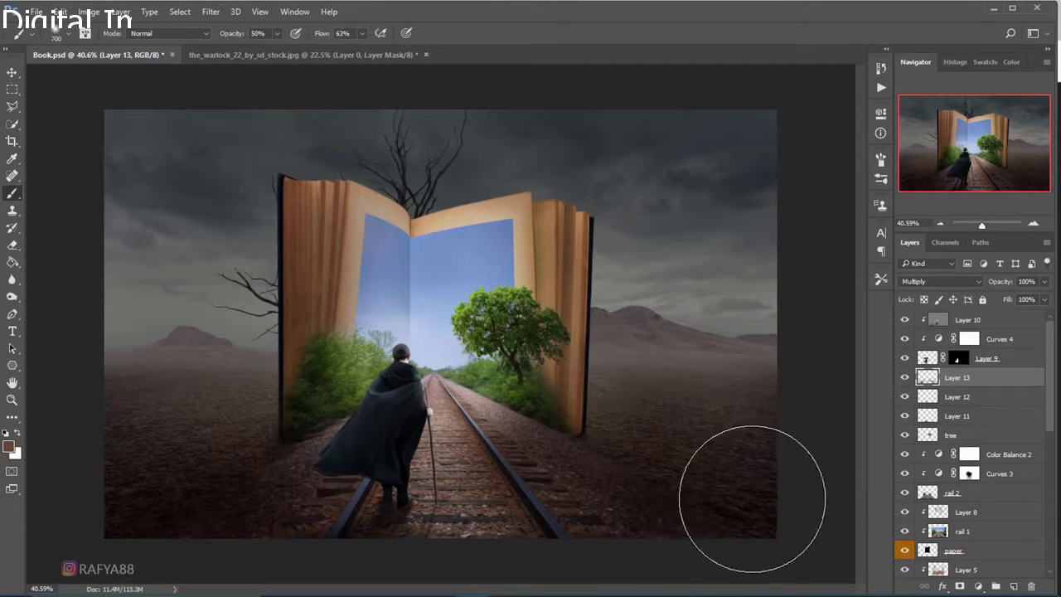
Lower Layer 13 to 71% opacity and toggle Layers 10 and 13 to compare
left_click_drag(1000, 282, 976, 284)
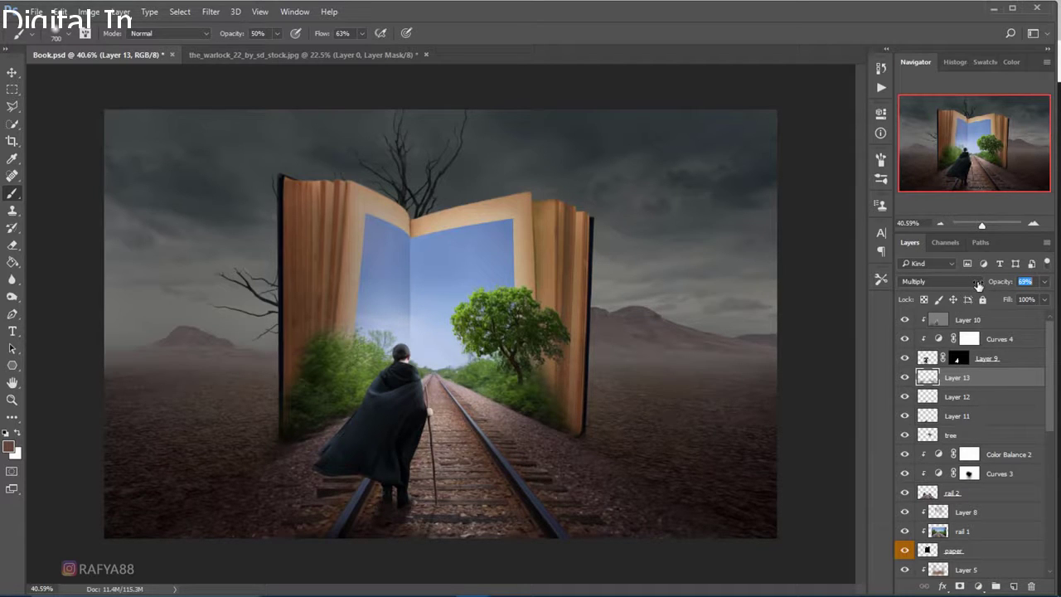
left_click(905, 321)
left_click(905, 321)
left_click(903, 379)
left_click(905, 376)
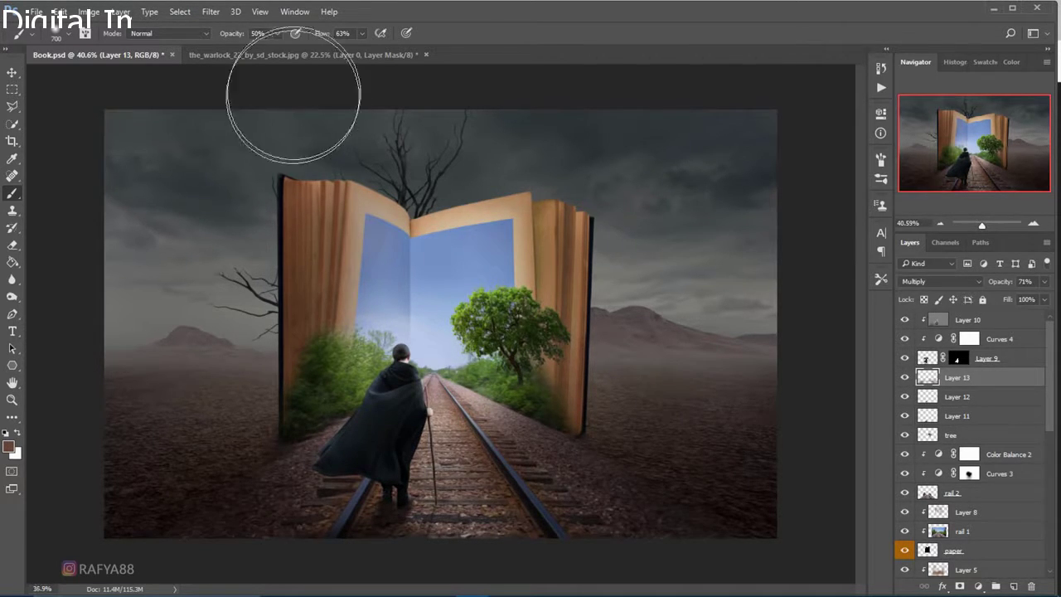
scroll(433, 197, "down", 5)
scroll(570, 275, "down", 2)
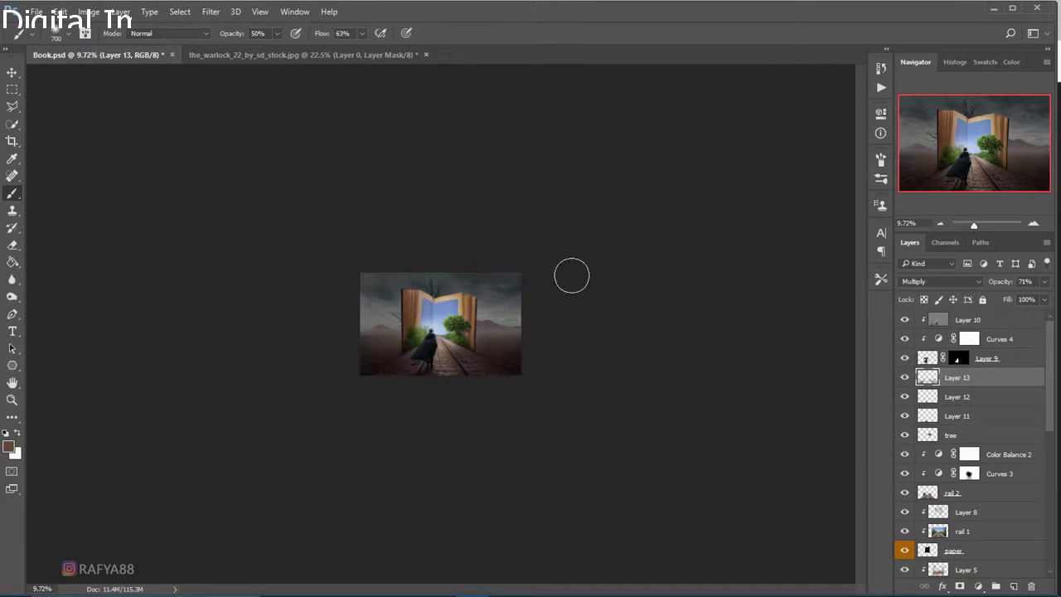
scroll(559, 296, "up", 4)
scroll(569, 331, "up", 2)
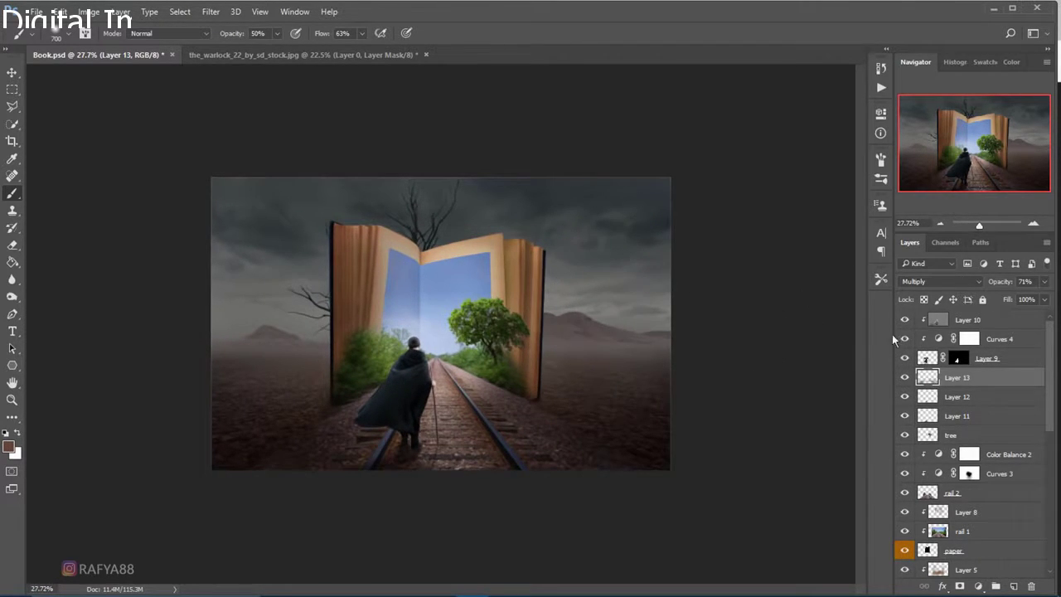
Add a near-black Solid Color fill layer above Layer 10 at 72% opacity
left_click(966, 320)
left_click(978, 586)
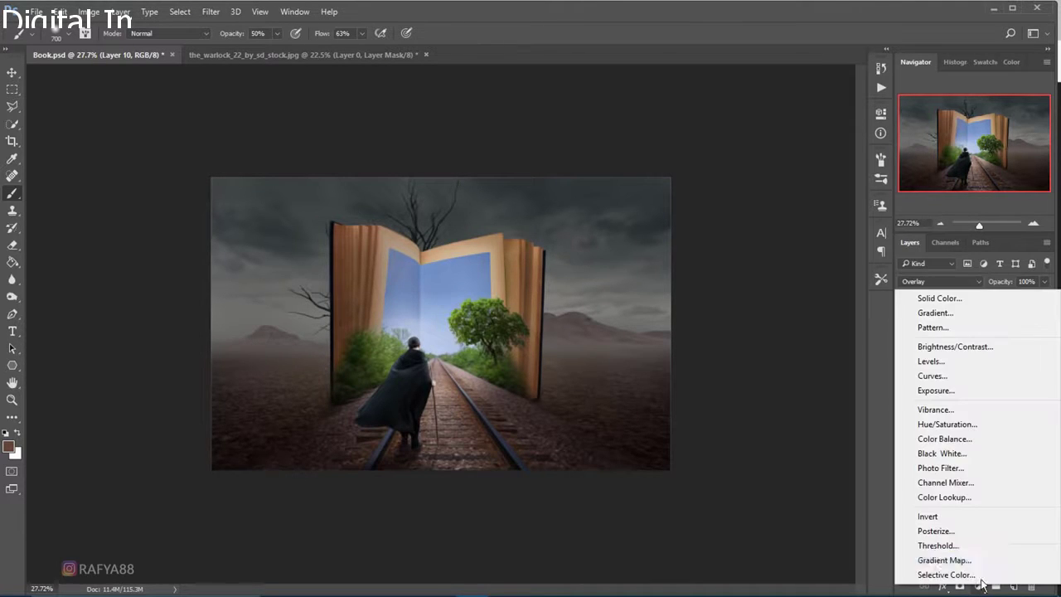
left_click(946, 300)
left_click_drag(687, 467, 676, 476)
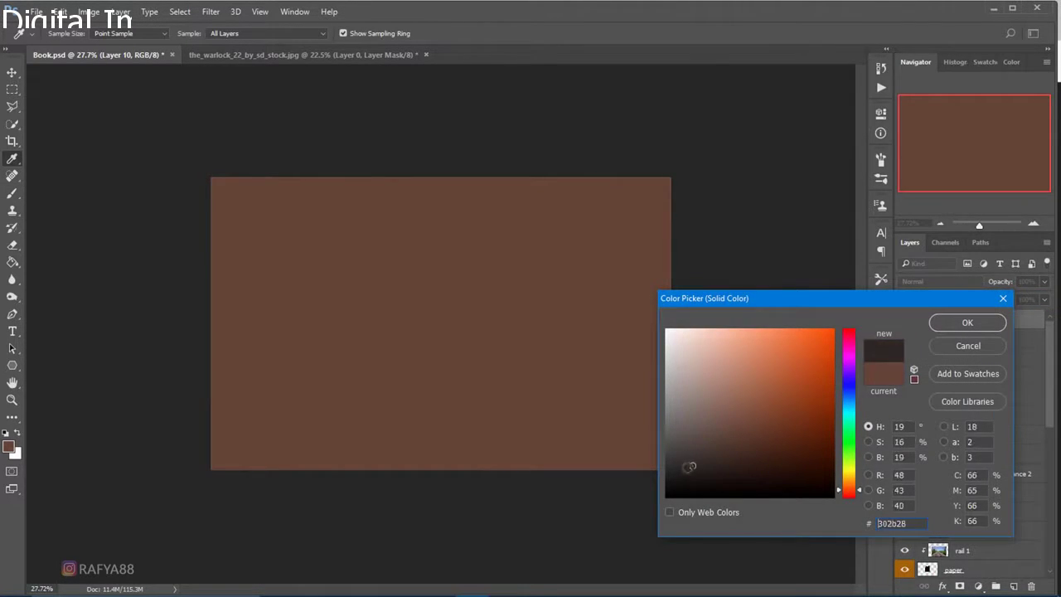
left_click(967, 323)
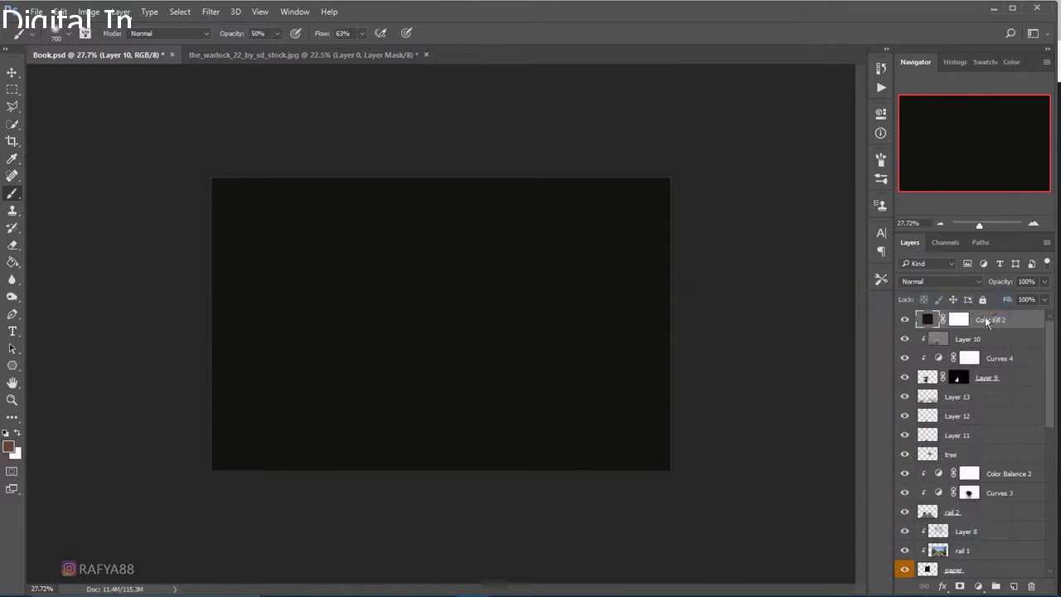
left_click_drag(1007, 285, 988, 285)
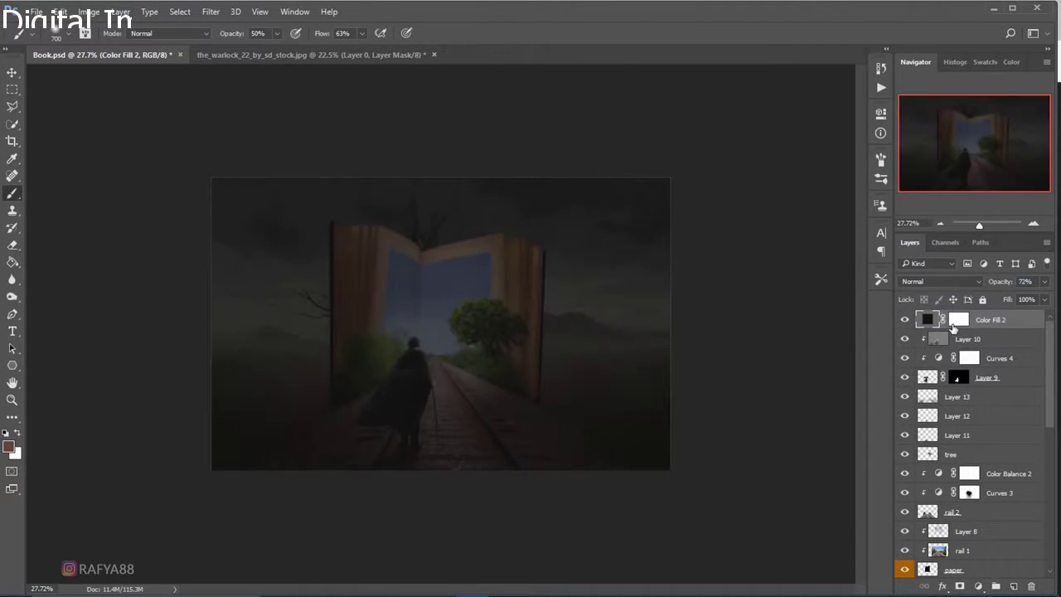
Paint the fill's mask clear over the central book with a huge soft brush, then fine-tune opacity to 71%
left_click(959, 320)
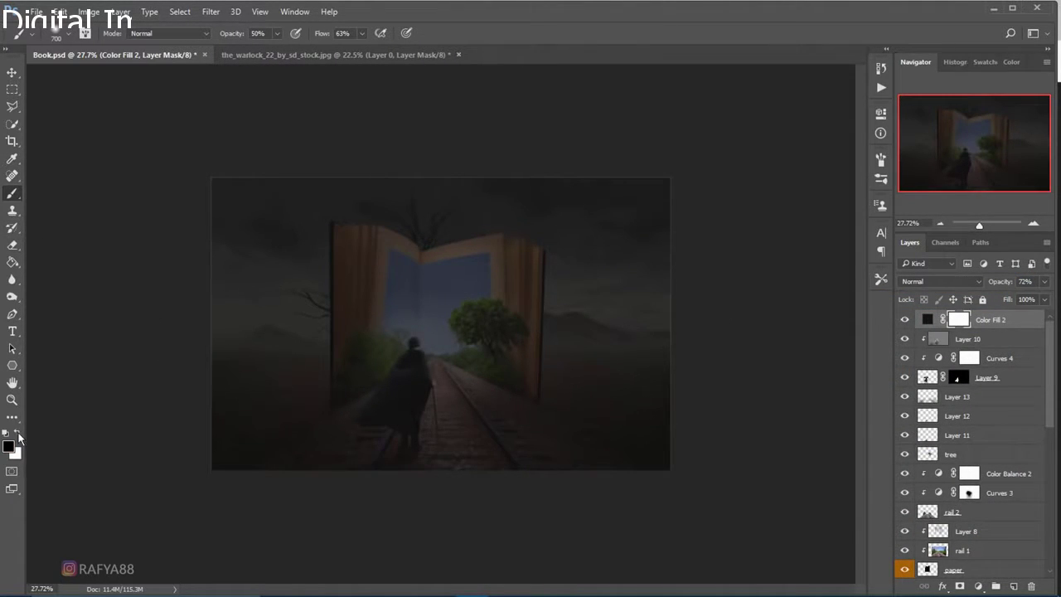
key("bracketright")
key("bracketright")
key("bracketright")
key("bracketright")
key("bracketright")
key("bracketright")
key("bracketright")
key("bracketright")
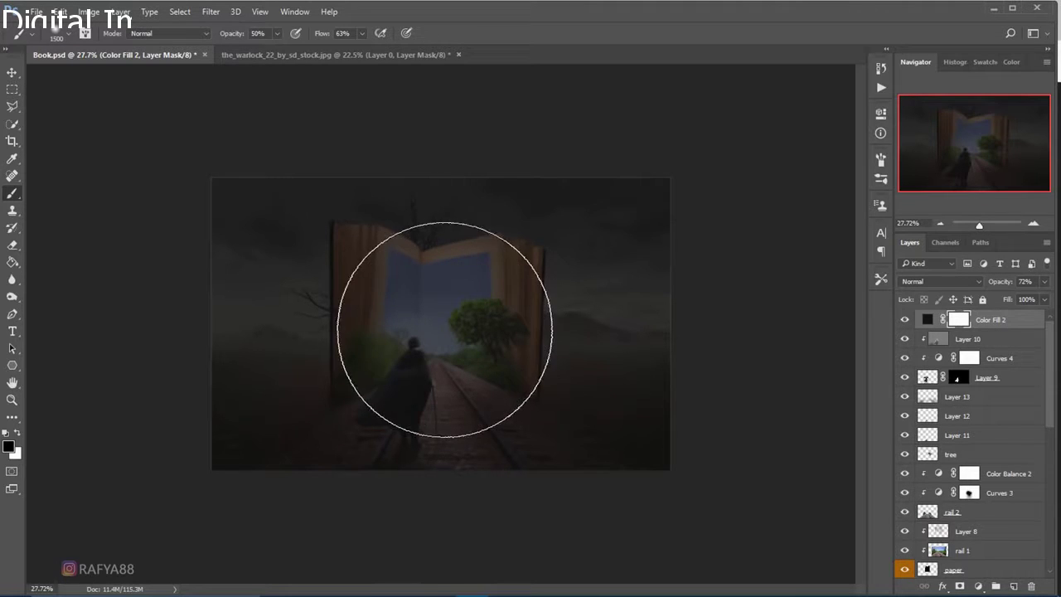
key("bracketright")
key("bracketright")
key("bracketright")
left_click(443, 326)
key("bracketright")
key("bracketright")
key("bracketright")
key("bracketright")
left_click(422, 325)
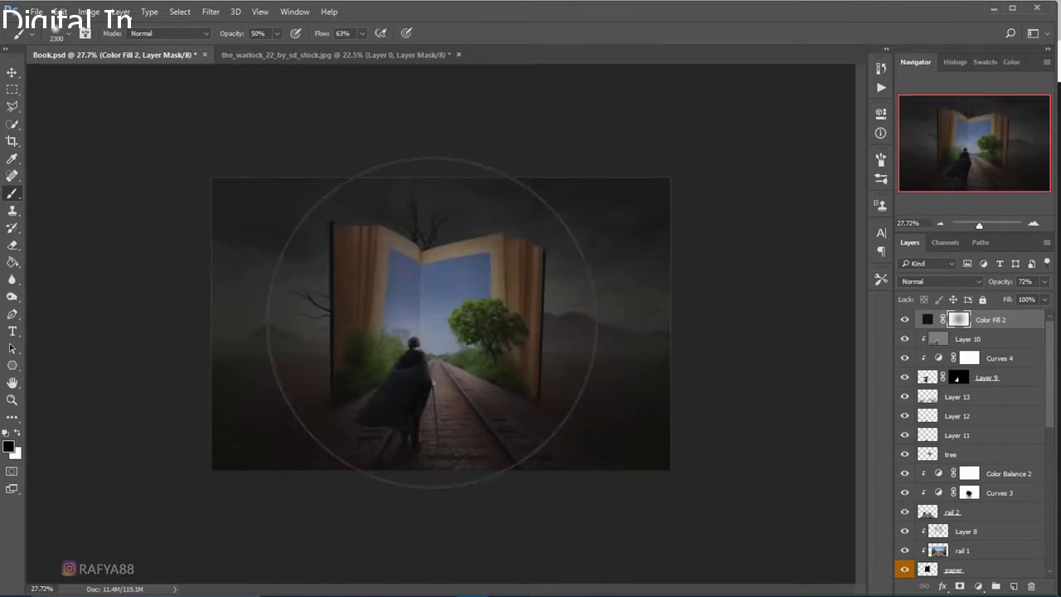
left_click(417, 324)
left_click(427, 327)
key("bracketleft")
key("bracketleft")
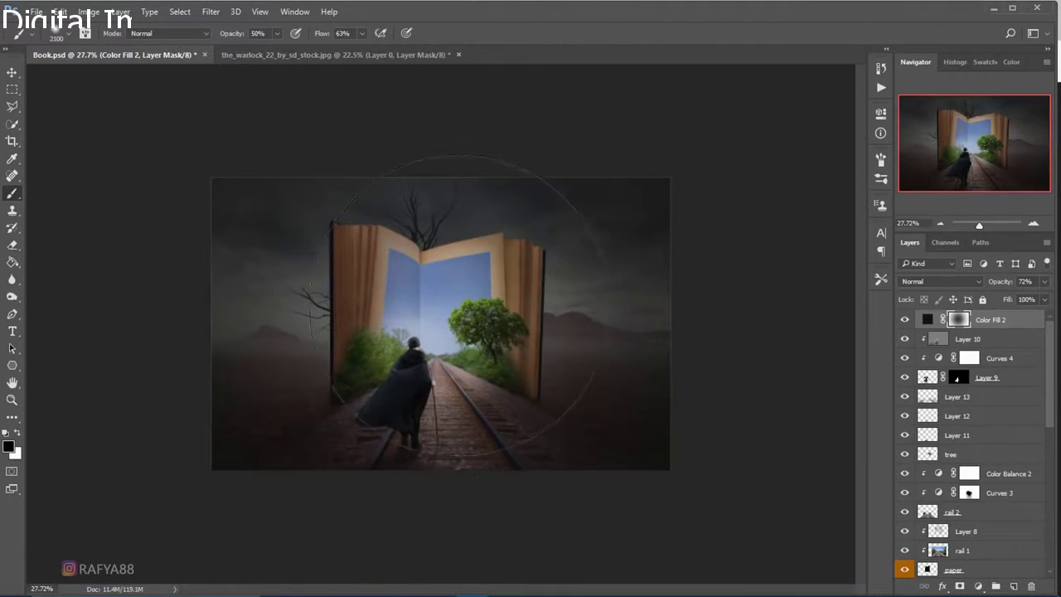
left_click(459, 292)
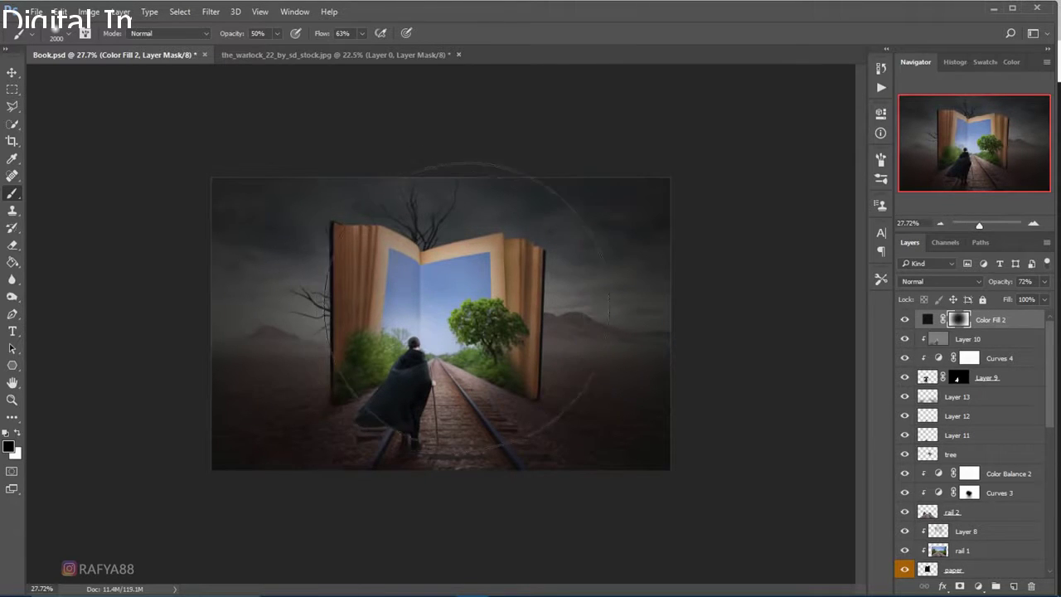
key("bracketleft")
left_click_drag(1013, 285, 997, 286)
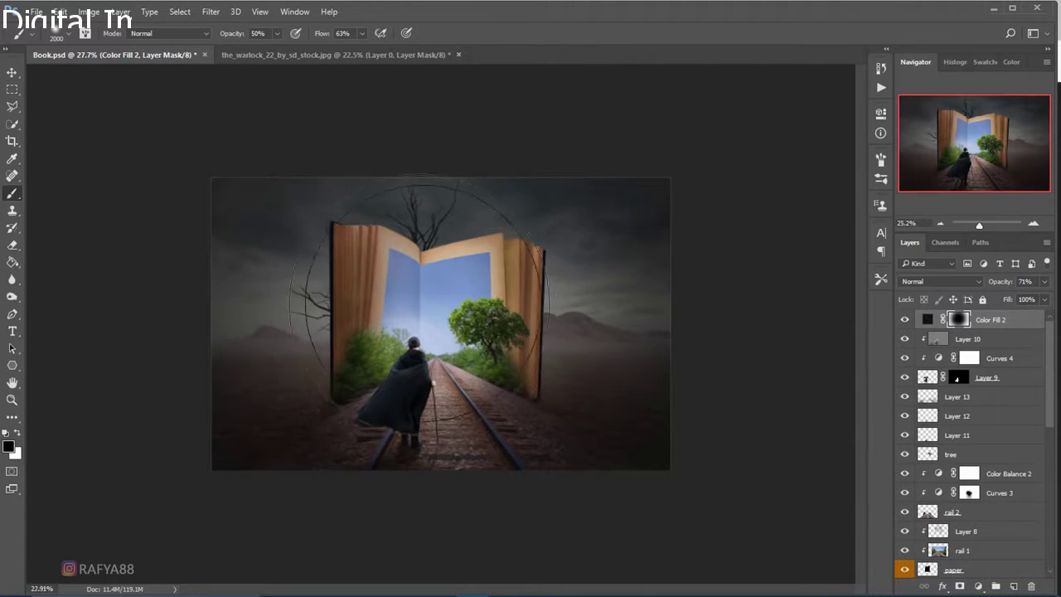
Check the book layer's visibility in the Layers panel and select Layer 5
scroll(414, 311, "down", 2)
scroll(420, 277, "up", 1)
scroll(449, 305, "down", 1)
scroll(978, 489, "down", 2)
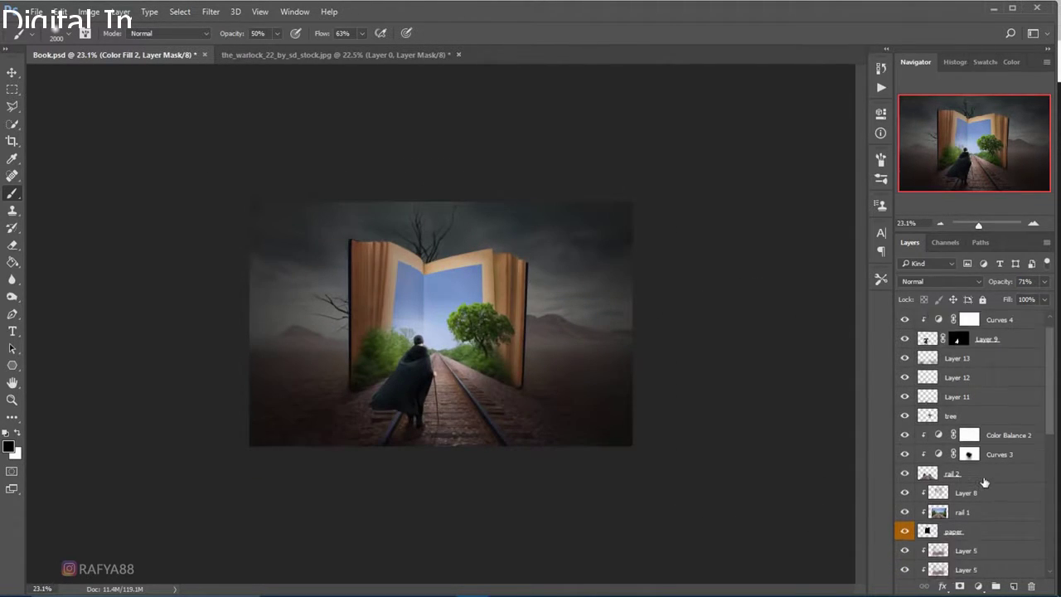
scroll(978, 493, "down", 2)
scroll(978, 497, "down", 3)
scroll(978, 506, "down", 1)
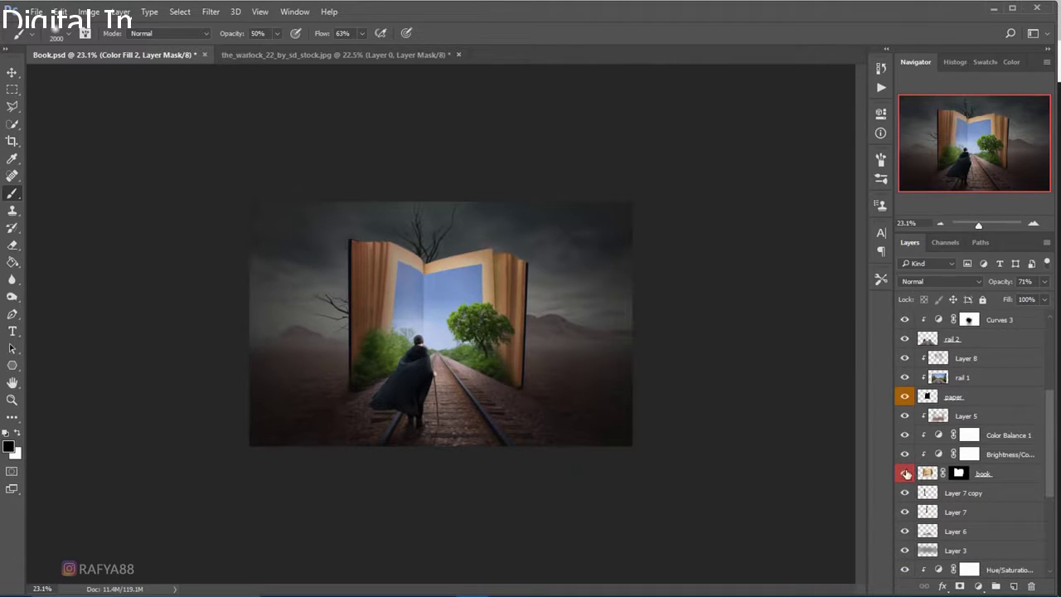
left_click(906, 474)
left_click(907, 473)
left_click(1009, 440)
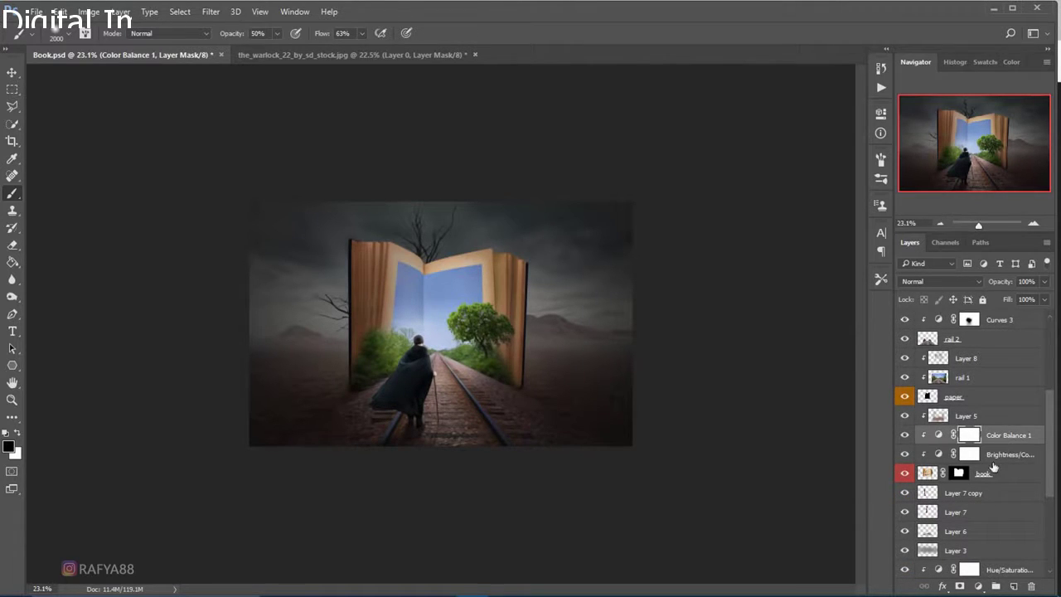
left_click(991, 415)
Add a Hue/Saturation adjustment clipped to Layer 5 with Saturation at -11
left_click(987, 587)
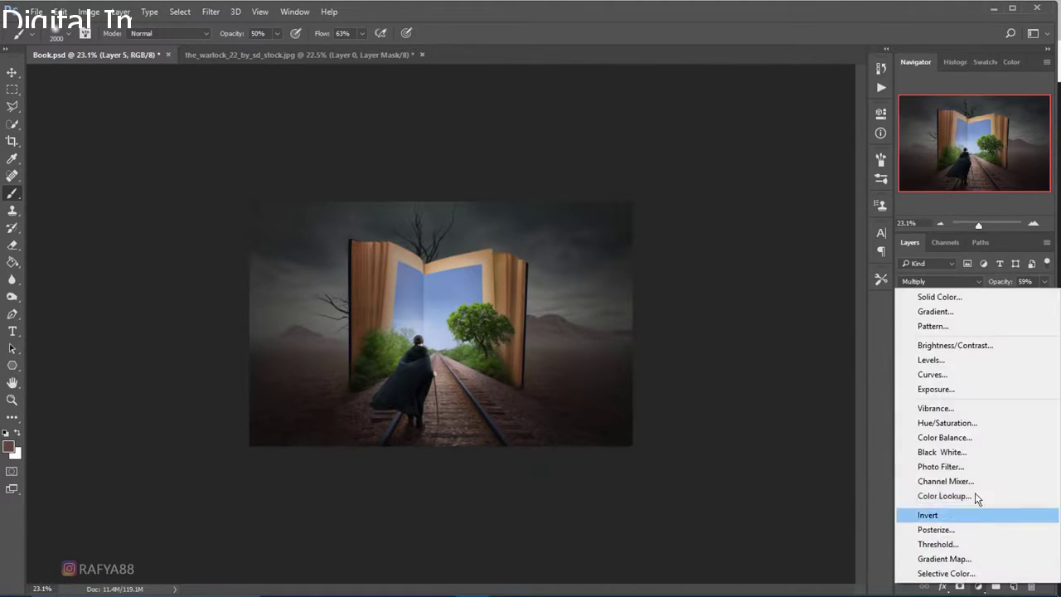
left_click(920, 419)
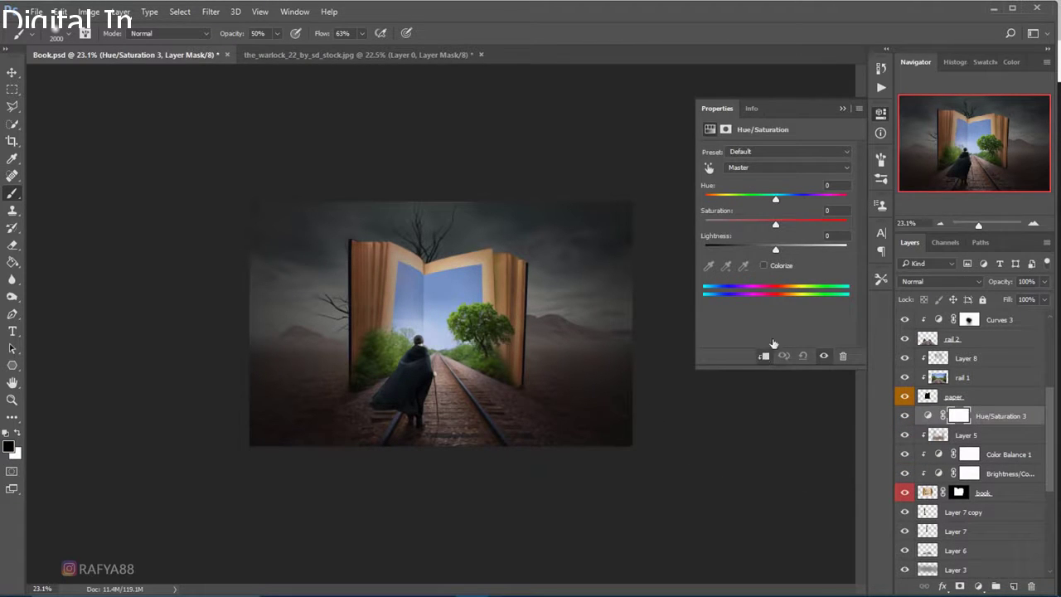
left_click_drag(775, 224, 768, 227)
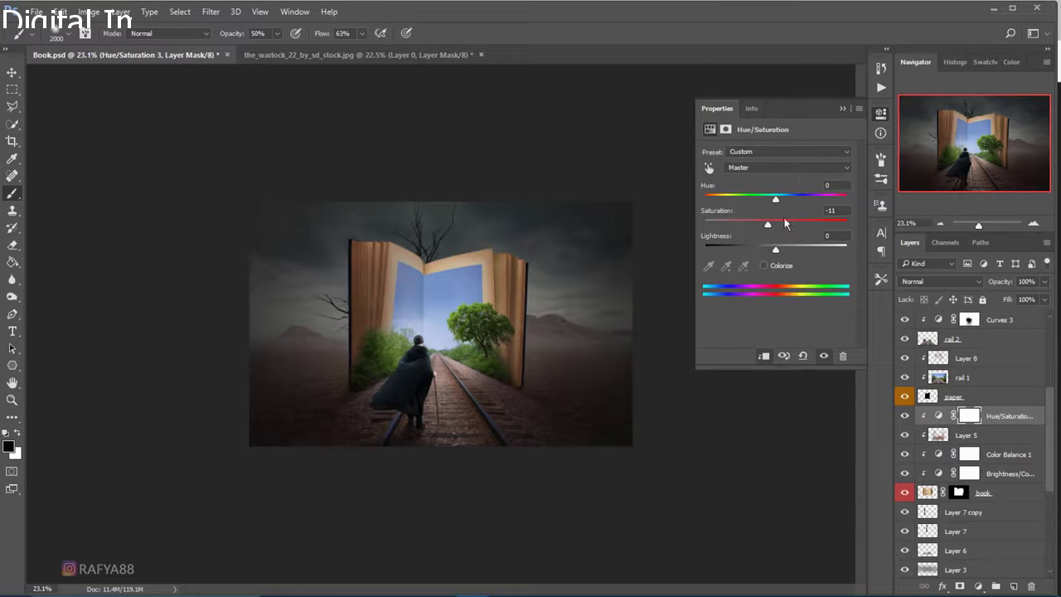
left_click(842, 109)
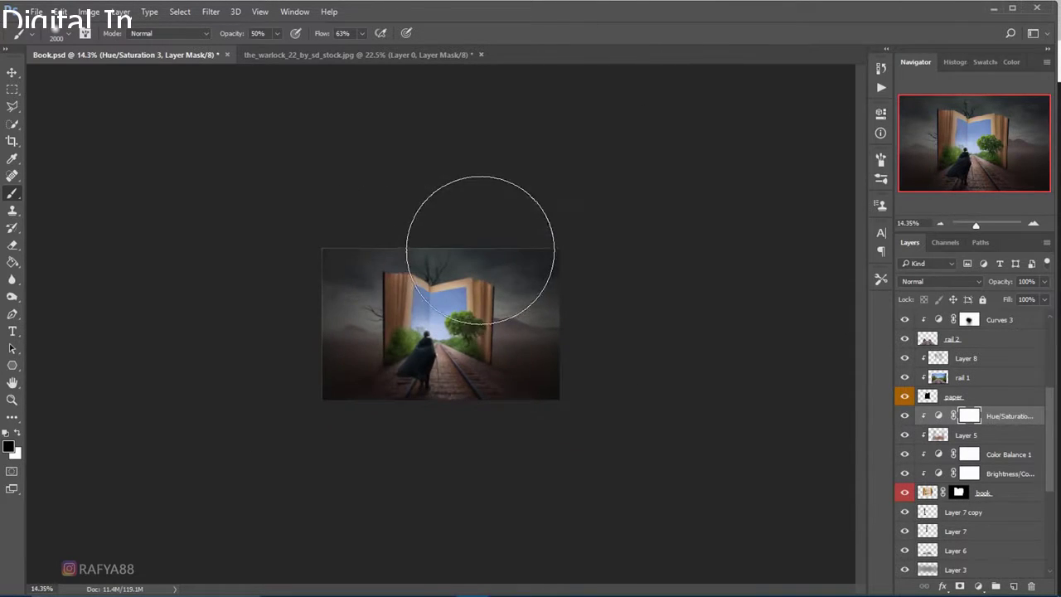
scroll(571, 236, "up", 2)
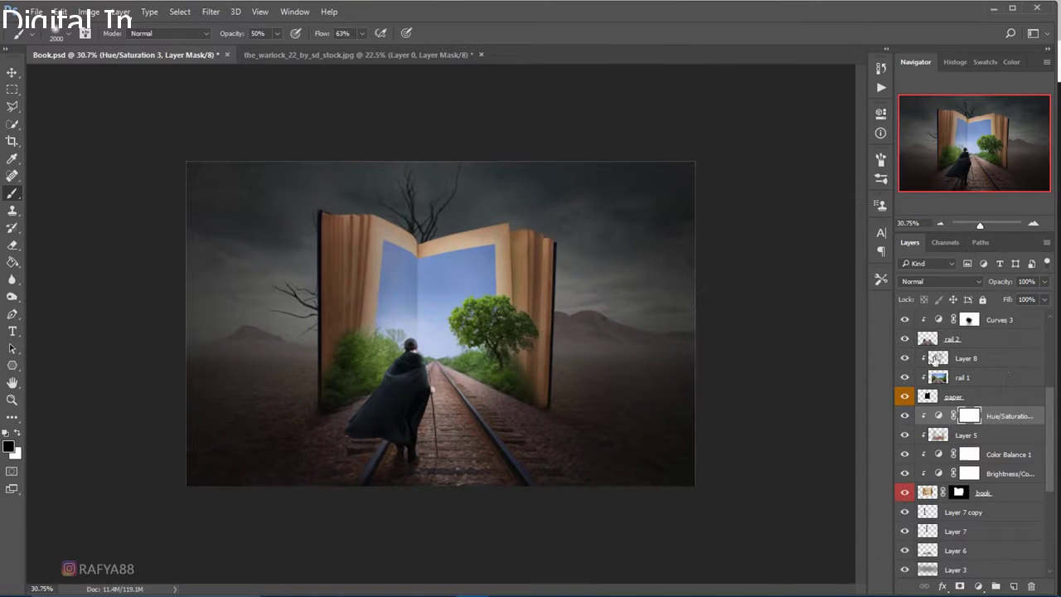
scroll(967, 354, "up", 2)
scroll(970, 355, "up", 3)
Add a Levels adjustment above the vignette and narrow the Blue channel's output levels
left_click(994, 325)
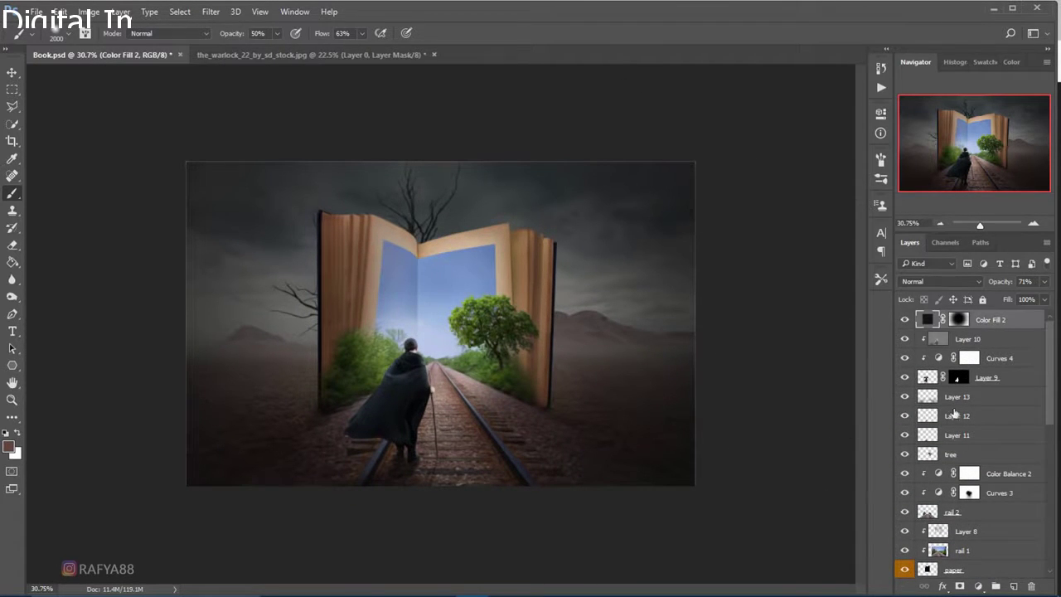
left_click(980, 586)
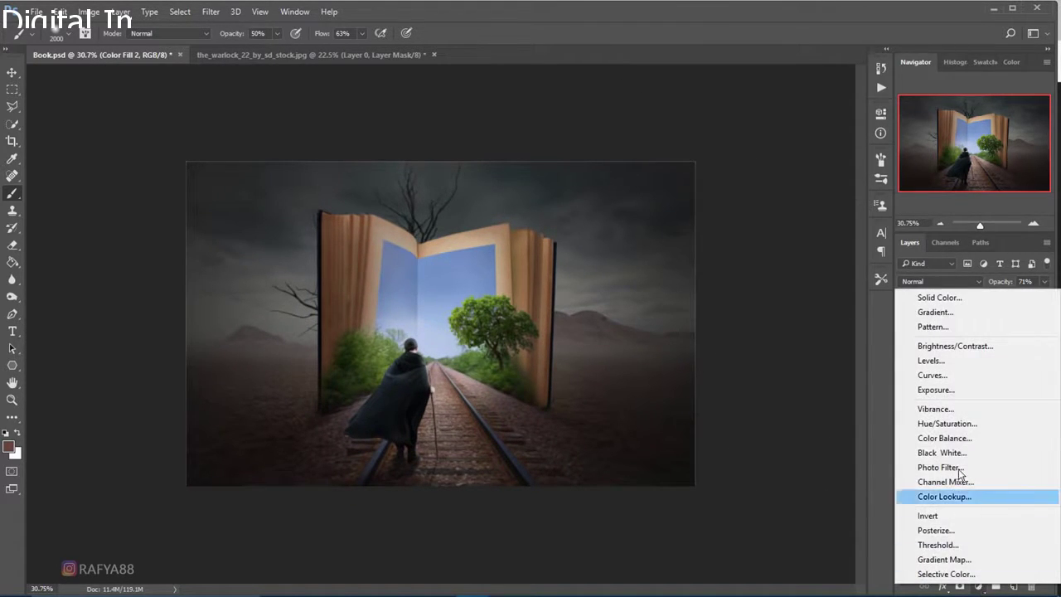
left_click(994, 363)
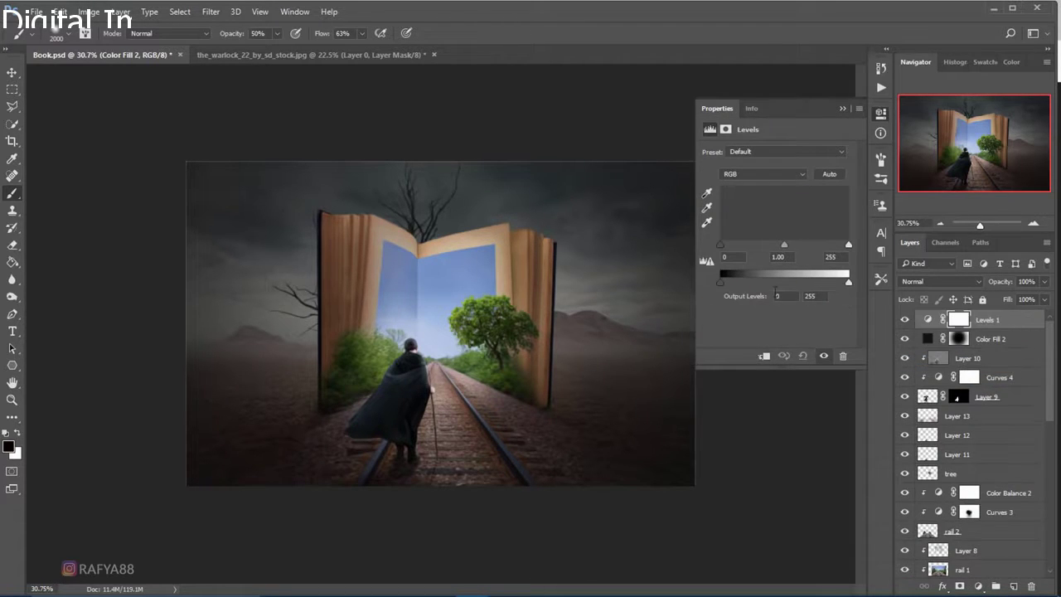
left_click(748, 176)
left_click(742, 209)
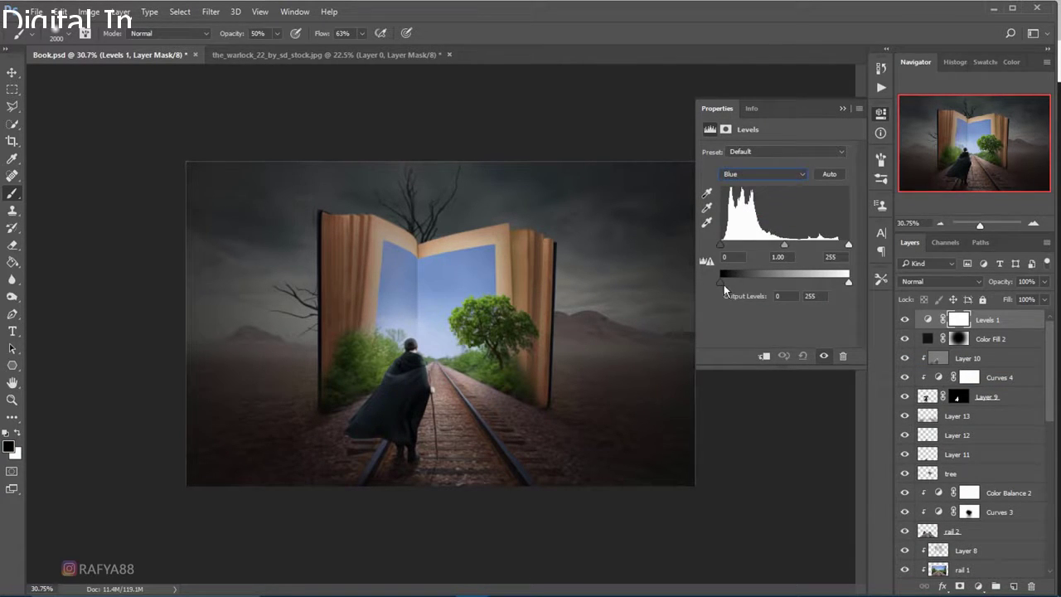
left_click_drag(728, 282, 727, 283)
left_click_drag(843, 282, 842, 282)
Adjust the Red channel's output white point, then toggle the Levels layer to compare
left_click(775, 176)
left_click(733, 192)
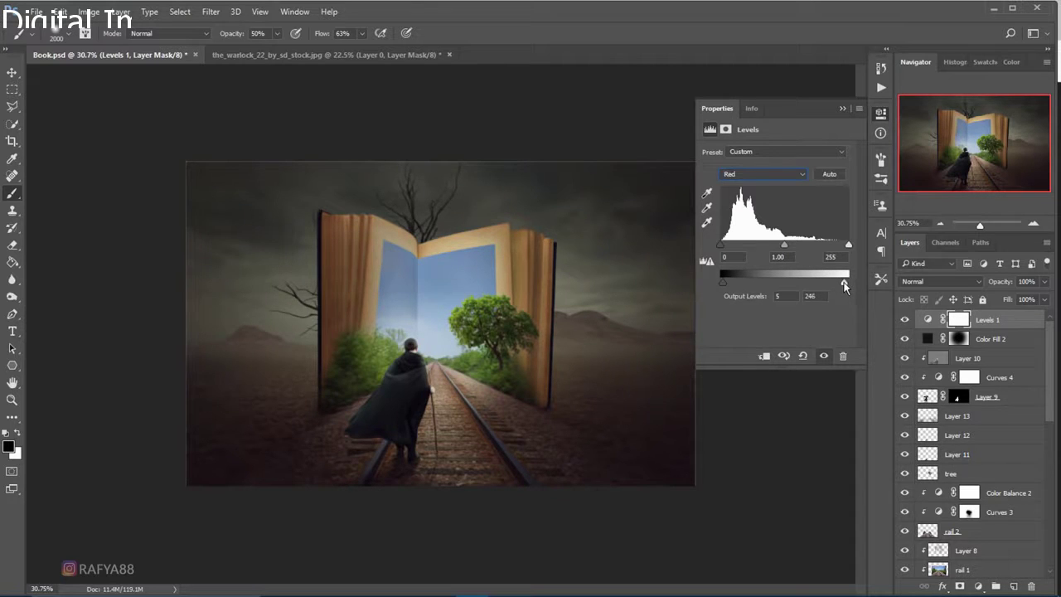
left_click_drag(846, 281, 853, 282)
left_click(905, 320)
left_click(905, 320)
Add a Curves adjustment and, in Blue, lift the shadows, lower the highlights and dip the midpoint
left_click(978, 586)
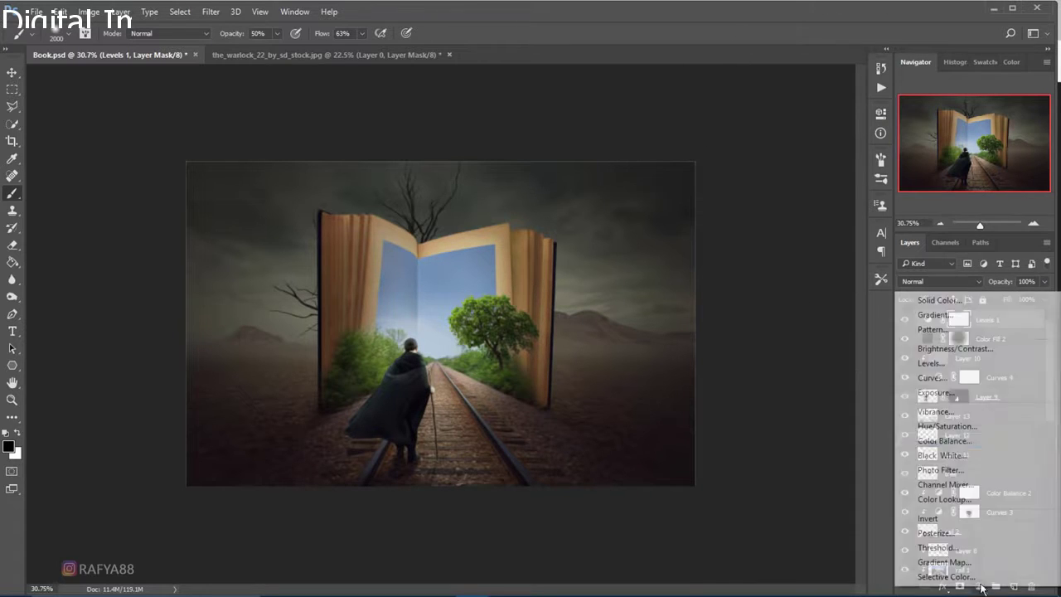
left_click(1012, 379)
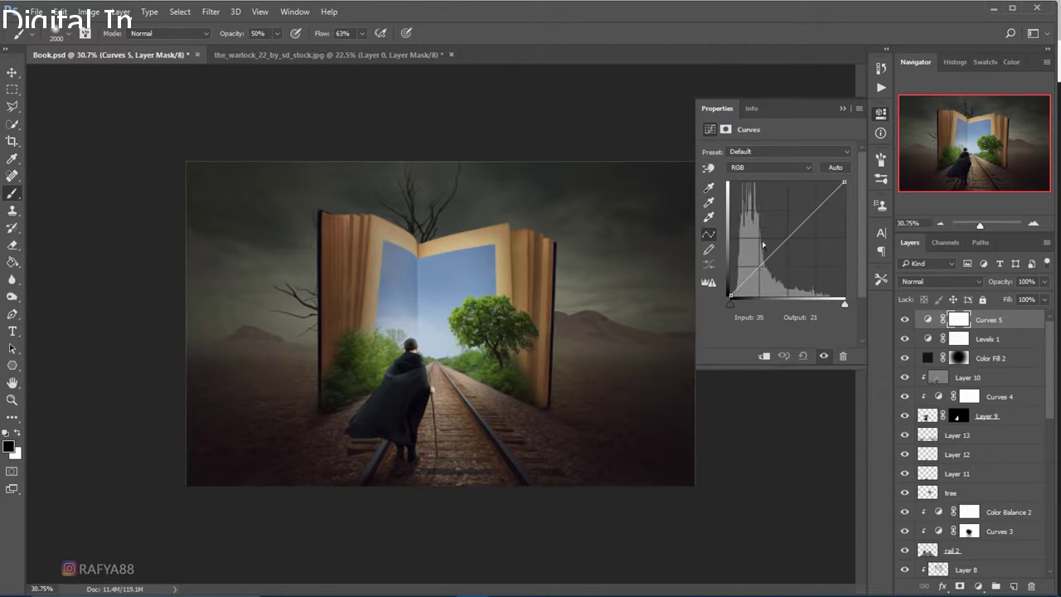
left_click(765, 171)
left_click(768, 204)
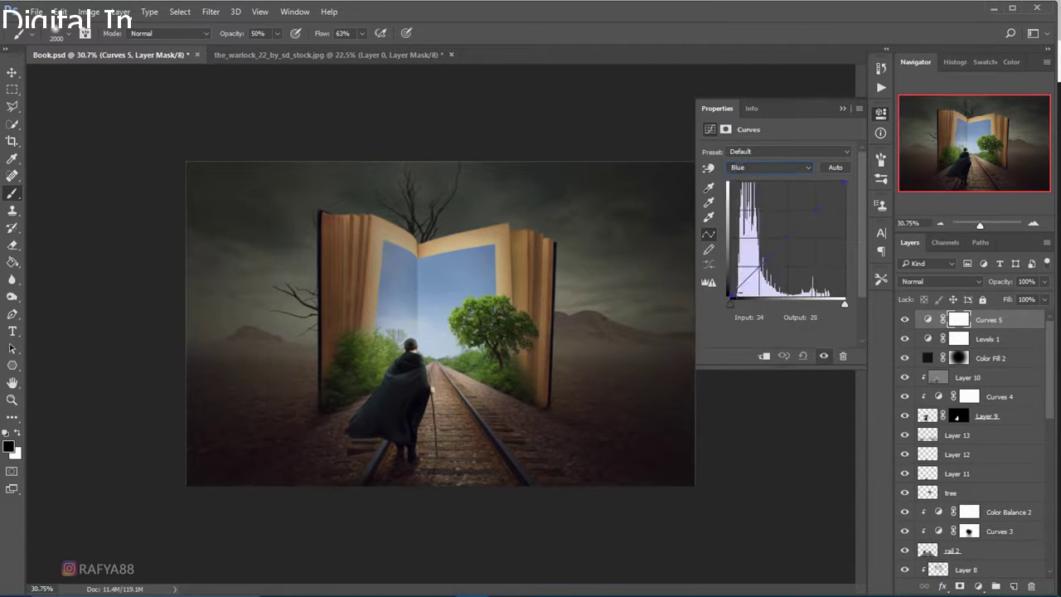
left_click_drag(732, 296, 730, 292)
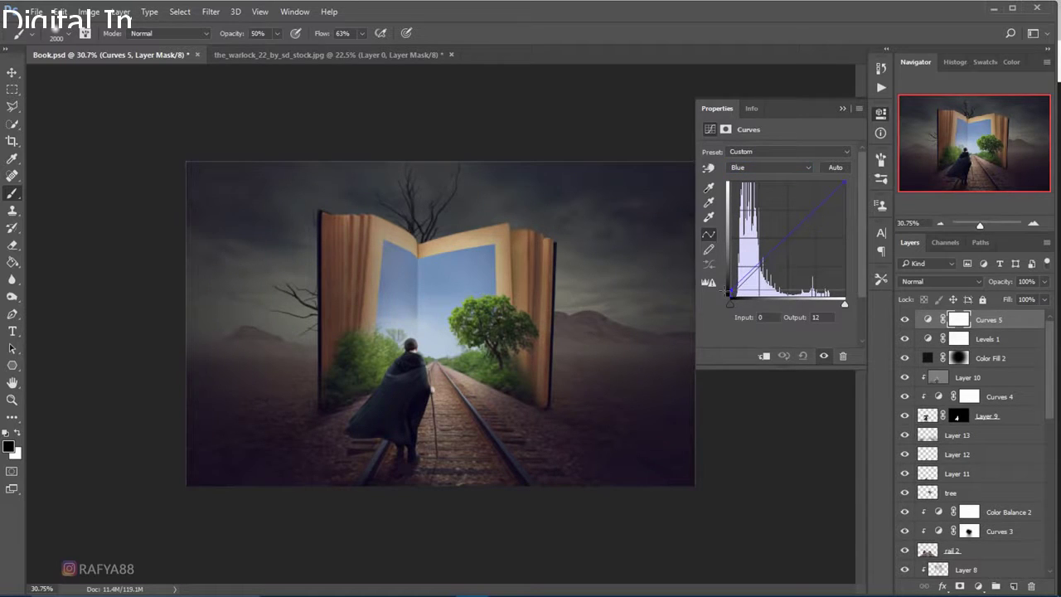
left_click_drag(843, 184, 844, 183)
left_click_drag(790, 238, 792, 241)
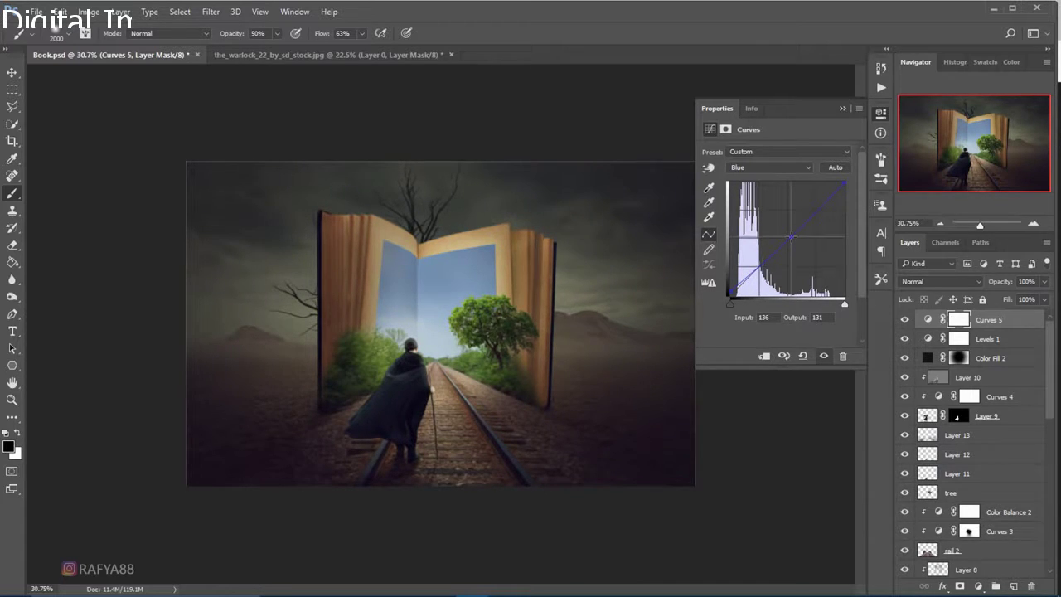
Move the Red curve's black input right to trim the darkest reds
left_click(770, 168)
left_click(758, 184)
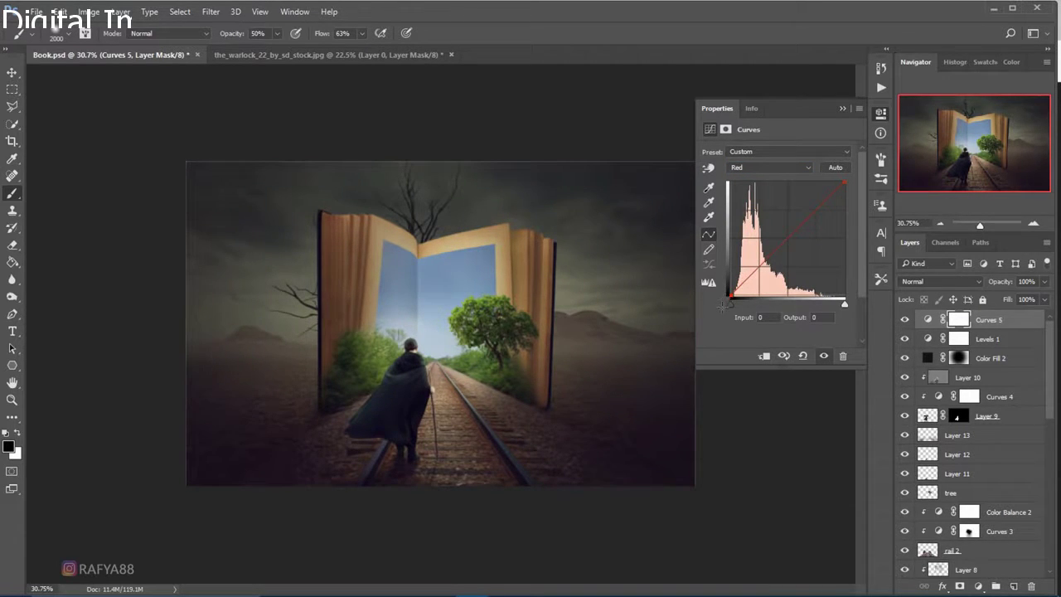
mouse_move(724, 306)
left_mouse_down()
mouse_move(736, 307)
mouse_move(715, 305)
left_mouse_up()
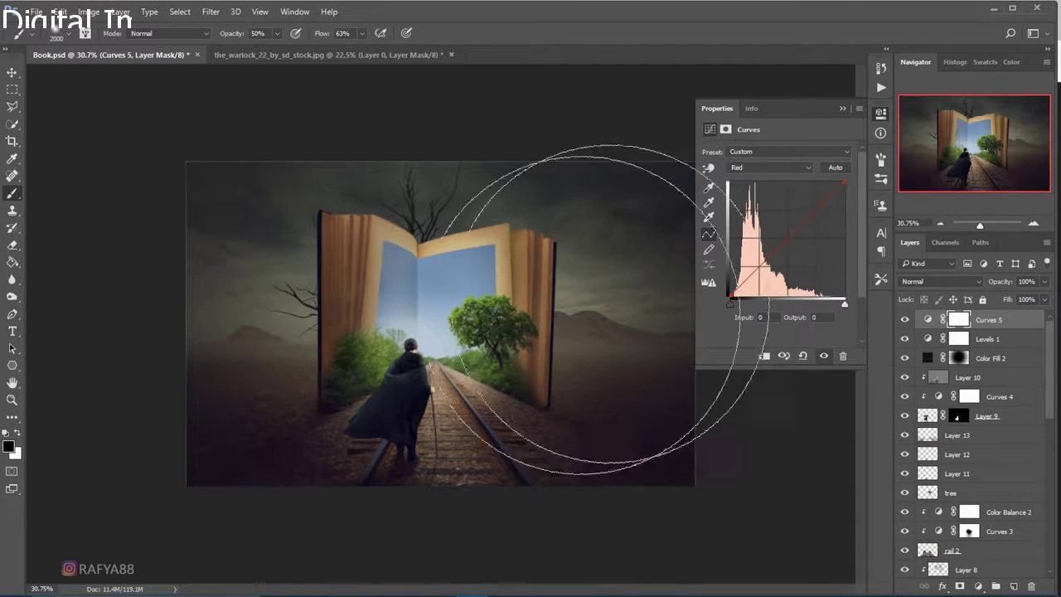
left_click(842, 110)
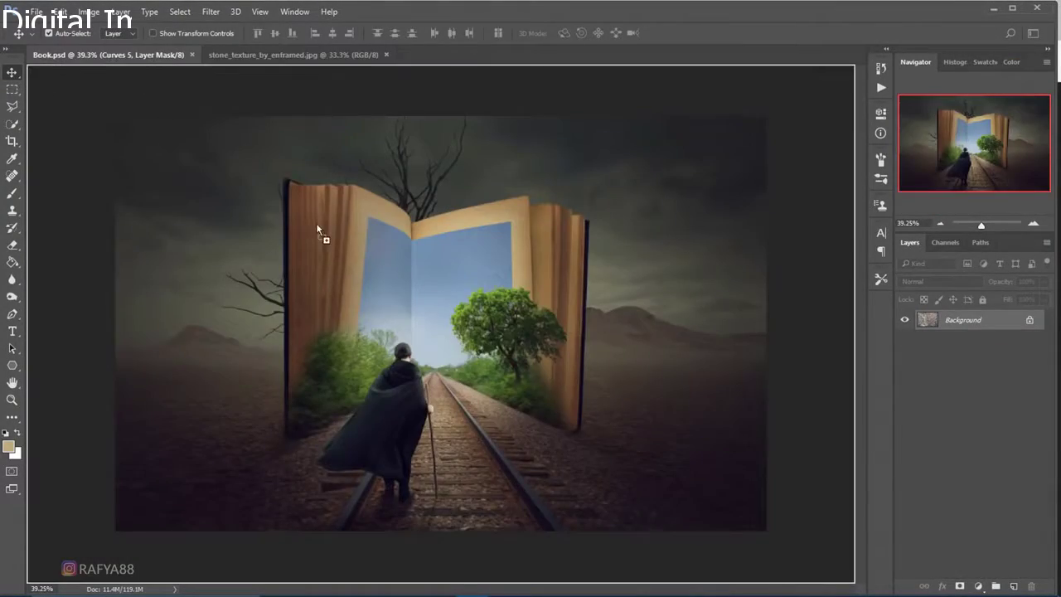
Drag the stone texture into Book.psd and scale it to cover the whole canvas
left_click_drag(222, 182, 395, 303)
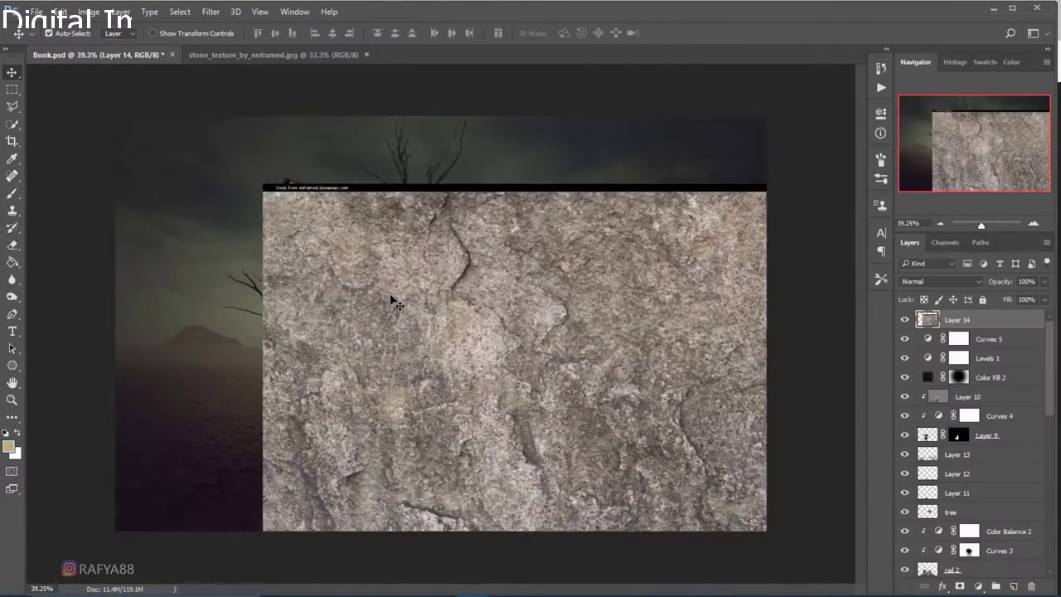
key("ctrl+t")
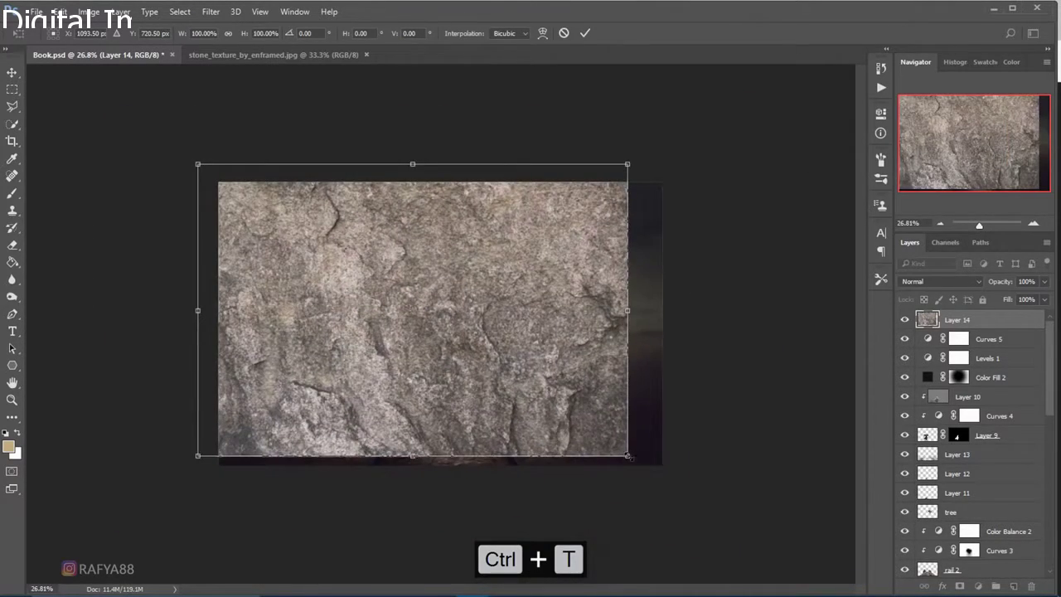
left_click_drag(629, 456, 699, 490)
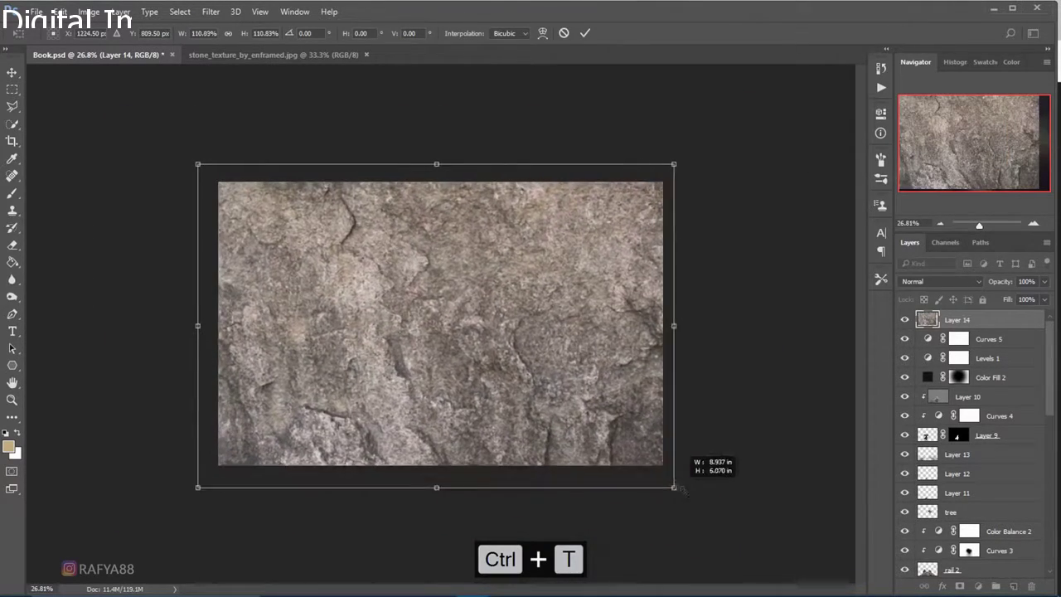
left_click_drag(616, 421, 628, 415)
left_click(585, 33)
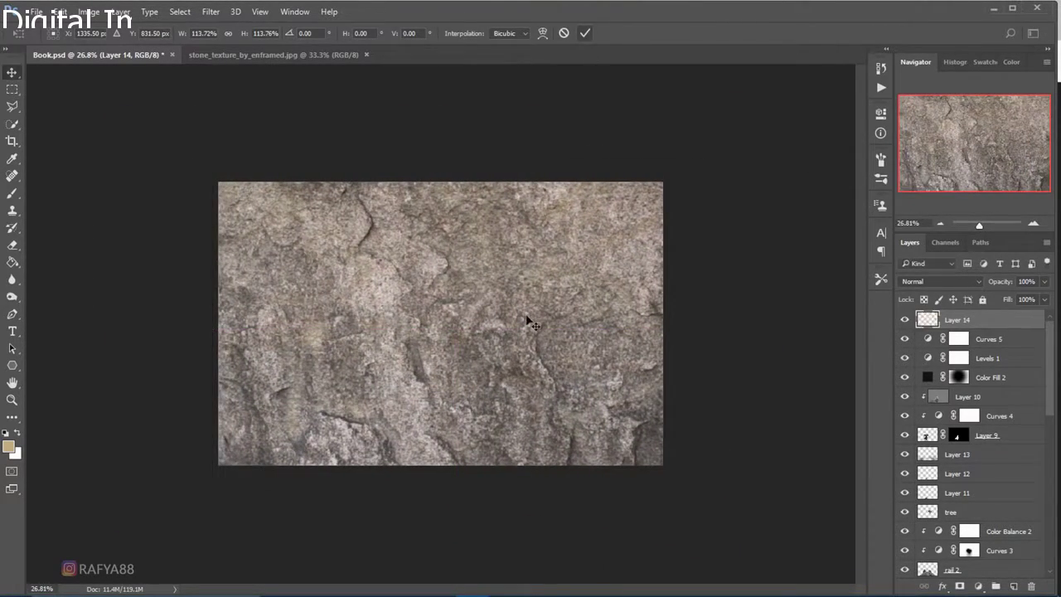
Set the texture layer to Soft Light with 35% opacity and 58% fill
left_click(940, 282)
left_click(936, 419)
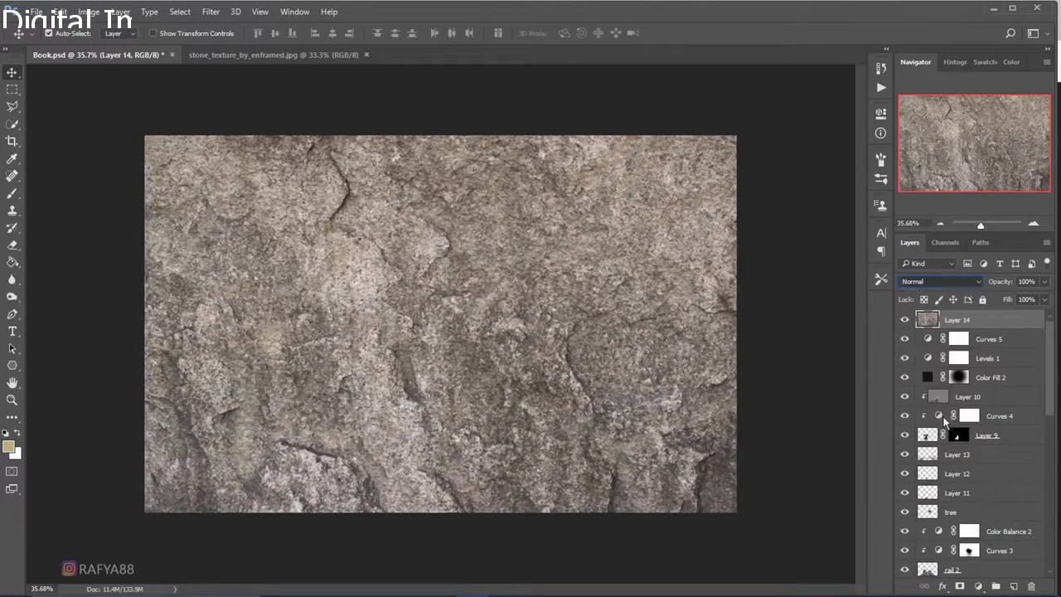
mouse_move(1011, 289)
left_mouse_down()
mouse_move(961, 288)
mouse_move(981, 302)
left_mouse_up()
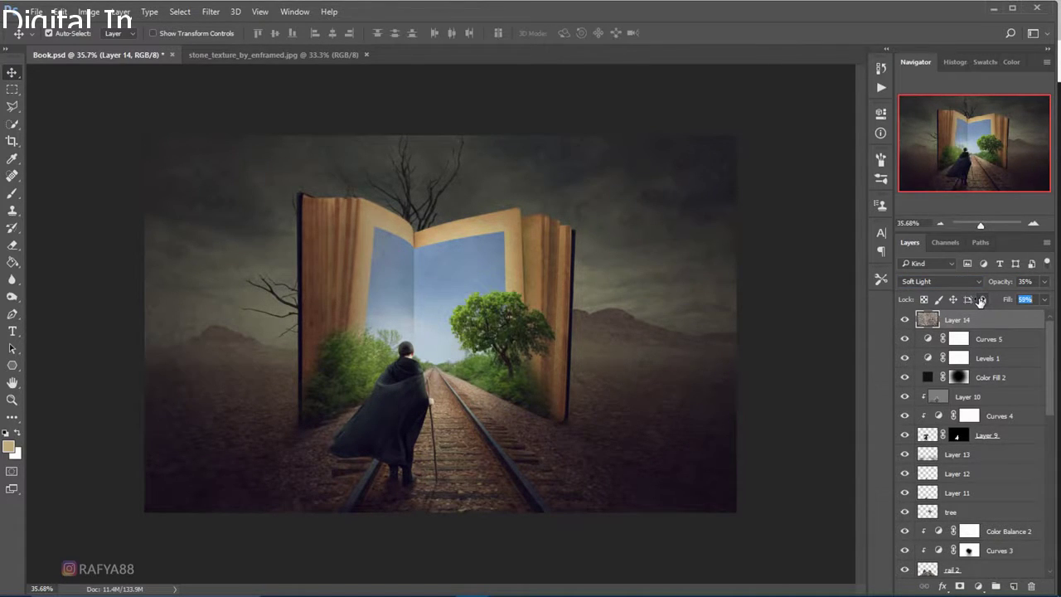
key("Return")
scroll(463, 282, "up", 2)
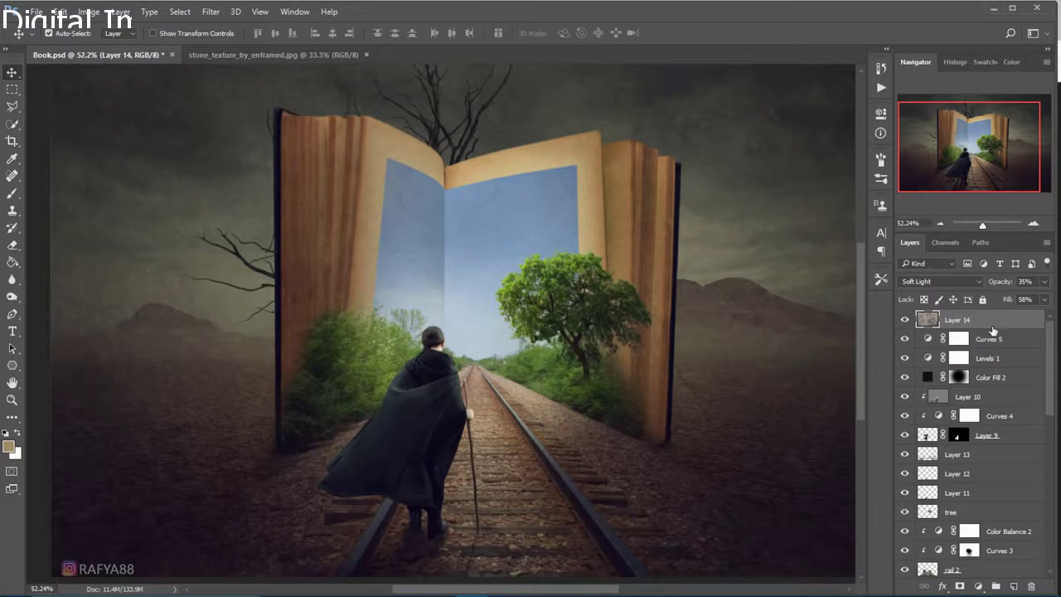
Create a new layer and choose the 39 px textured brush preset
left_click(1014, 587)
scroll(523, 256, "up", 1)
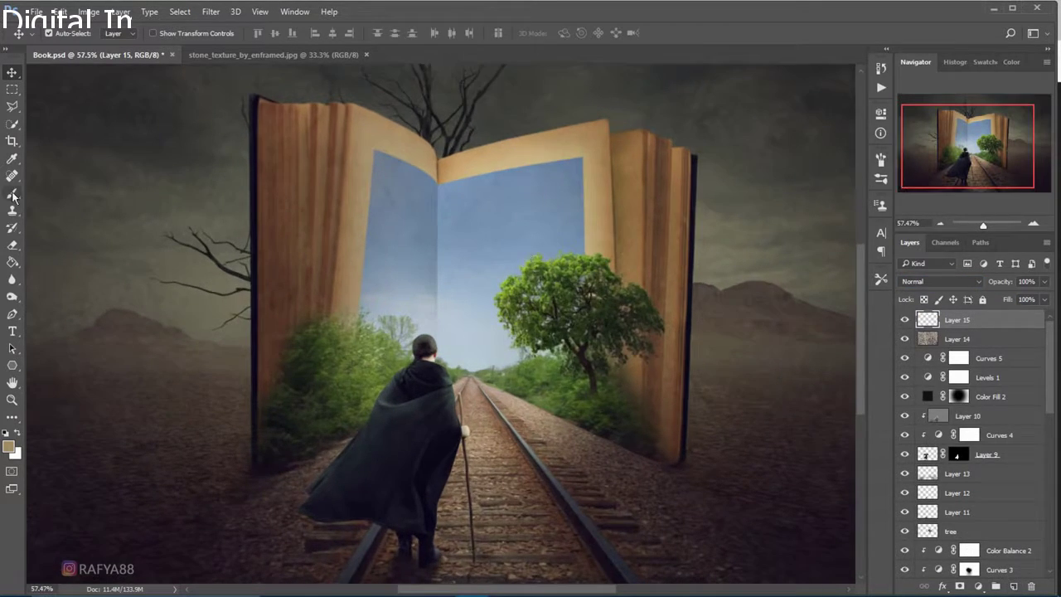
left_click(12, 194)
right_click(581, 244)
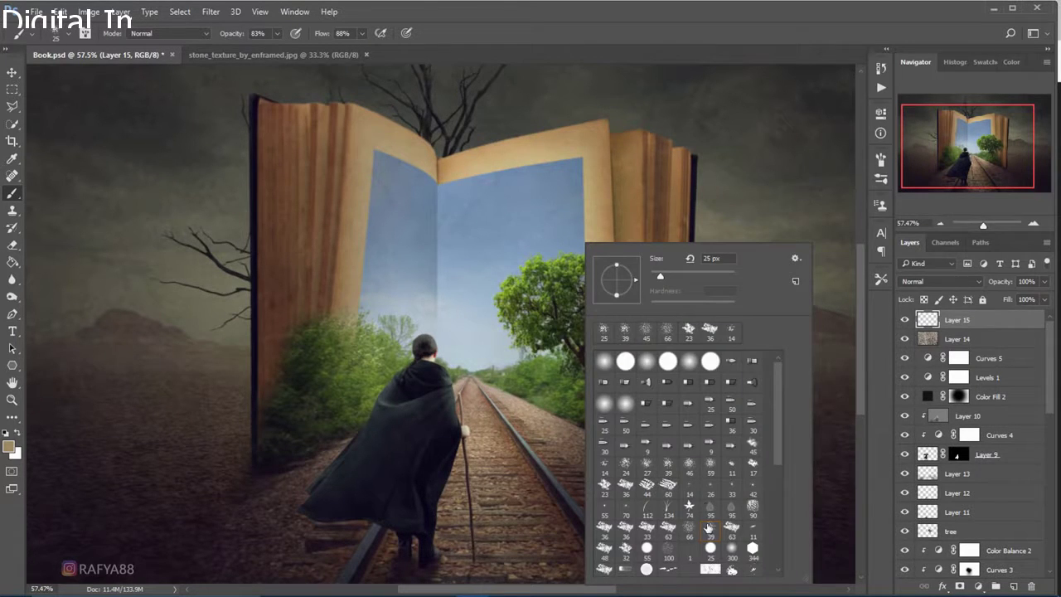
left_click(708, 529)
left_click(493, 174)
key("ctrl+z")
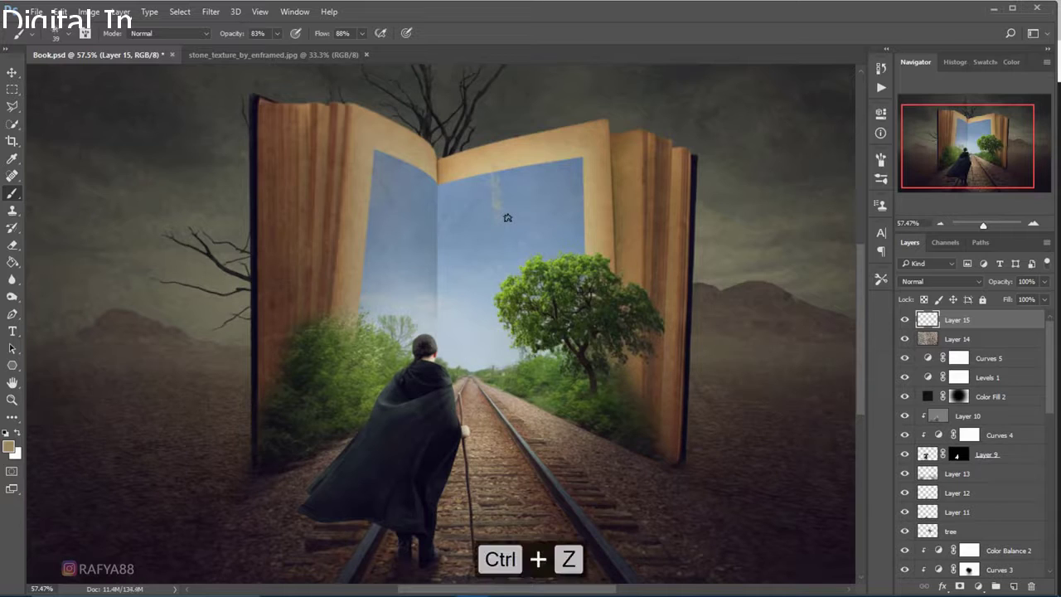
scroll(534, 200, "up", 1)
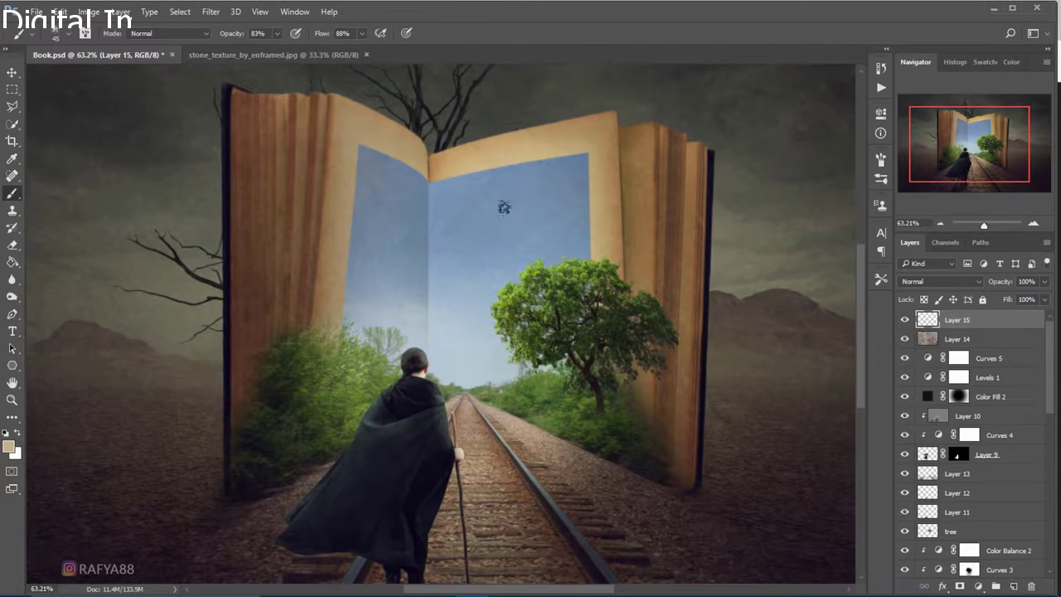
Paint pale clouds along the tops of both sky pages, then fade the layer to about 65%
left_click_drag(502, 166, 507, 242)
key("ctrl+z")
left_click_drag(561, 141, 555, 237)
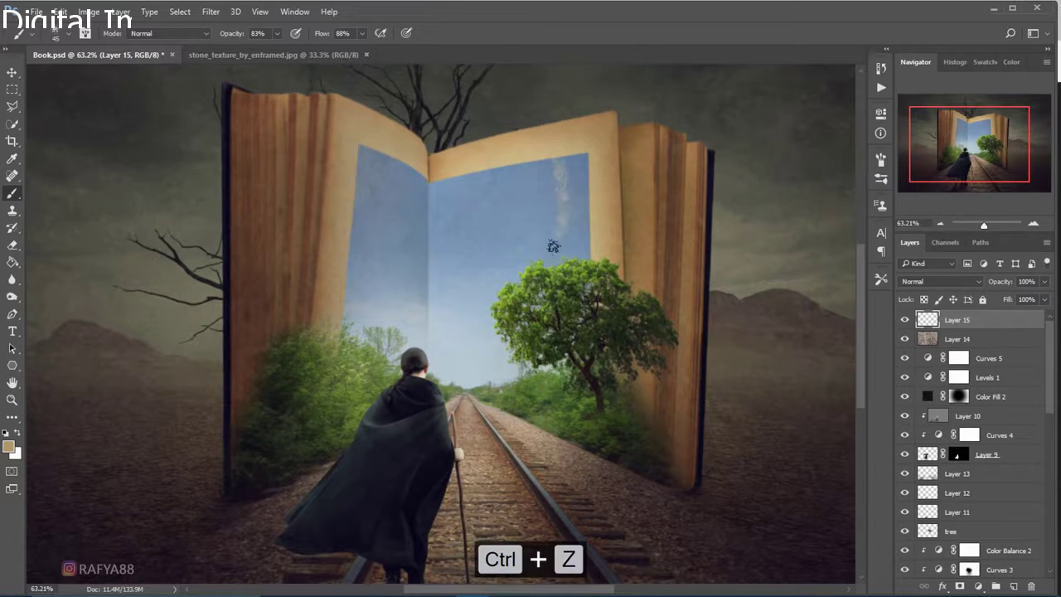
mouse_move(550, 144)
left_mouse_down()
mouse_move(543, 190)
mouse_move(524, 209)
left_mouse_up()
left_click_drag(583, 135, 573, 207)
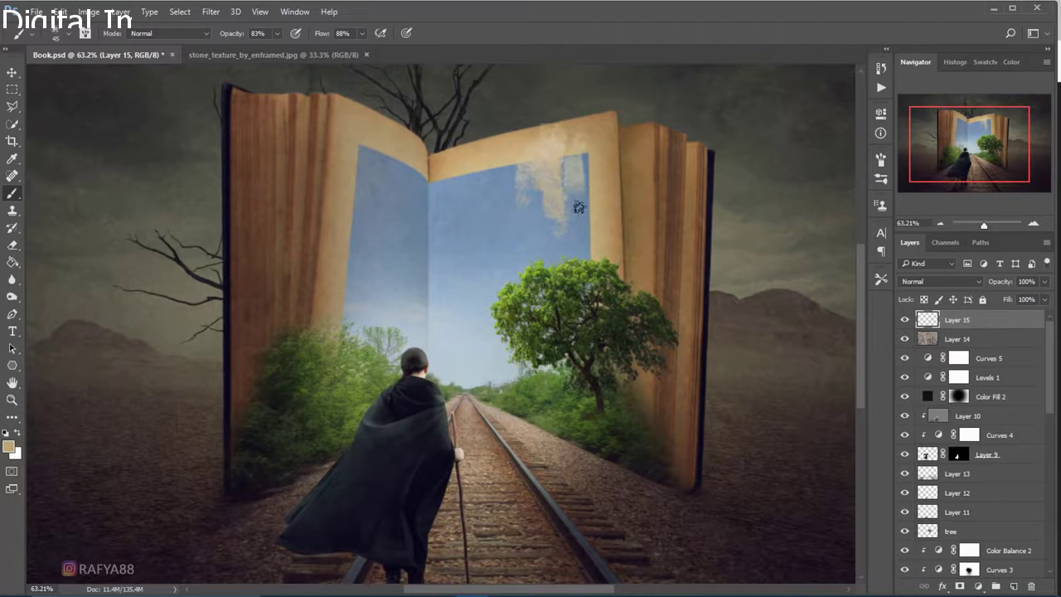
mouse_move(580, 166)
left_mouse_down()
mouse_move(582, 212)
mouse_move(590, 170)
left_mouse_up()
left_click_drag(432, 177, 443, 208)
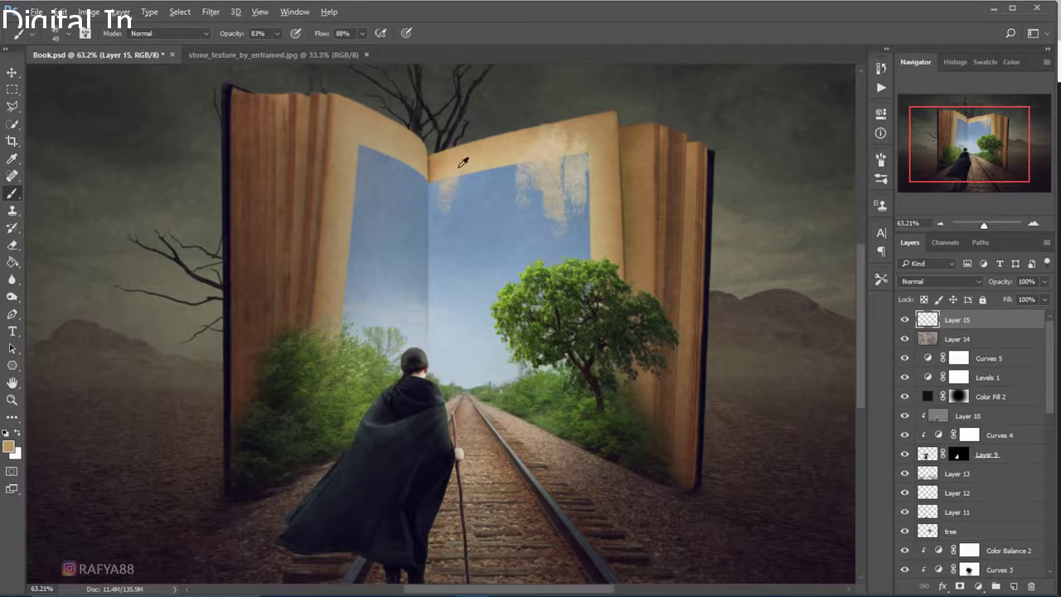
left_click_drag(464, 162, 454, 193)
left_click_drag(377, 141, 356, 345)
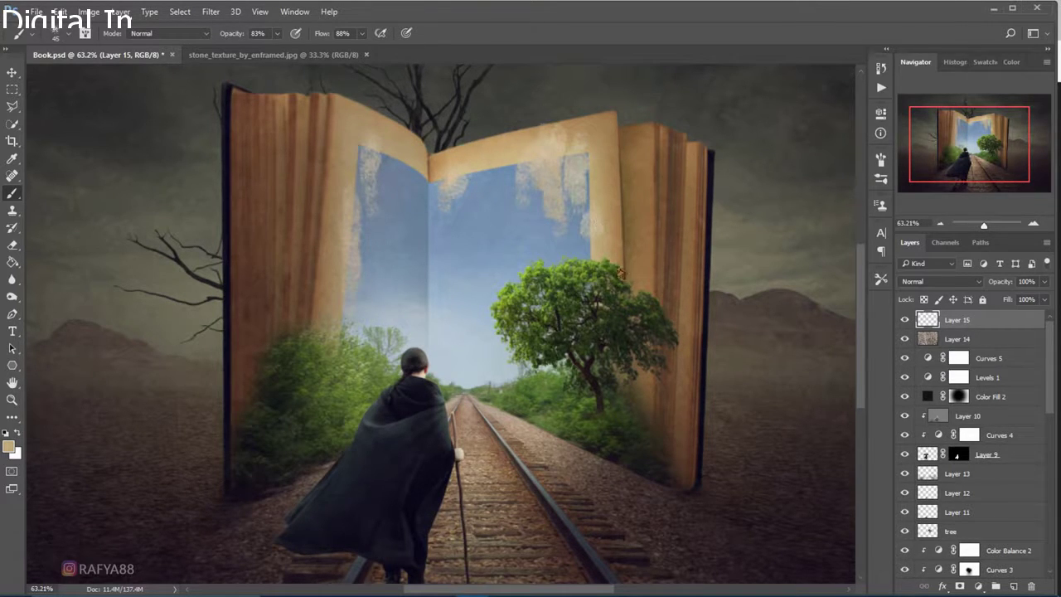
left_click_drag(1005, 283, 979, 281)
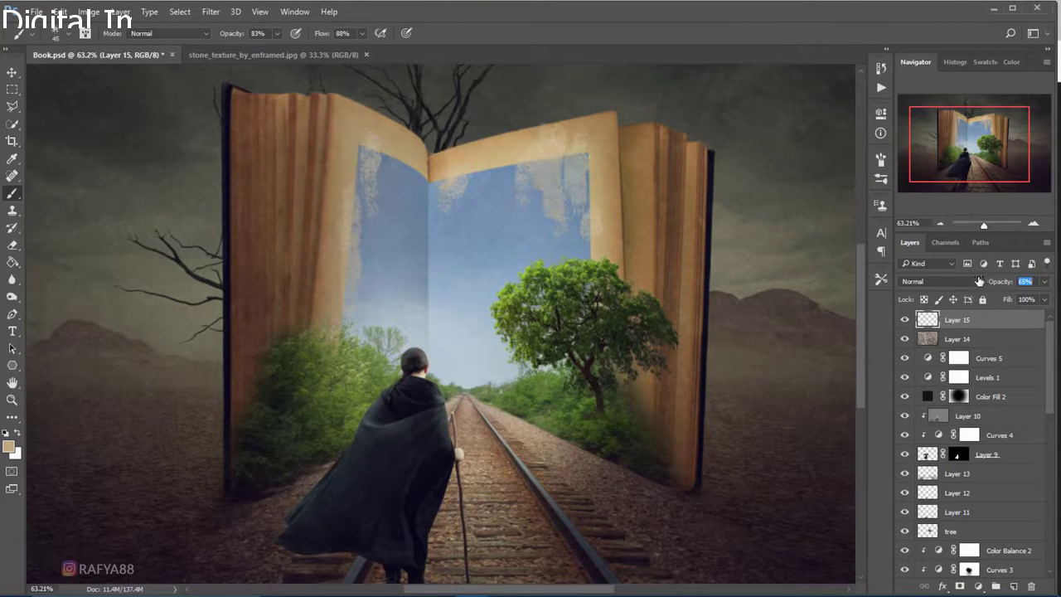